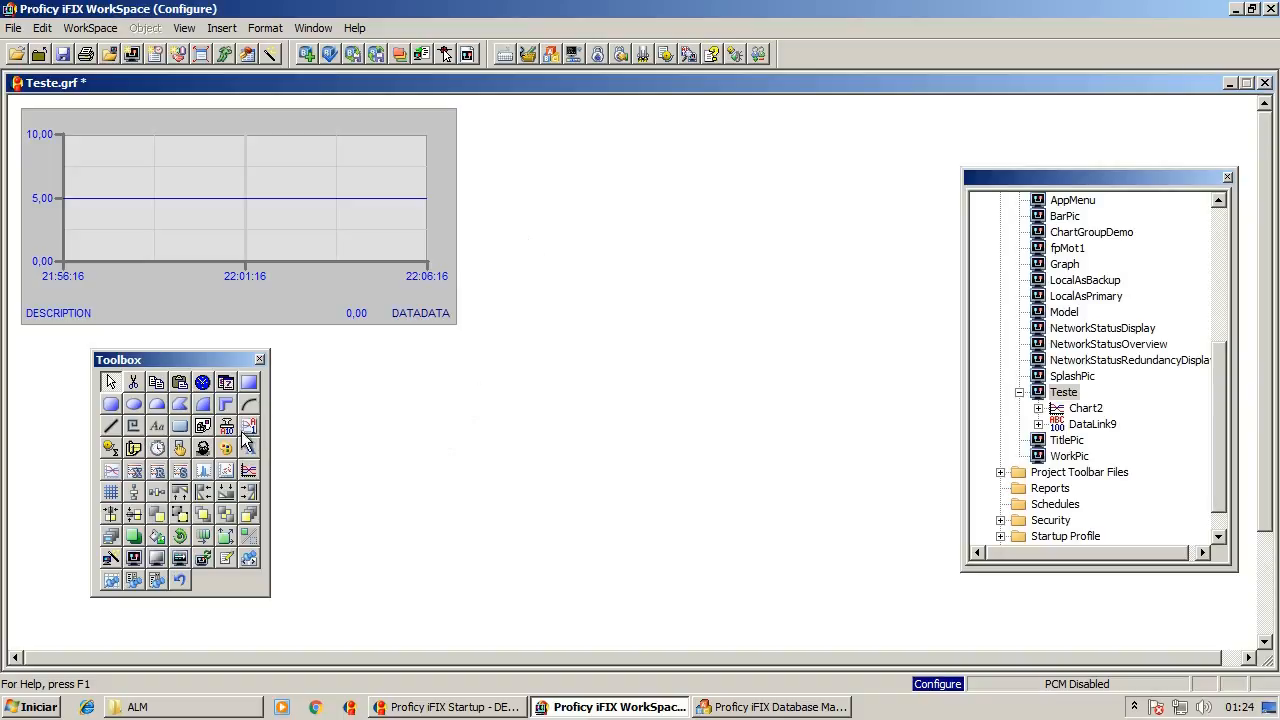
- Add a text object reading "Texto" to the empty area beside the chart
click(157, 432)
click(567, 335)
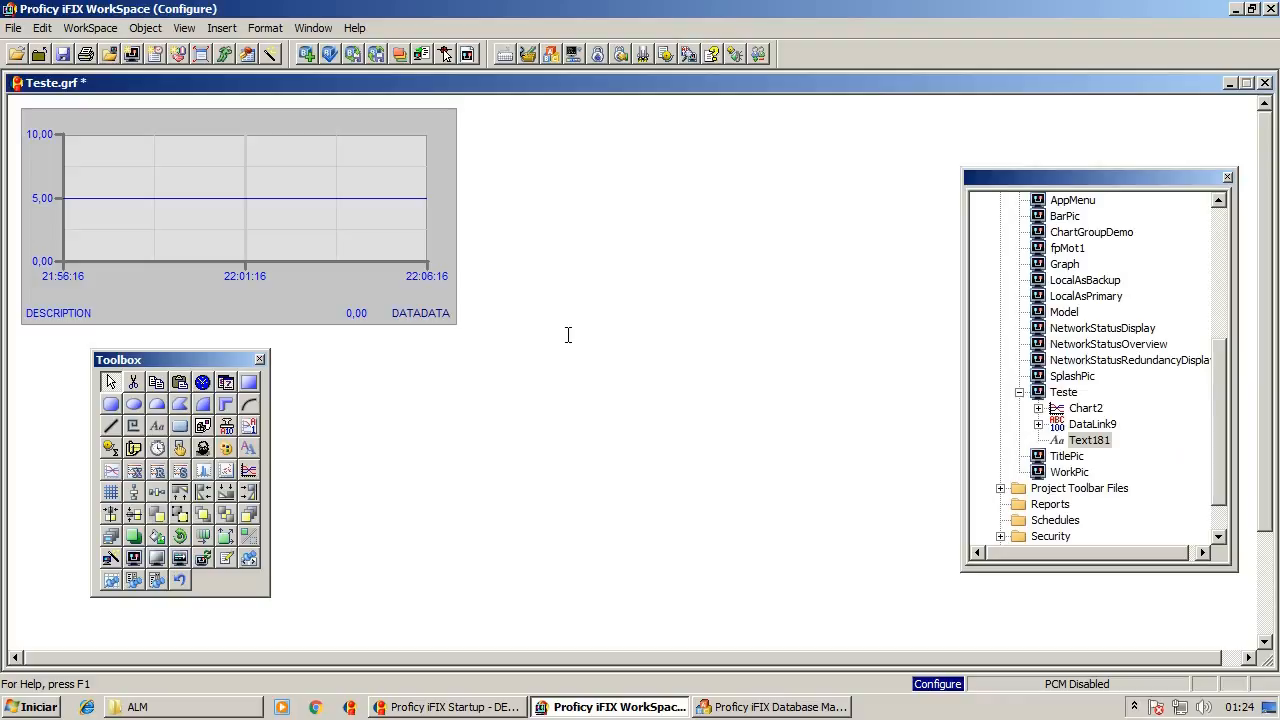
text(Texto)
click(545, 415)
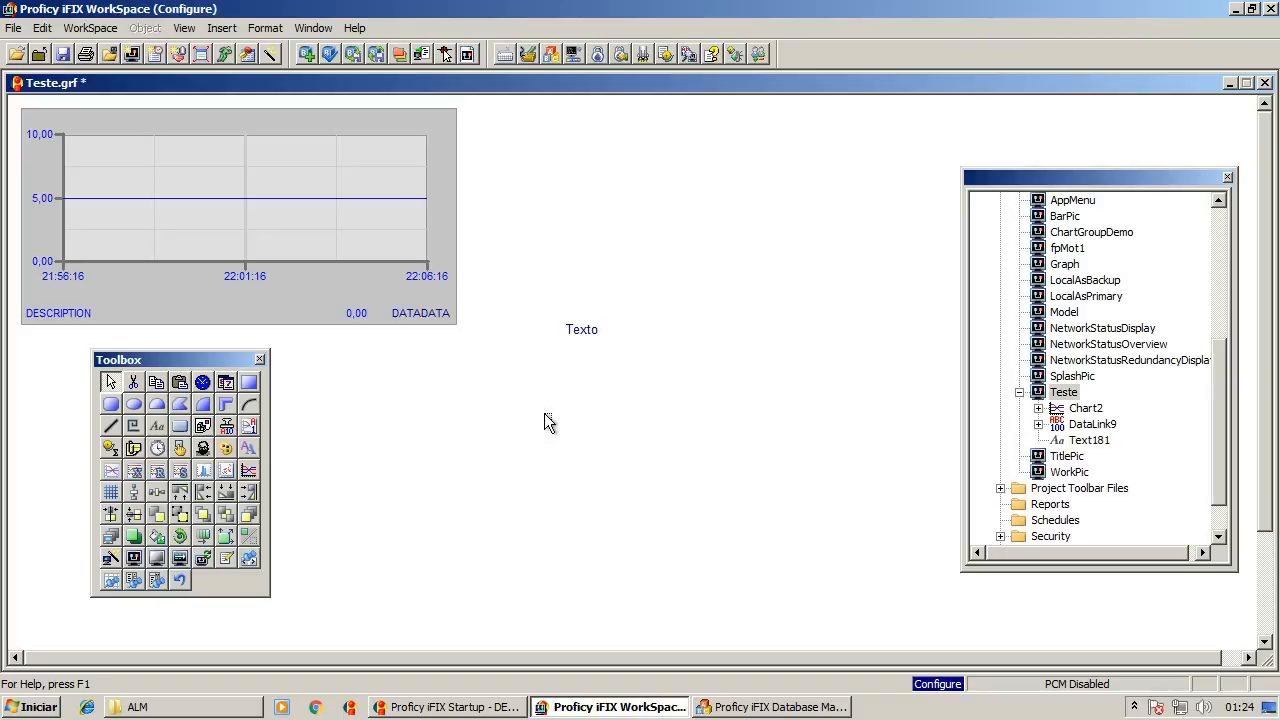
- Set the Texto label's font size to 12 and move the label slightly away from the chart
click(590, 330)
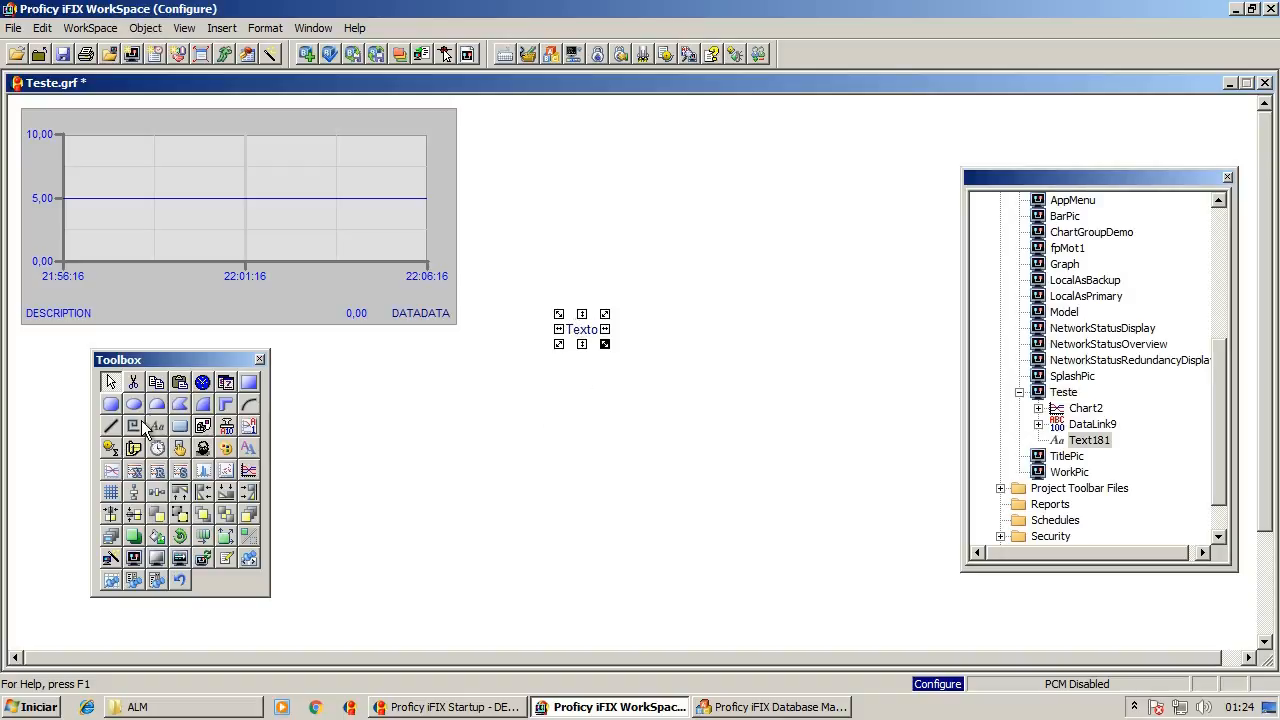
click(248, 447)
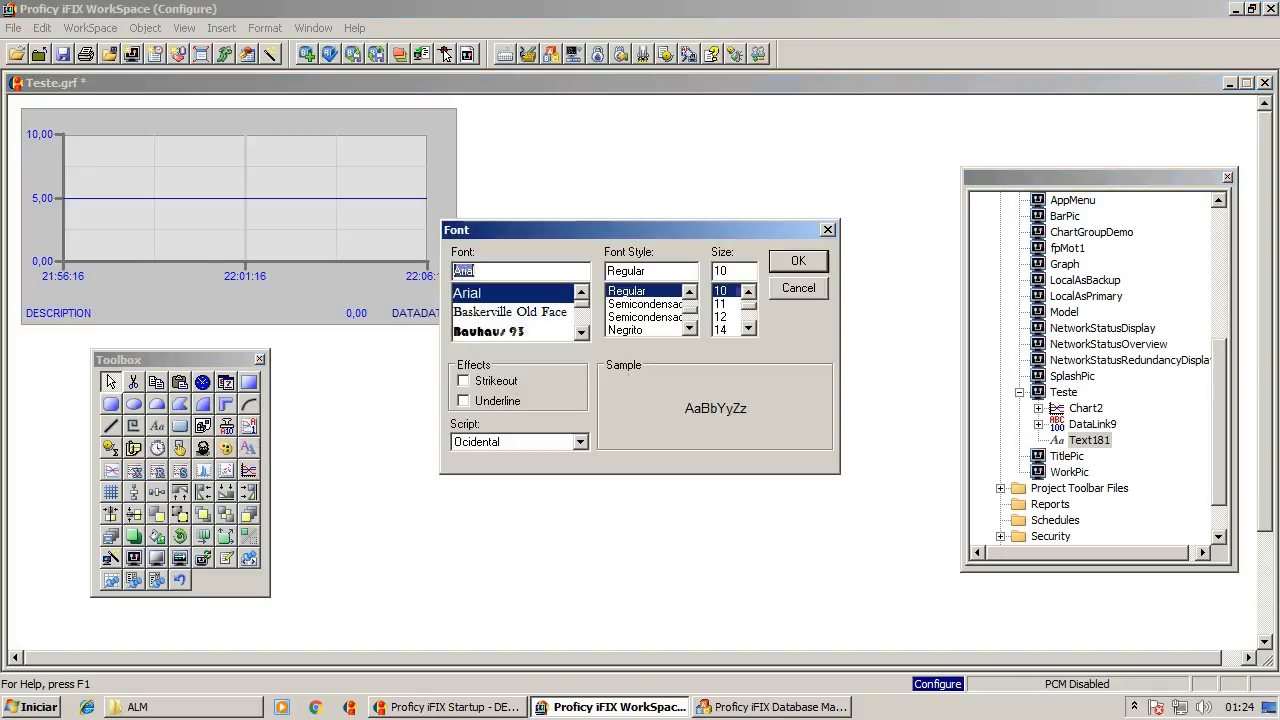
click(721, 316)
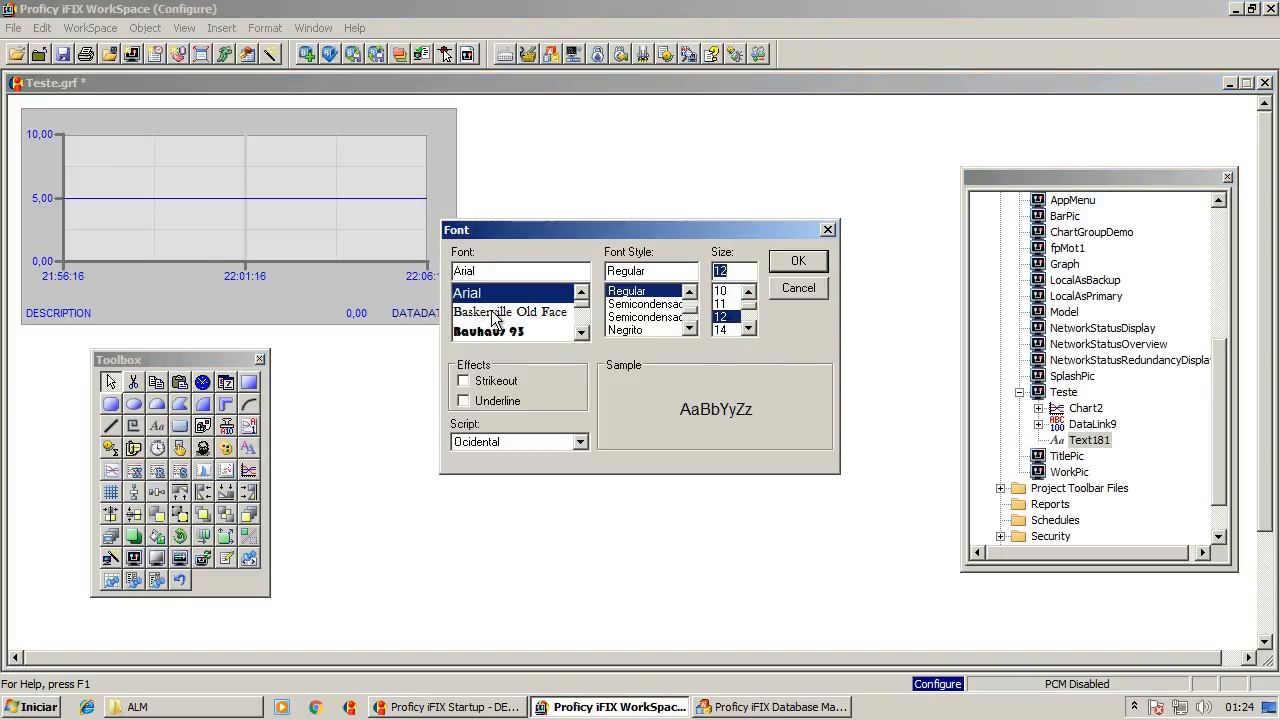
click(798, 261)
click(627, 356)
drag(585, 330, 622, 321)
click(344, 200)
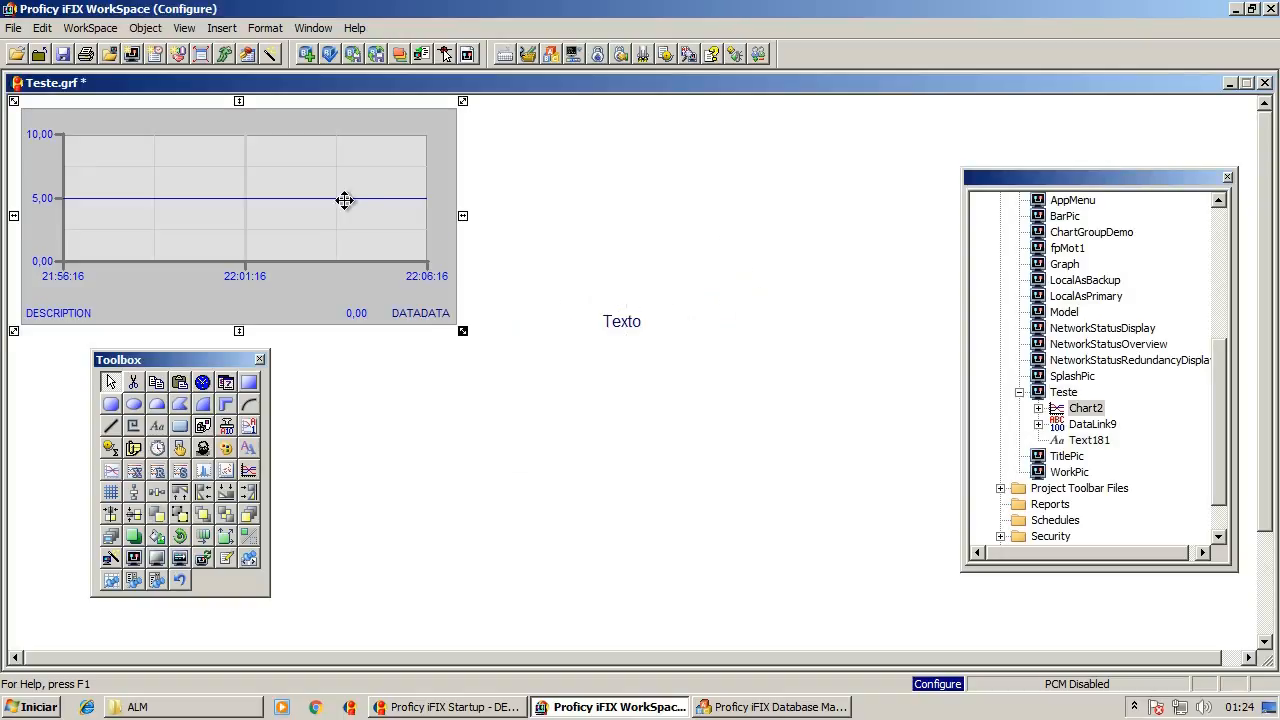
click(650, 188)
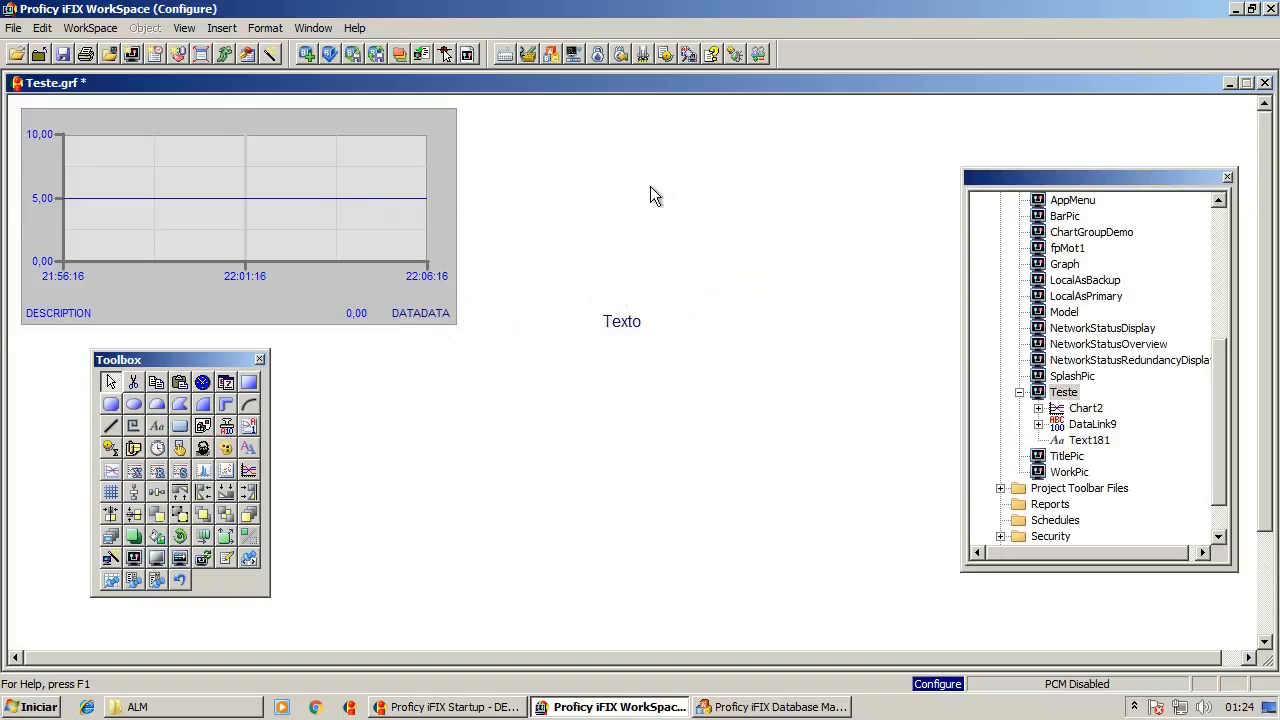
- Try entering "dfdfd" in the Texto label and erase it again
click(623, 322)
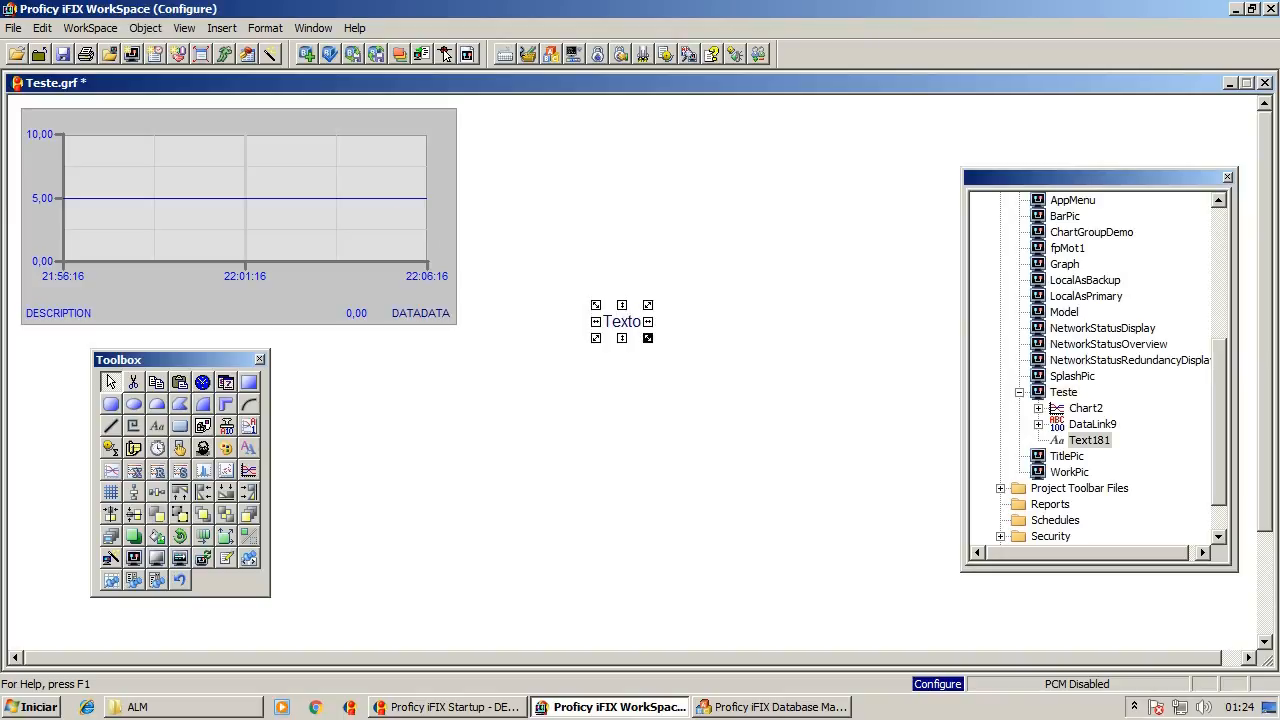
double_click(620, 322)
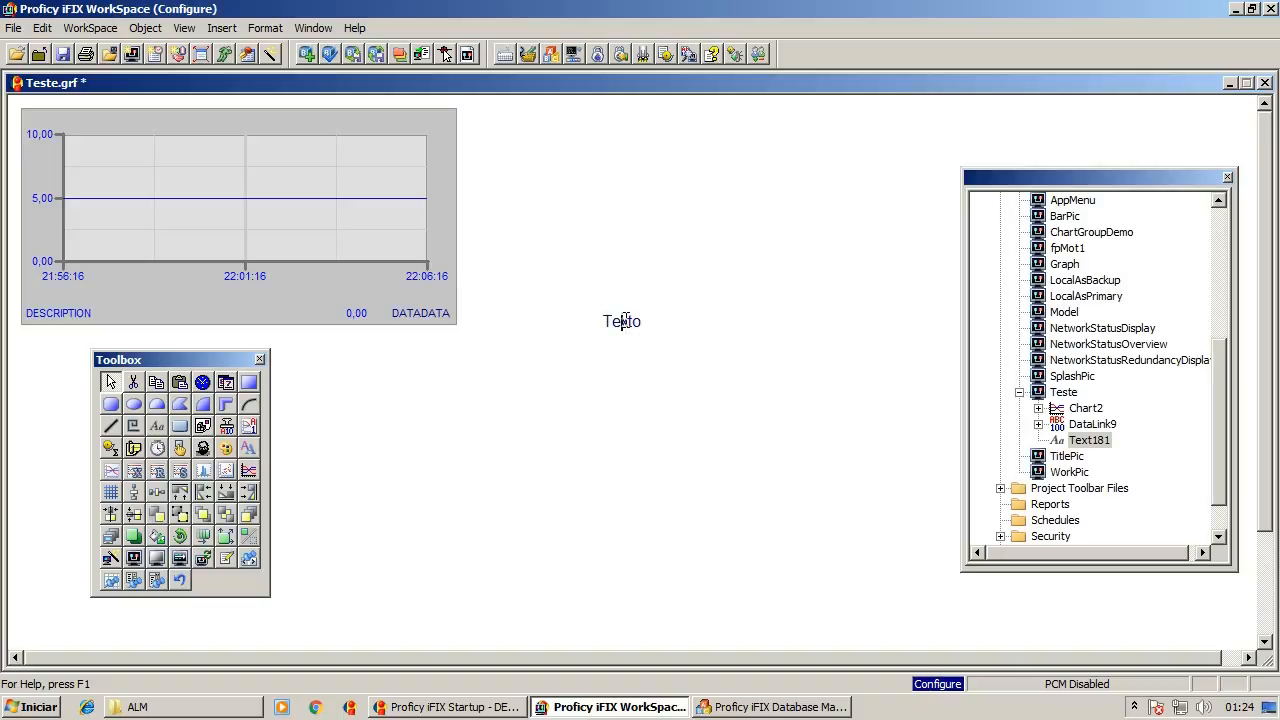
text(dfdfd)
key(BackSpace)
key(BackSpace)
key(BackSpace)
key(BackSpace)
key(BackSpace)
click(611, 389)
- Open the Texto label's basic animation settings and place the dialog clear of the object tree
click(611, 322)
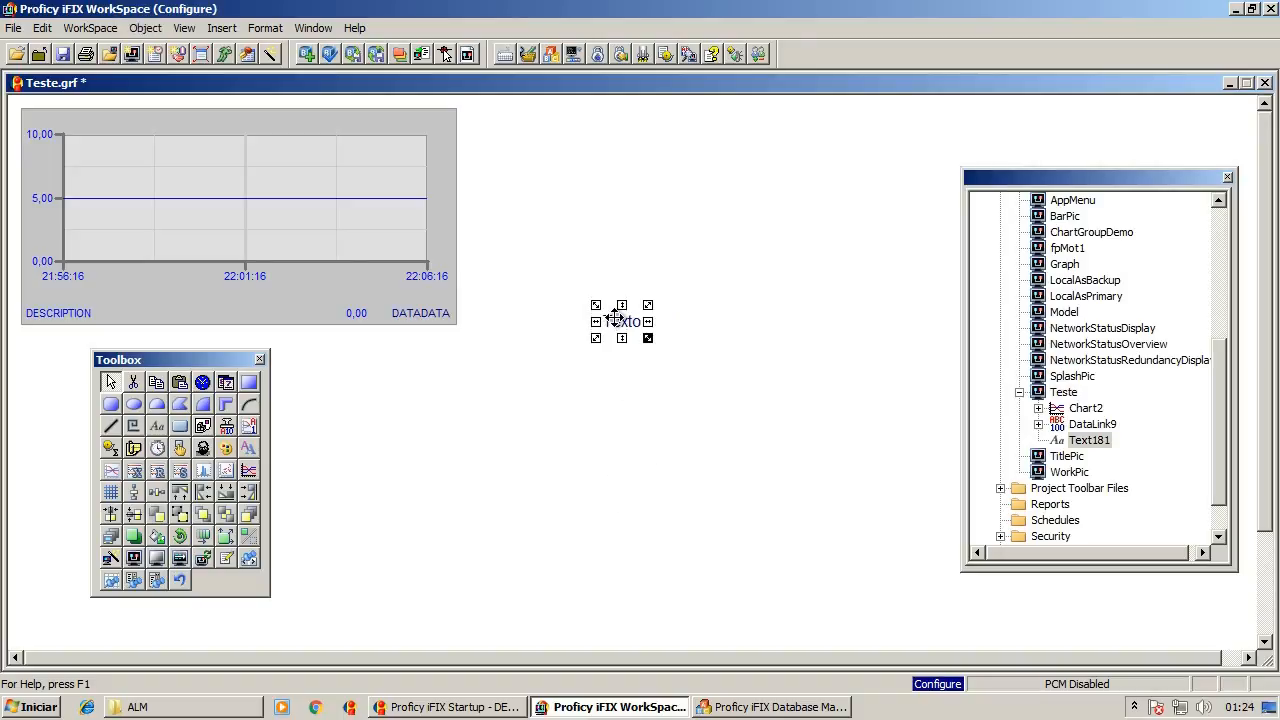
right_click(617, 318)
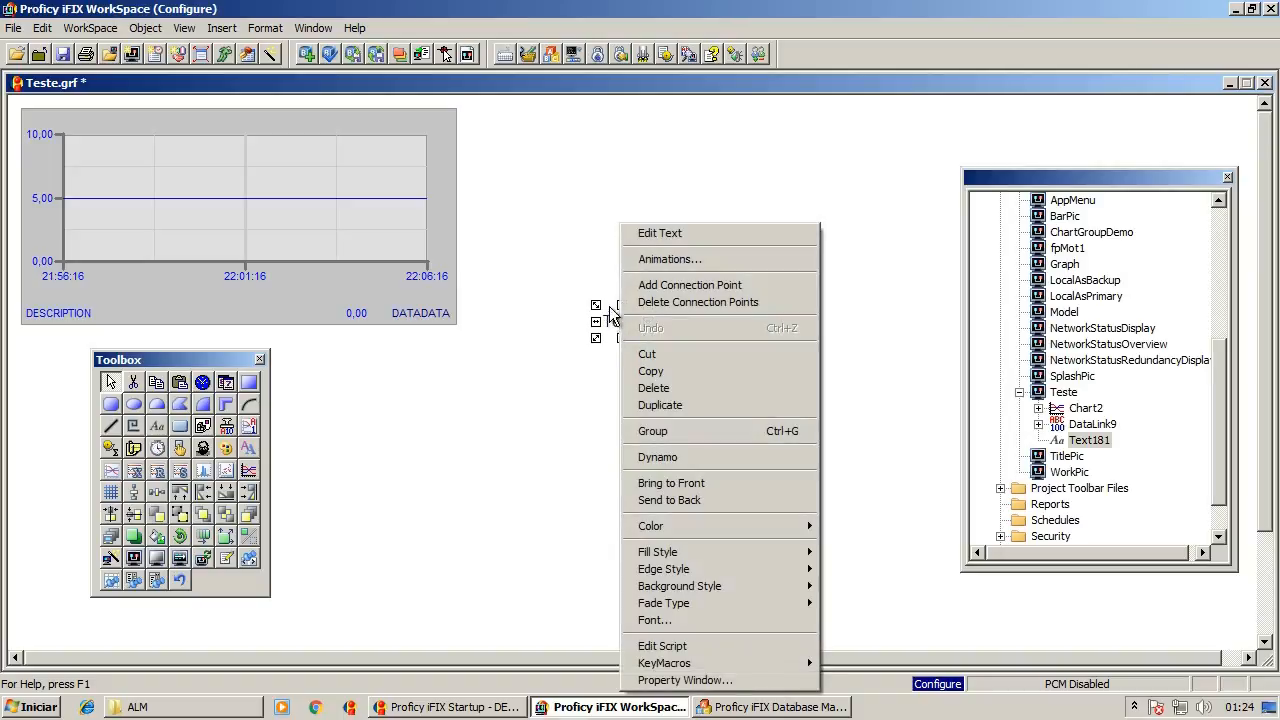
click(699, 259)
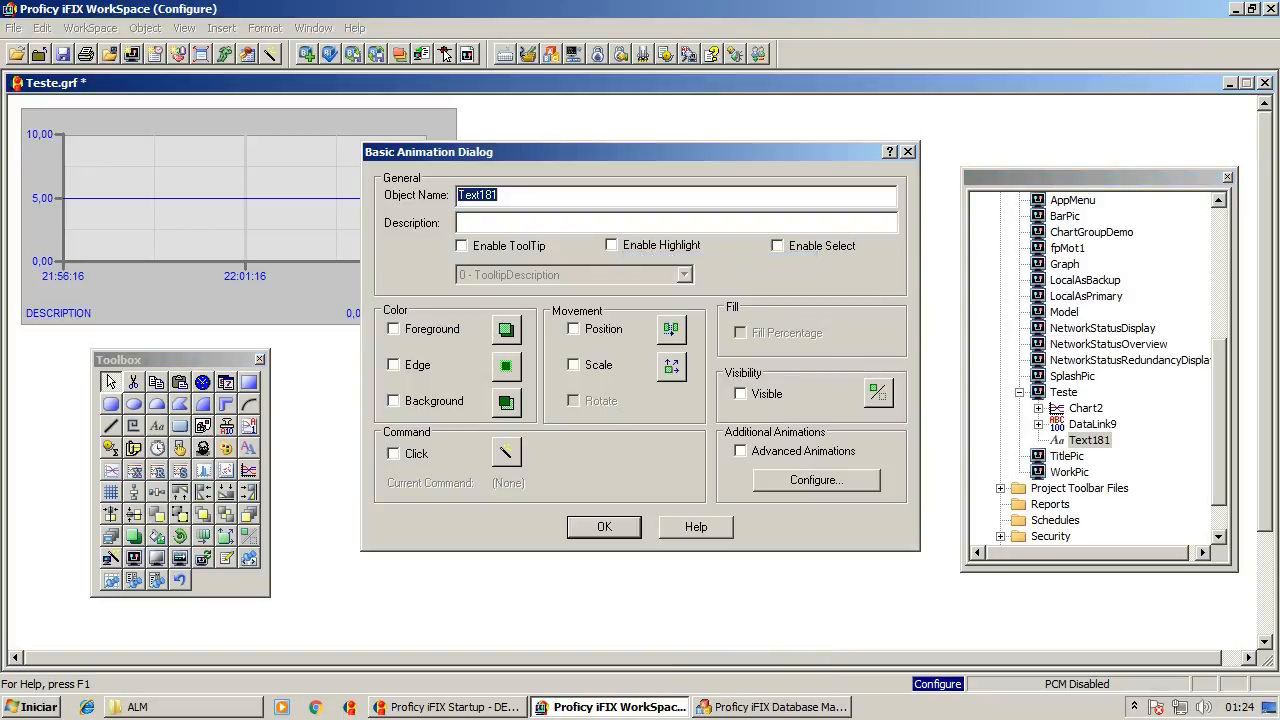
drag(632, 155, 724, 119)
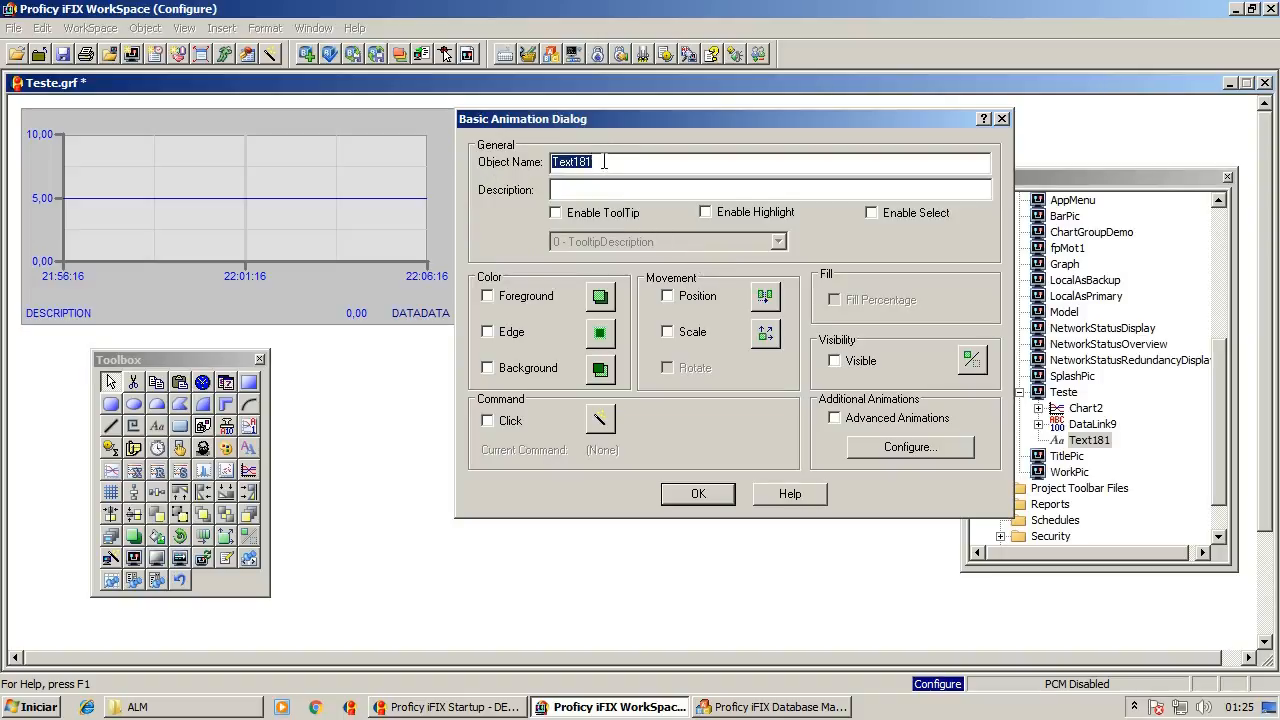
drag(625, 120, 515, 103)
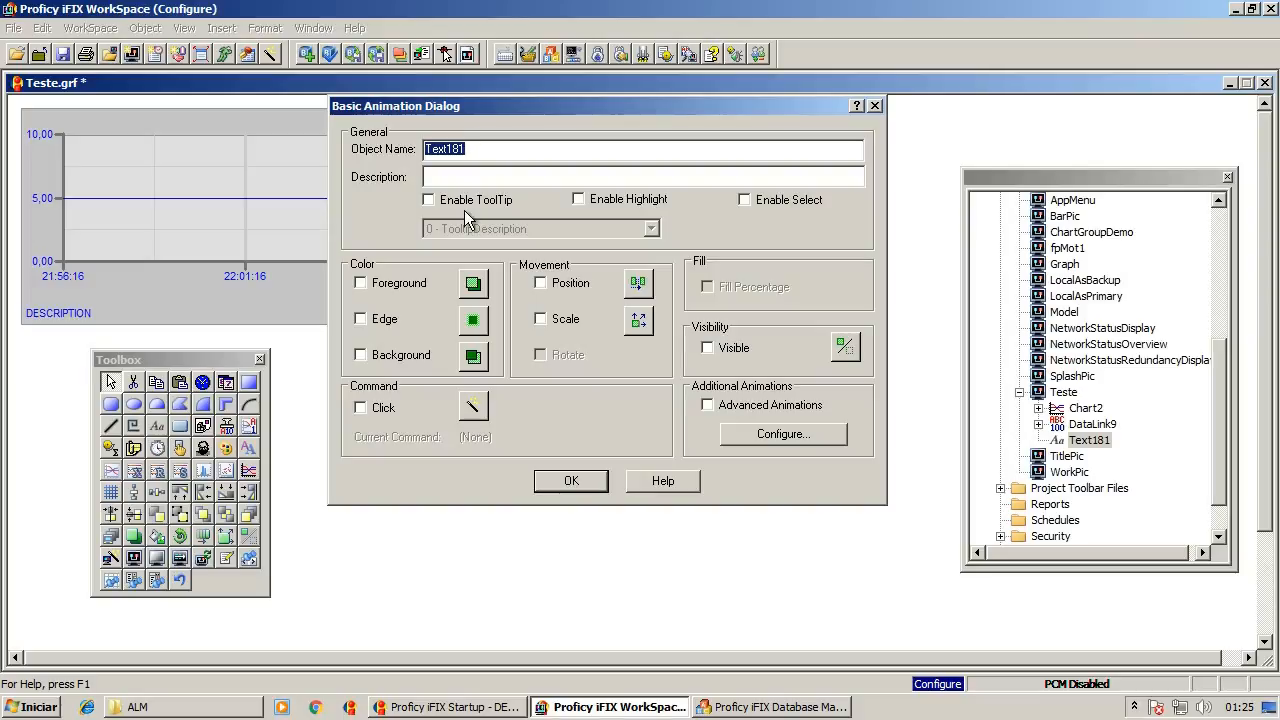
- Try the object names TituloTela, TAG and PAHH for the text label and clear them
text(TituloTela)
drag(488, 154, 322, 151)
text(TAG)
key(BackSpace)
key(BackSpace)
key(BackSpace)
text(PAHH)
key(BackSpace)
key(BackSpace)
key(BackSpace)
key(BackSpace)
- Name the text object TAHH001 and check the existing tag names in the Database Manager
text(T)
key(alt+Tab)
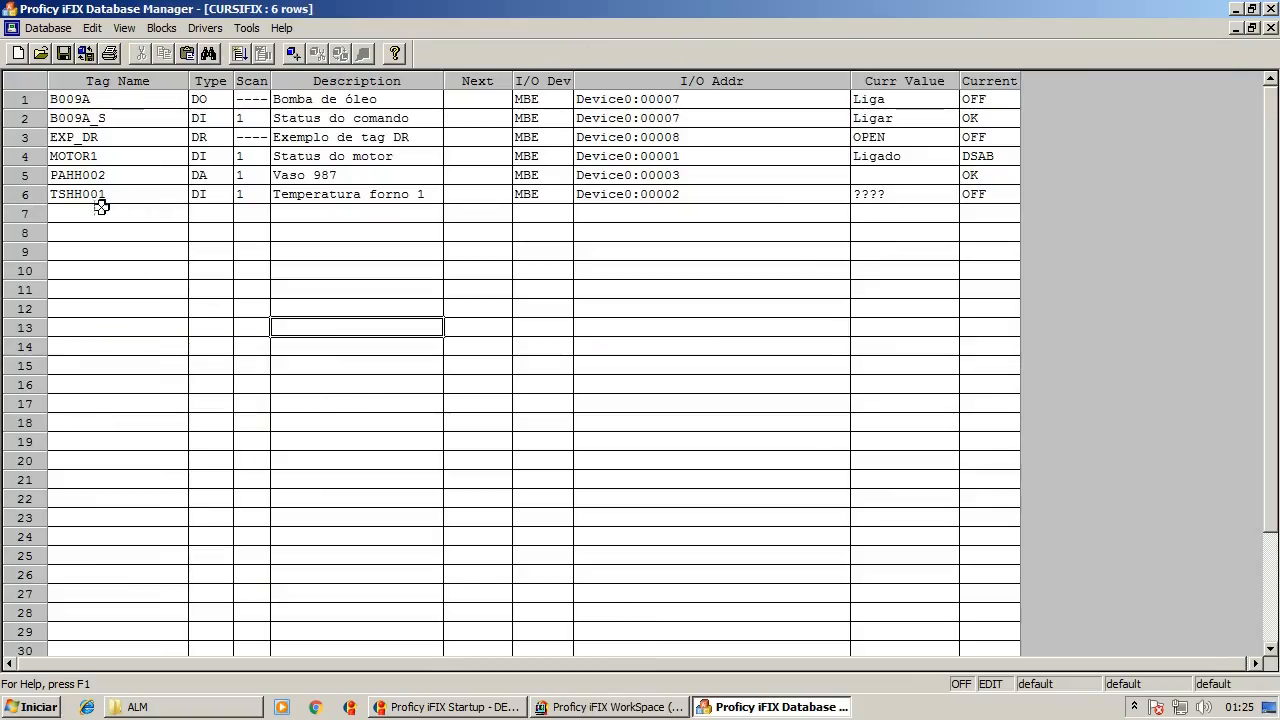
click(94, 195)
click(625, 712)
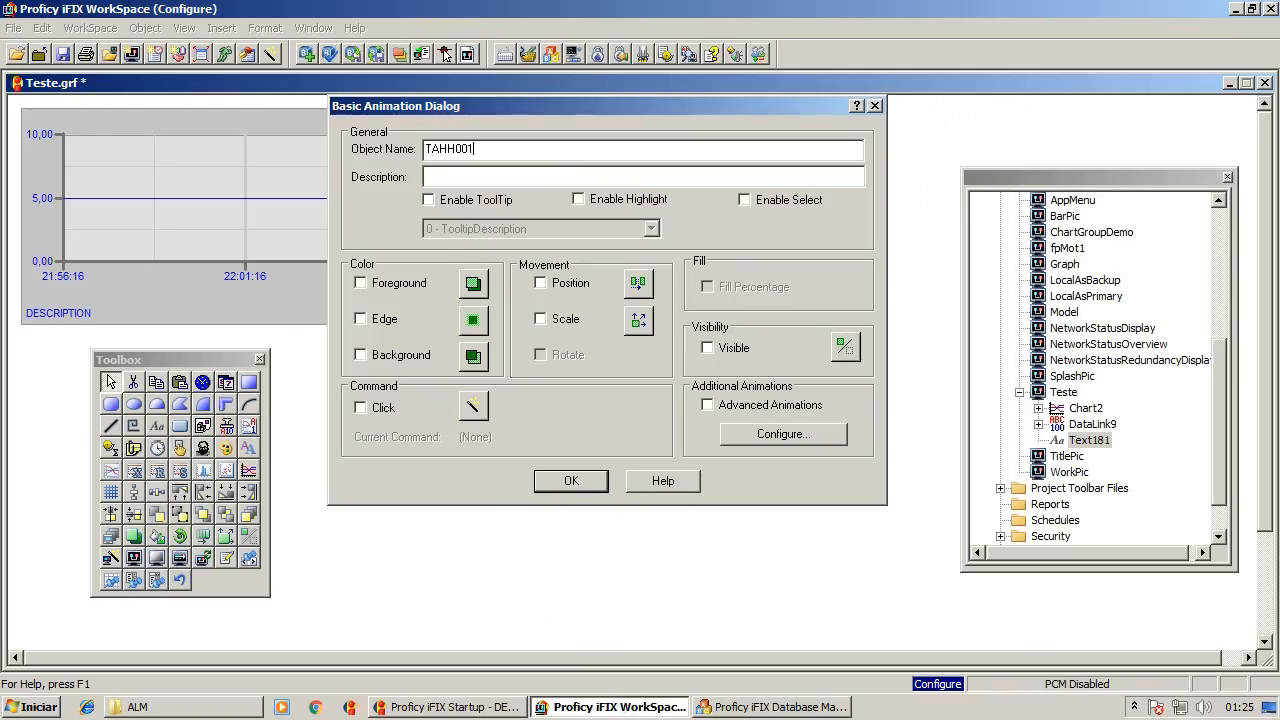
- Enter the description "Temperatura óleo" for TAHH001 and enable its tooltip and highlight
click(446, 180)
text(Temperatura óleo)
click(452, 203)
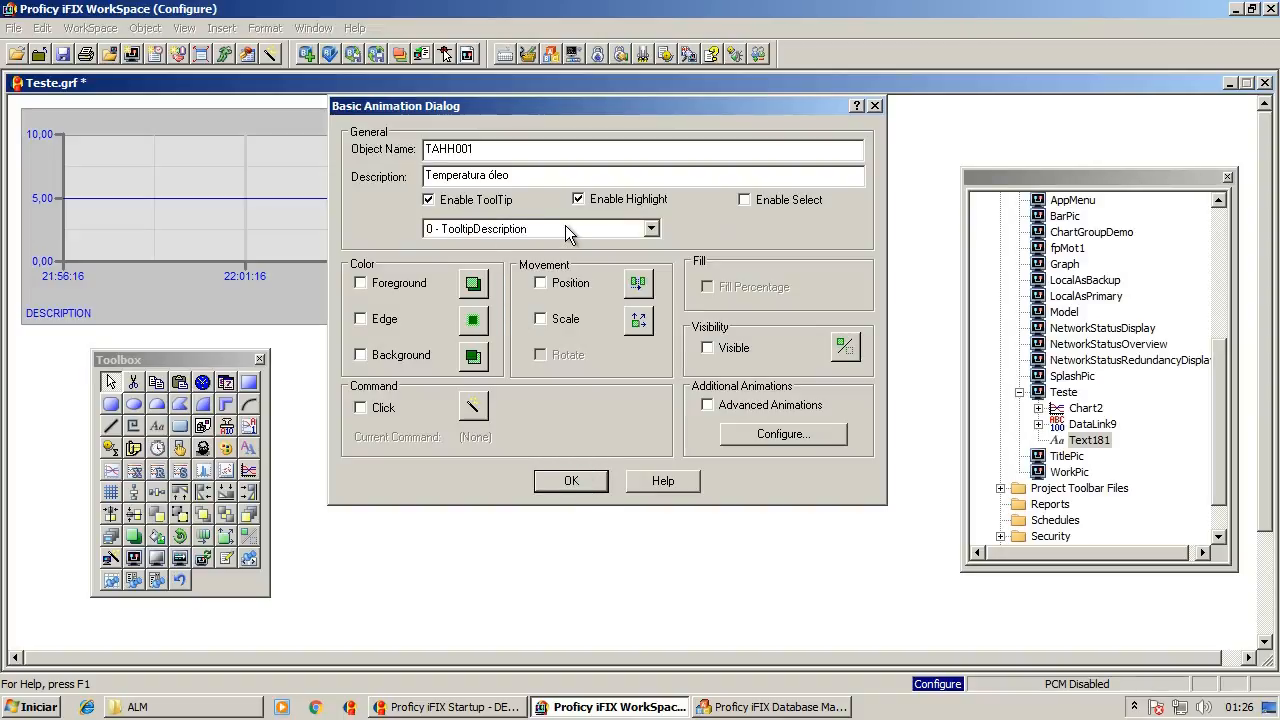
- Turn off the tooltip for TAHH001 and apply the animation settings with the highlight enabled
click(651, 229)
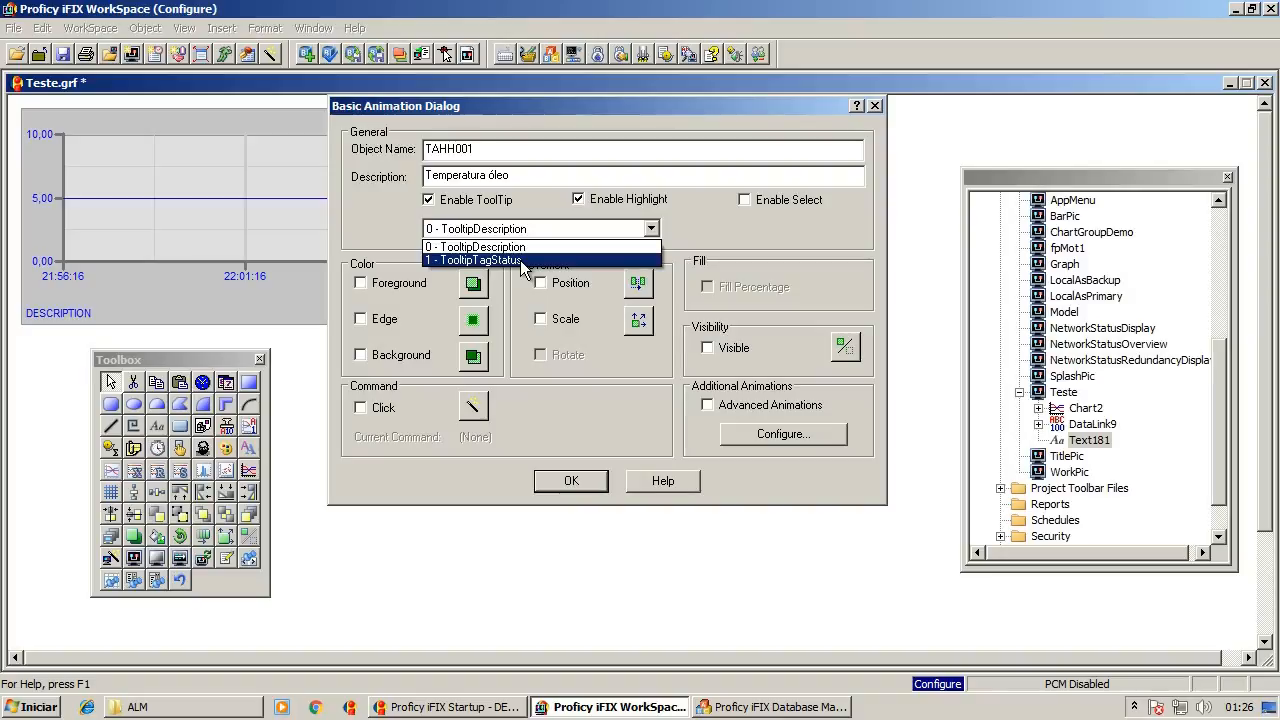
click(465, 202)
click(465, 202)
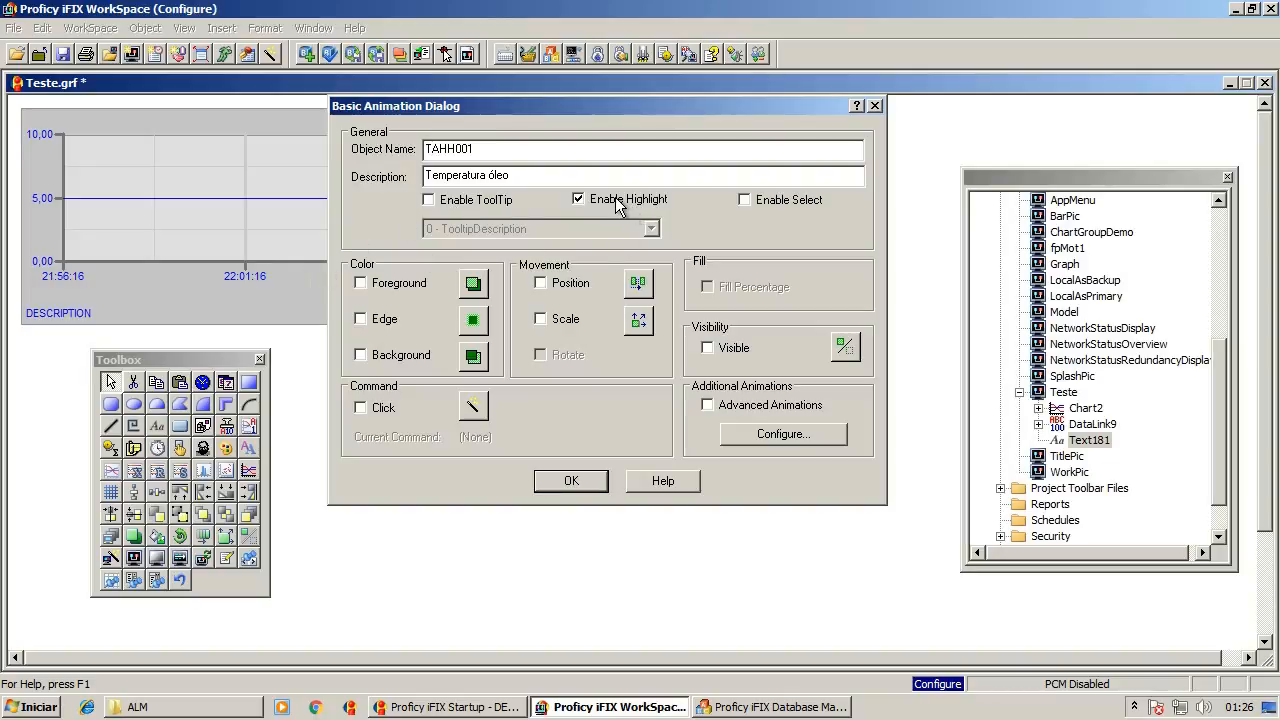
click(570, 484)
- Check the Texto label's highlight in run mode and return to configure mode
click(699, 369)
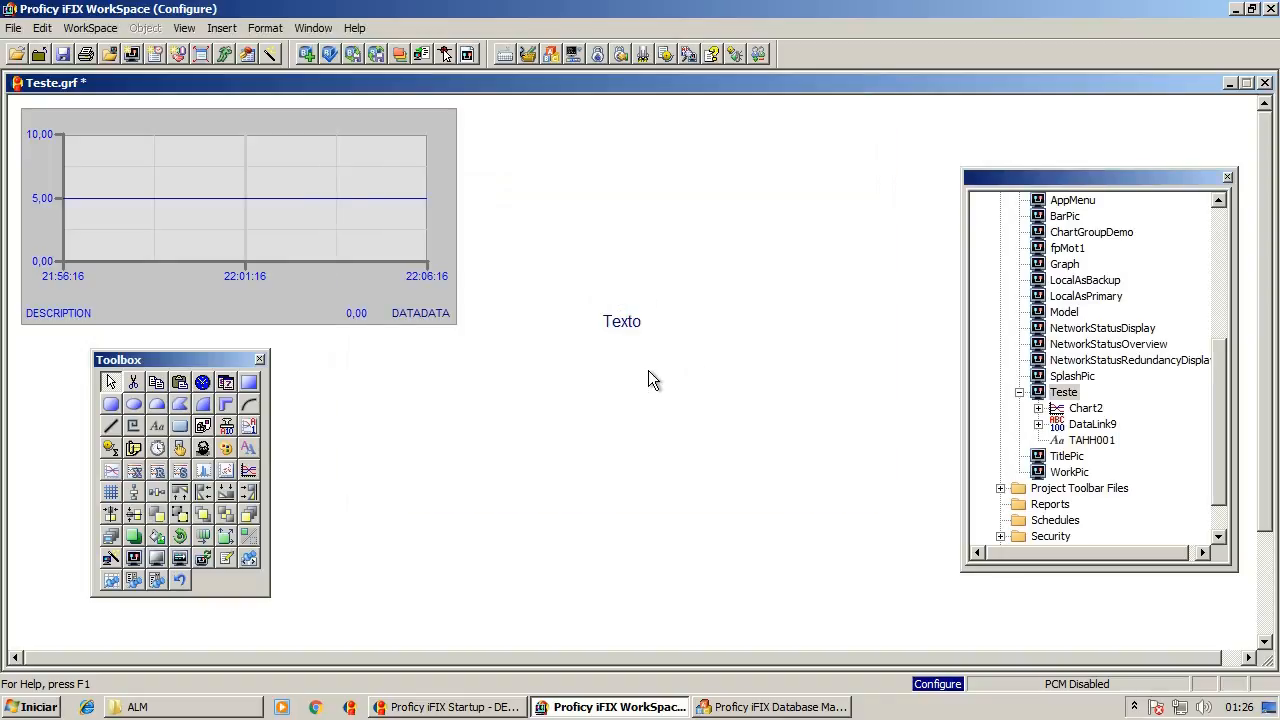
key(ctrl+w)
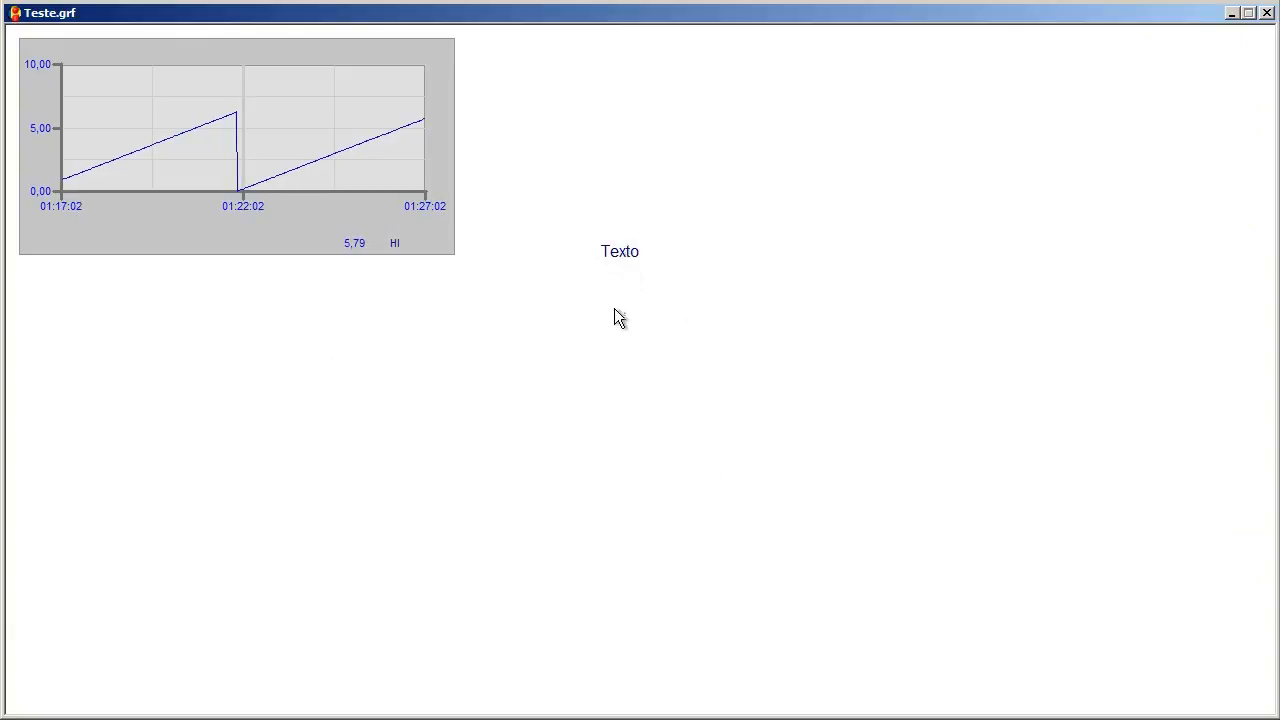
key(ctrl+w)
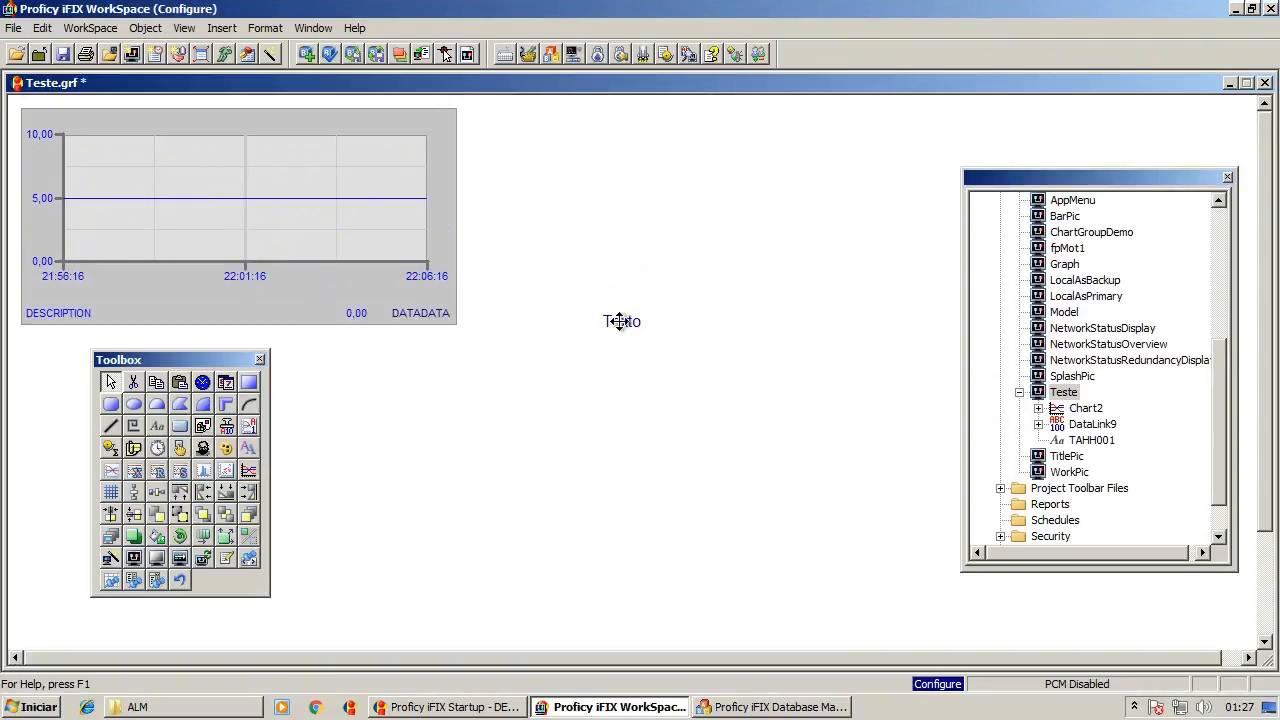
- Enable the tooltip for the Texto label in its animation settings and apply the change
click(623, 320)
right_click(620, 321)
click(670, 259)
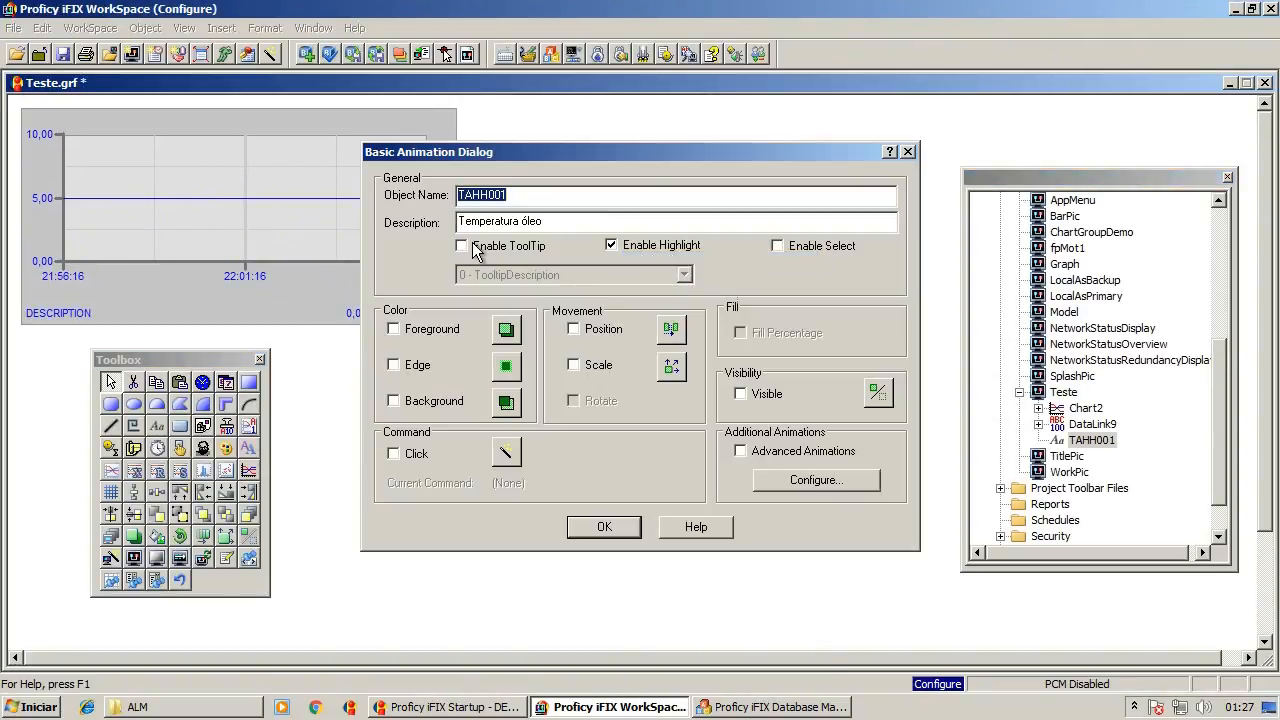
click(478, 245)
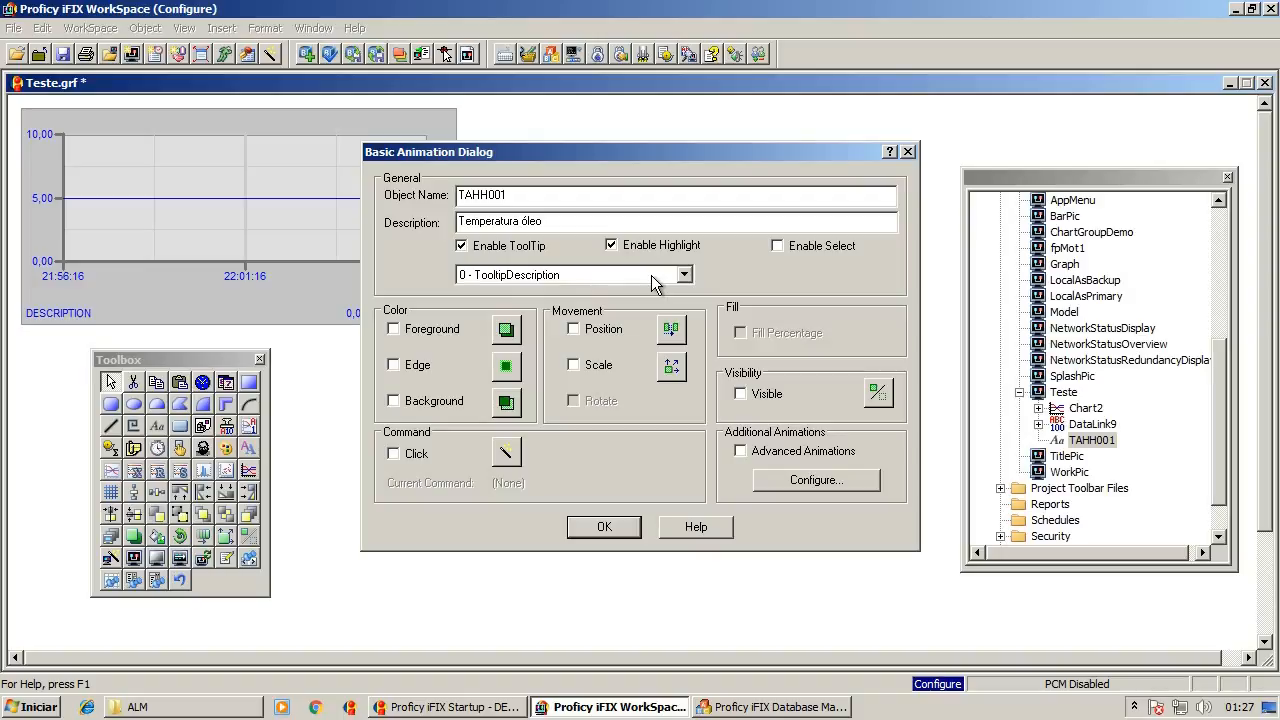
click(626, 531)
- Check the Texto label's description tooltip in run mode and return to configure mode
click(602, 409)
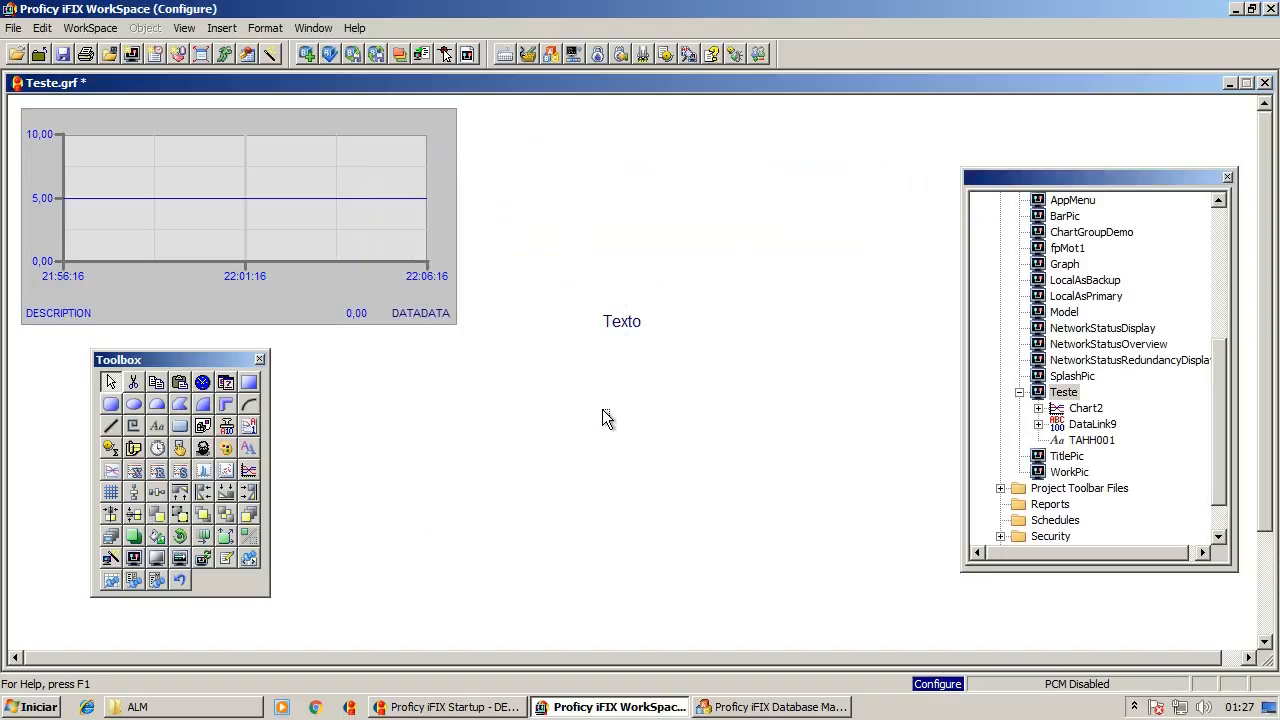
key(ctrl+w)
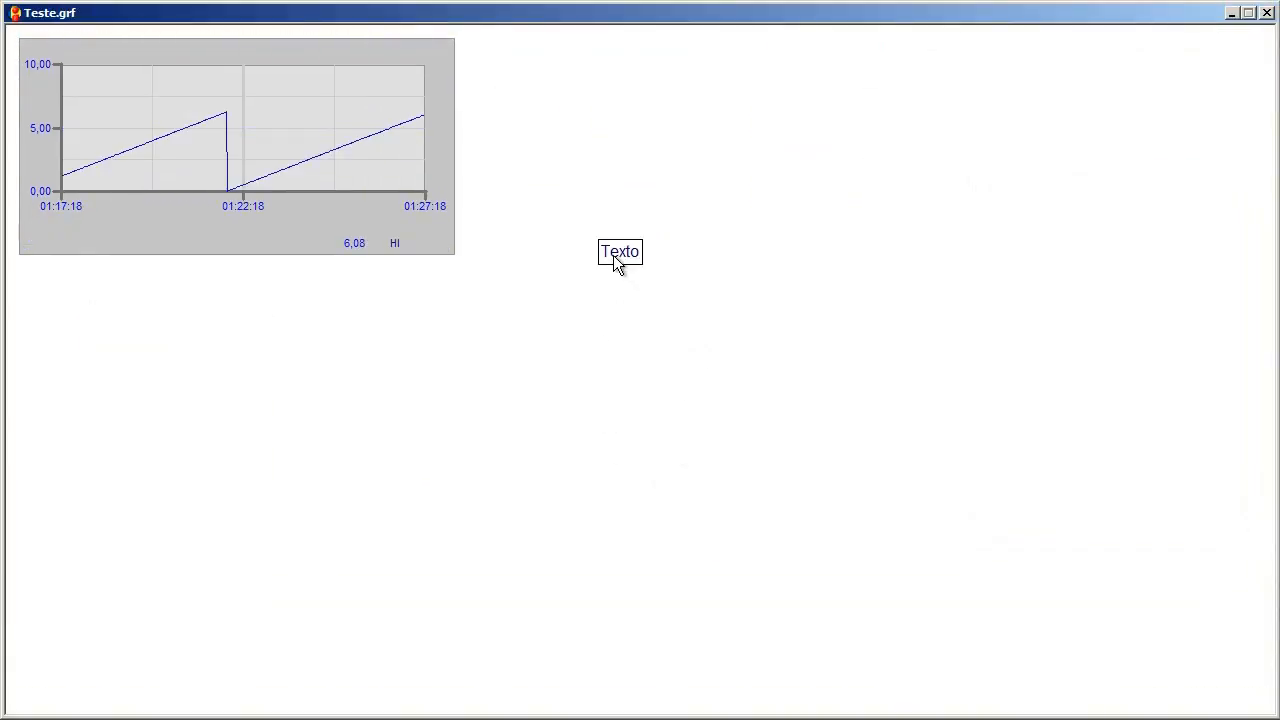
mouse_move(613, 255)
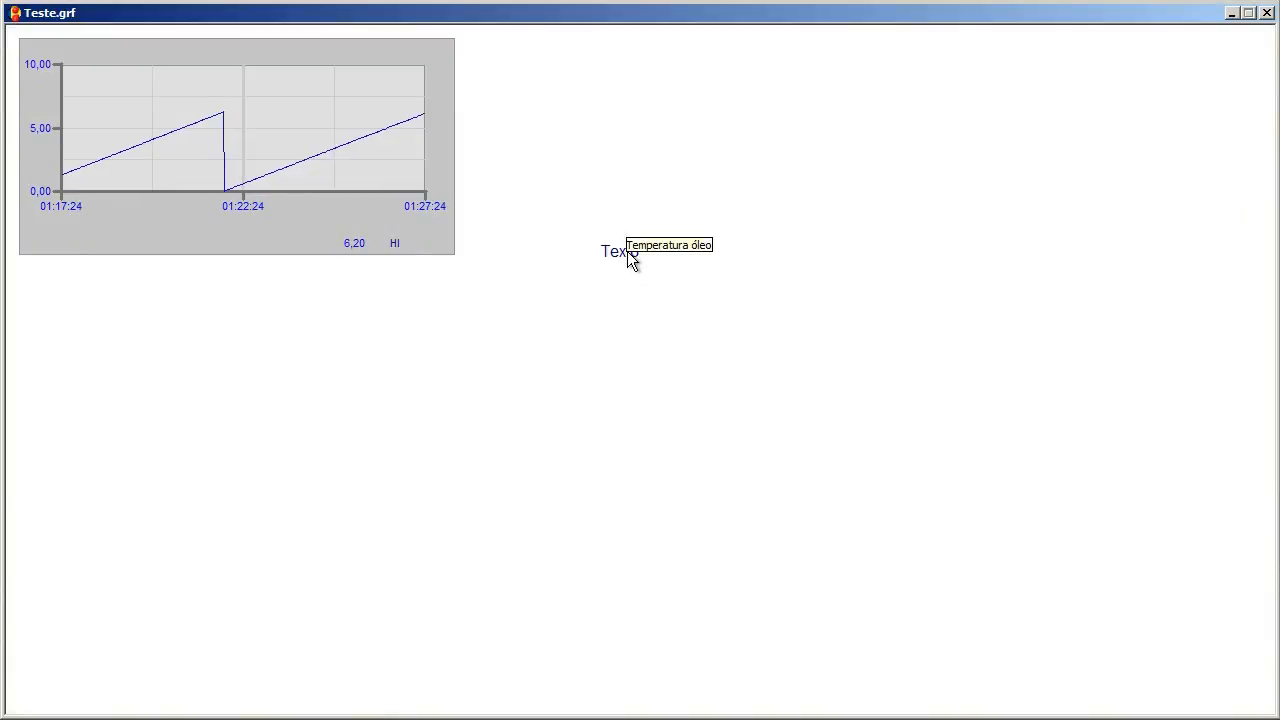
key(ctrl+w)
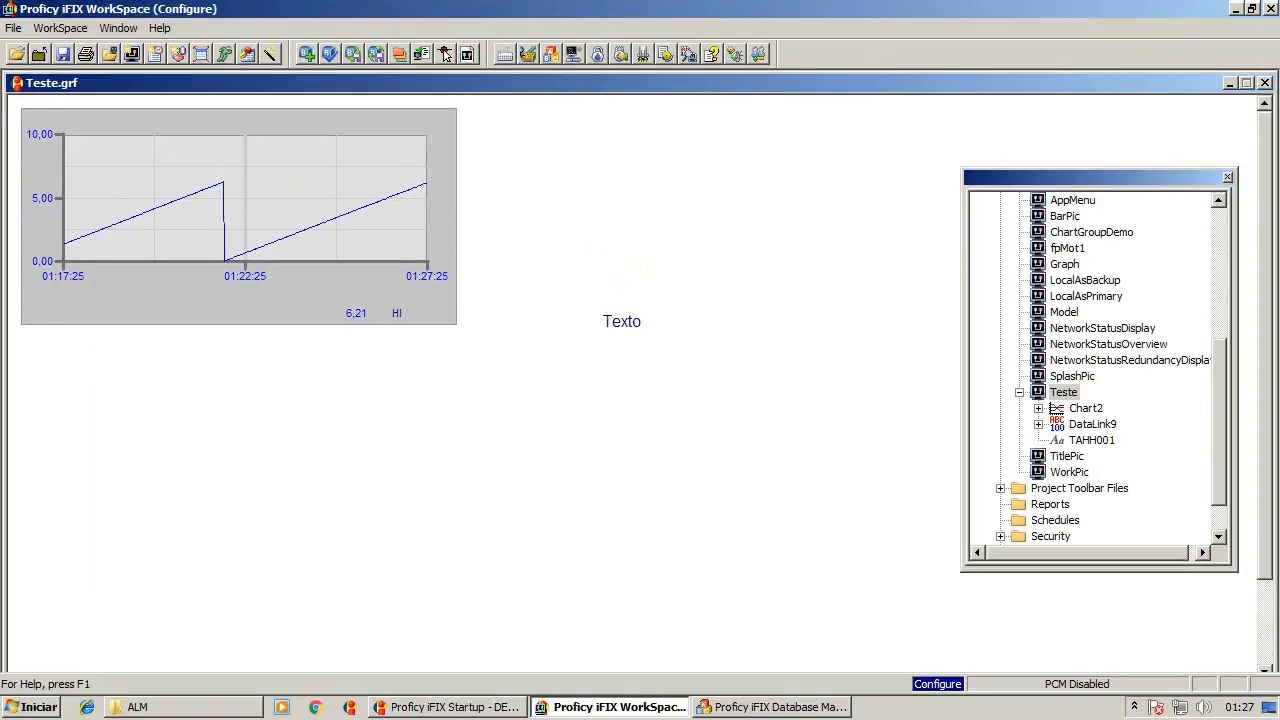
- Set the Texto label's tooltip type to "1 - TooltipTagStatus" and apply the animation settings
right_click(612, 321)
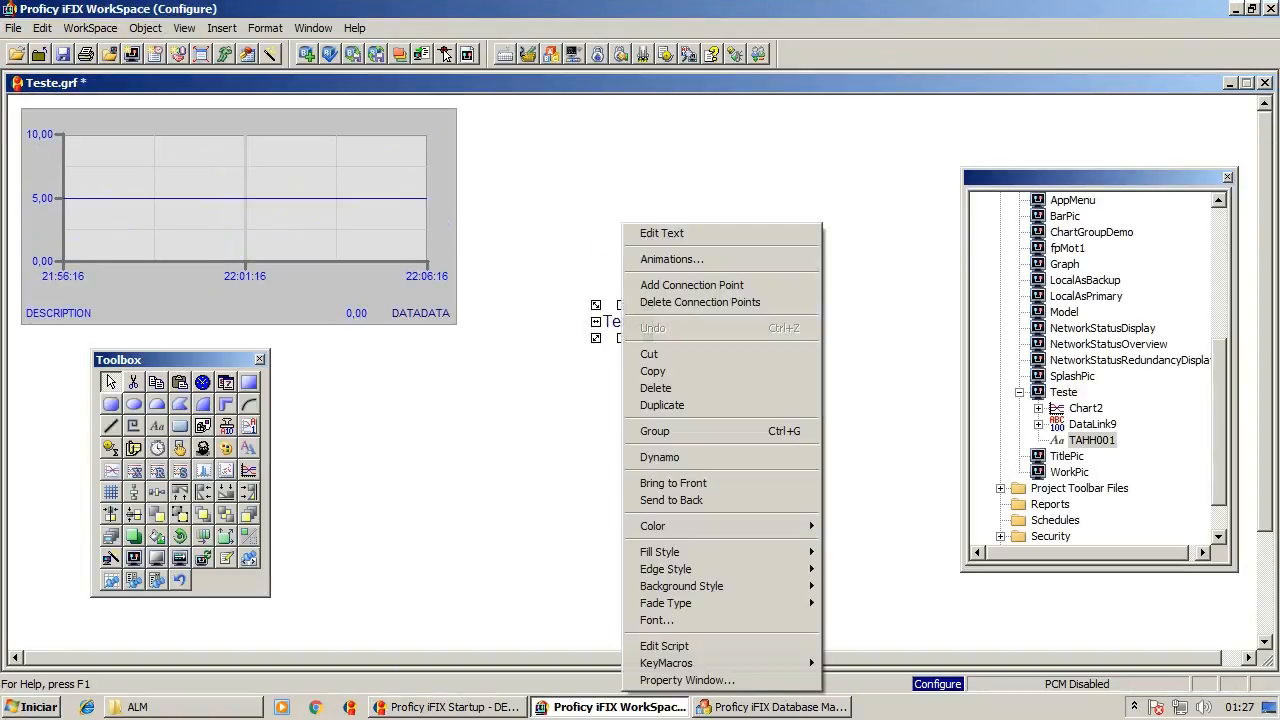
click(700, 260)
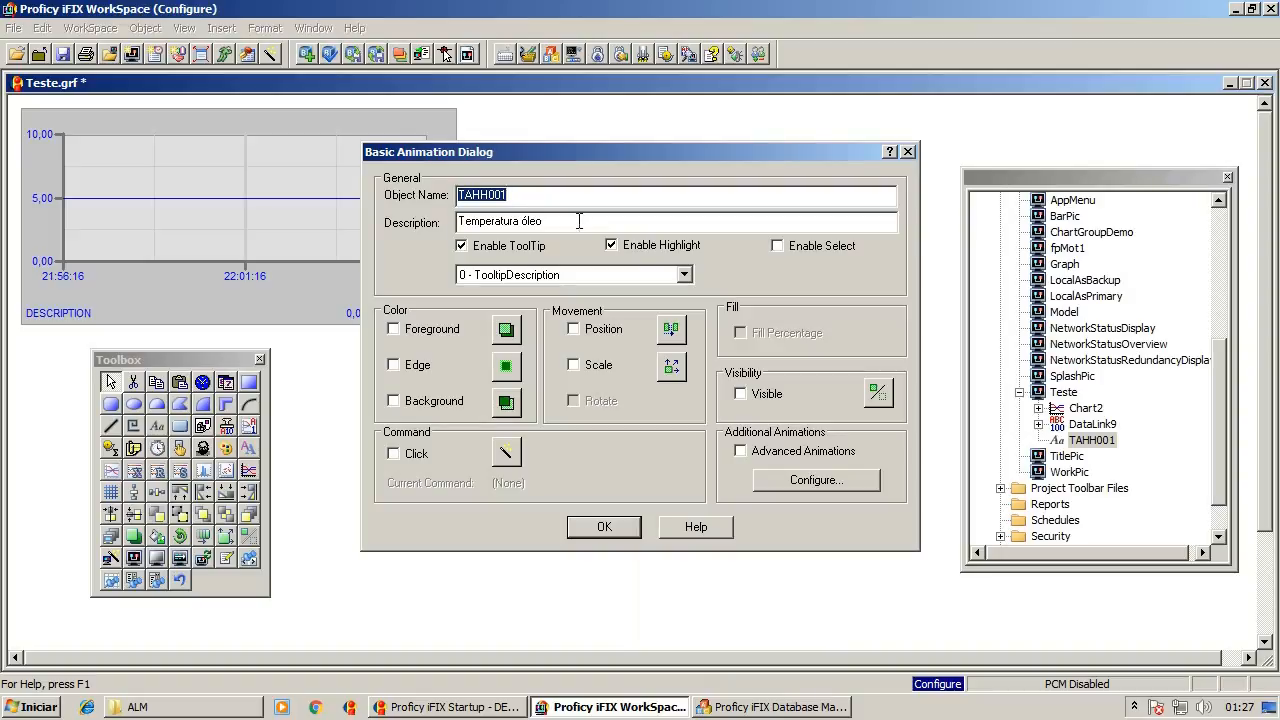
click(684, 274)
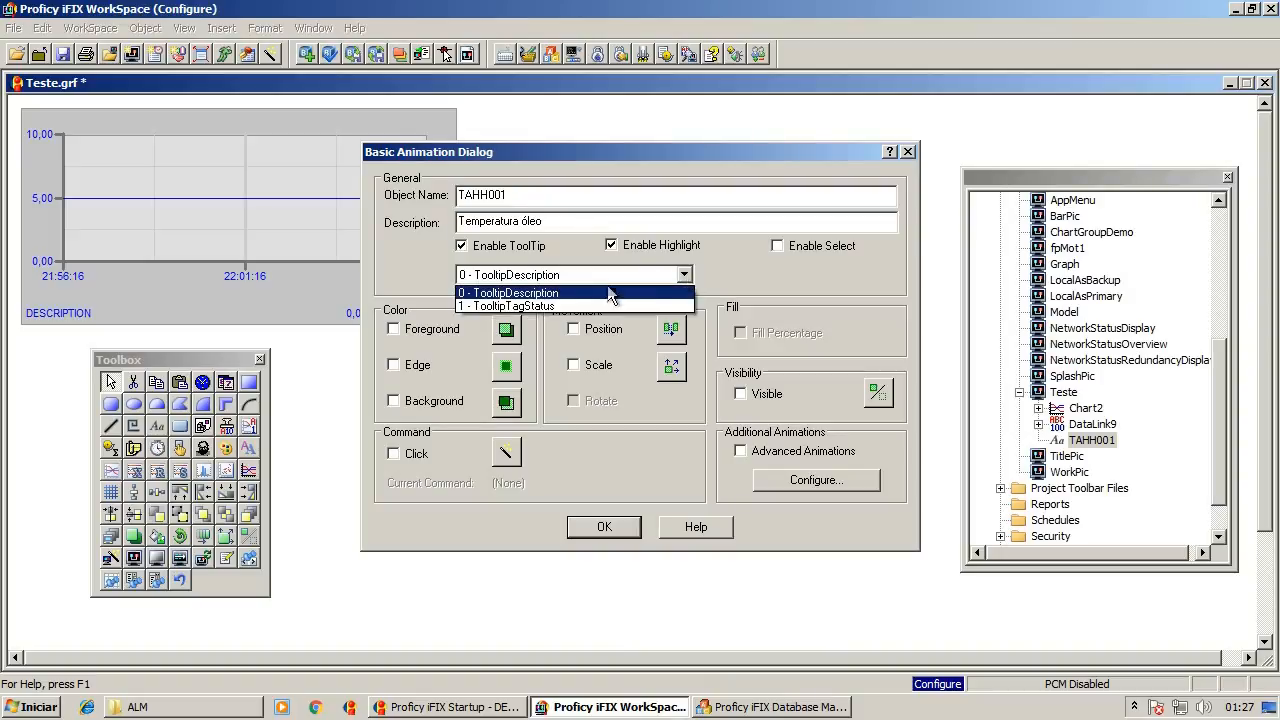
click(533, 306)
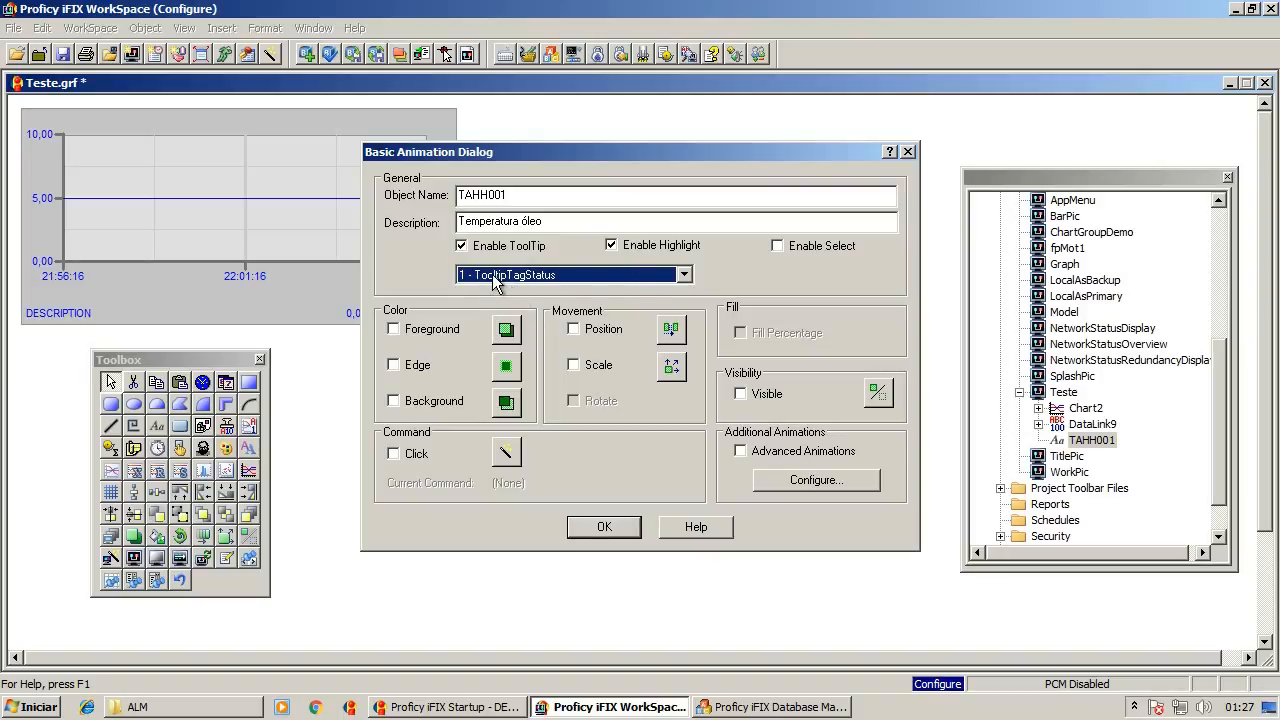
click(606, 530)
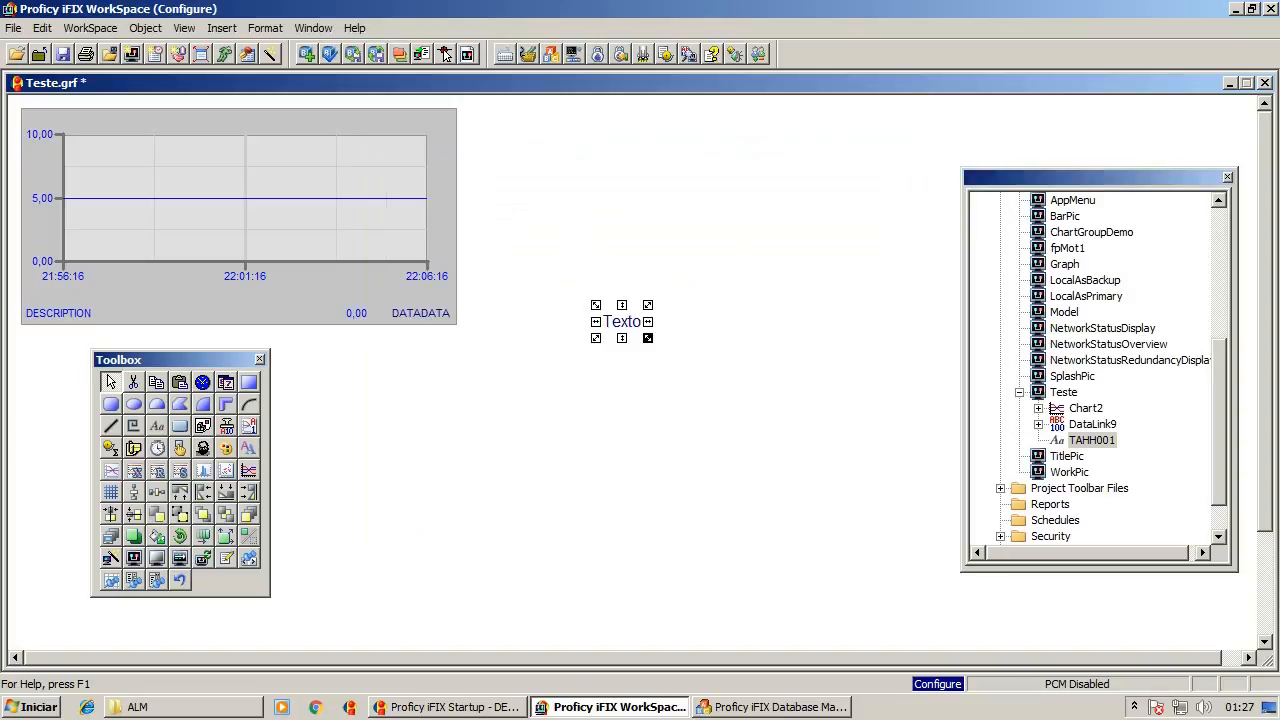
- Check the Texto label's tag status tooltip in run mode and return to configure mode
click(733, 312)
key(ctrl+w)
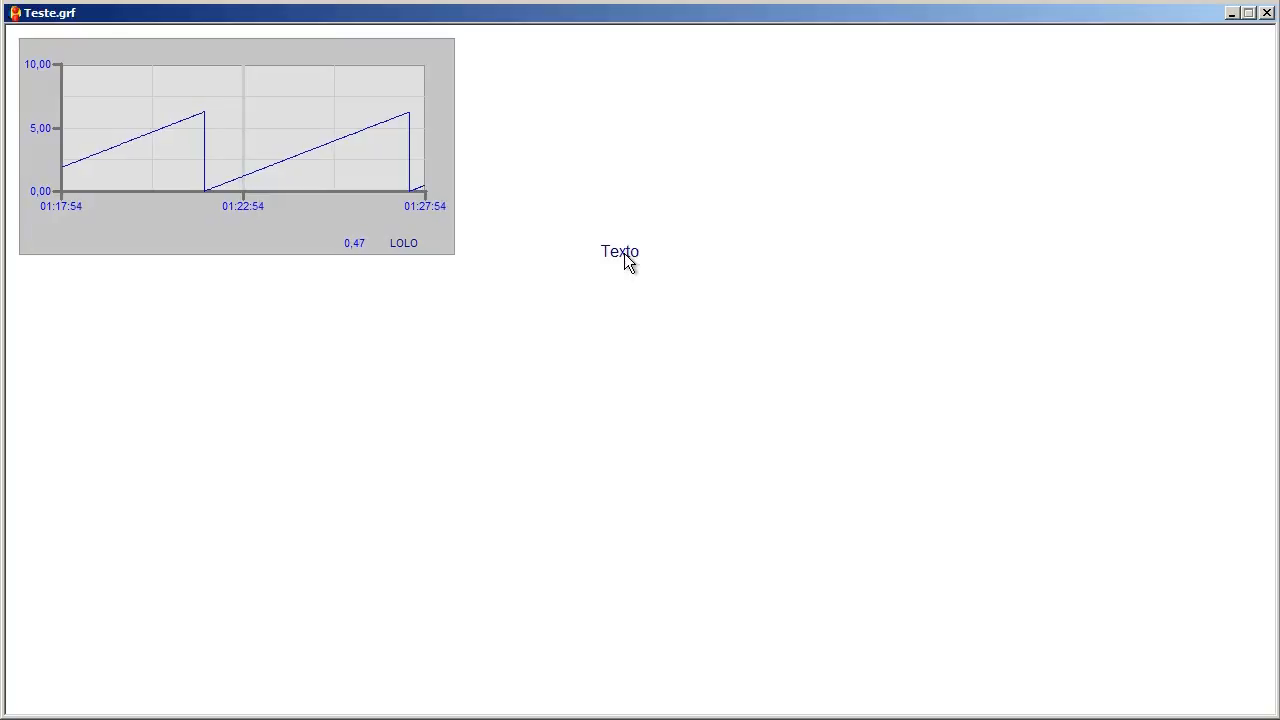
key(ctrl+w)
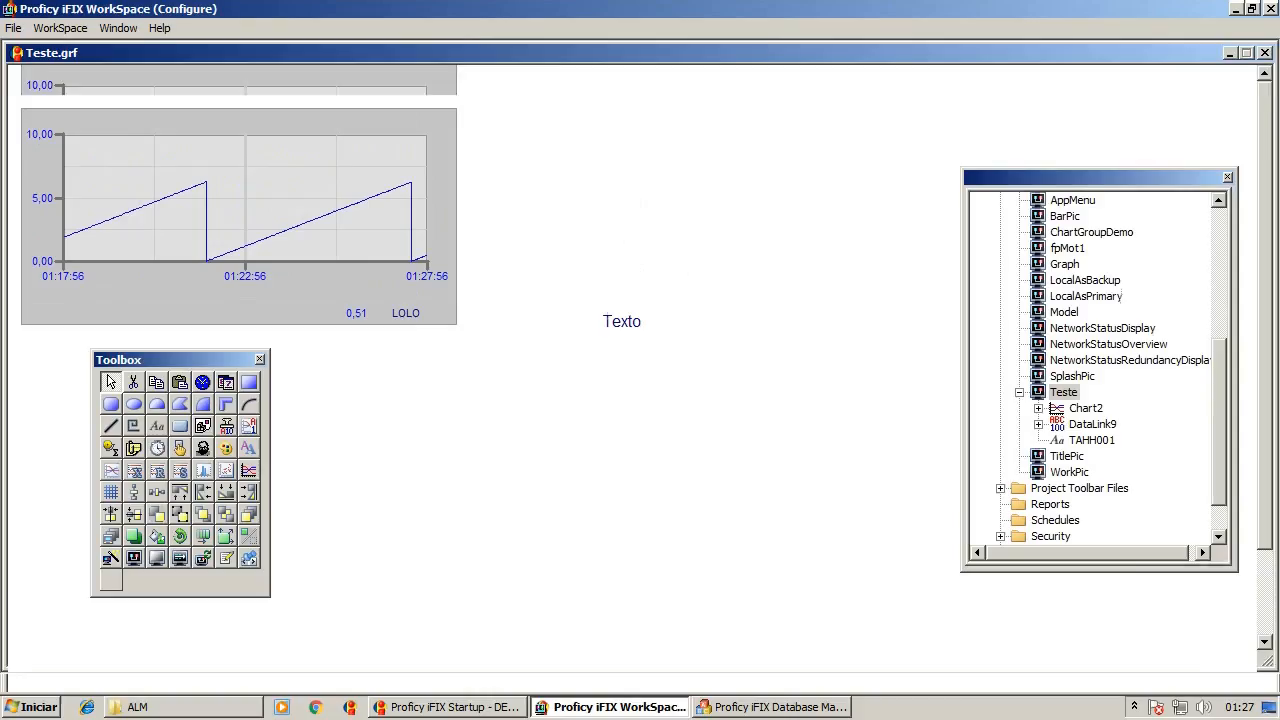
- Disable the tooltip and enable selection for the Texto label, and apply the animation settings
right_click(620, 321)
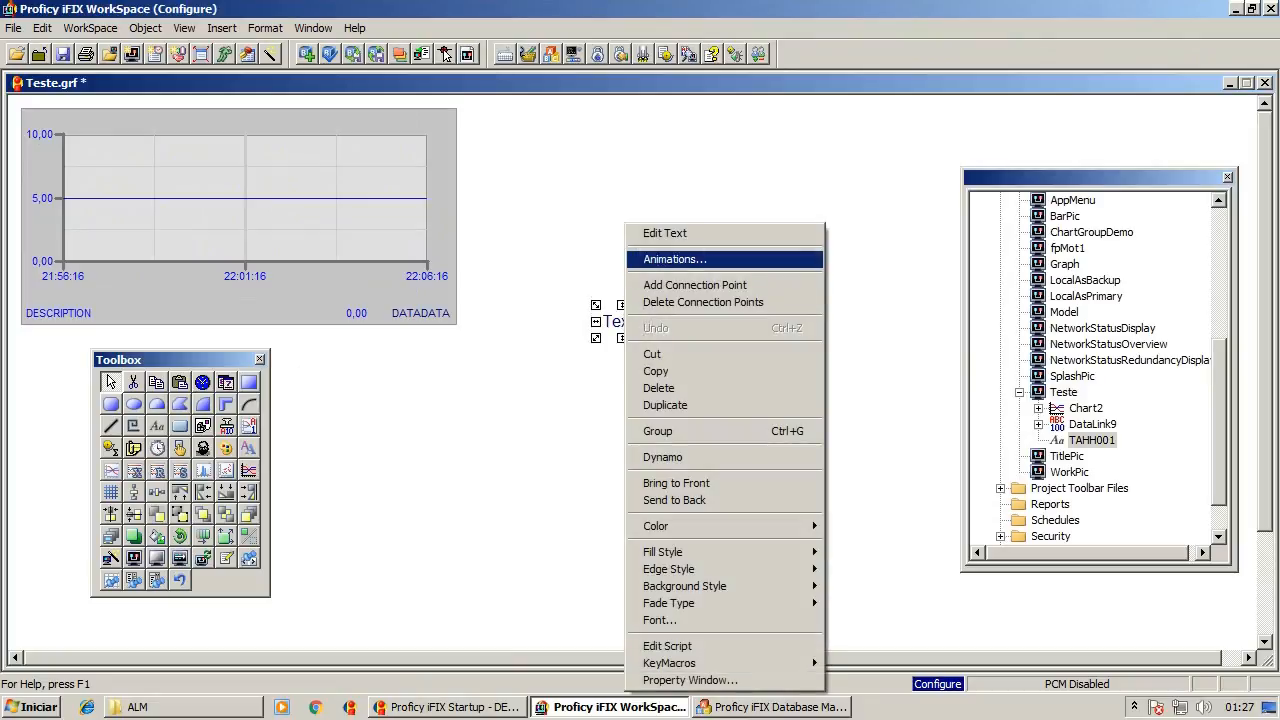
click(675, 259)
click(495, 246)
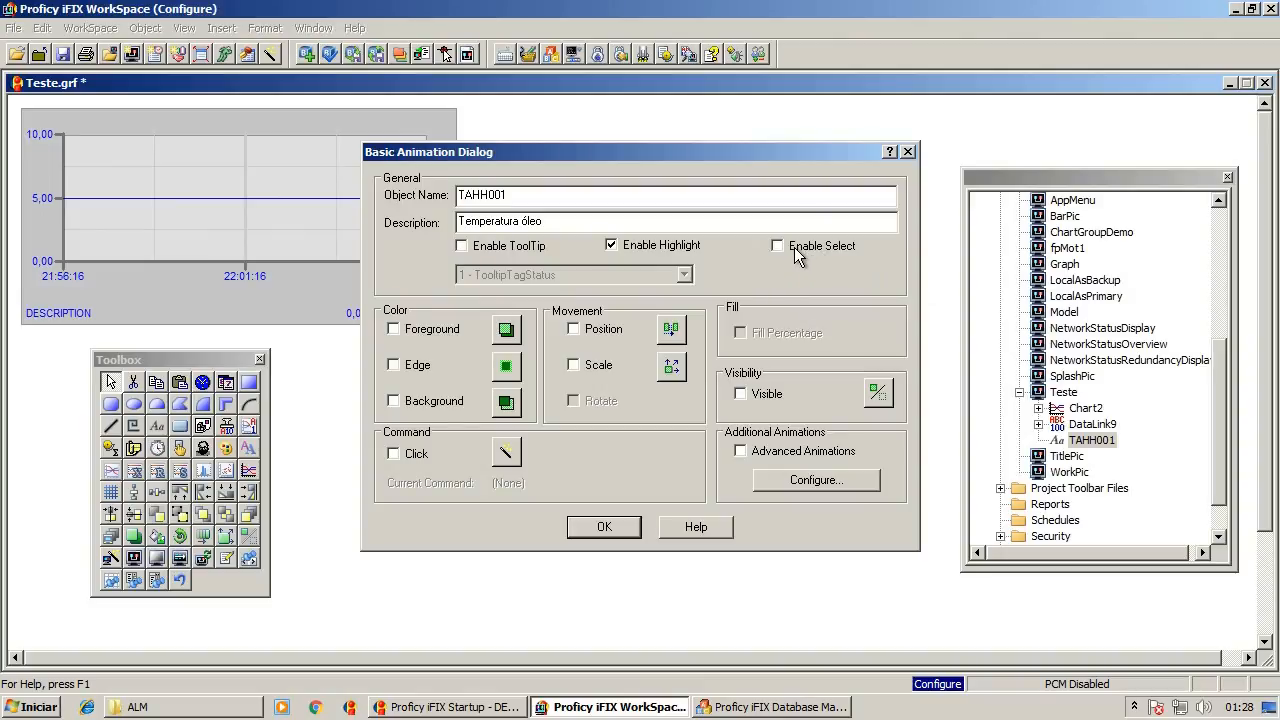
click(629, 526)
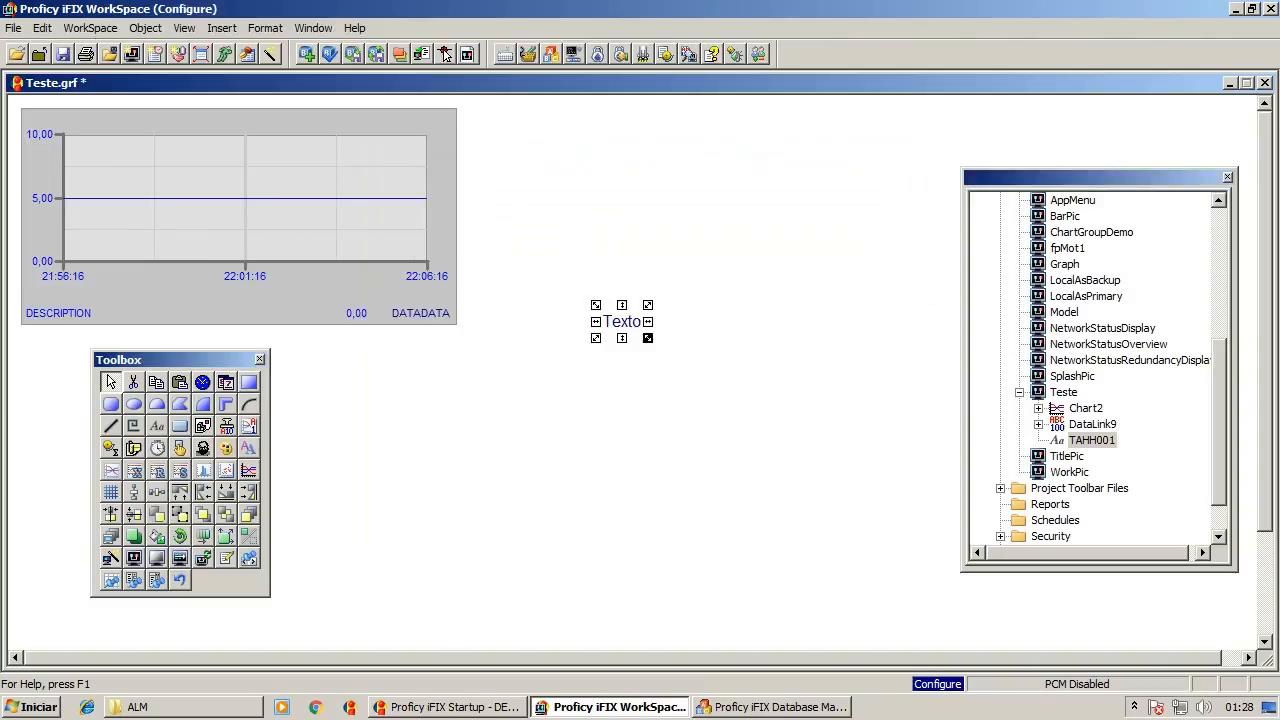
- Test selecting the Texto label in run mode and return to configure mode
click(651, 431)
key(ctrl+w)
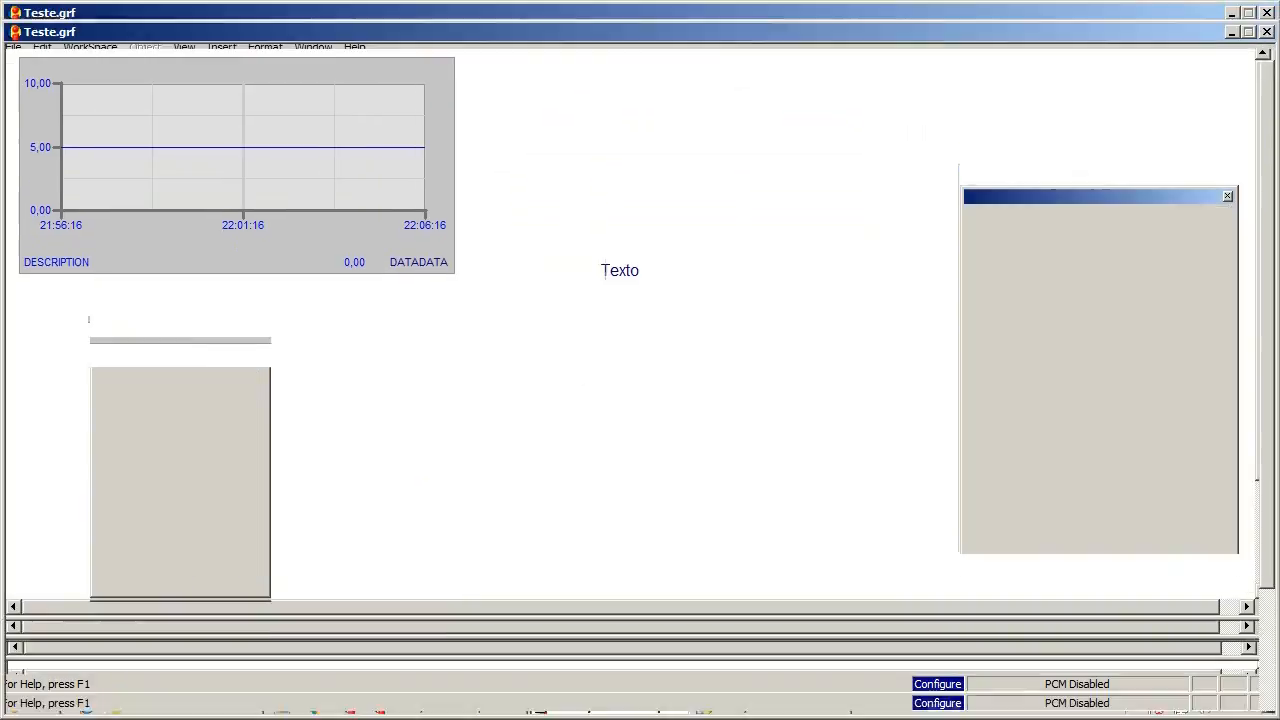
click(614, 254)
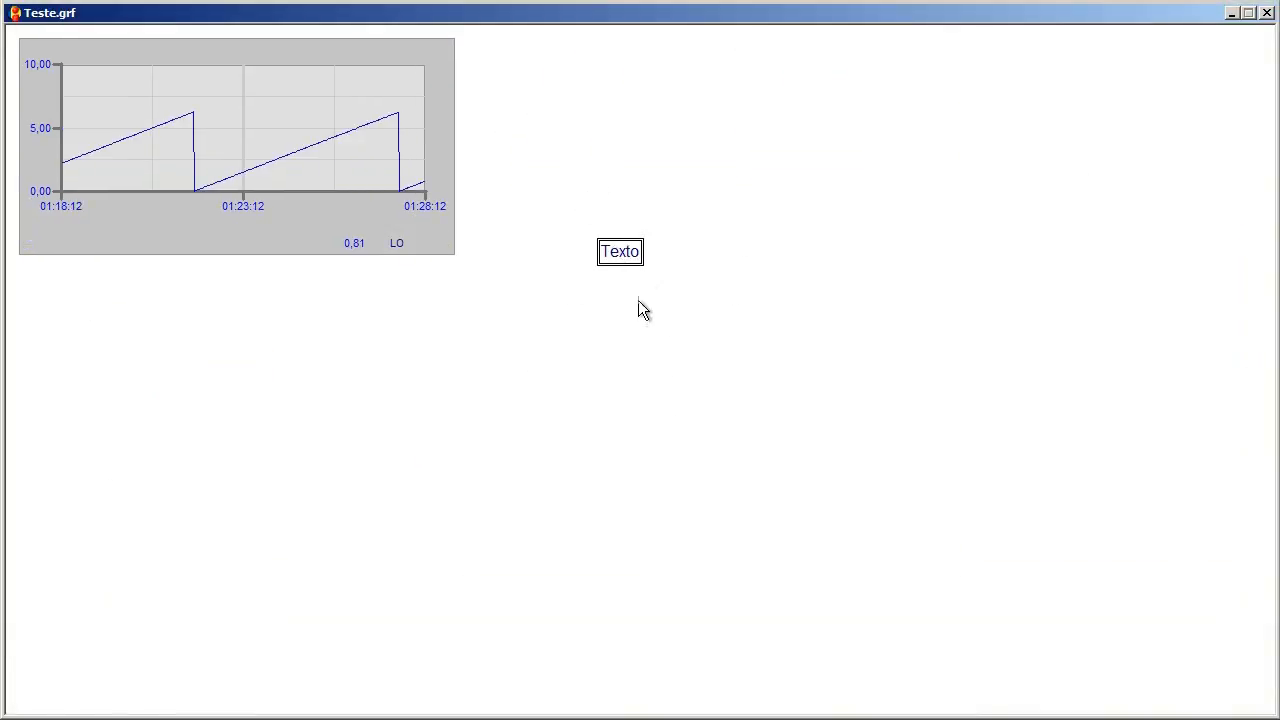
click(639, 322)
key(ctrl+w)
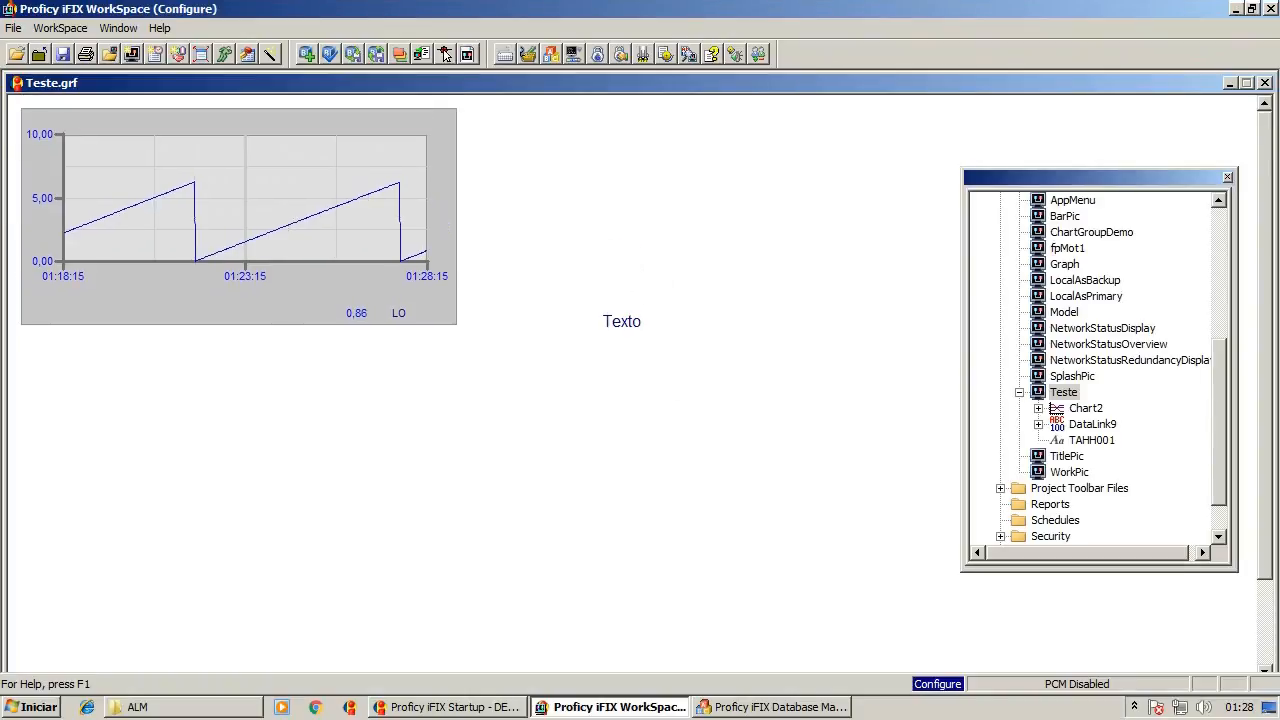
- Disable selection for the Texto label, check its highlight alone in run mode, and return to configure mode
right_click(632, 333)
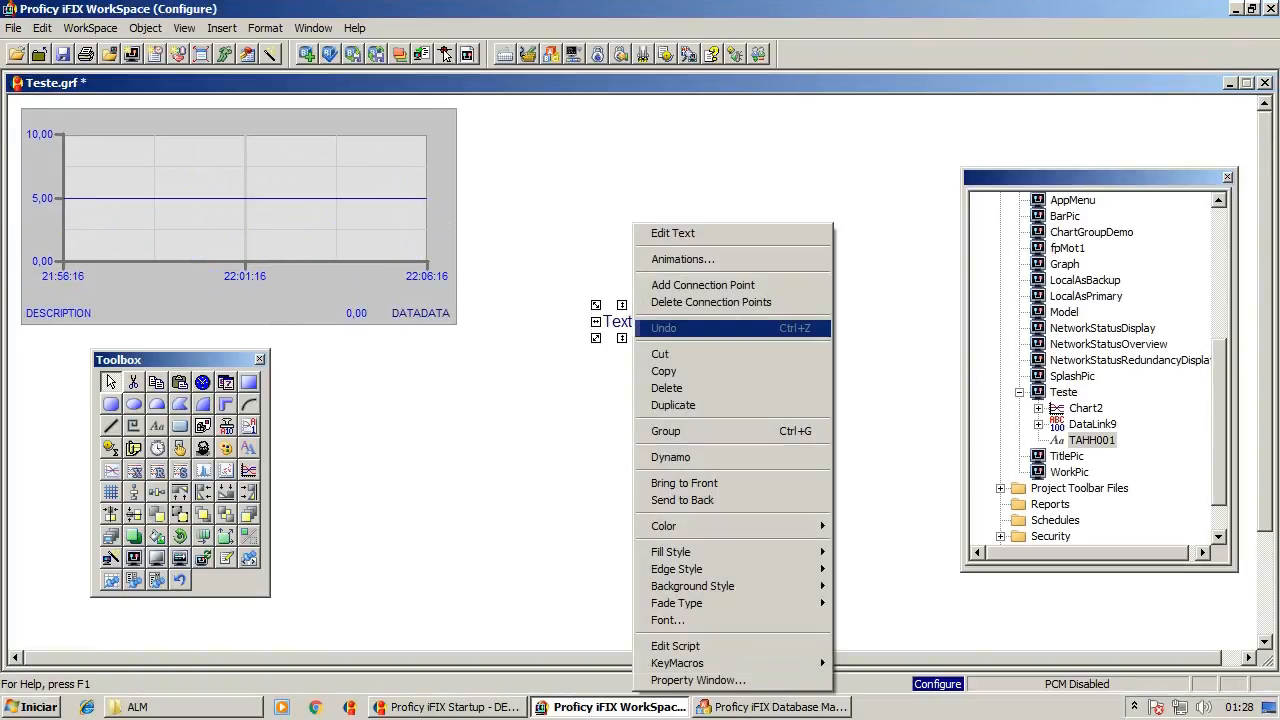
click(704, 262)
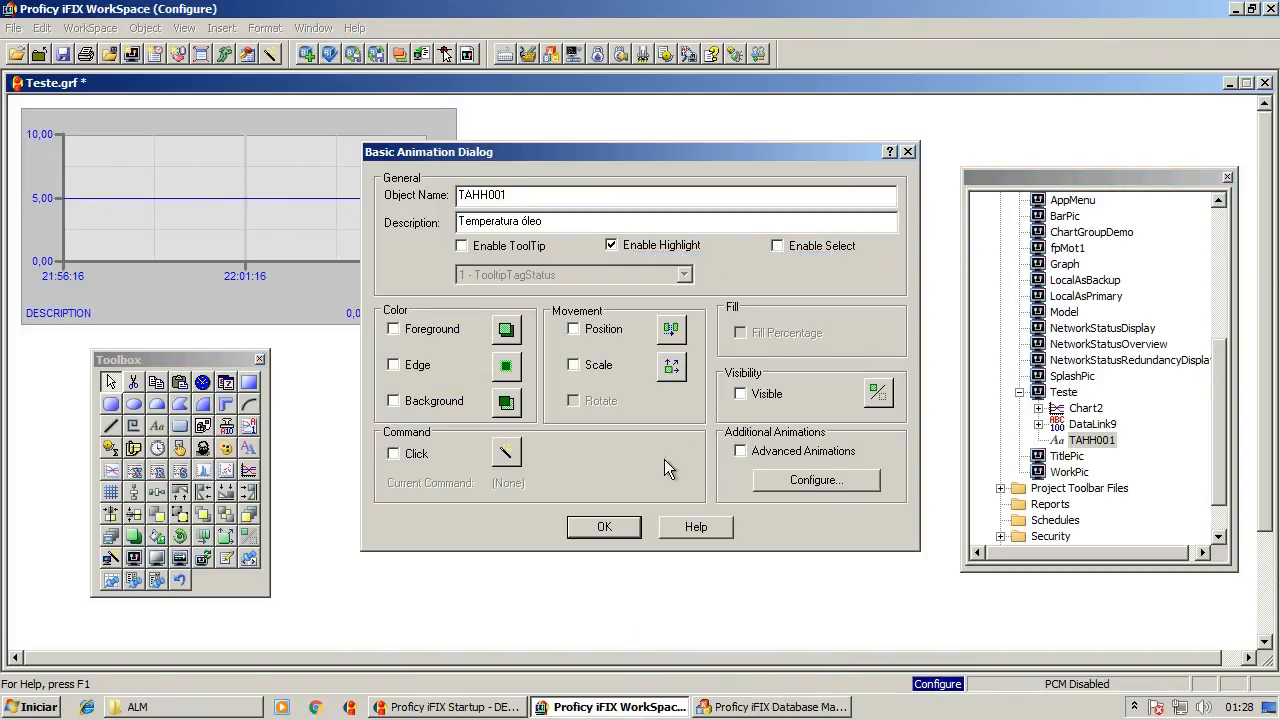
click(608, 524)
key(ctrl+w)
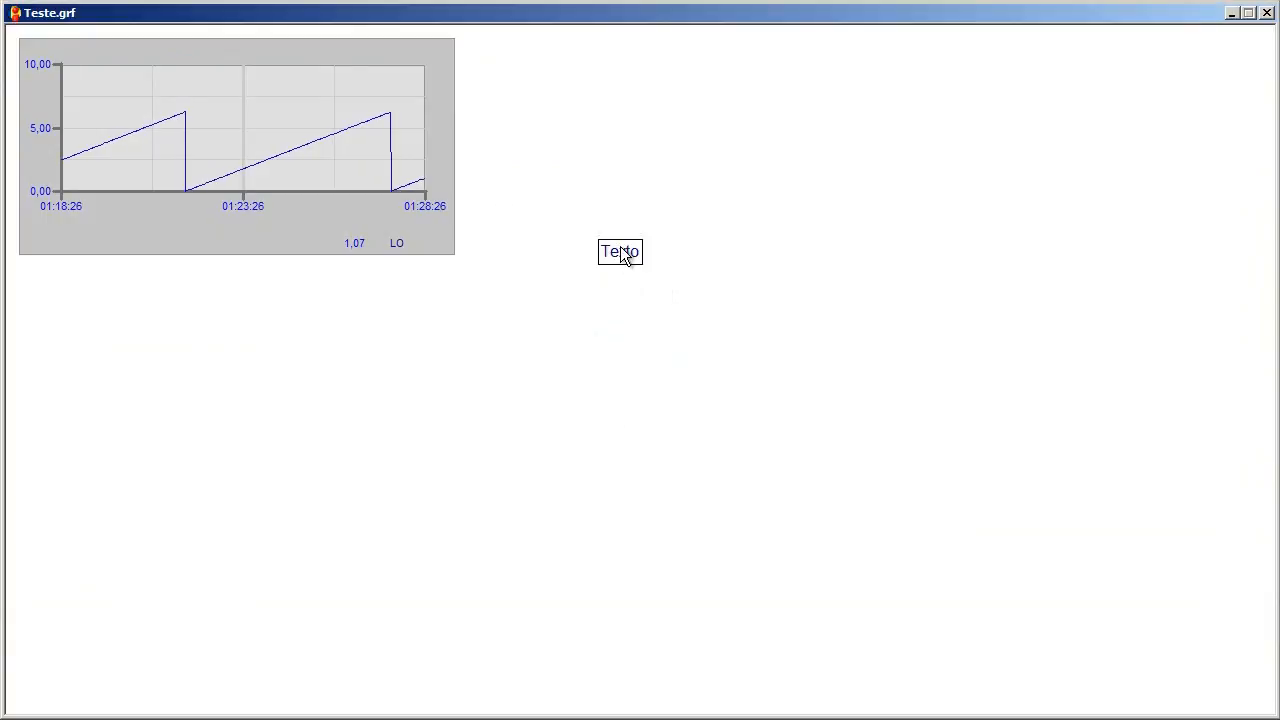
key(ctrl+w)
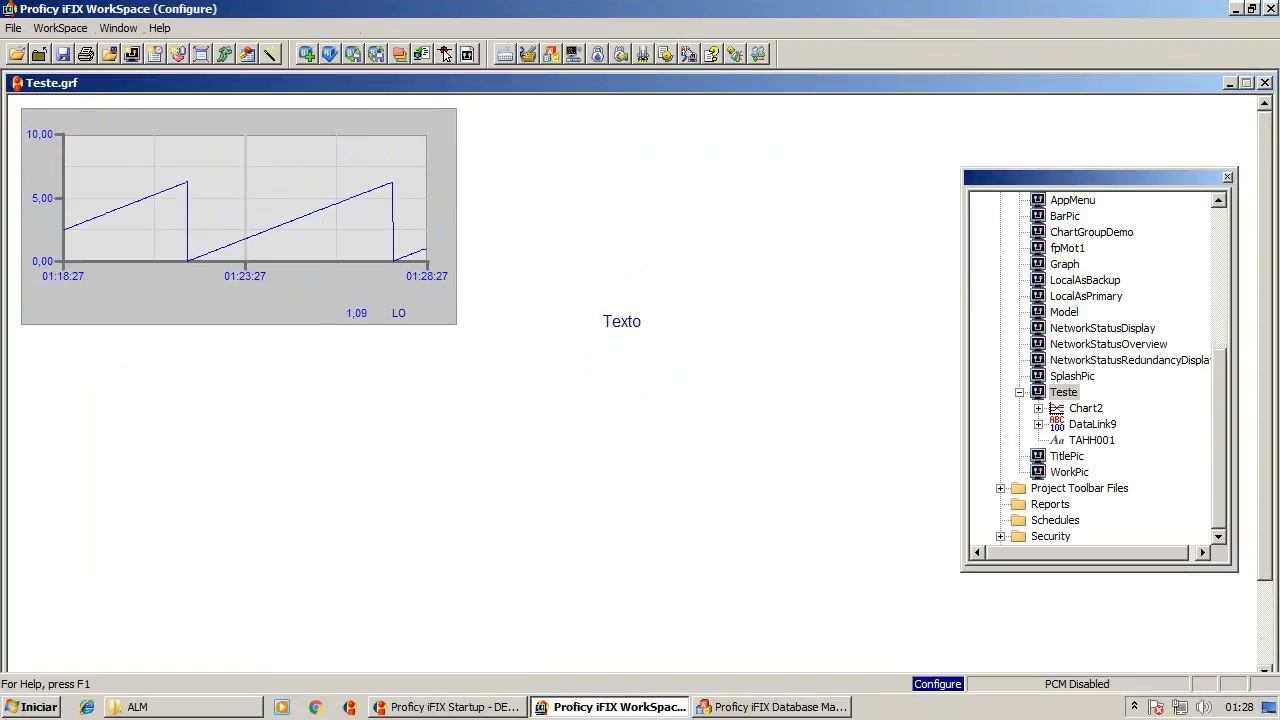
- Enable selection for the Texto label again and apply the animation settings
right_click(609, 322)
click(668, 259)
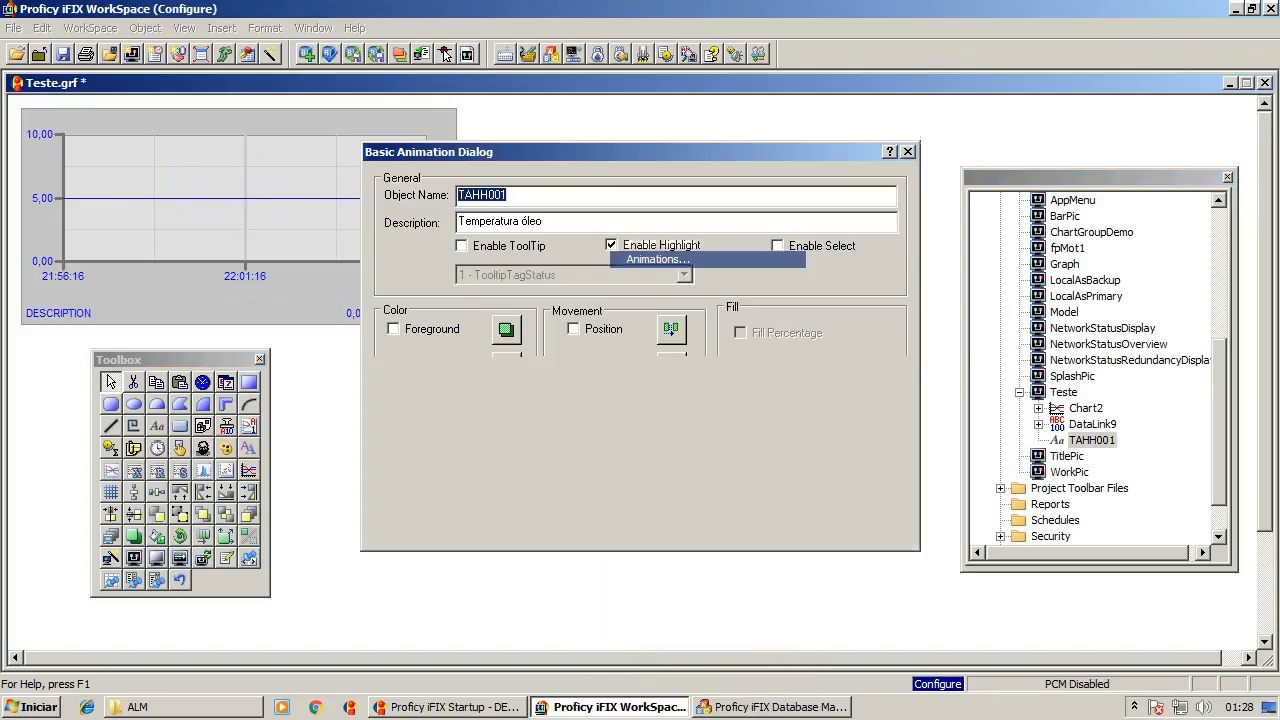
click(800, 250)
click(612, 526)
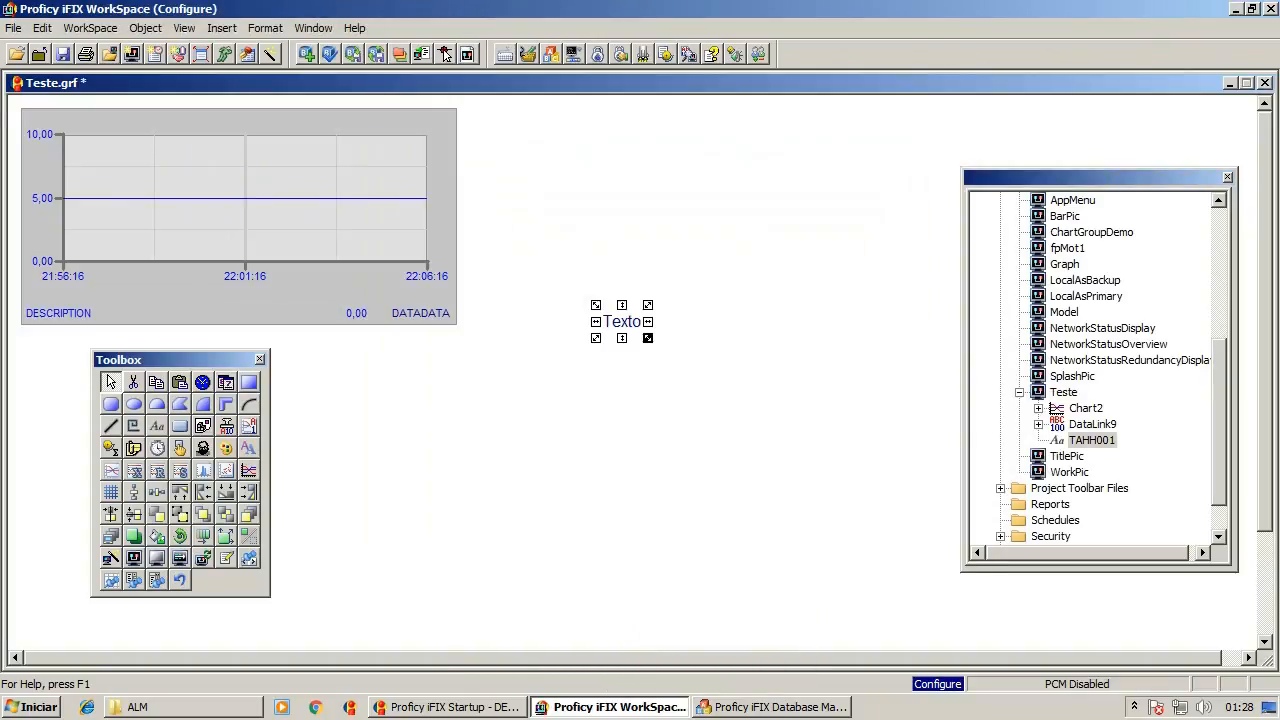
- Test selecting, deselecting and reselecting the Texto label in run mode, and return to configure mode
click(618, 400)
key(ctrl+w)
click(606, 252)
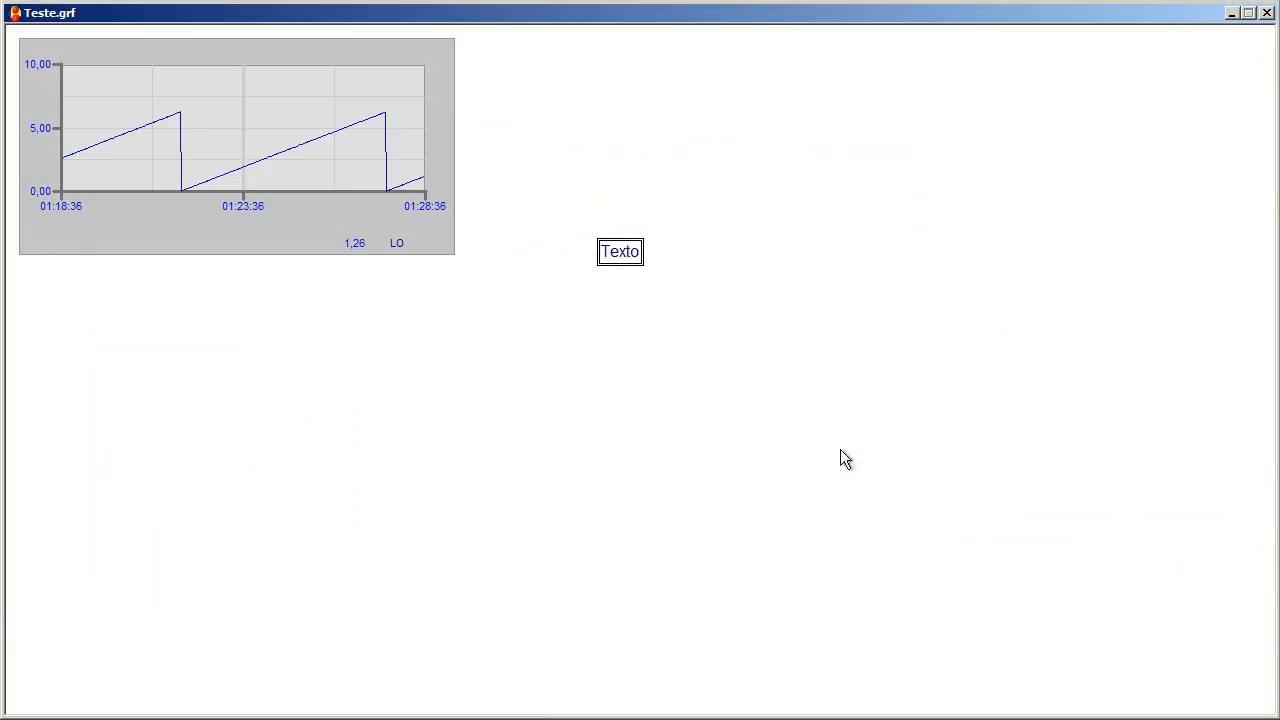
click(904, 378)
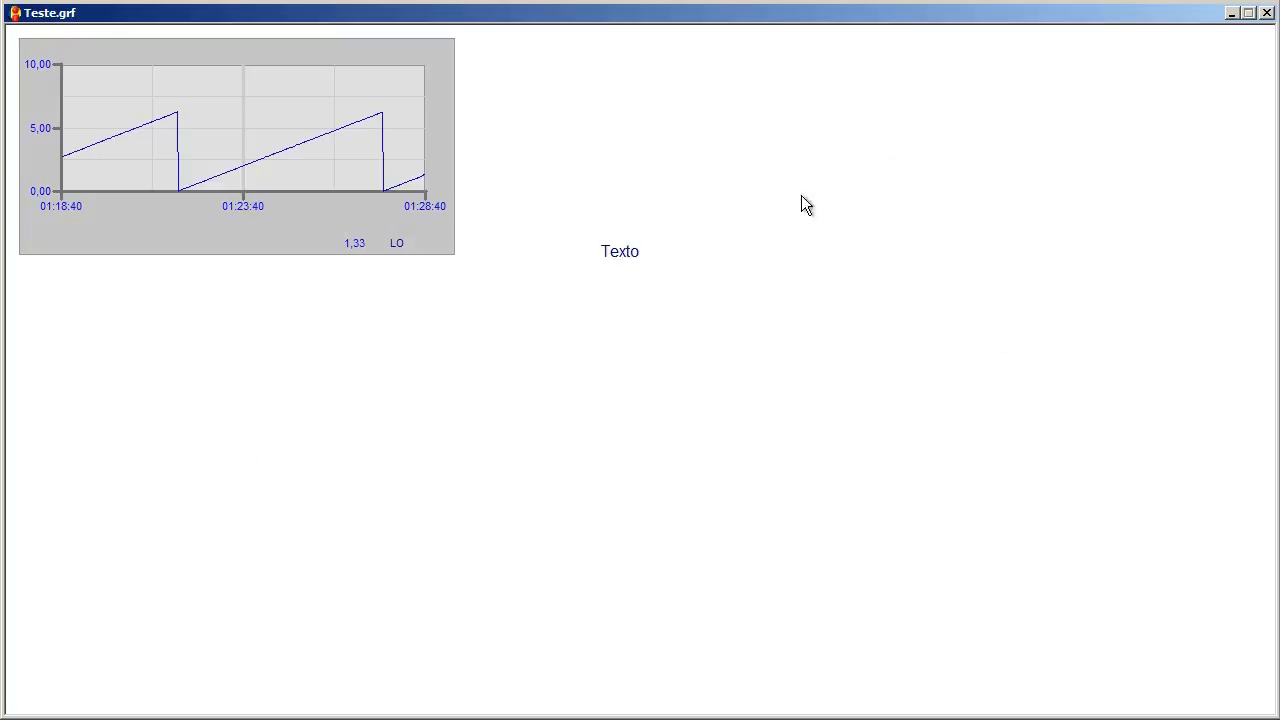
click(620, 257)
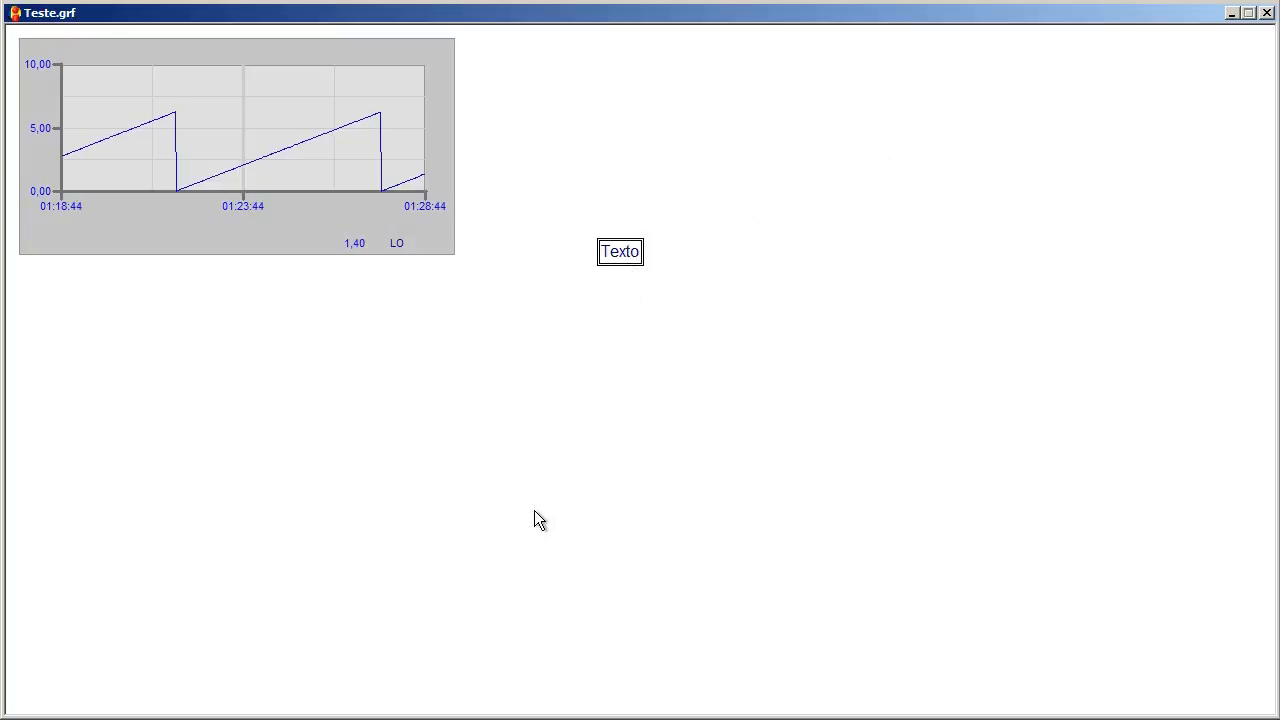
key(ctrl+w)
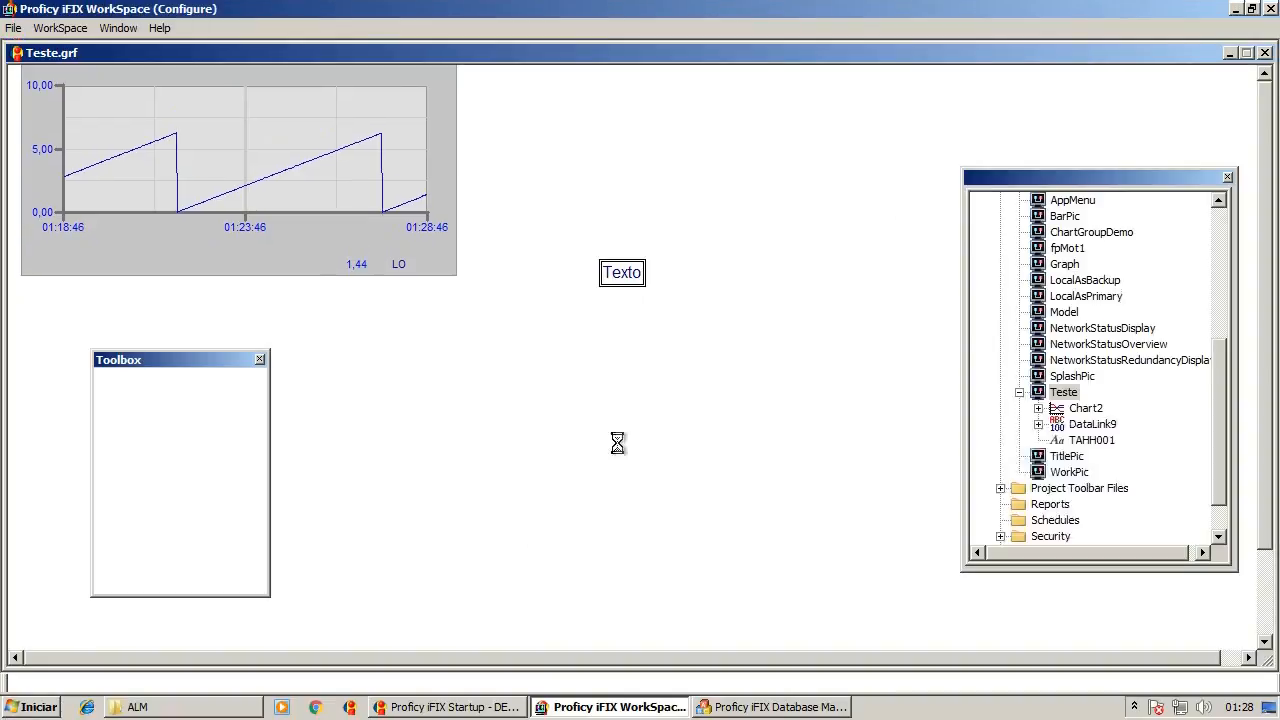
- Disable both highlight and selection for the Texto label and apply the animation settings
right_click(625, 321)
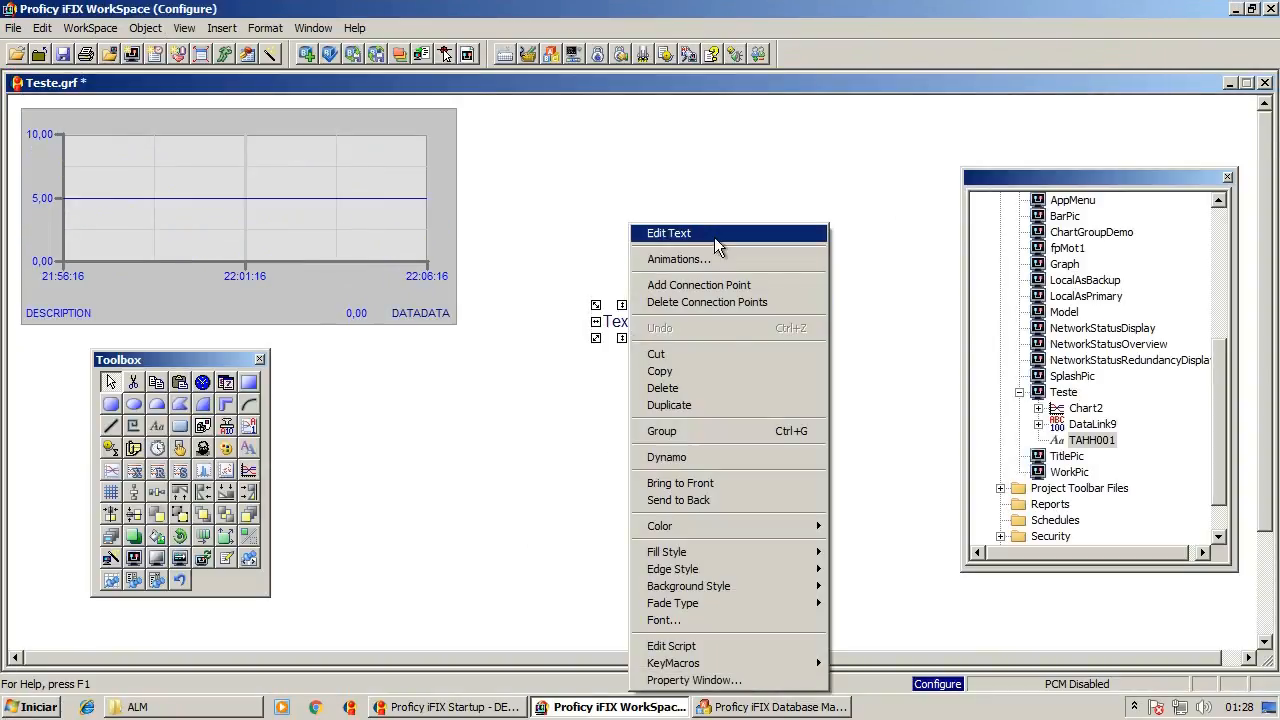
click(688, 261)
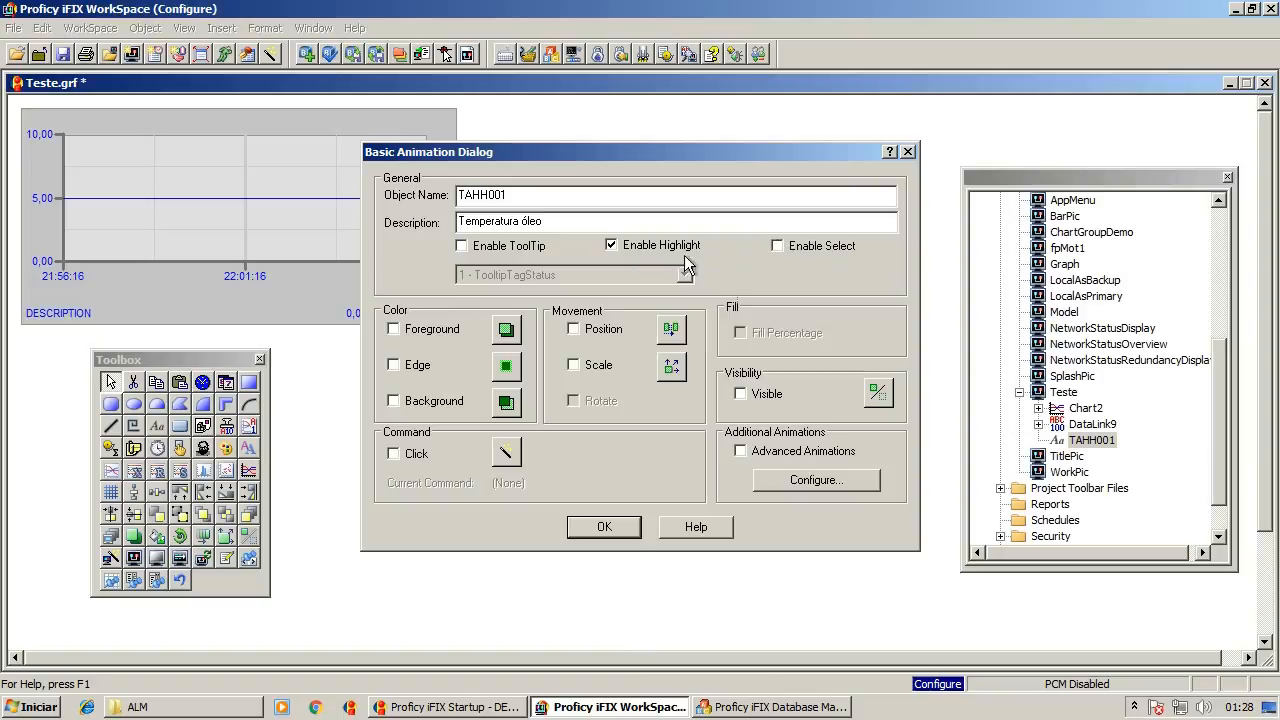
click(605, 527)
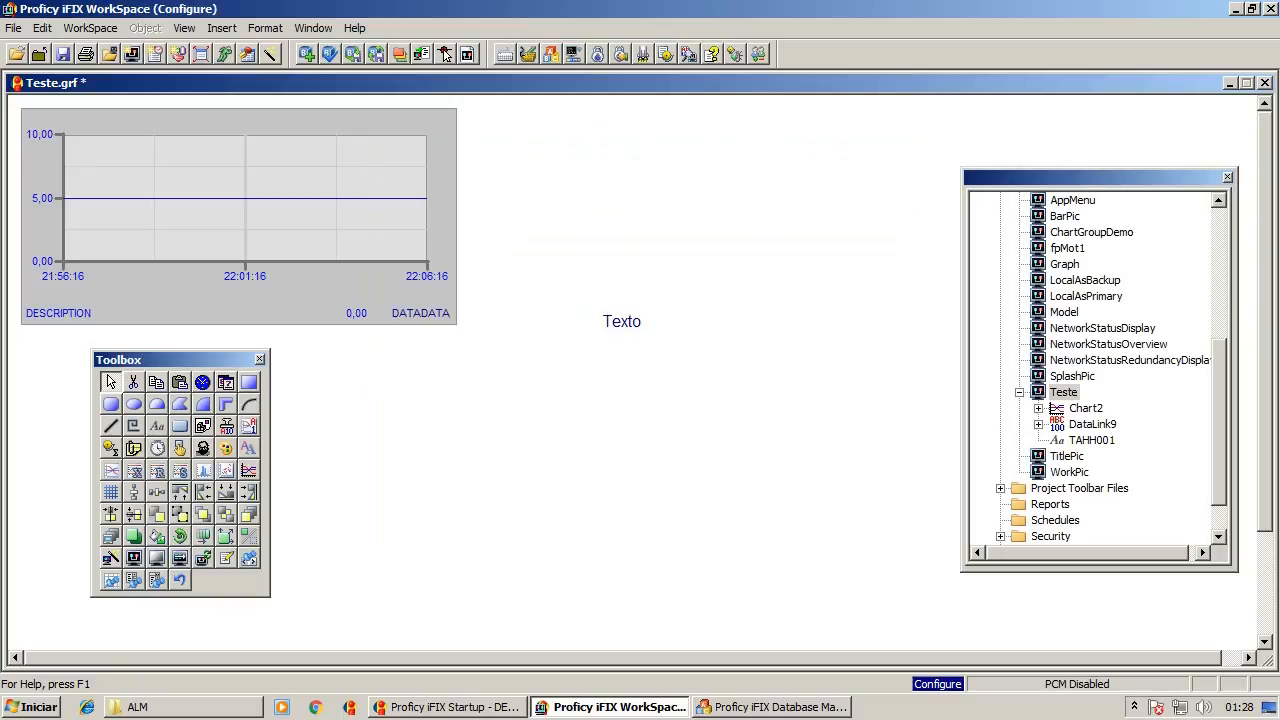
- Examine the Texto label's basic animation options and the general page of its advanced animations configuration
right_click(622, 321)
click(721, 259)
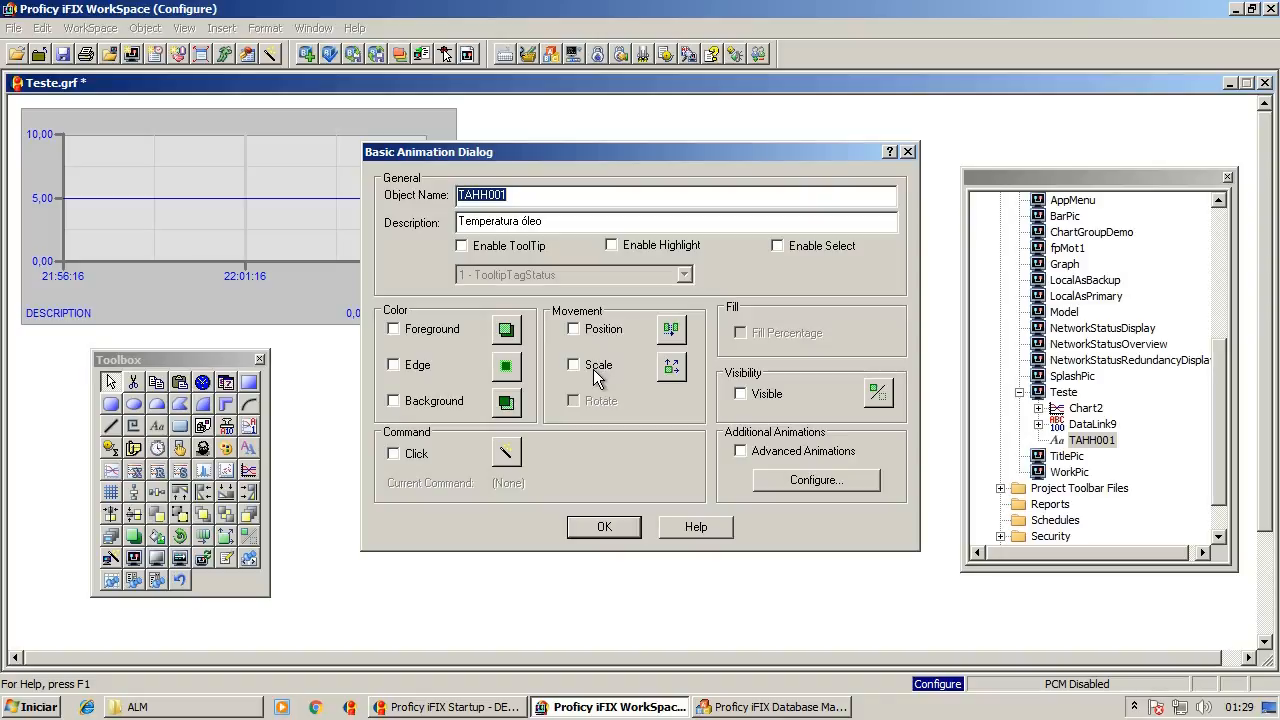
drag(712, 151, 1041, 186)
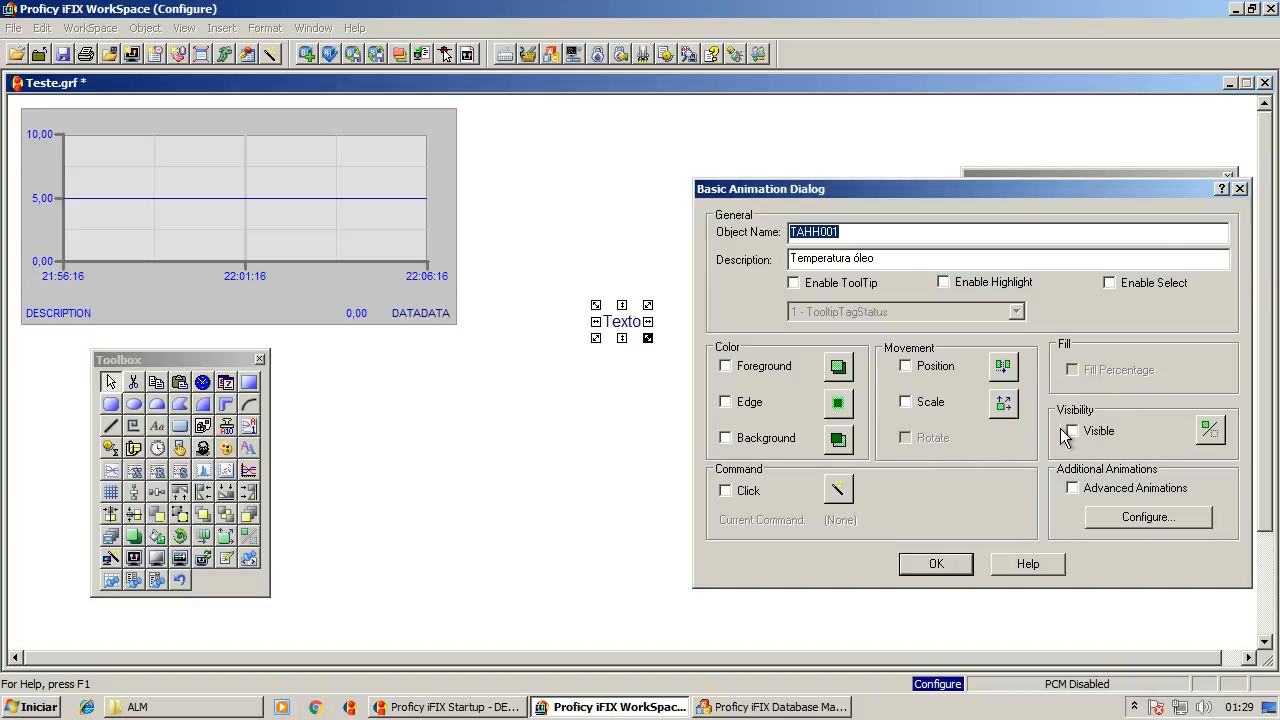
click(1142, 516)
drag(350, 72, 504, 154)
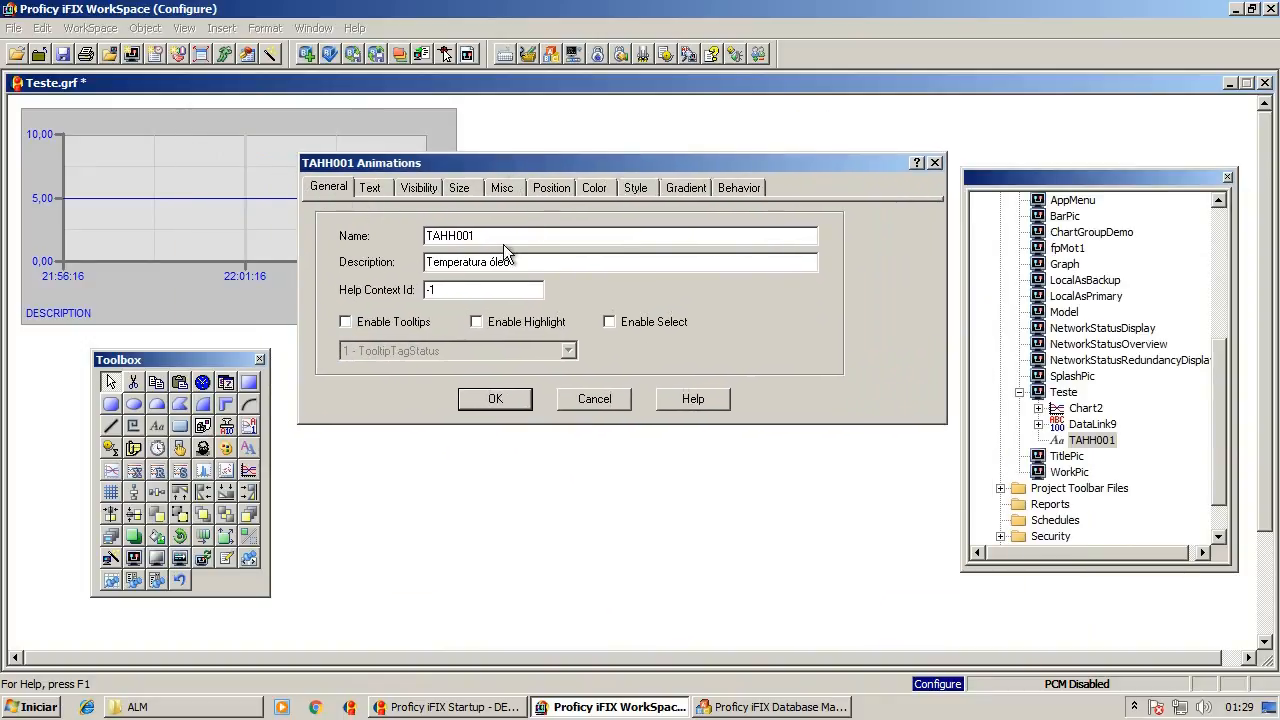
text(o)
click(495, 398)
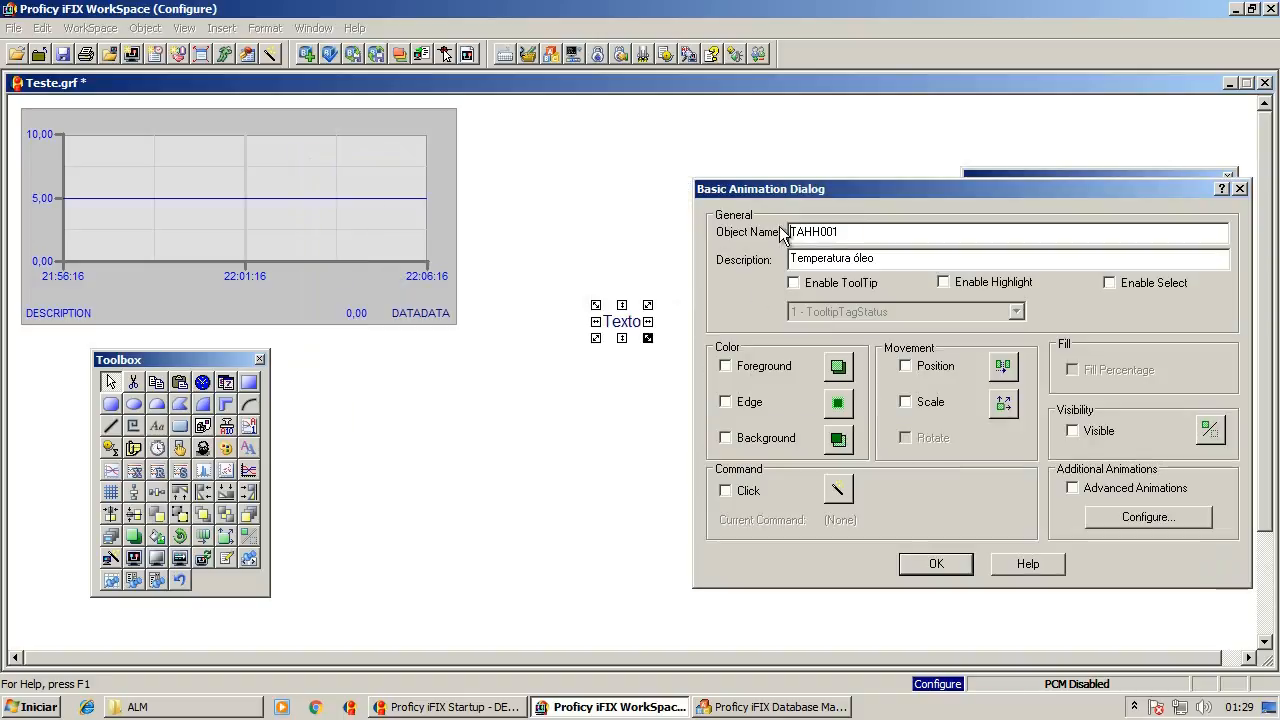
- Examine the Texto label's text, visibility, size, misc and position properties in its advanced animations configuration
click(1142, 518)
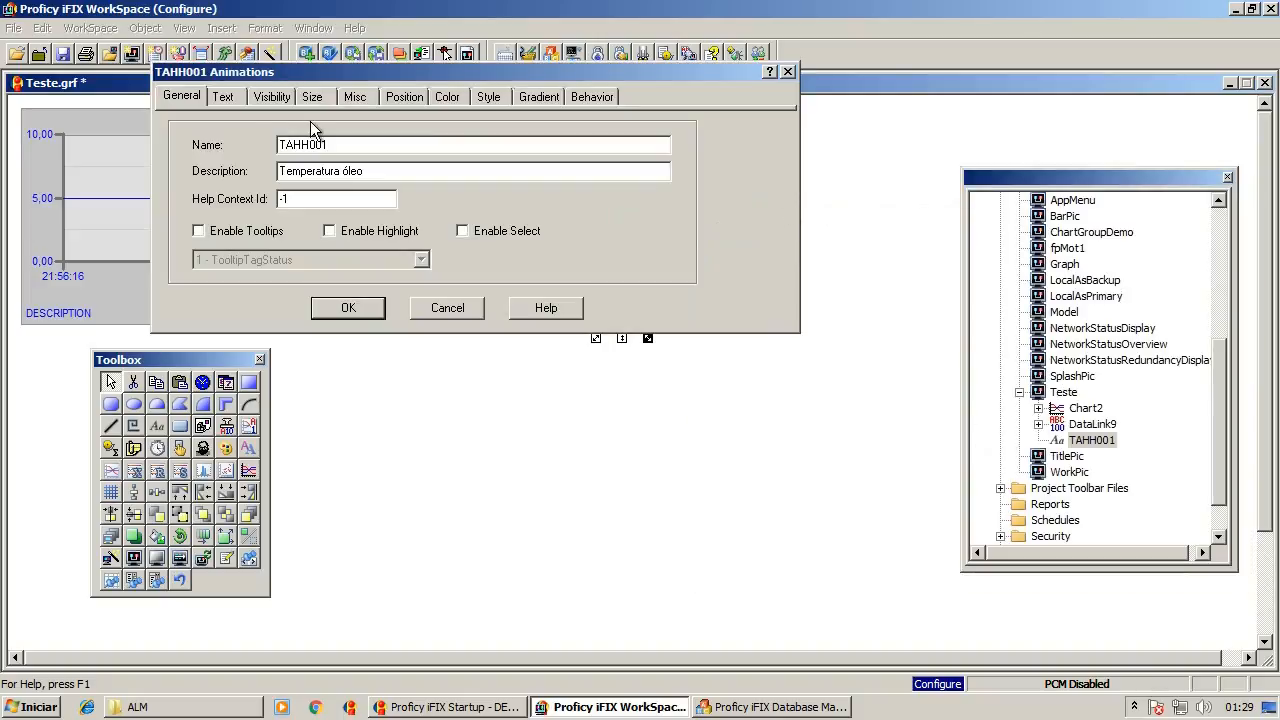
click(233, 99)
drag(544, 72, 714, 100)
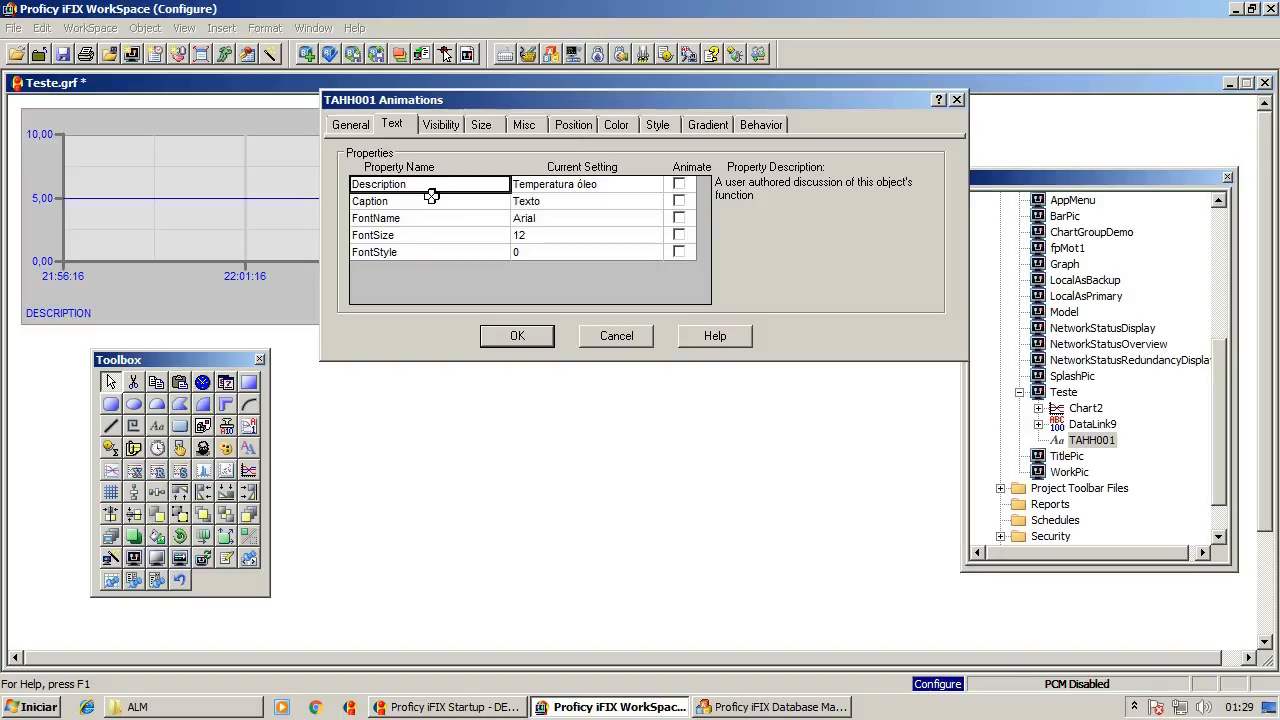
drag(608, 94, 591, 340)
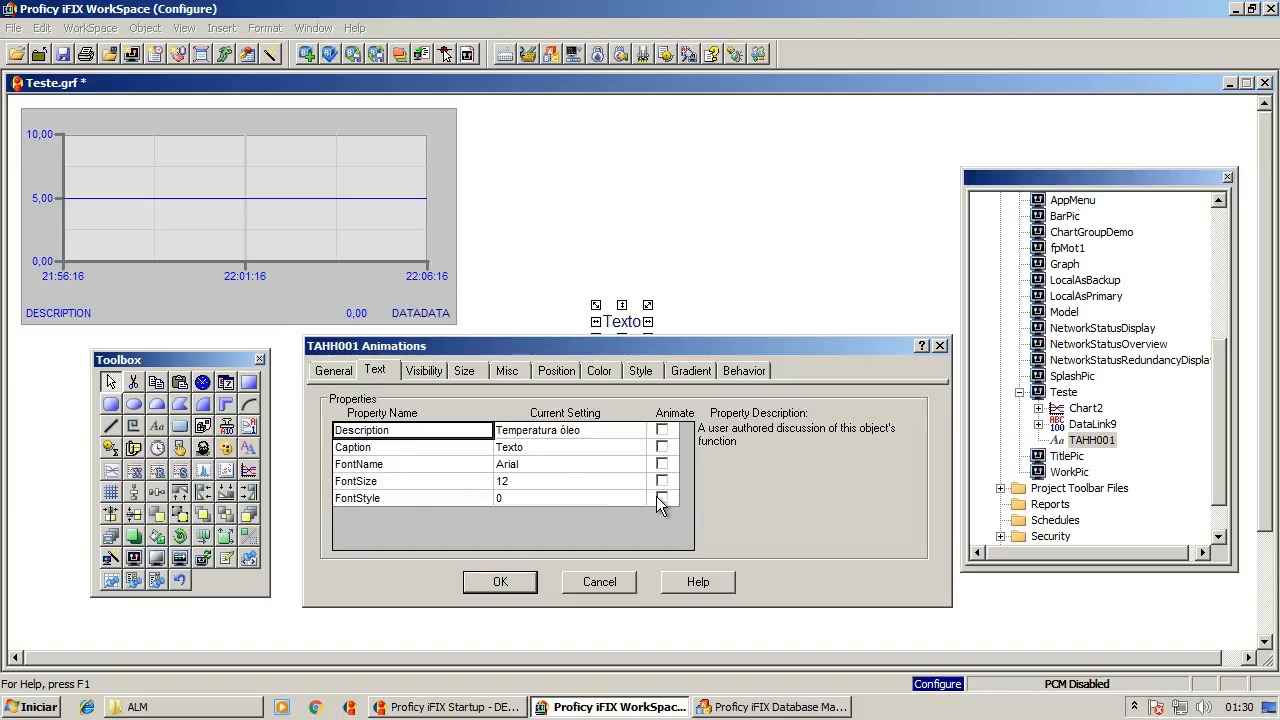
click(432, 377)
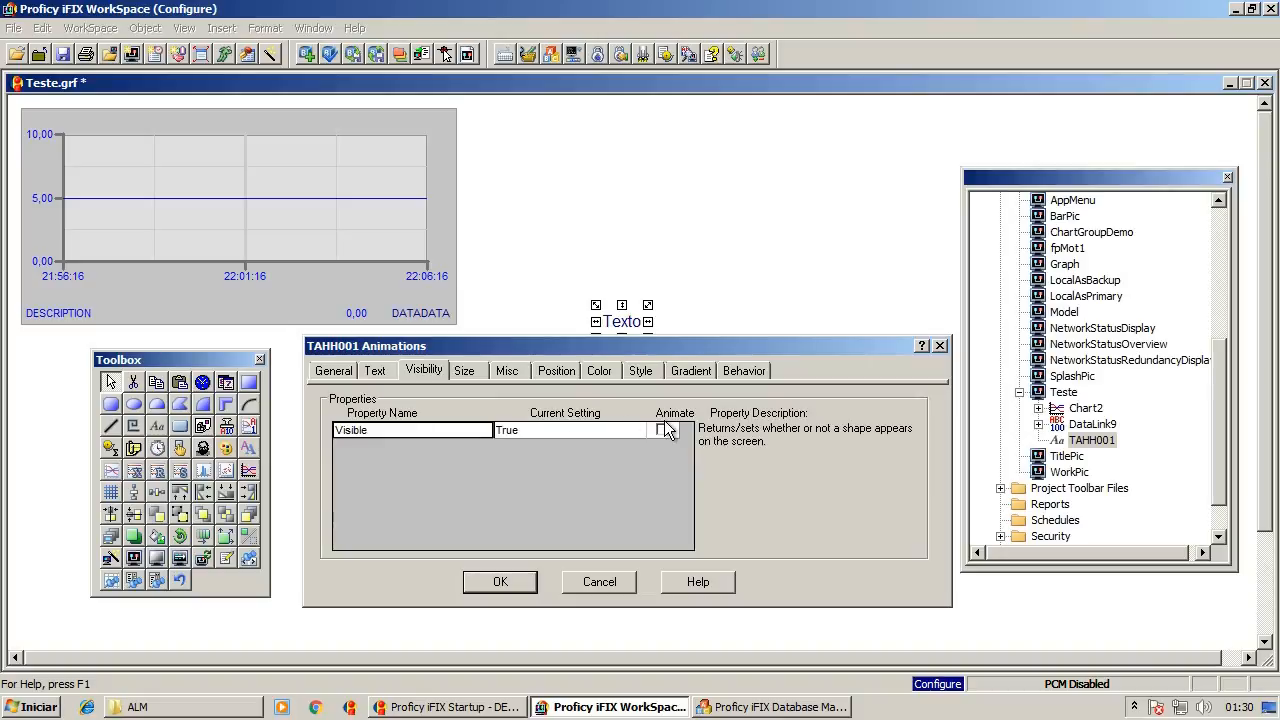
click(460, 369)
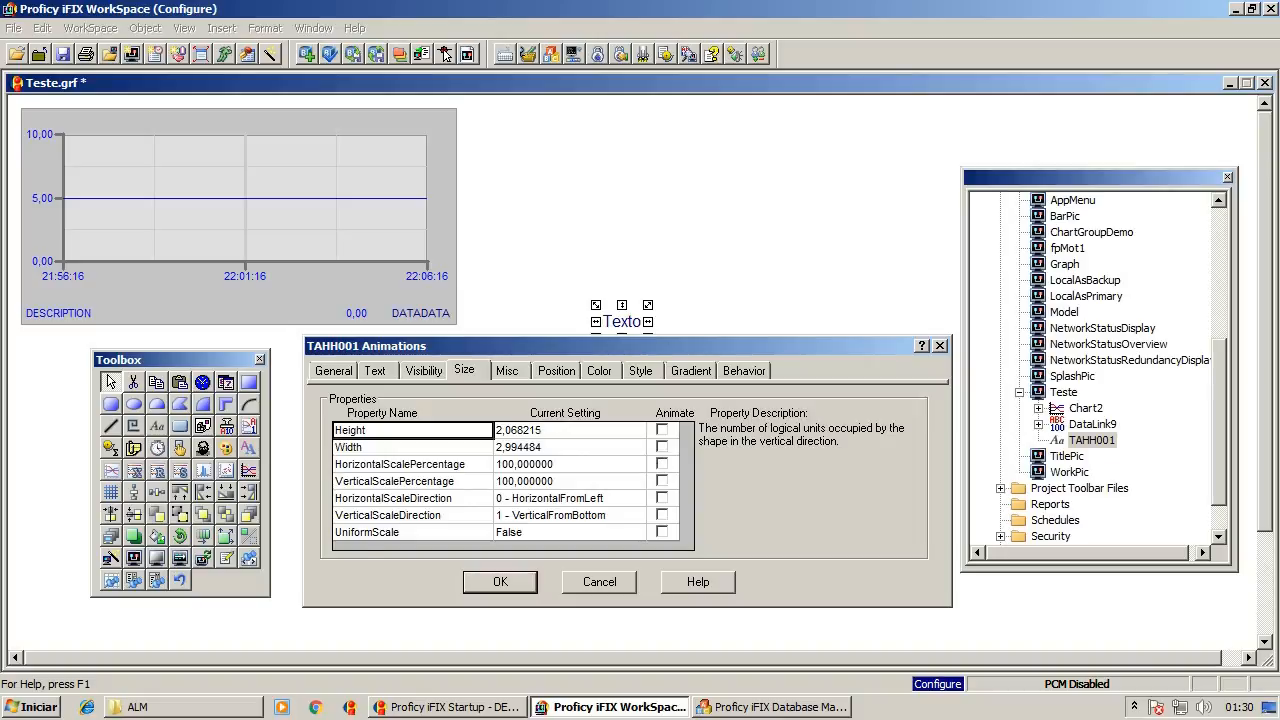
click(514, 371)
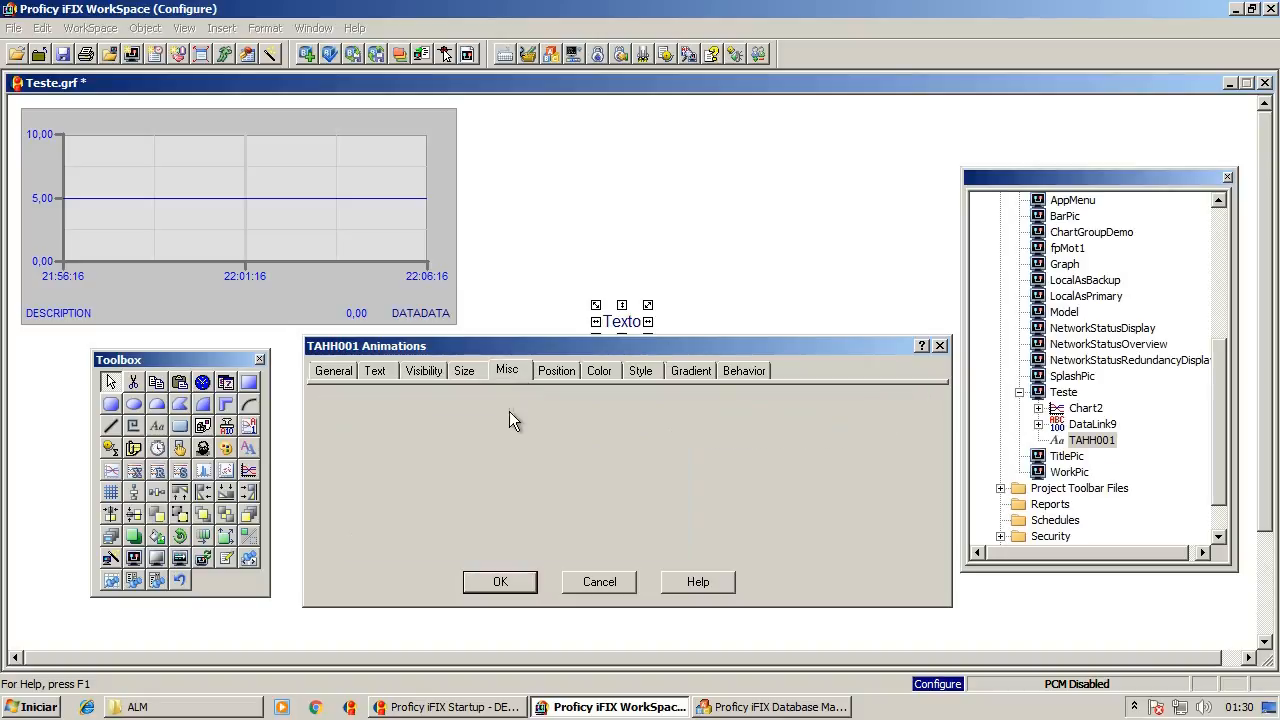
click(556, 370)
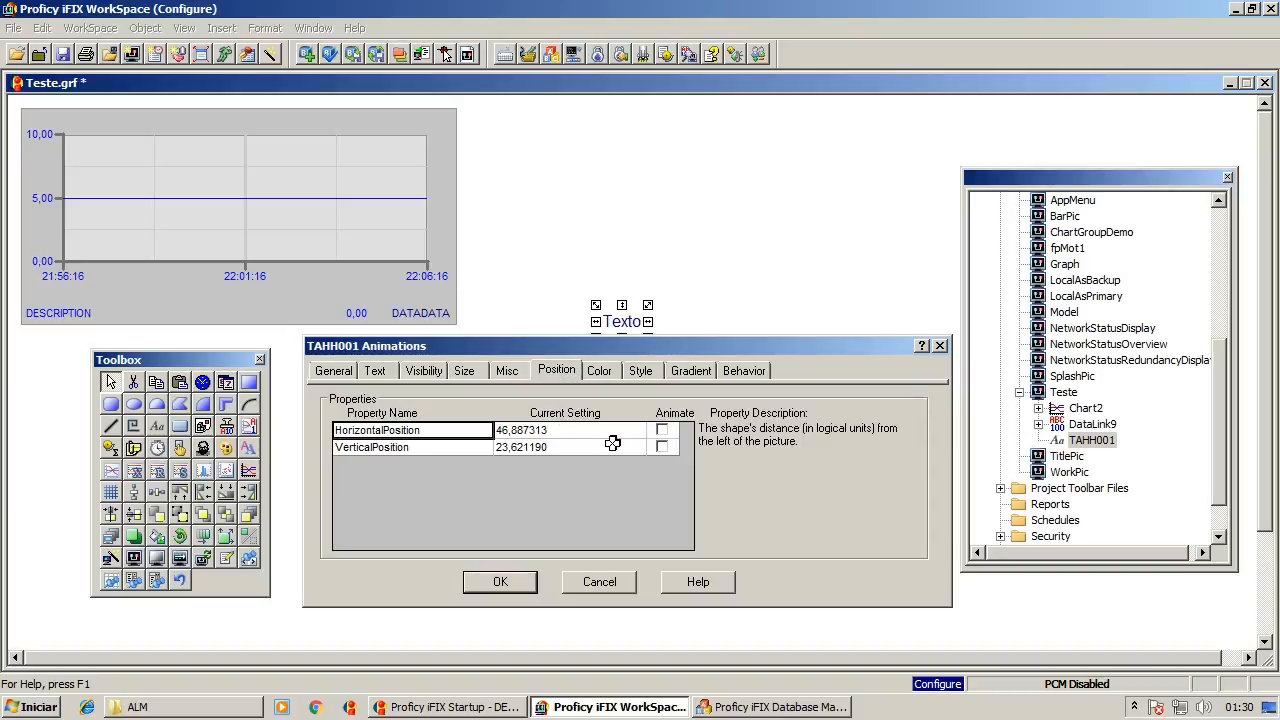
- Examine the foreground, background and edge color properties of the Texto label
click(602, 370)
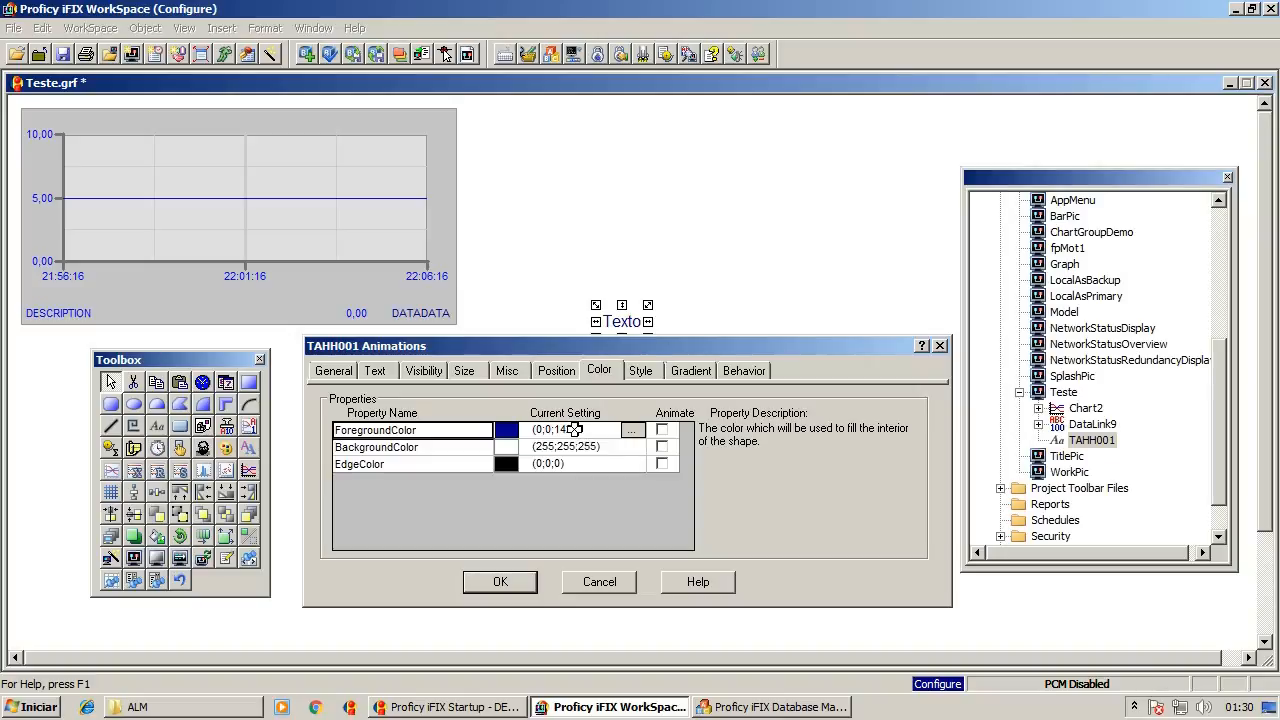
click(437, 447)
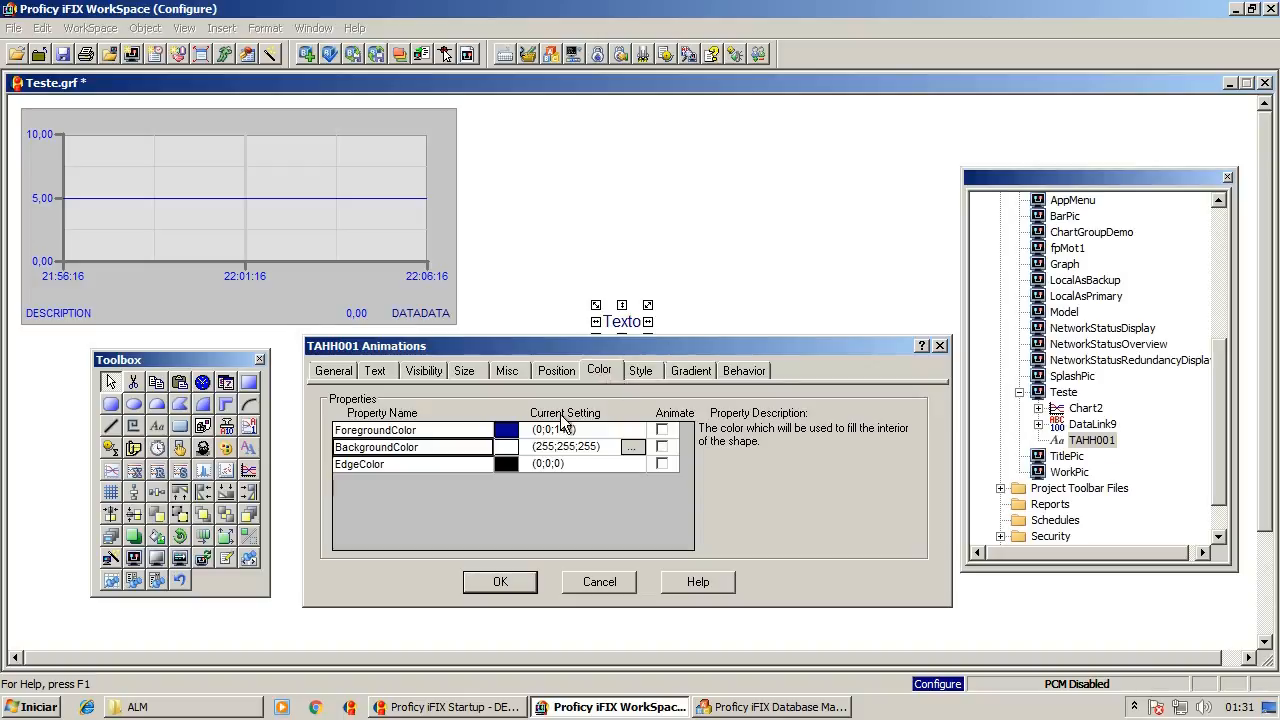
click(401, 463)
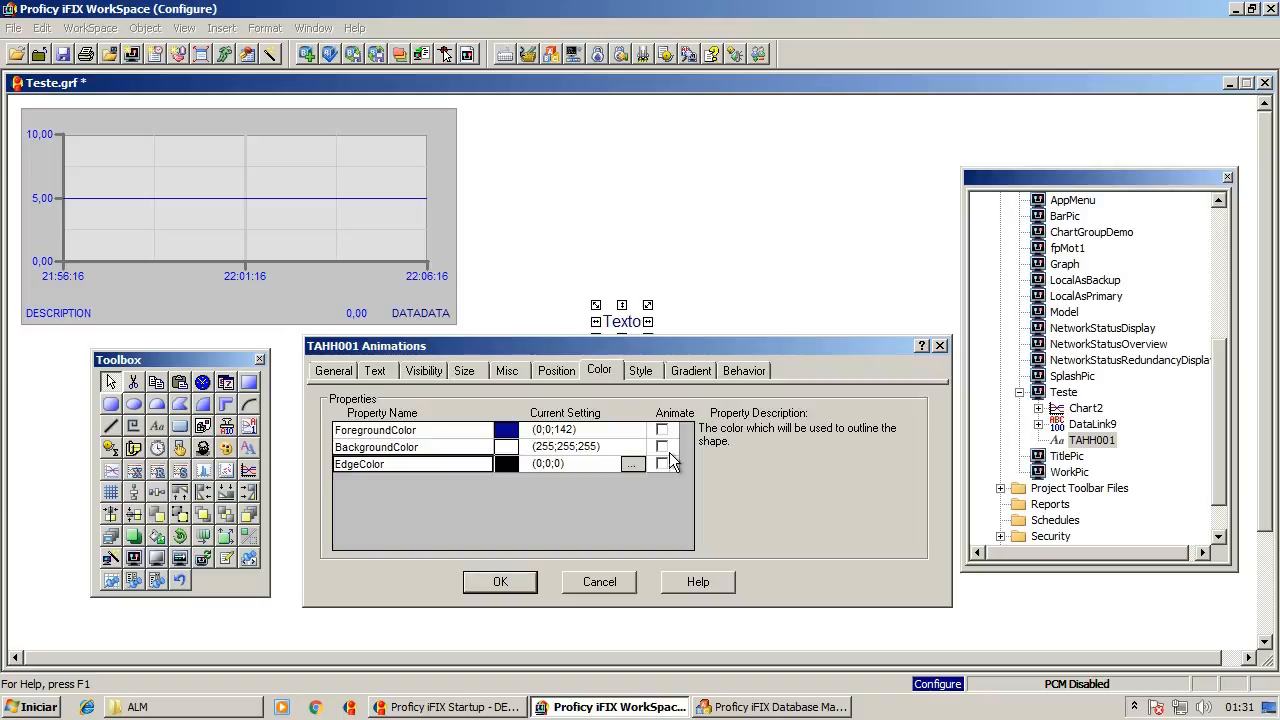
- Set the Texto label's BackgroundStyle to 2 - Opaque in its style properties
click(640, 373)
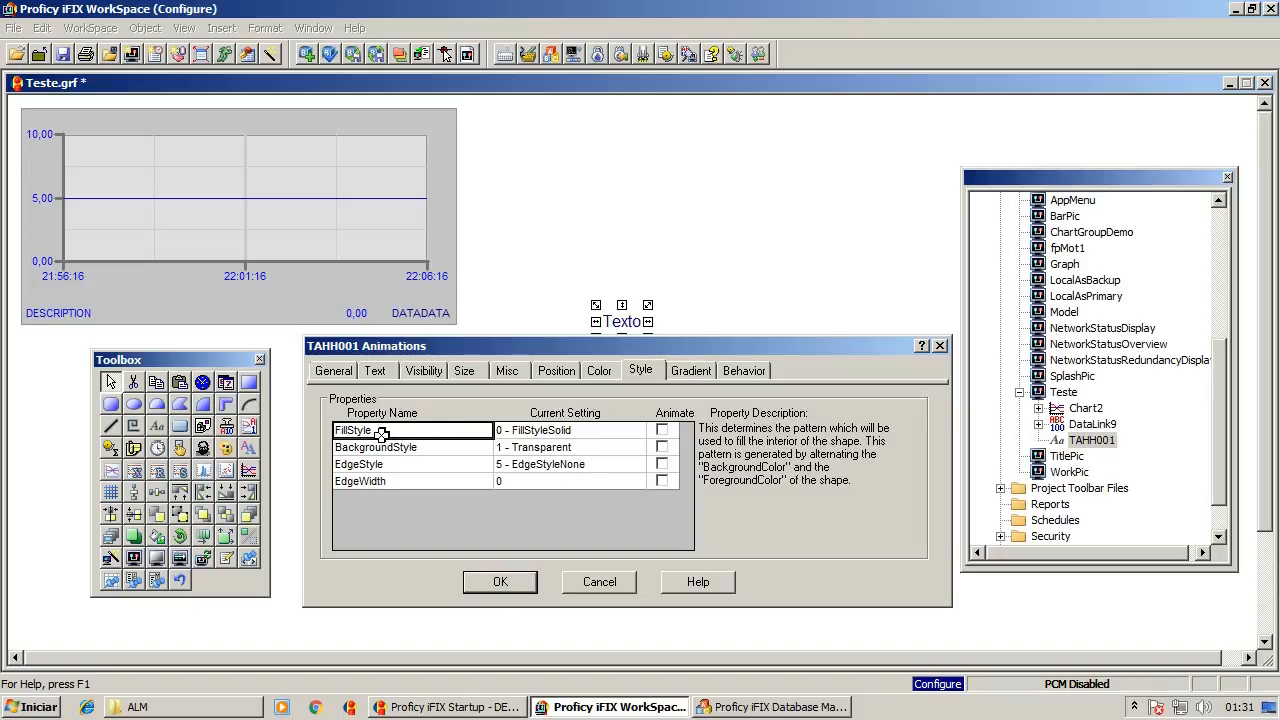
click(443, 450)
click(587, 449)
click(636, 447)
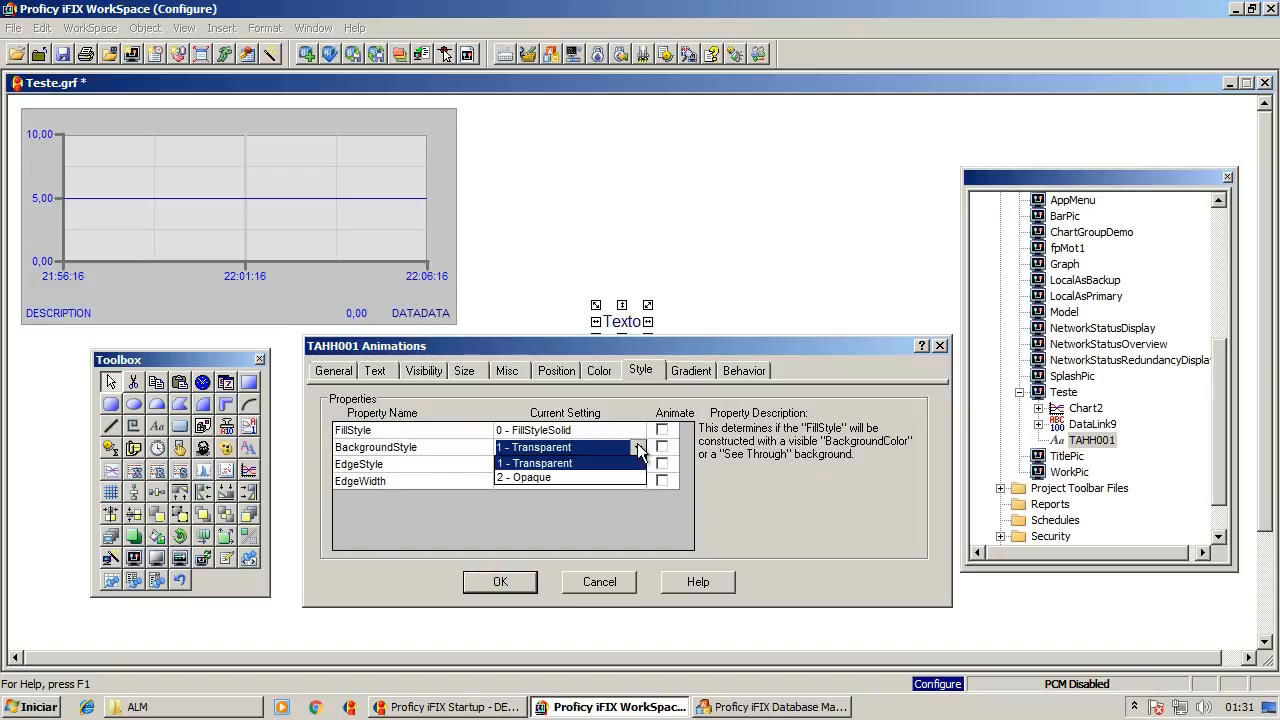
click(539, 479)
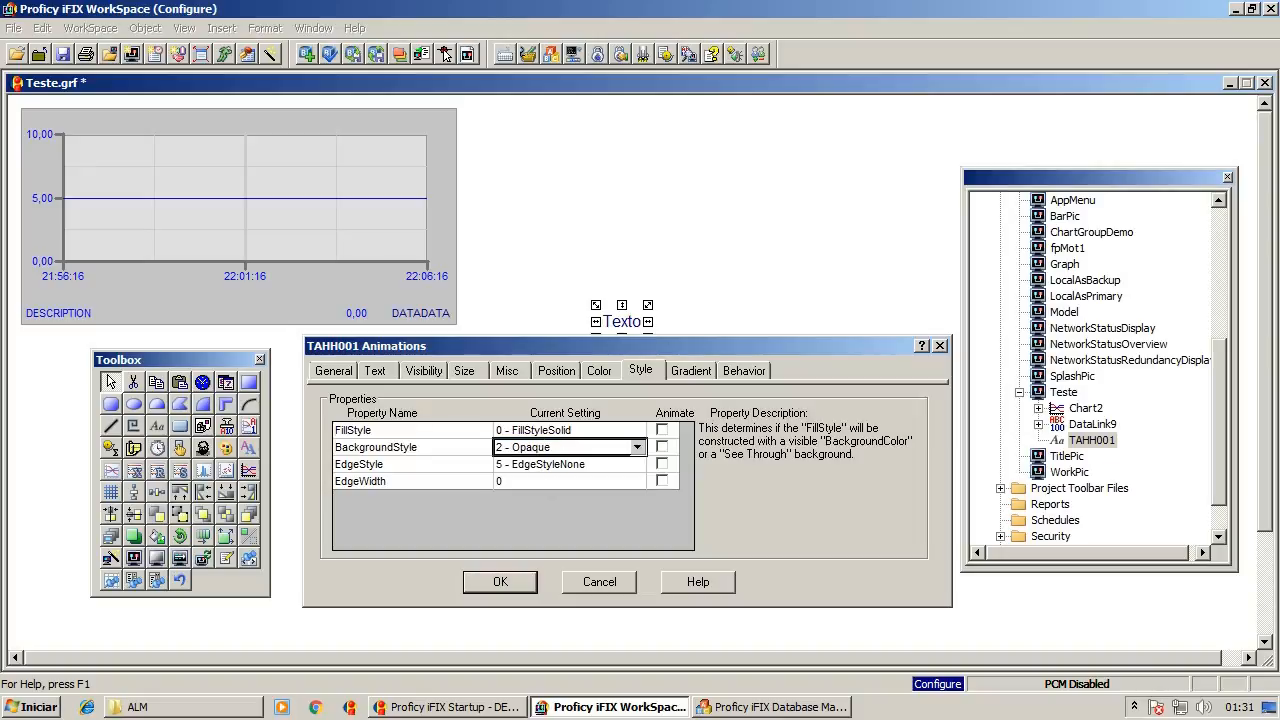
- Set the Texto label's EdgeStyle to 0 - EdgeStyleSolid
click(417, 465)
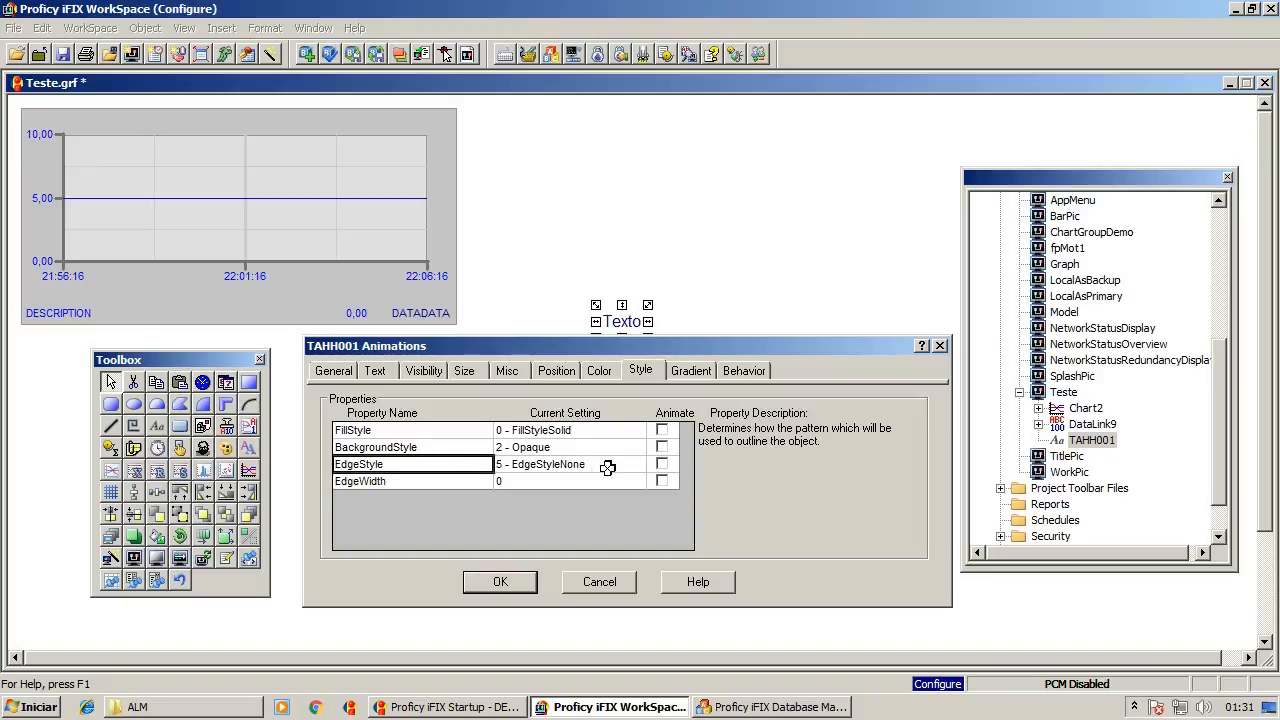
click(568, 465)
click(638, 465)
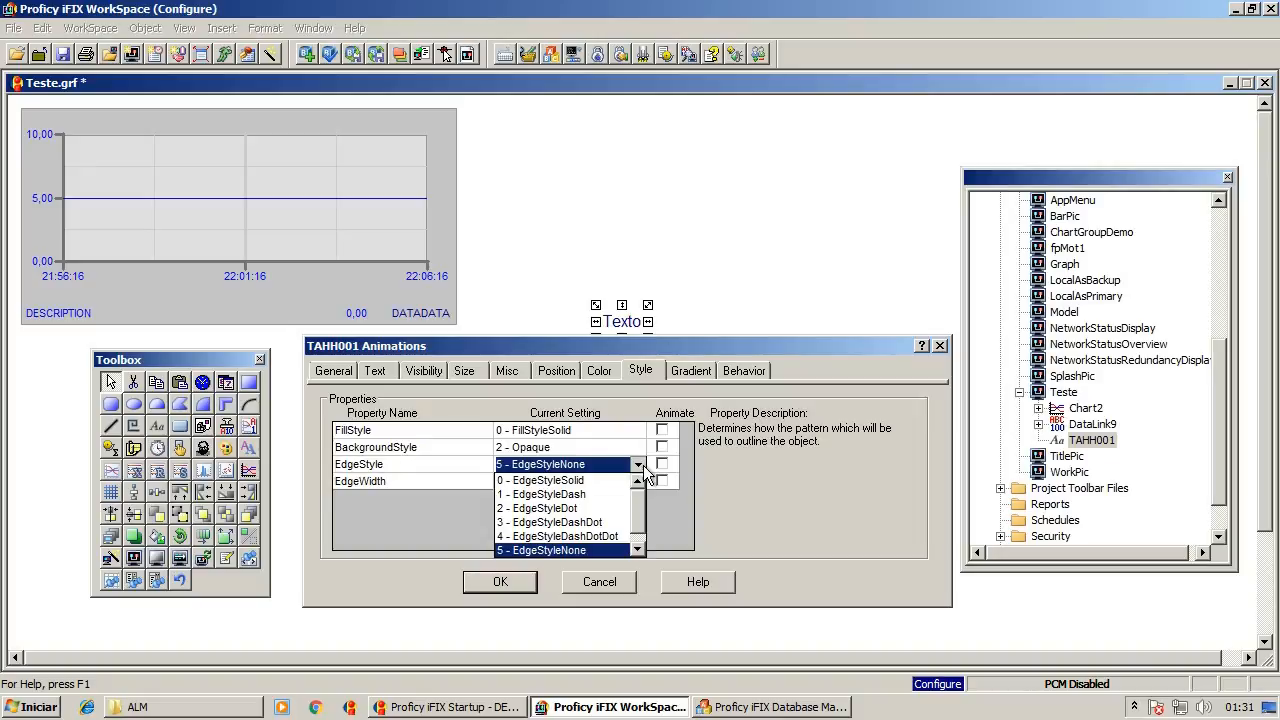
click(550, 480)
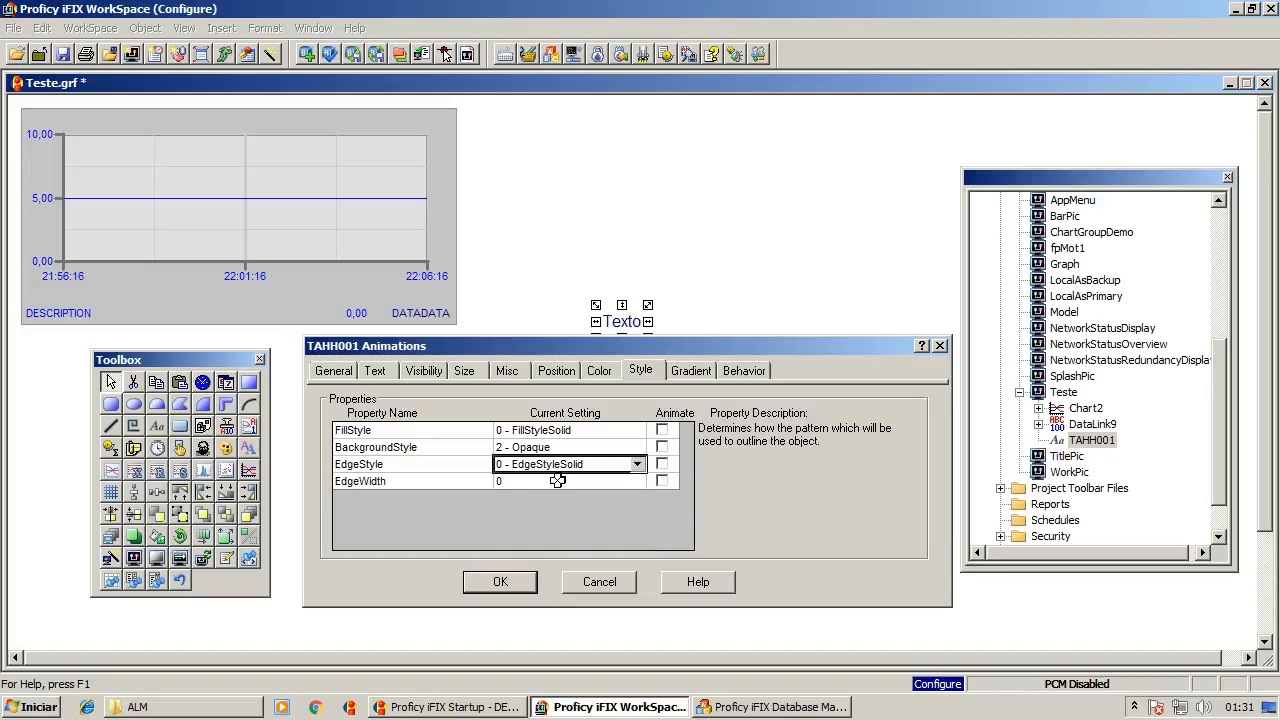
- Set the Texto label's EdgeWidth to 1 pixel so its outline is drawn
click(415, 481)
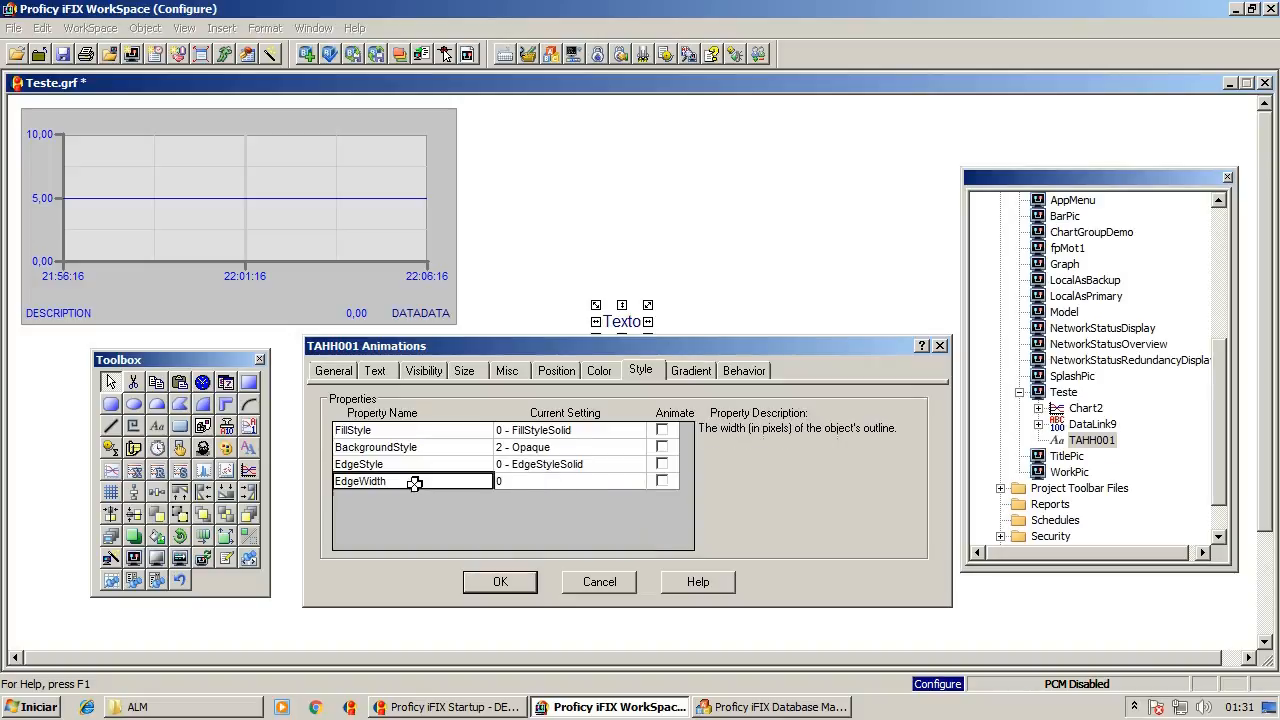
click(535, 480)
double_click(535, 480)
text(1)
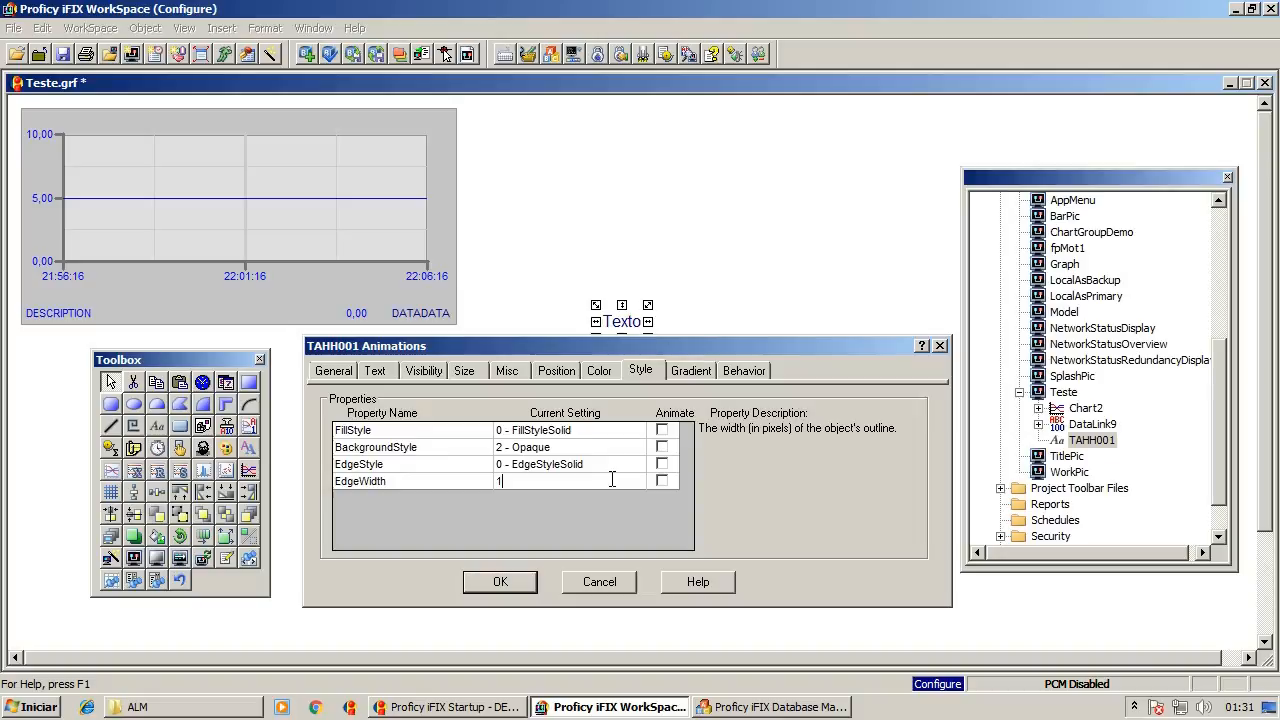
click(563, 465)
click(555, 483)
click(569, 467)
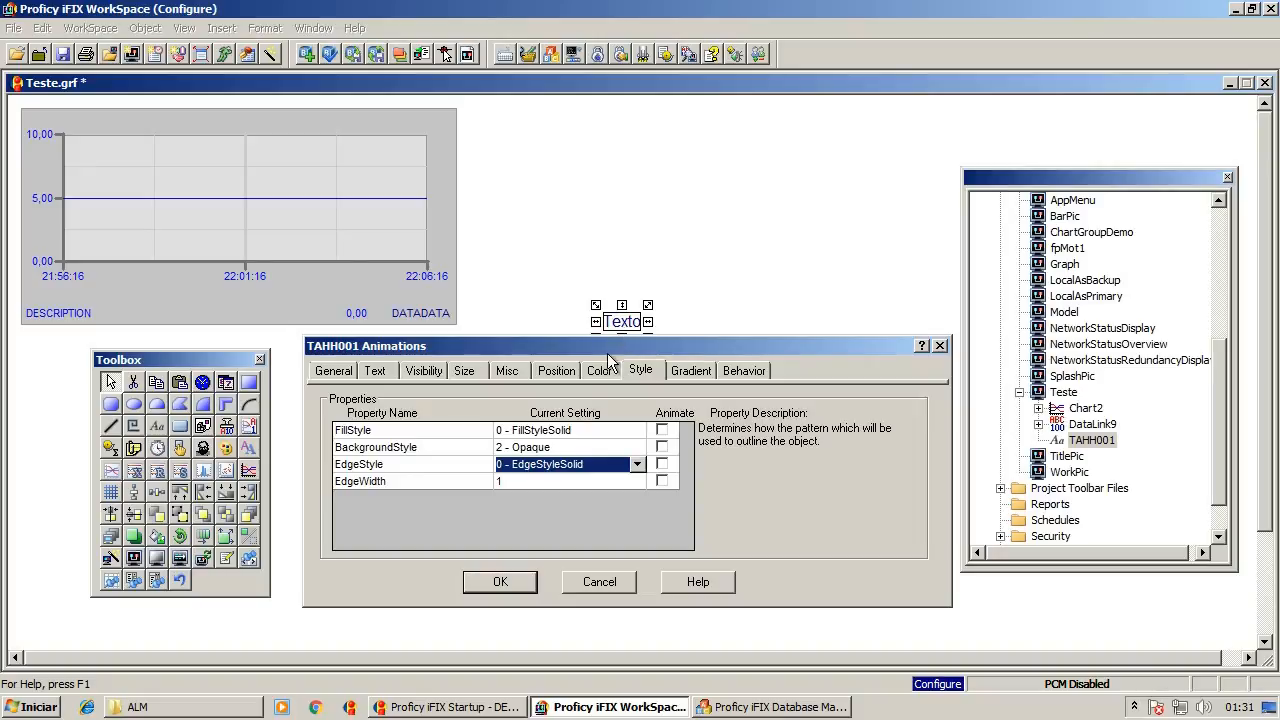
click(521, 480)
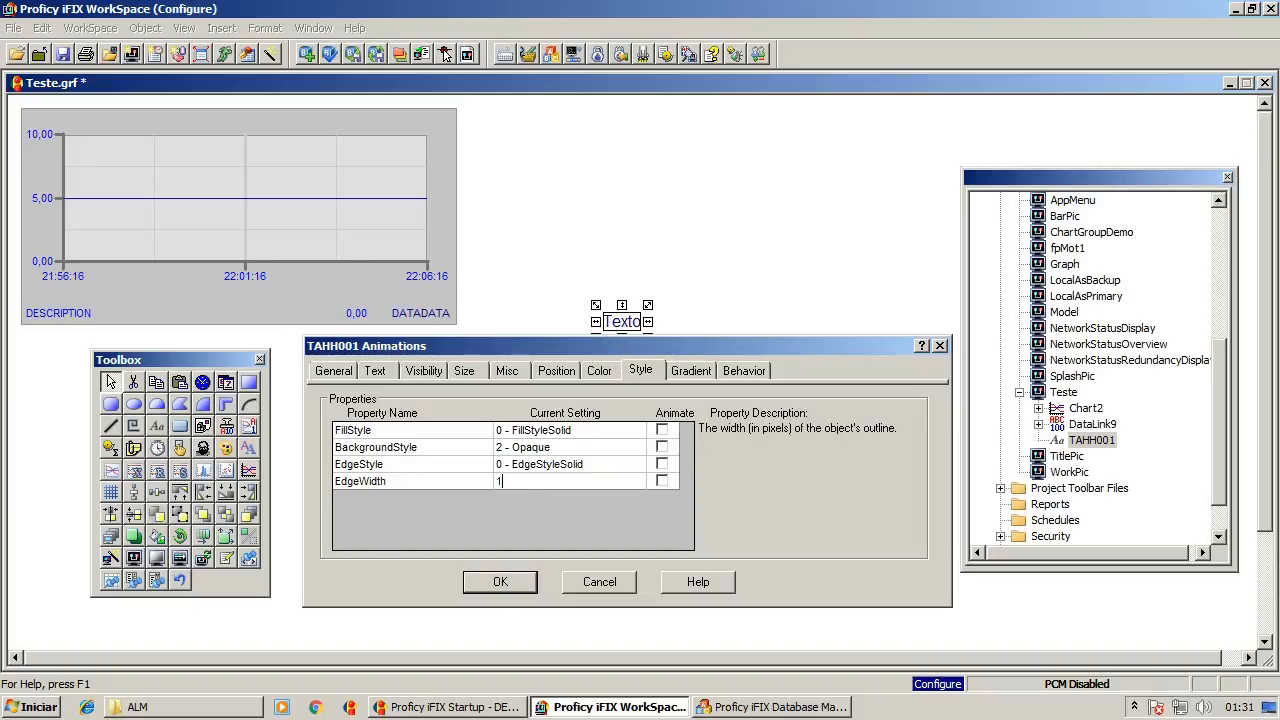
- Change the Texto label's BackgroundColor to grey (192;192;192) from the System Default color set
click(549, 447)
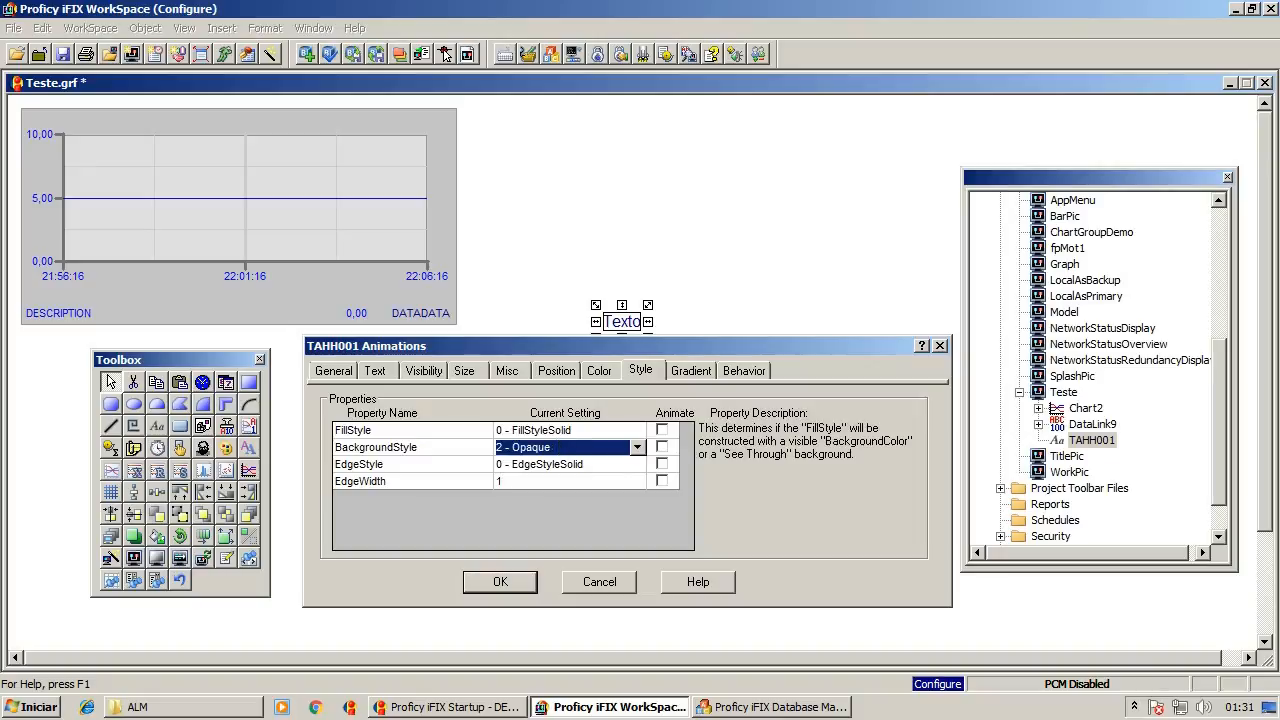
click(598, 371)
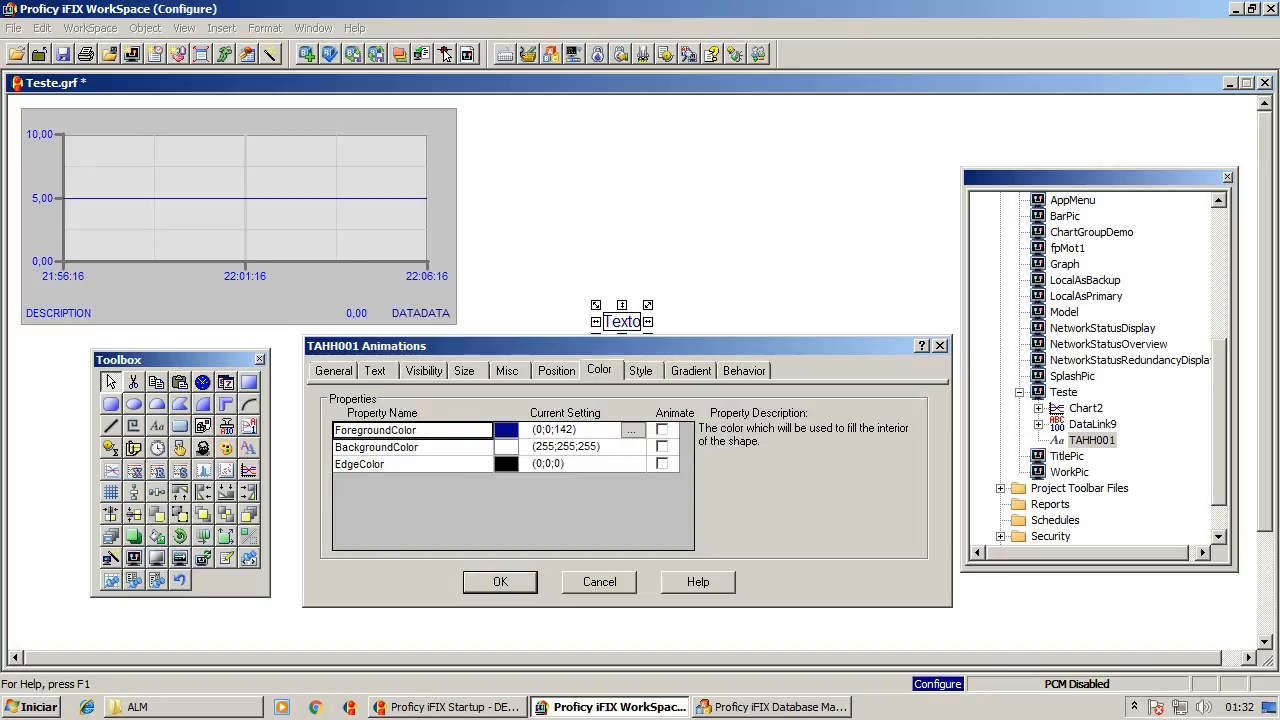
click(389, 449)
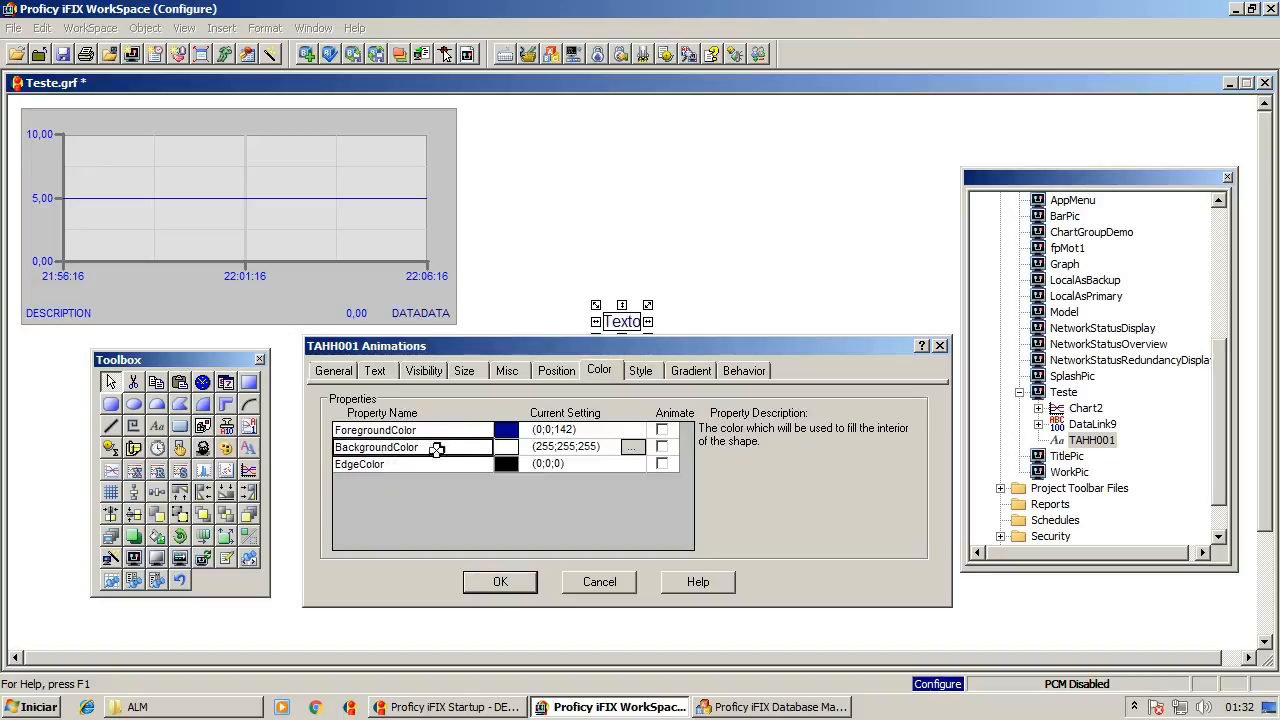
click(632, 447)
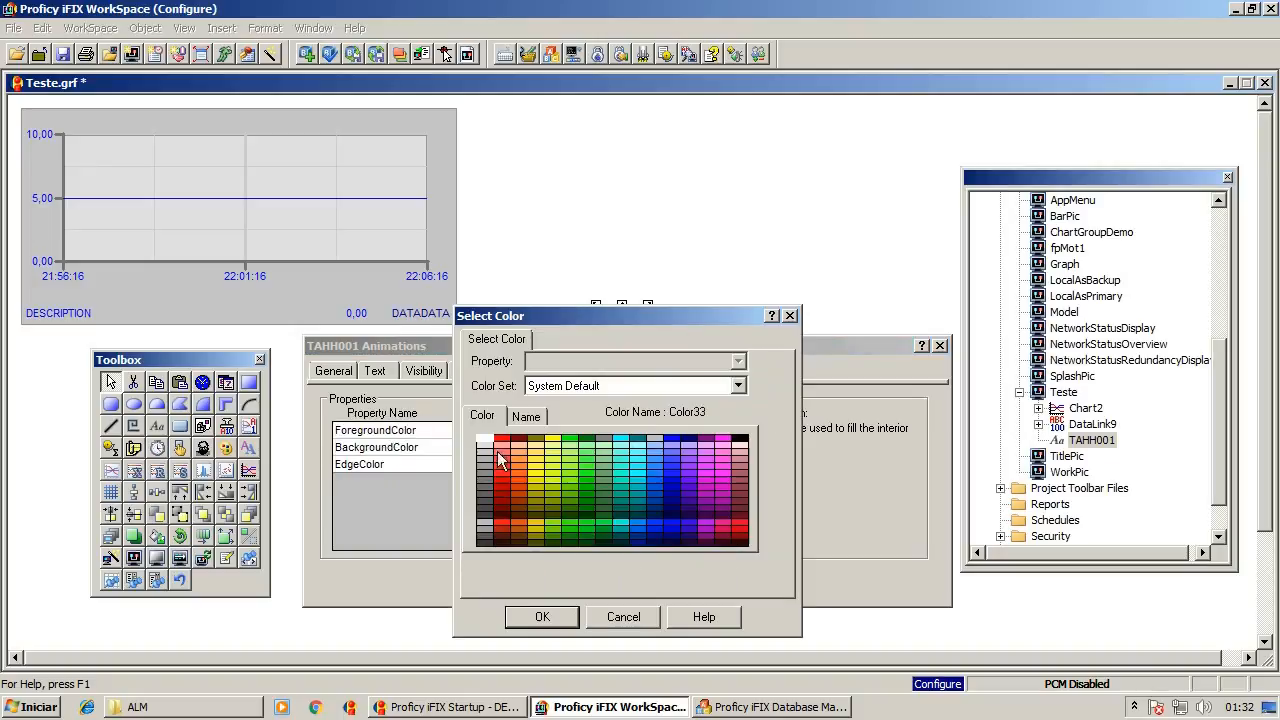
click(654, 437)
click(540, 615)
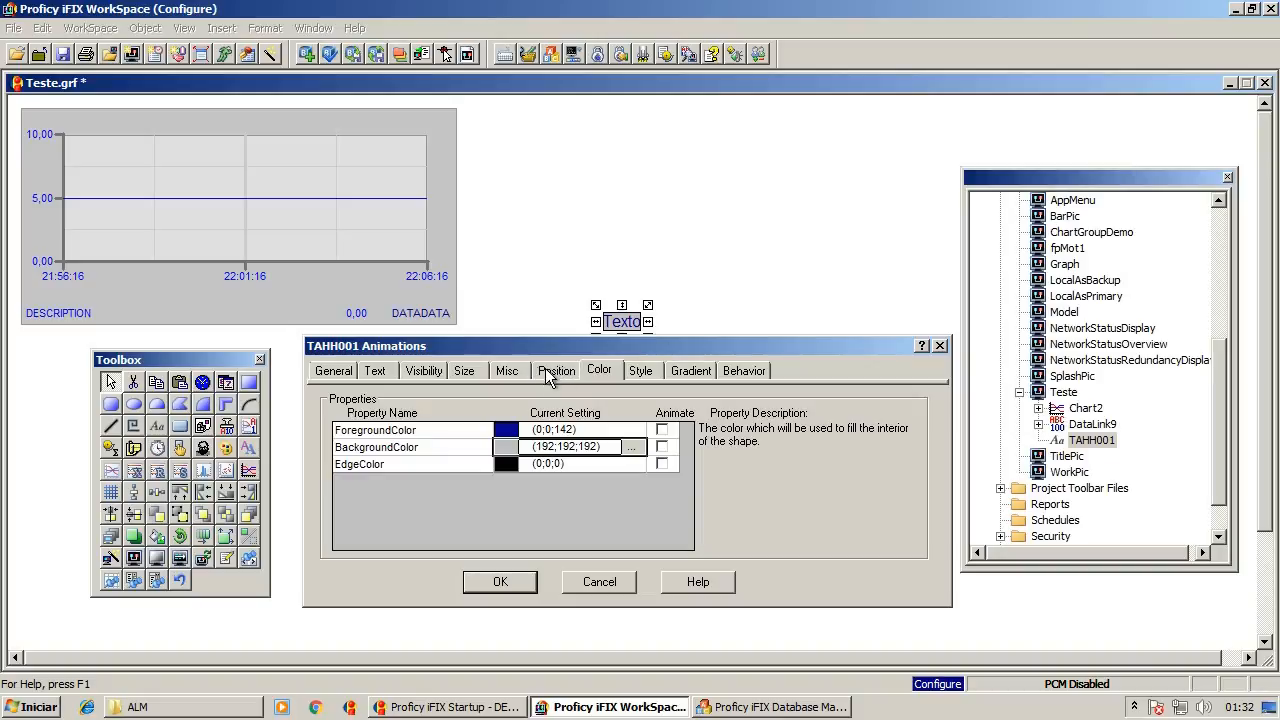
- Animate the Texto label's Caption property with the data source Fix32.CURSIFX.TSHH001.F_CV
click(376, 371)
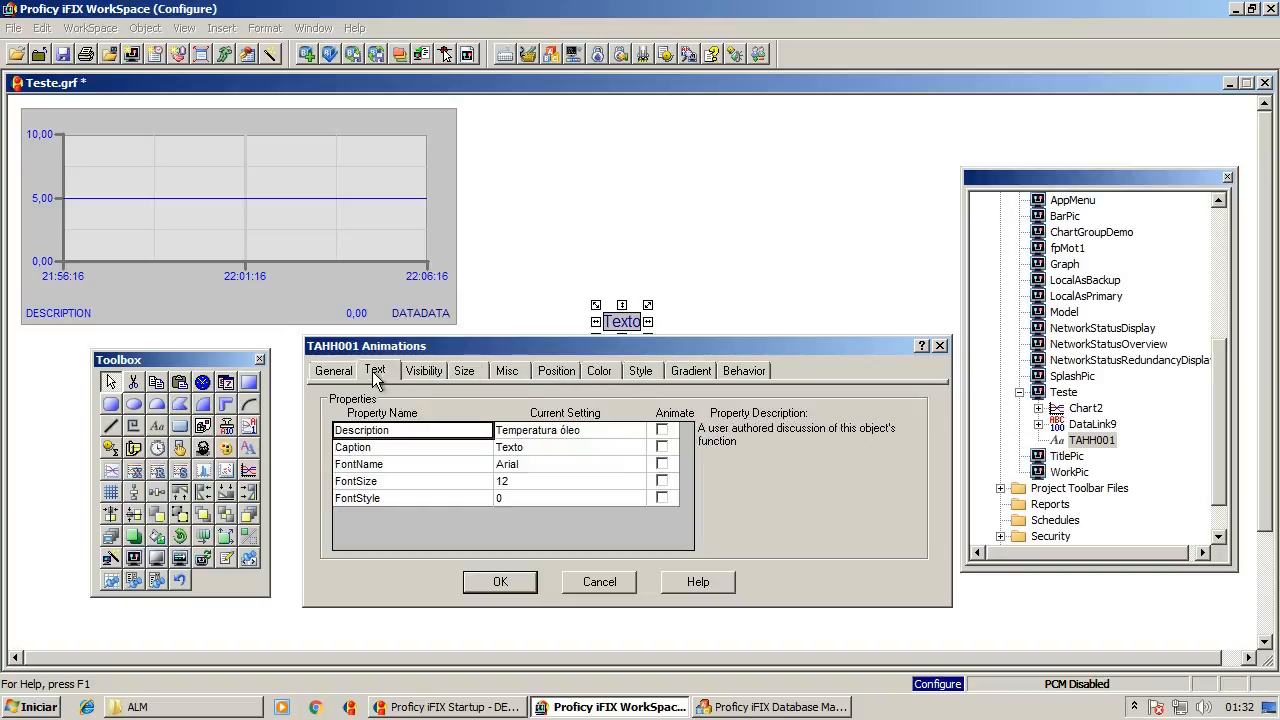
click(407, 447)
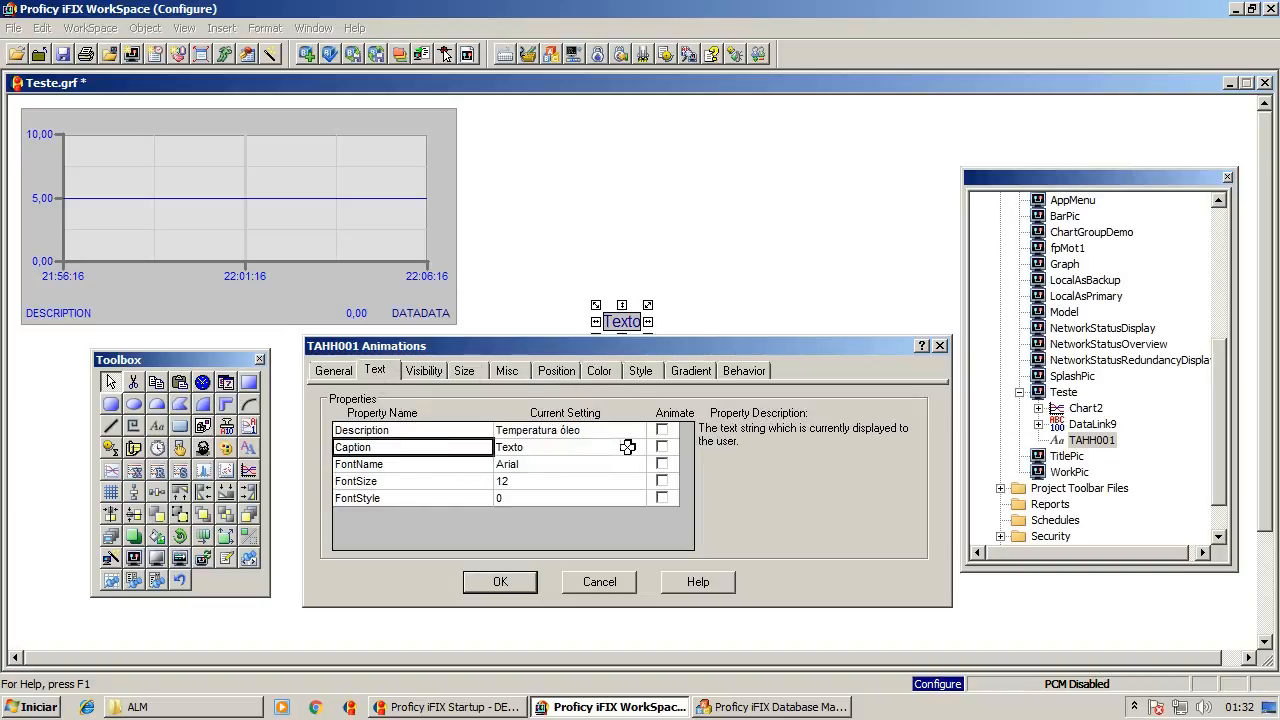
click(662, 447)
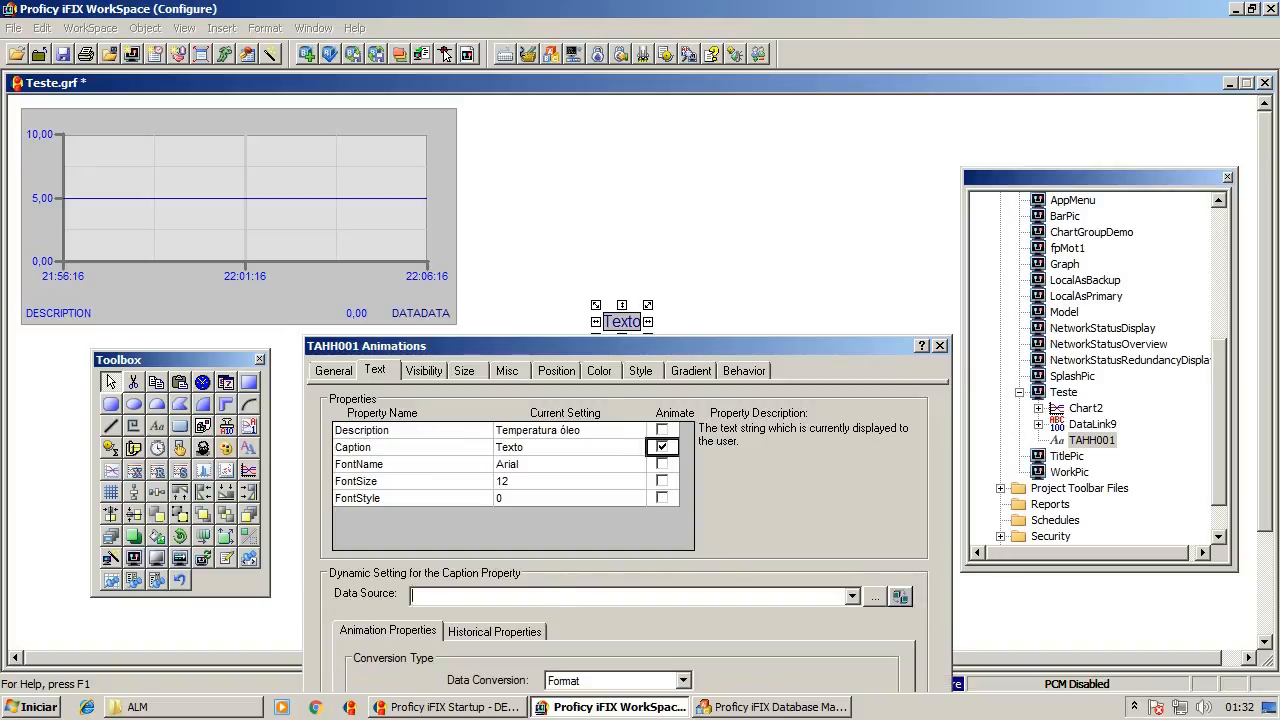
drag(782, 349, 574, 88)
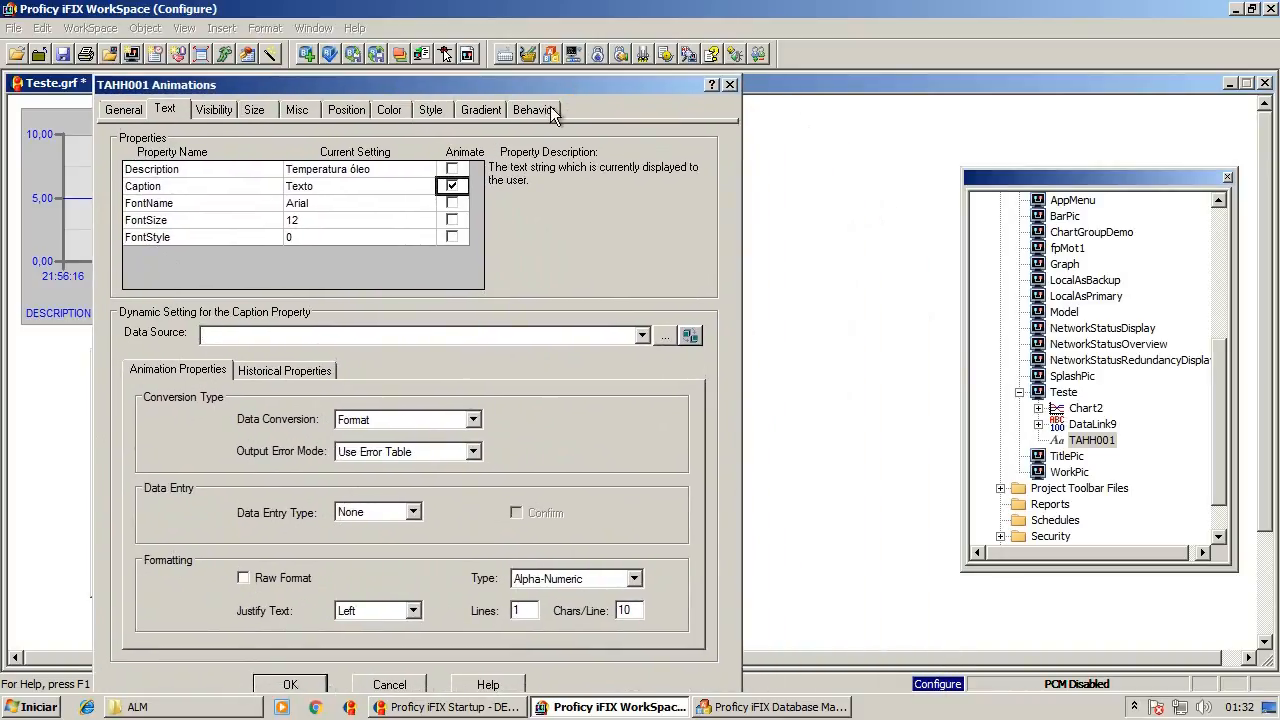
click(641, 338)
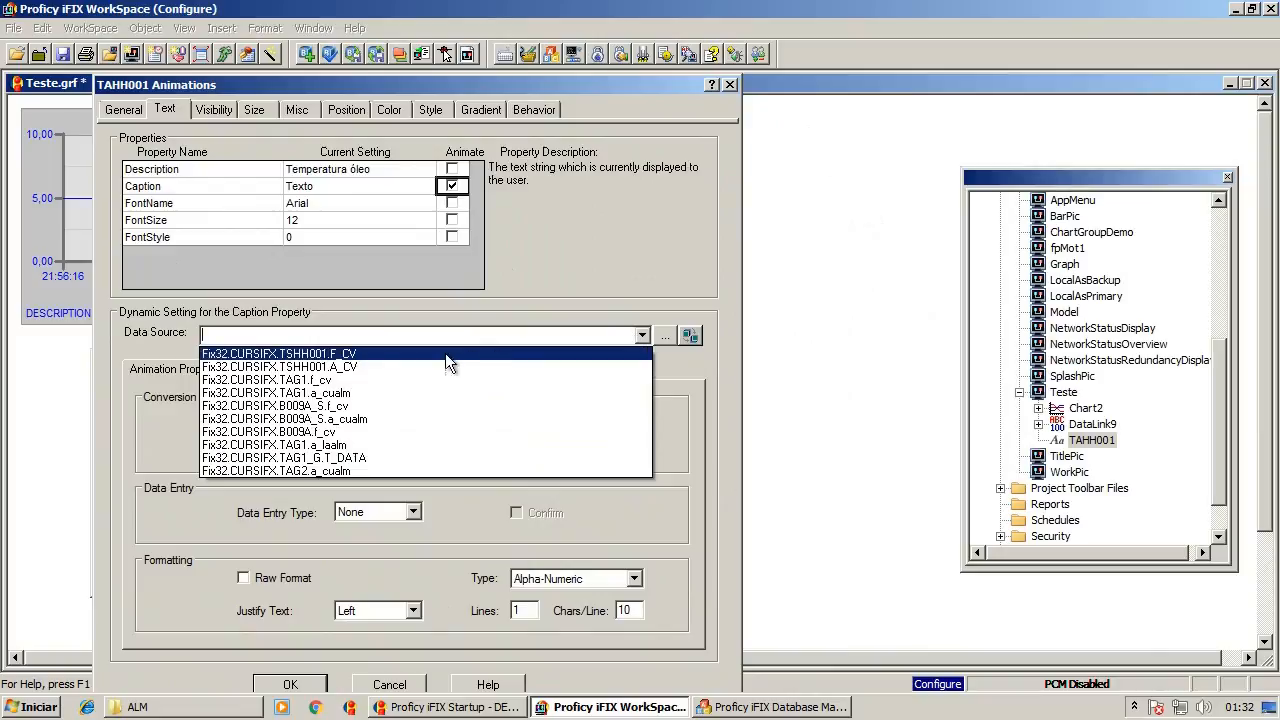
click(369, 353)
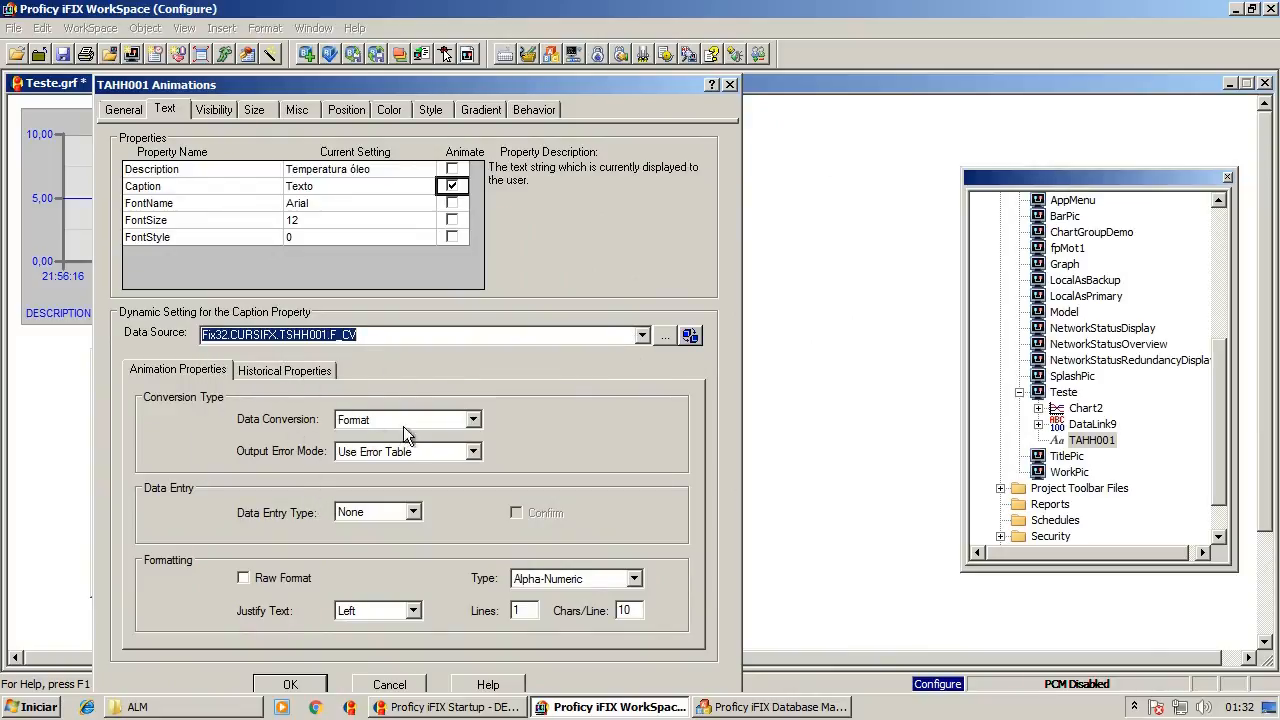
drag(623, 84, 750, 50)
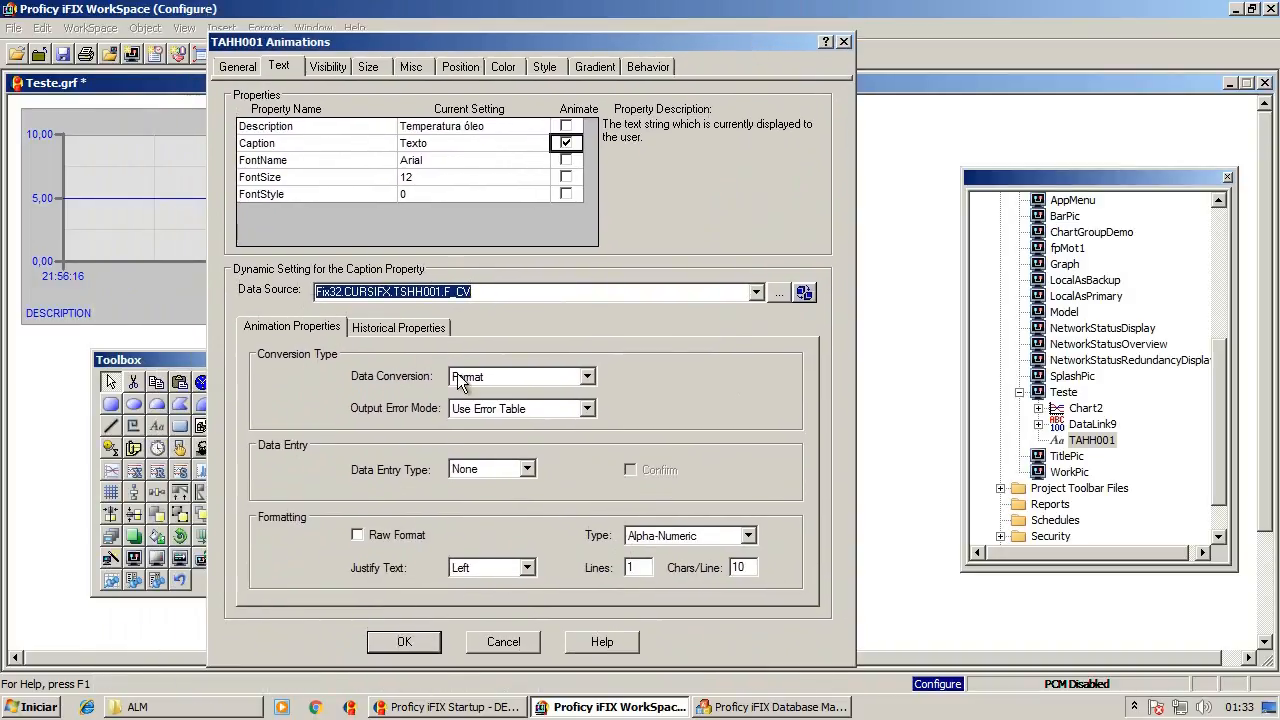
- Set the caption animation's data conversion to Table with Exact Match comparison
click(588, 377)
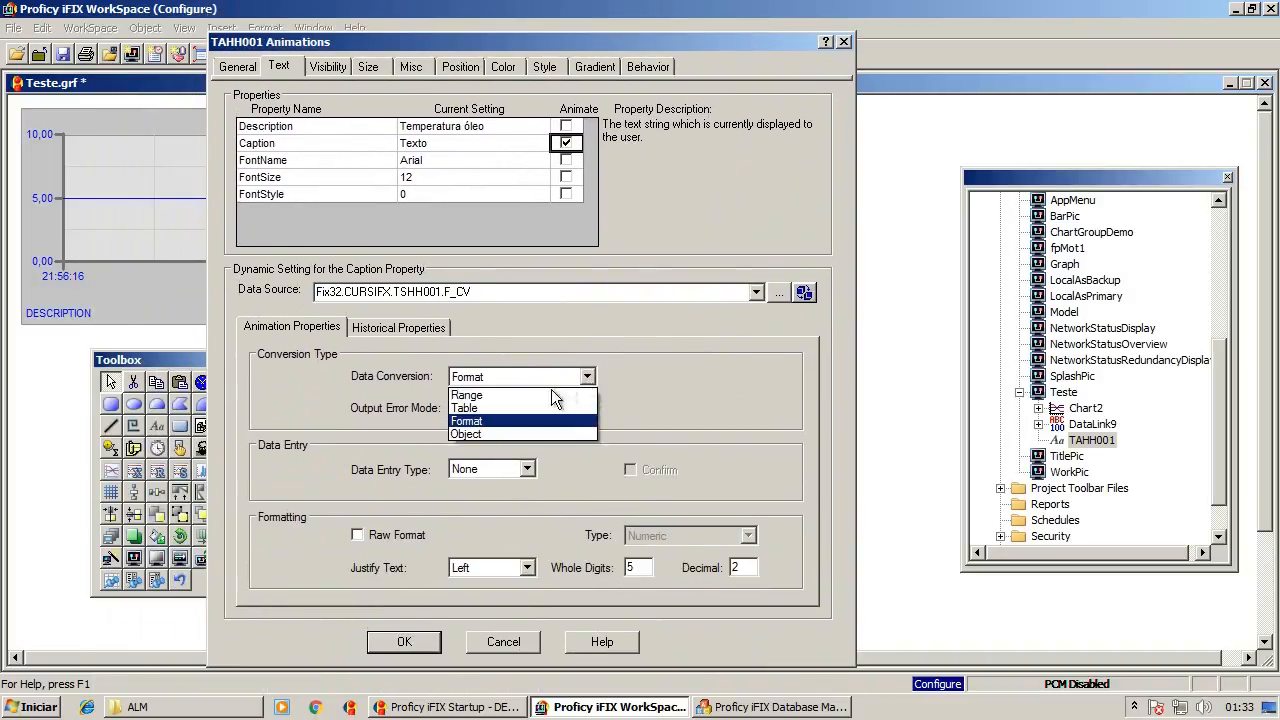
click(490, 409)
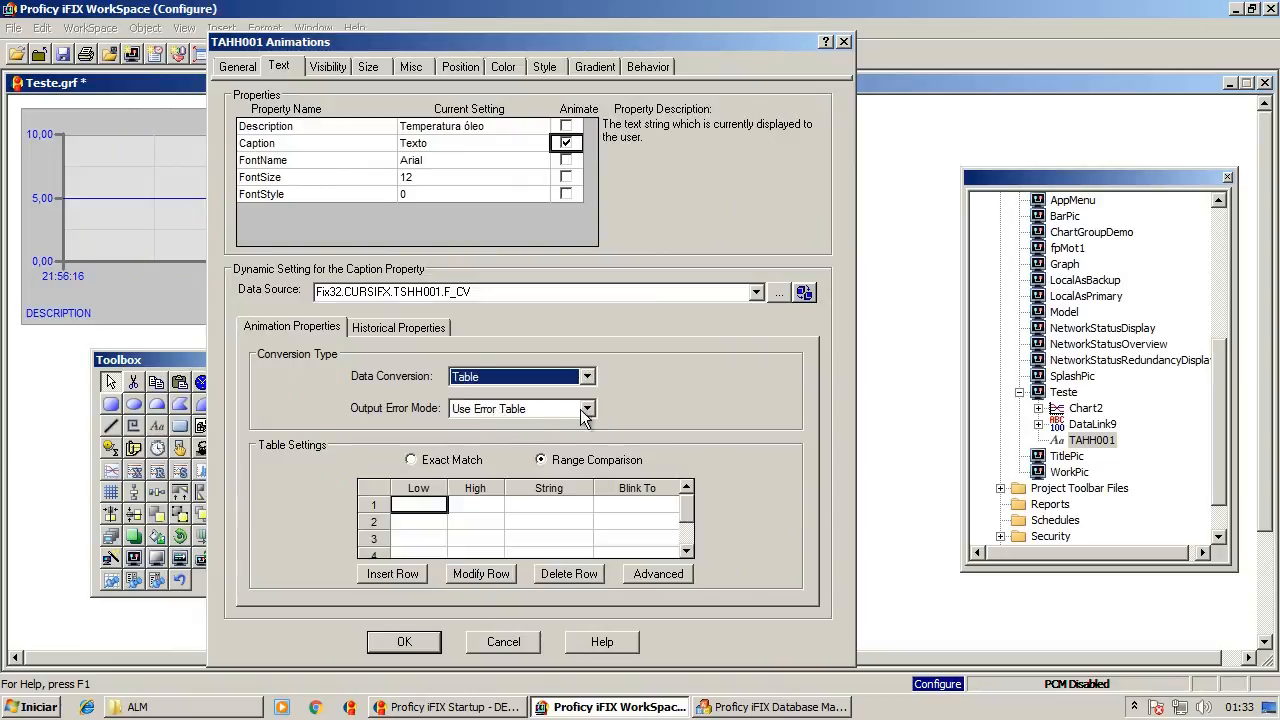
click(448, 462)
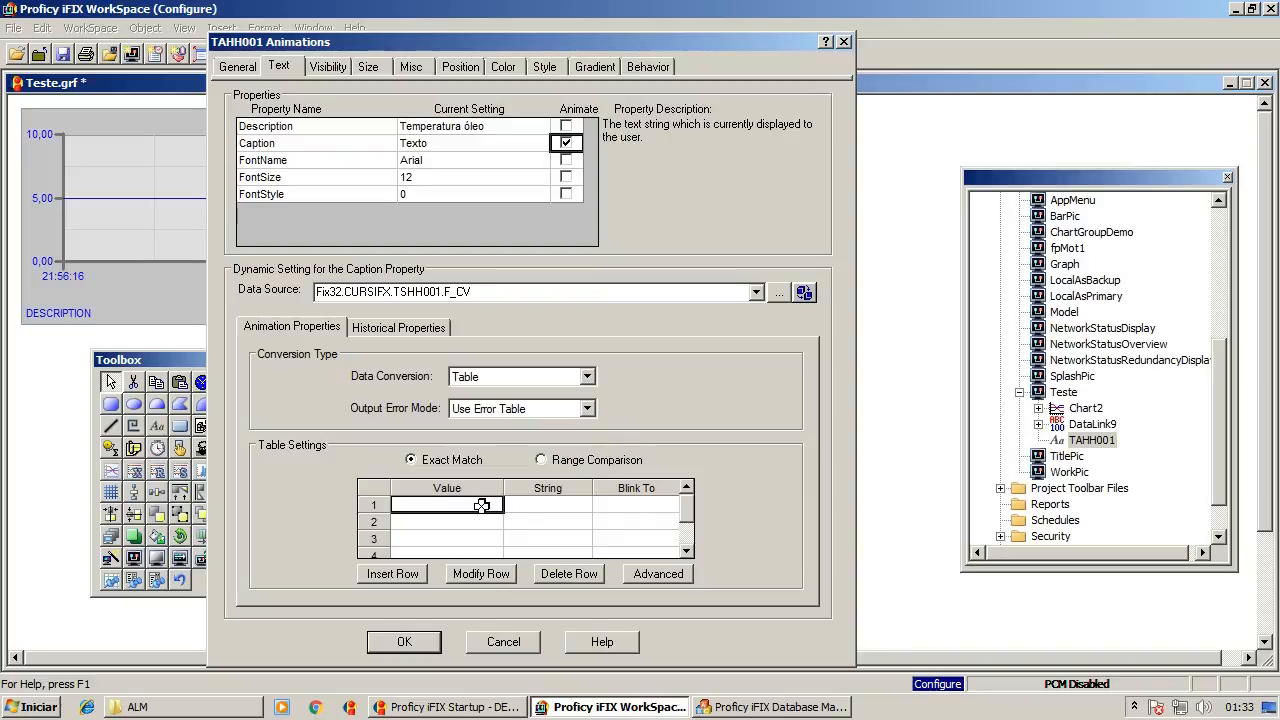
- Map value 0 to the string "normal" and value 1 to "alarme" in the caption table, and apply the animation settings
click(548, 504)
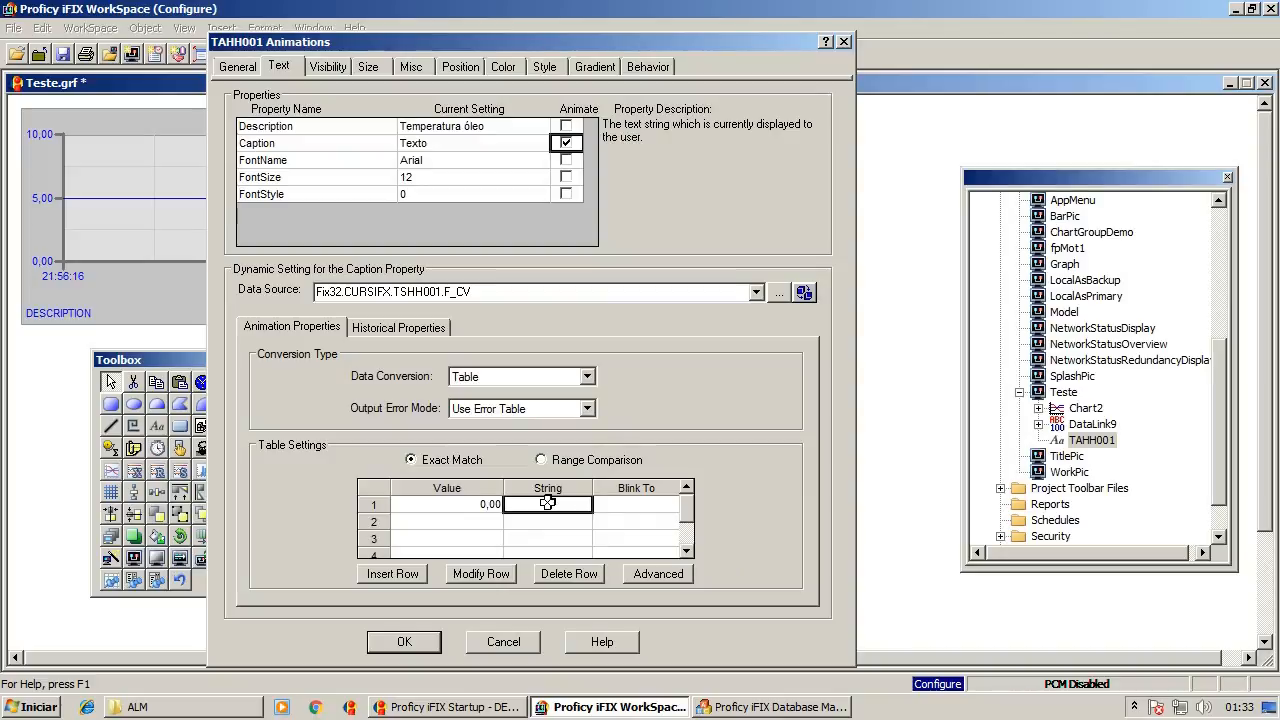
text(normal)
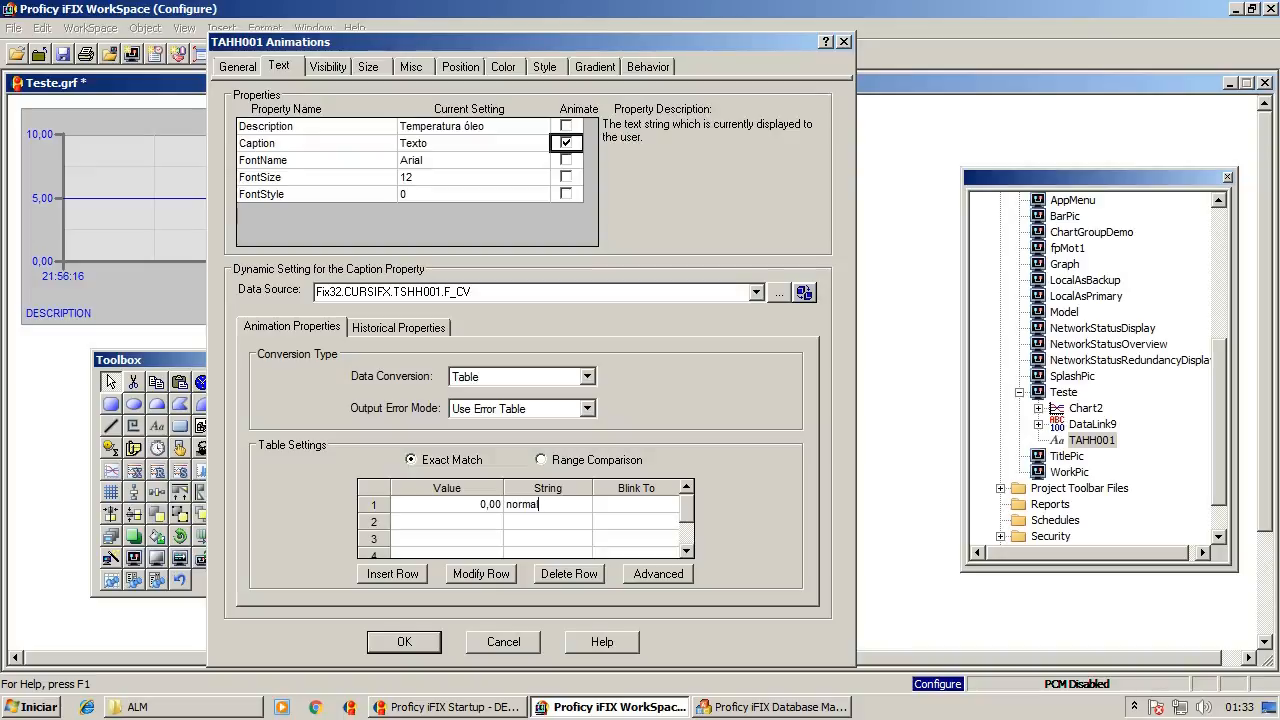
click(487, 520)
text(1)
click(563, 521)
text(alarme)
click(406, 641)
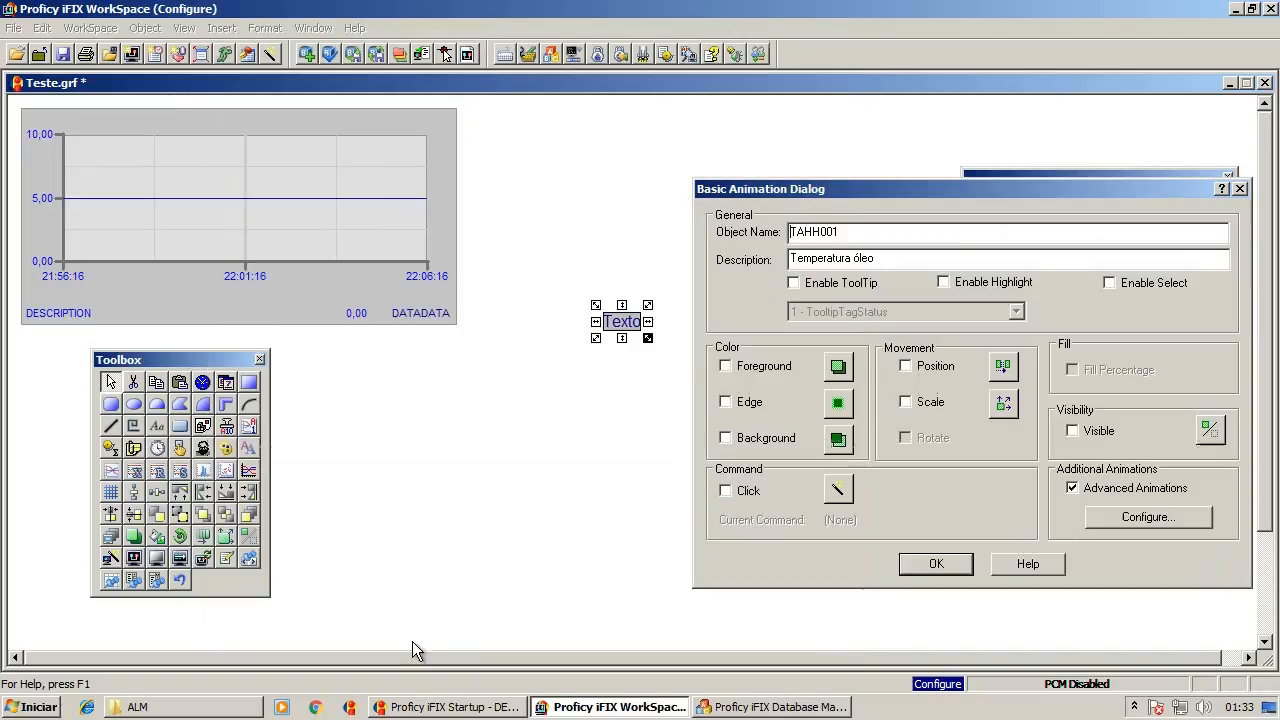
click(914, 562)
- Run the Teste picture to check the label's animated caption, and return to configure mode
click(638, 358)
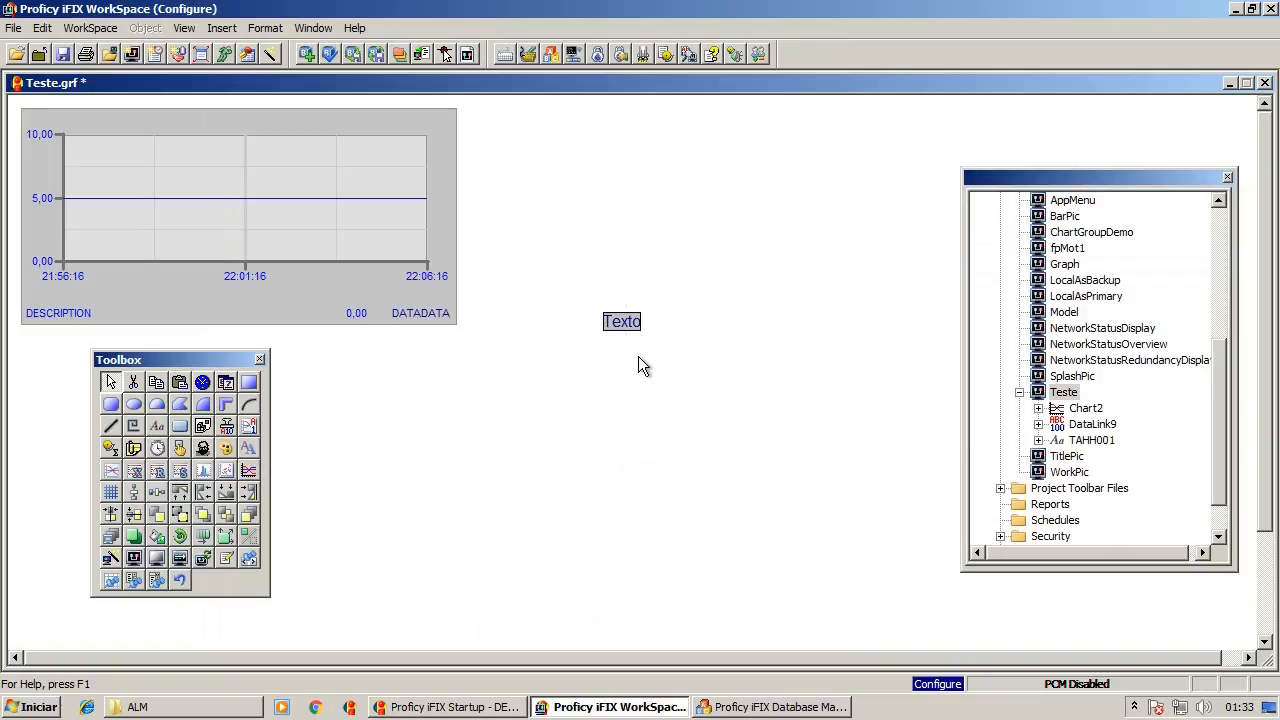
key(ctrl+w)
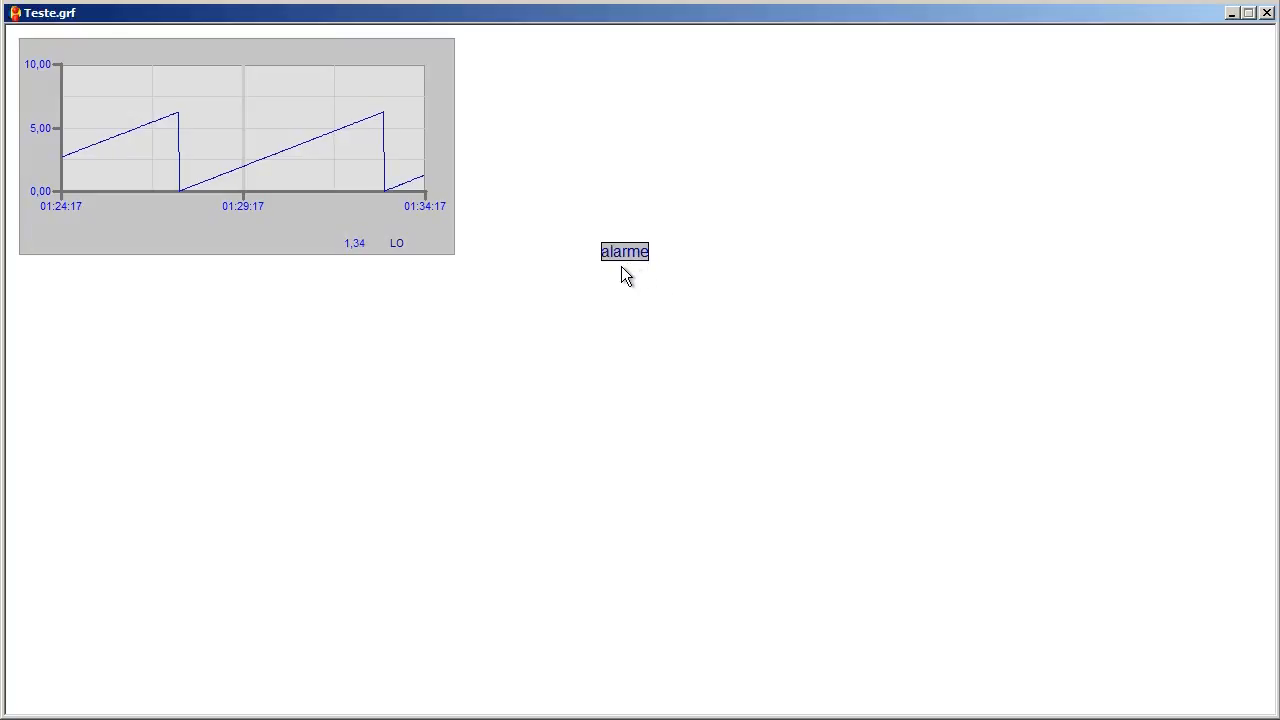
key(ctrl+w)
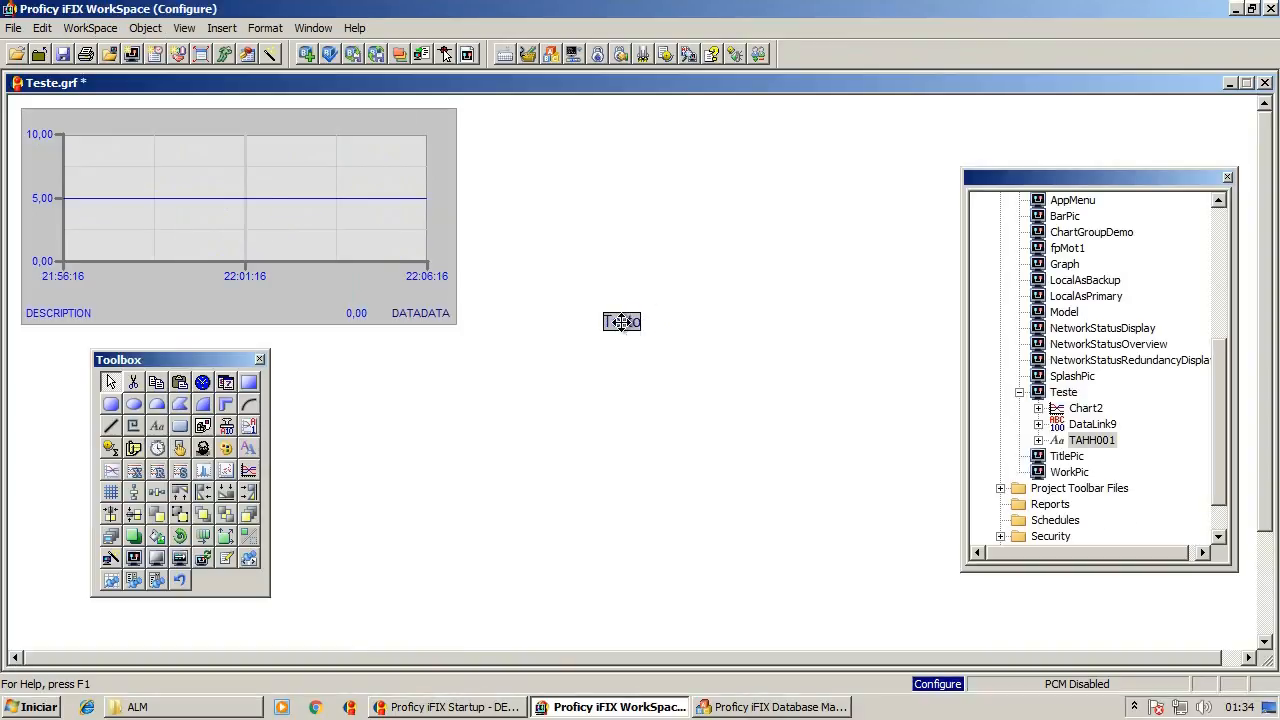
- Change the caption table's string for value 0 to "Esta normal" in the TAHH001 label's advanced Caption animation
right_click(631, 322)
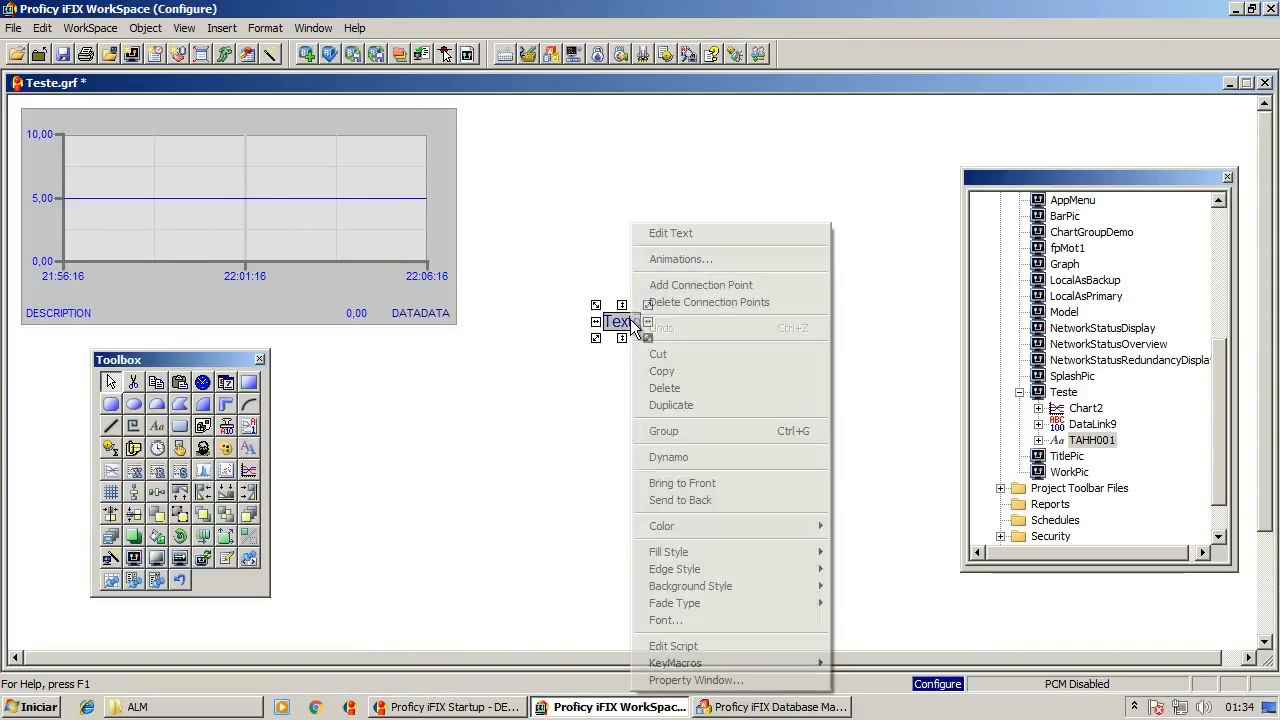
click(745, 259)
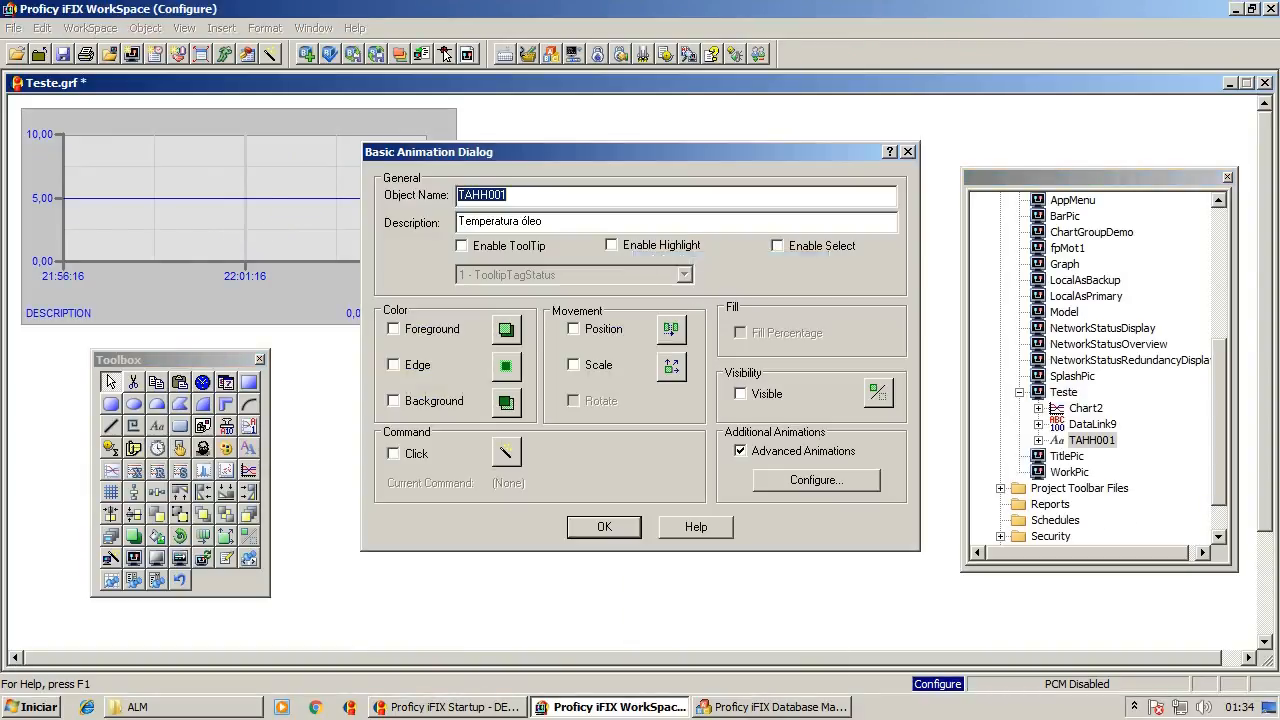
click(832, 481)
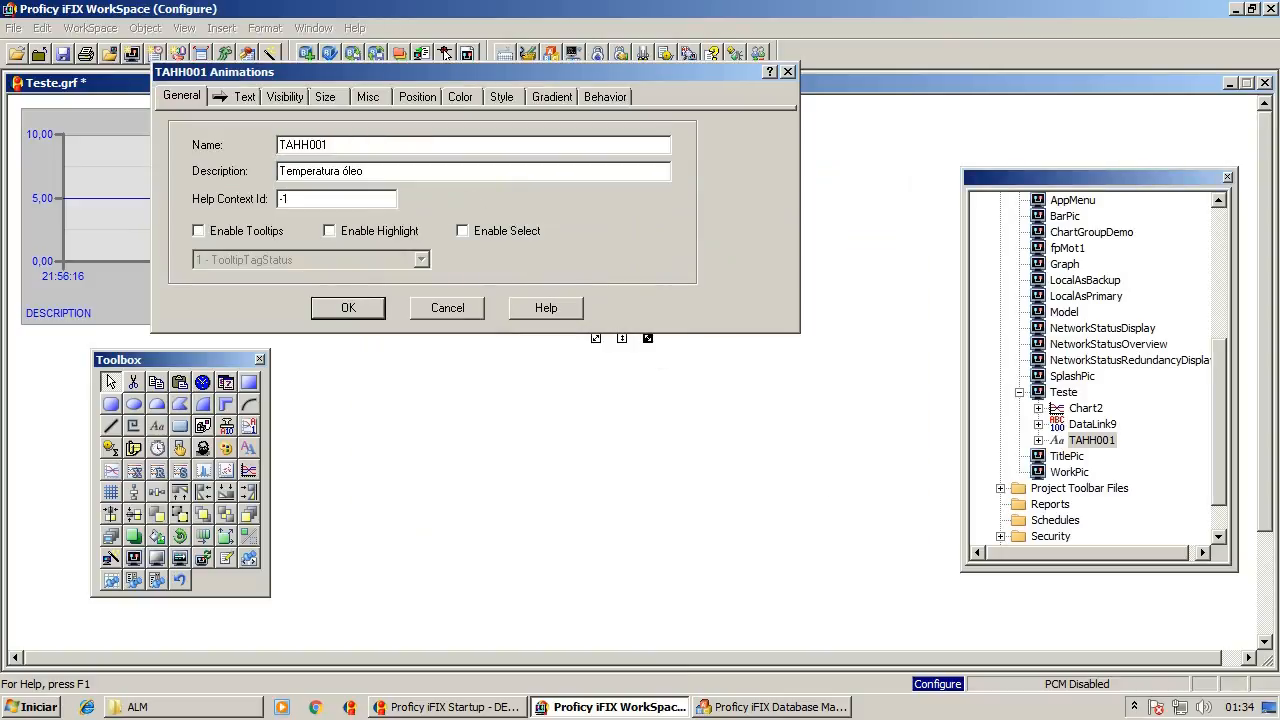
click(483, 535)
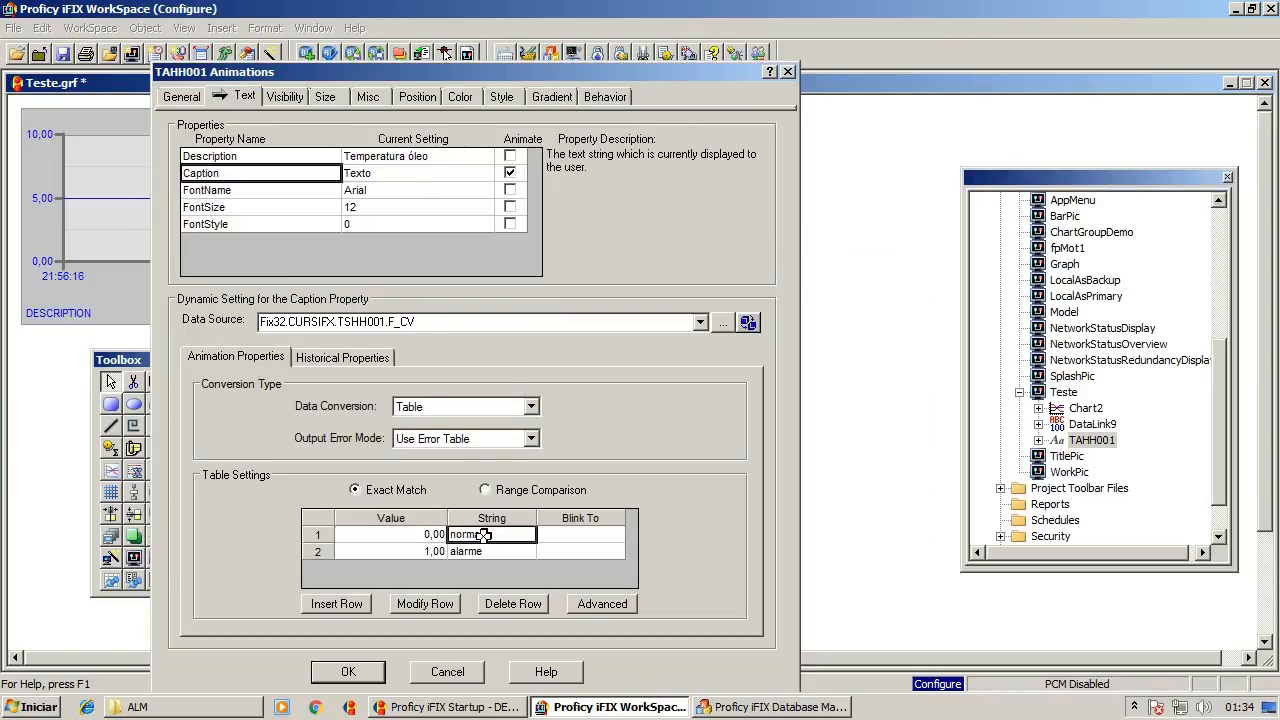
double_click(483, 535)
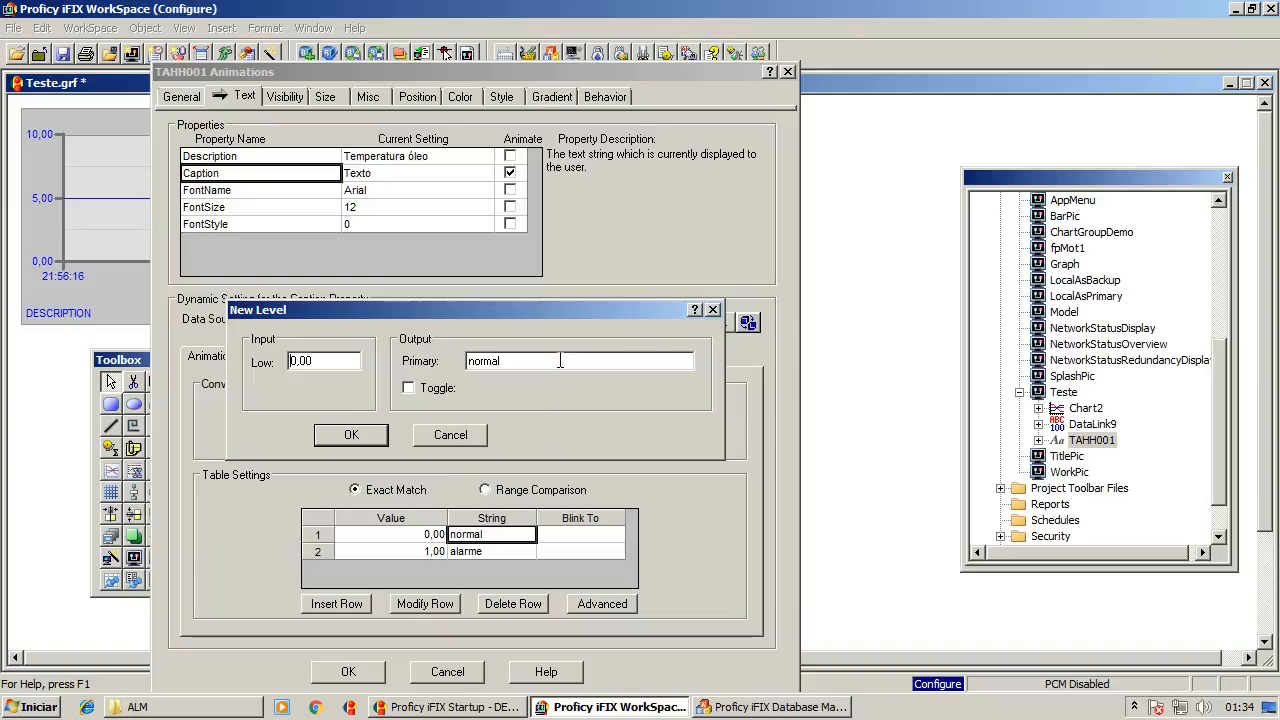
text(Esta)
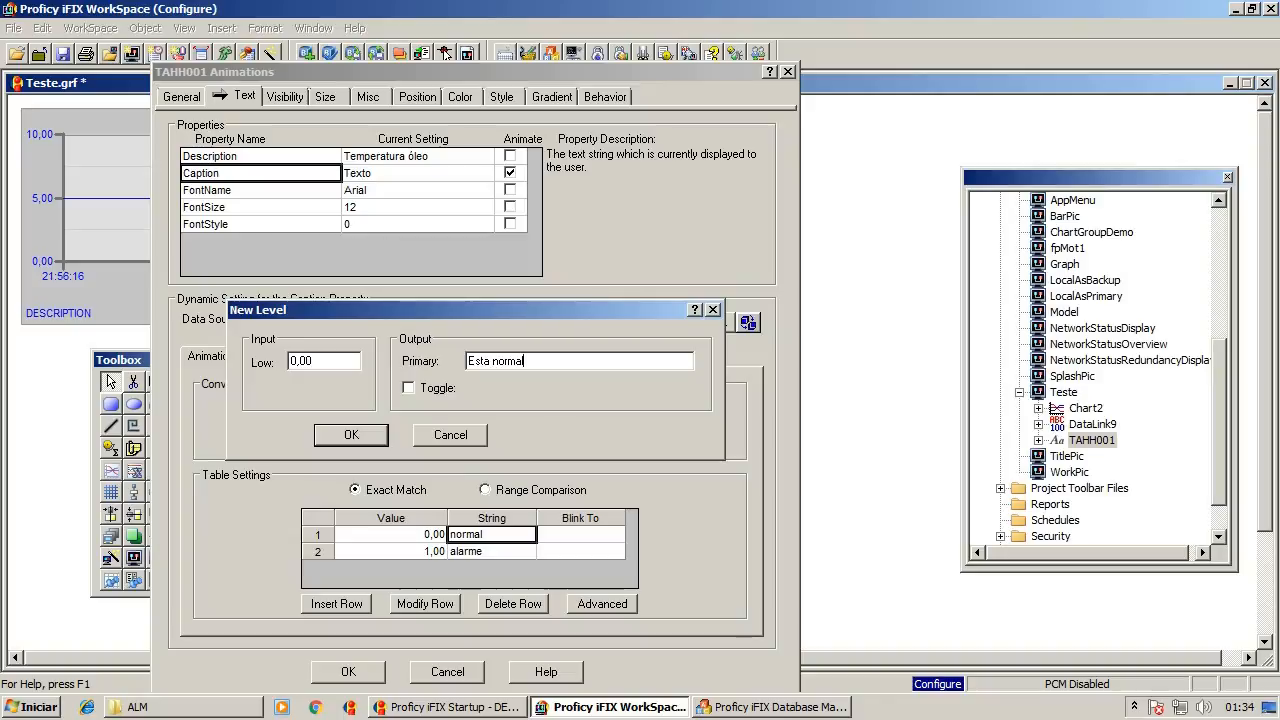
key(Return)
- Change the caption table's string for value 1 to "Em alarme" and apply the animation settings
click(507, 551)
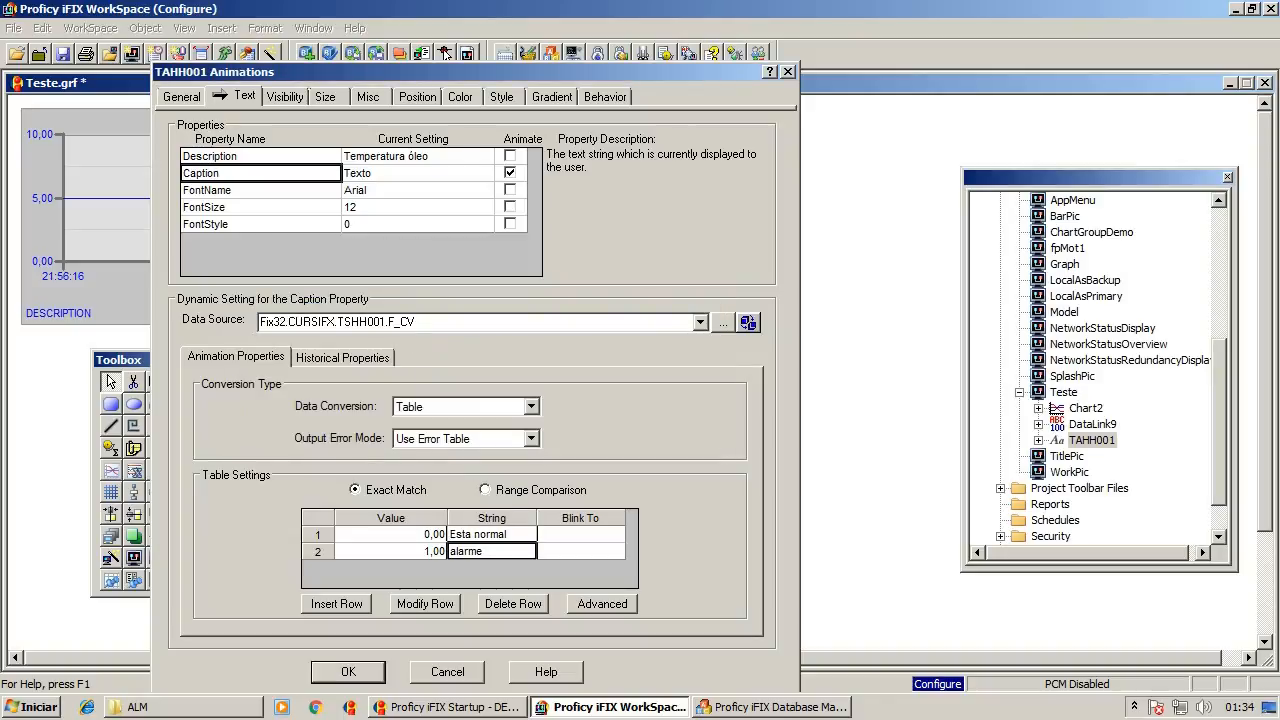
double_click(511, 552)
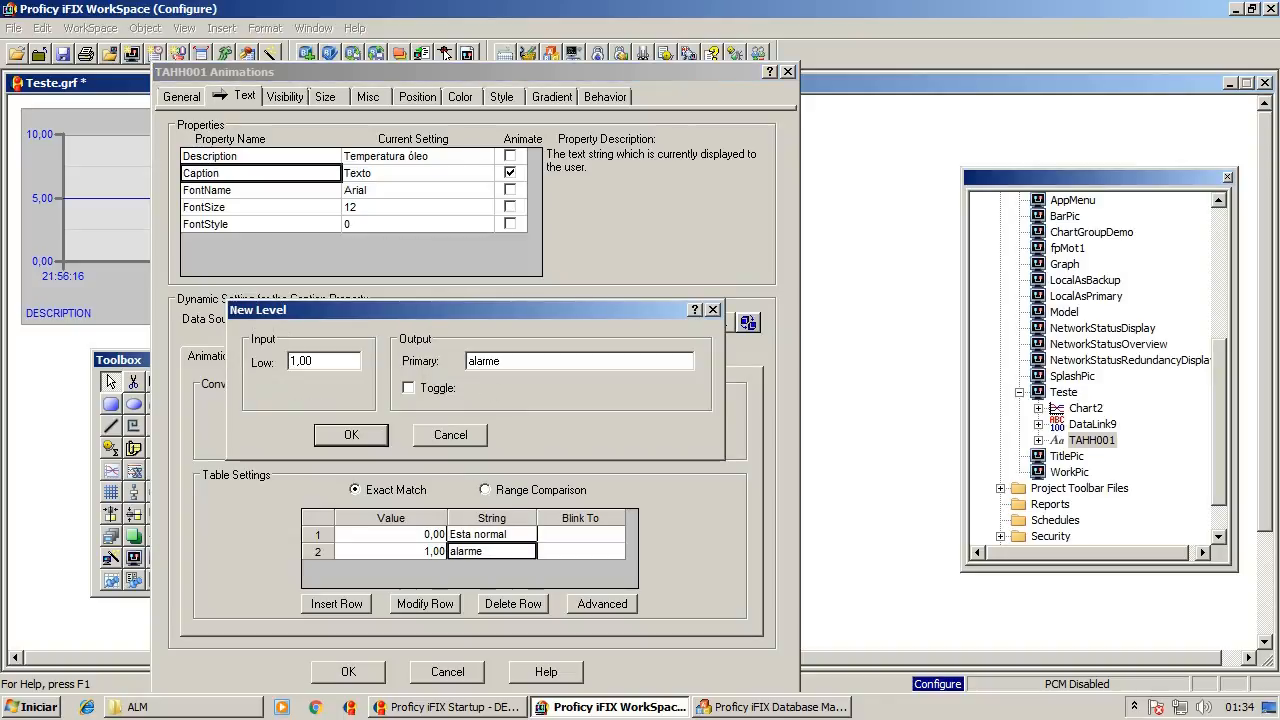
key(Home)
text(Em)
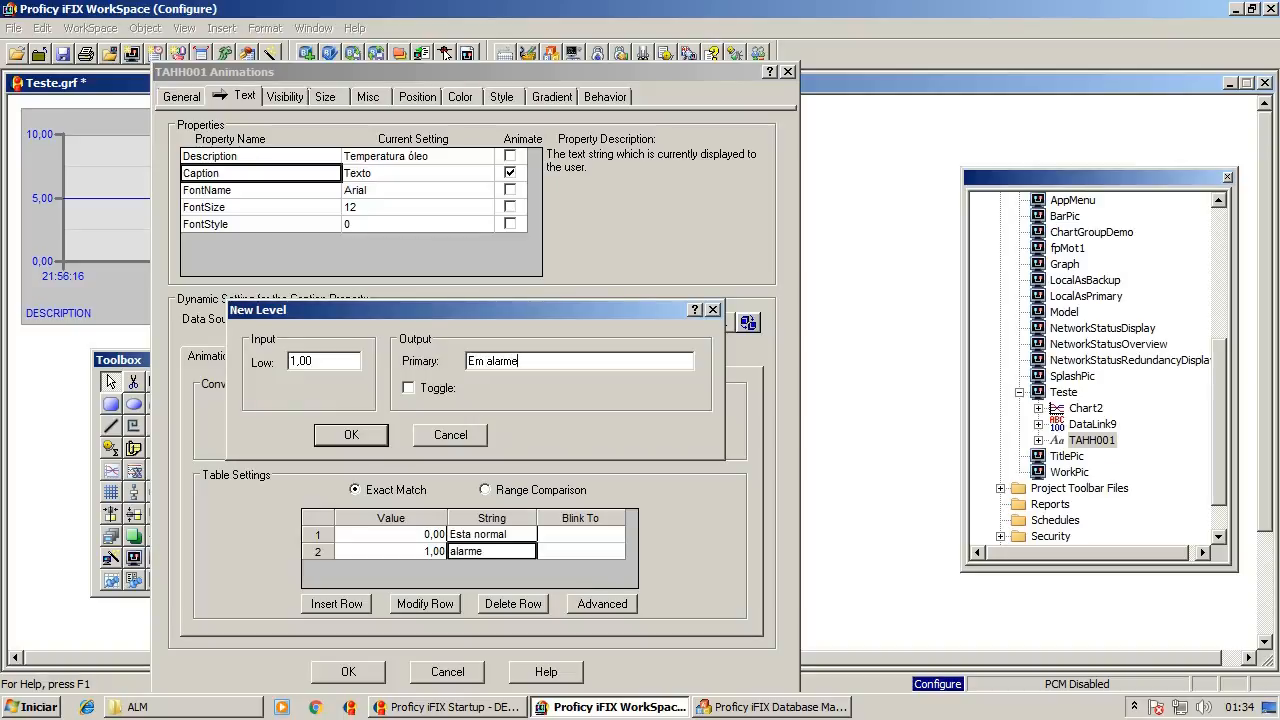
click(373, 438)
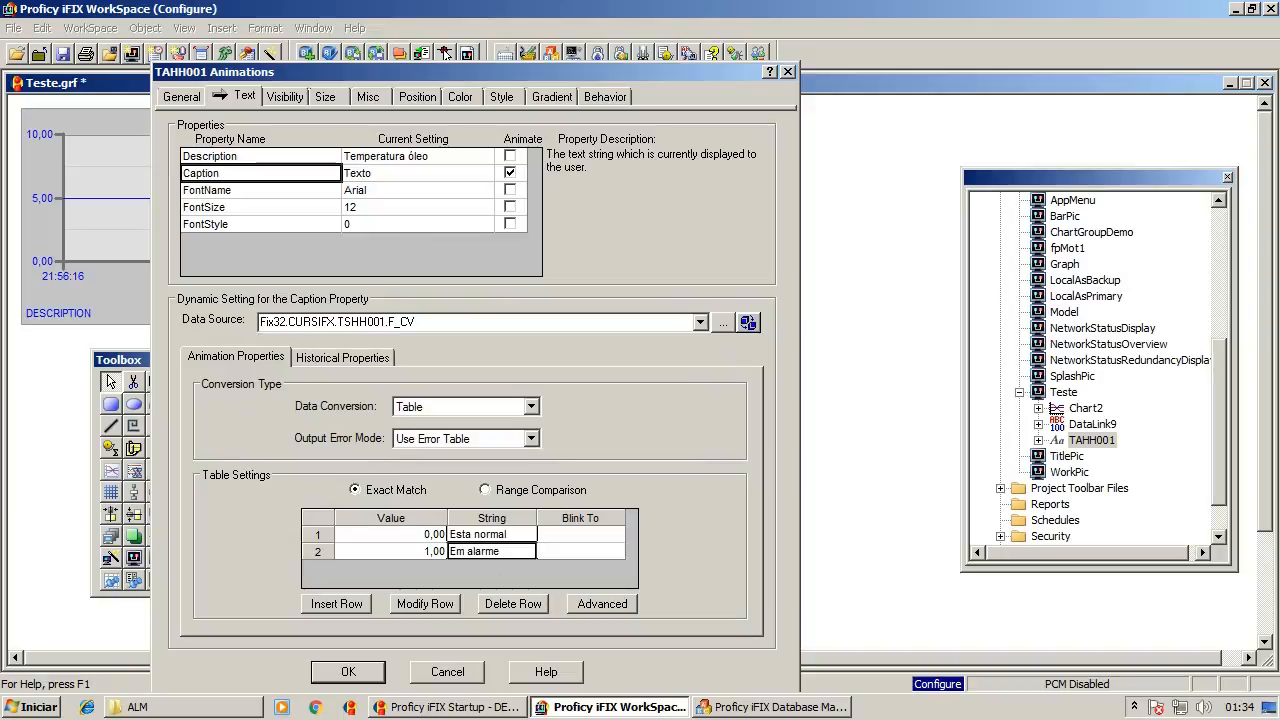
click(362, 672)
click(603, 526)
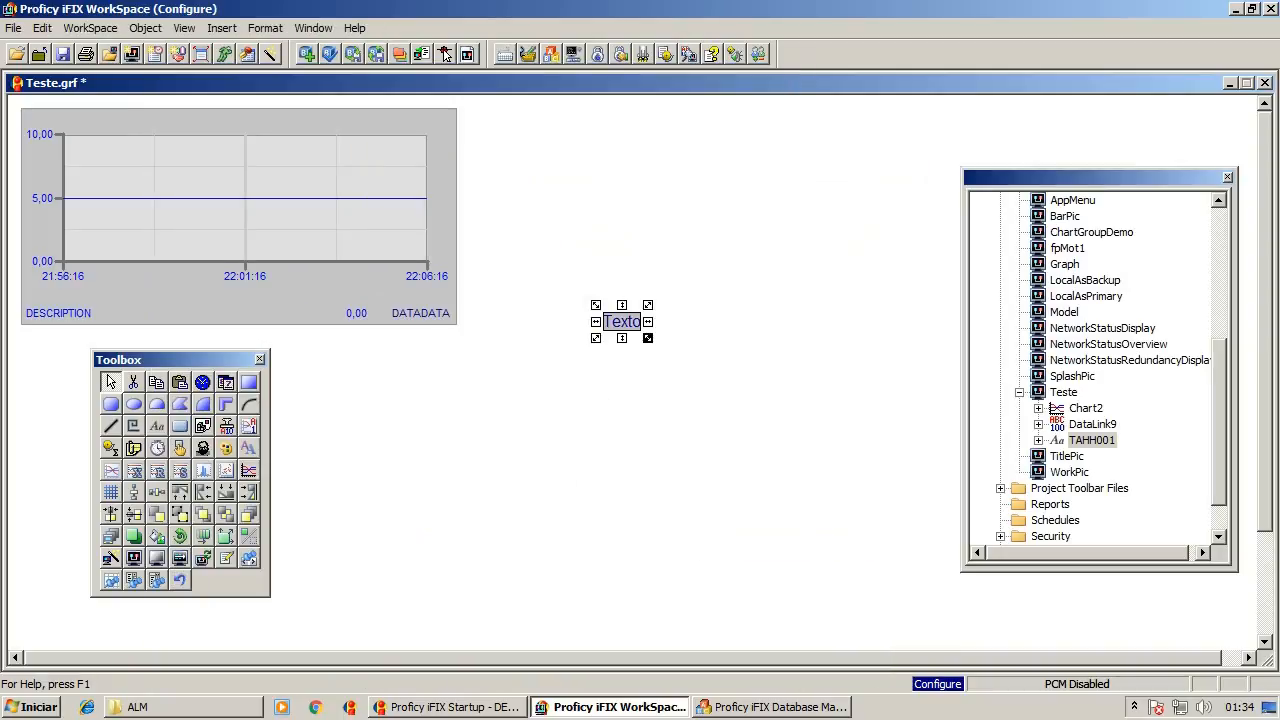
- Run the Teste picture to check how the longer caption fits the label's box, and return to configure mode
key(ctrl+w)
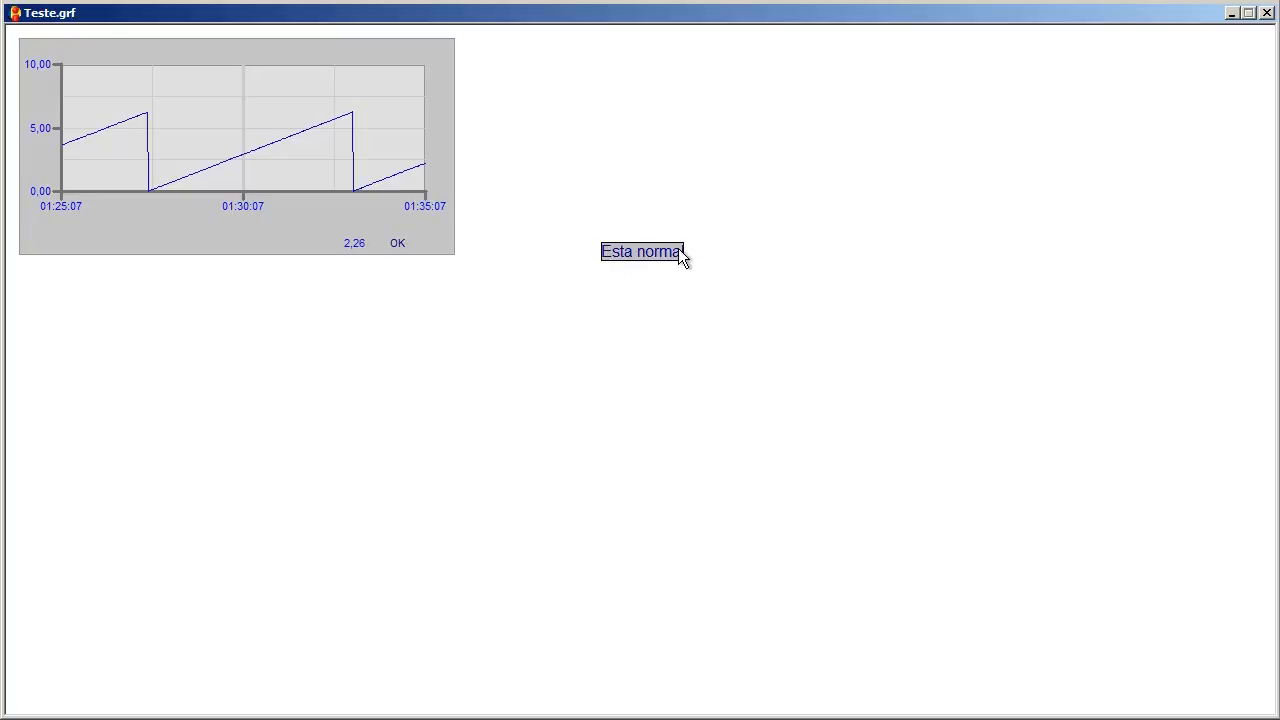
key(ctrl+w)
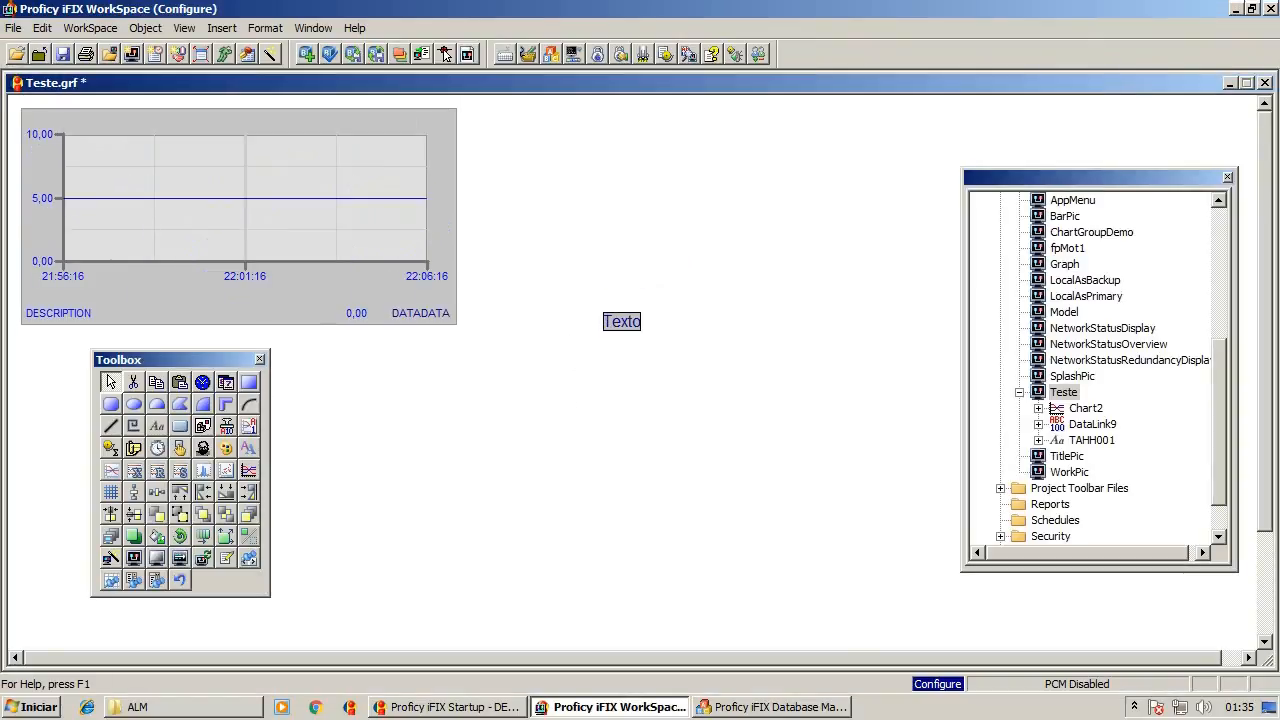
- Set the TAHH001 label's AutoSize property to False and its Alignment to 1 - Center
right_click(626, 321)
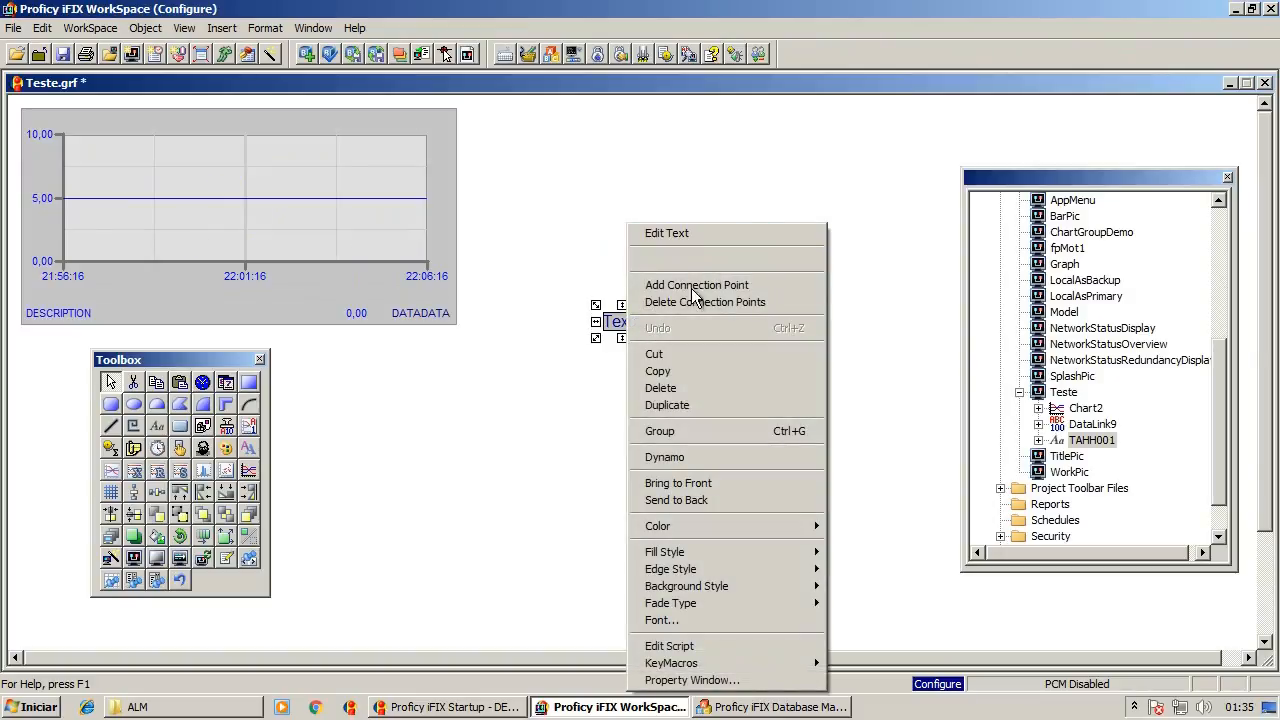
click(692, 680)
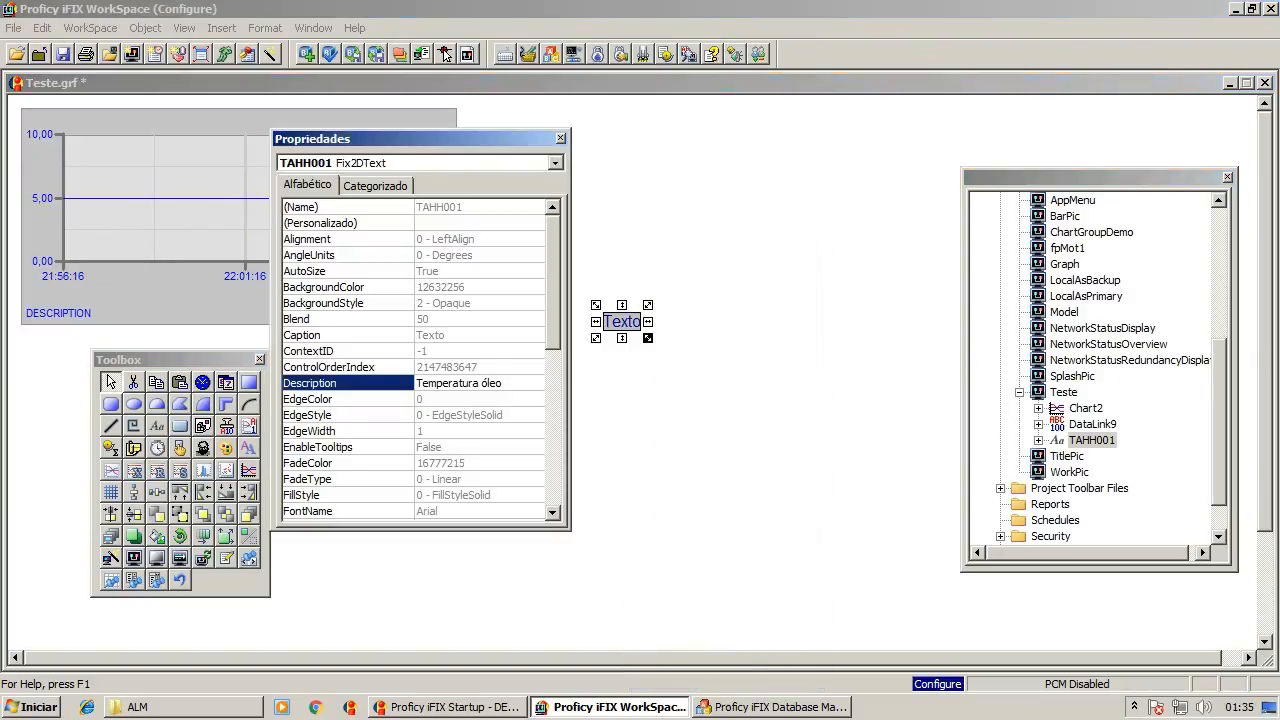
click(320, 273)
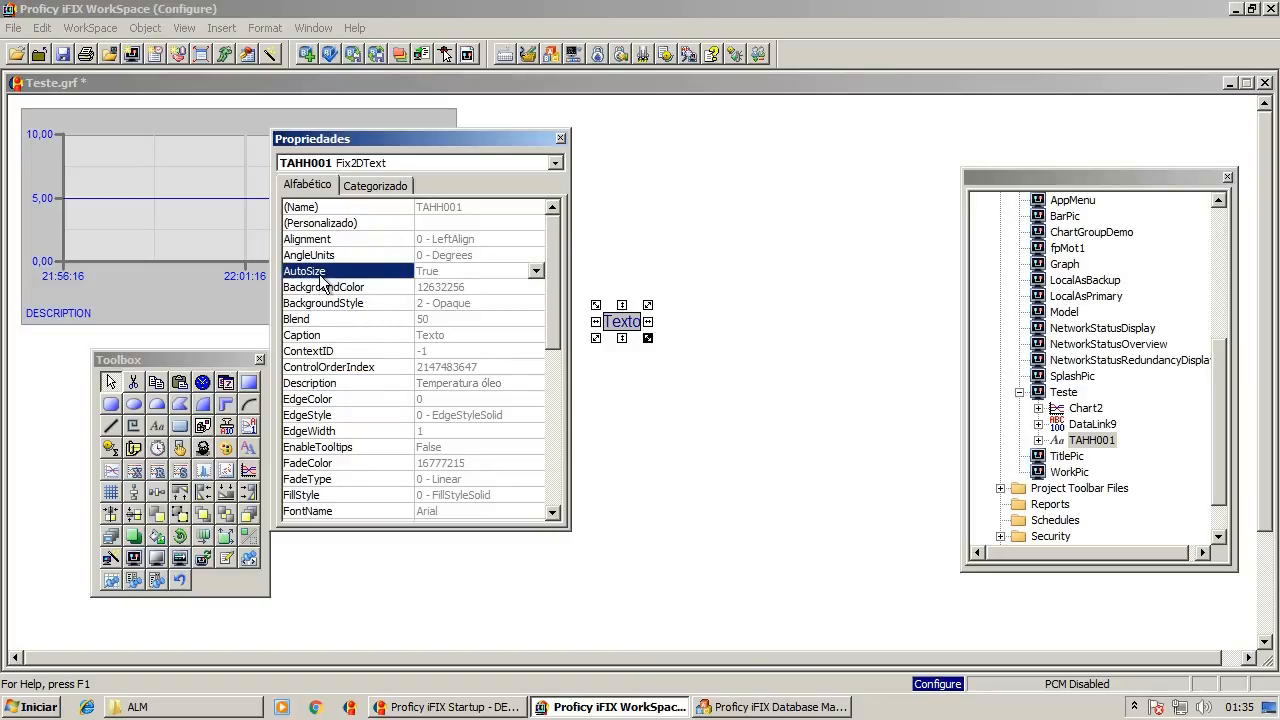
double_click(330, 274)
click(336, 436)
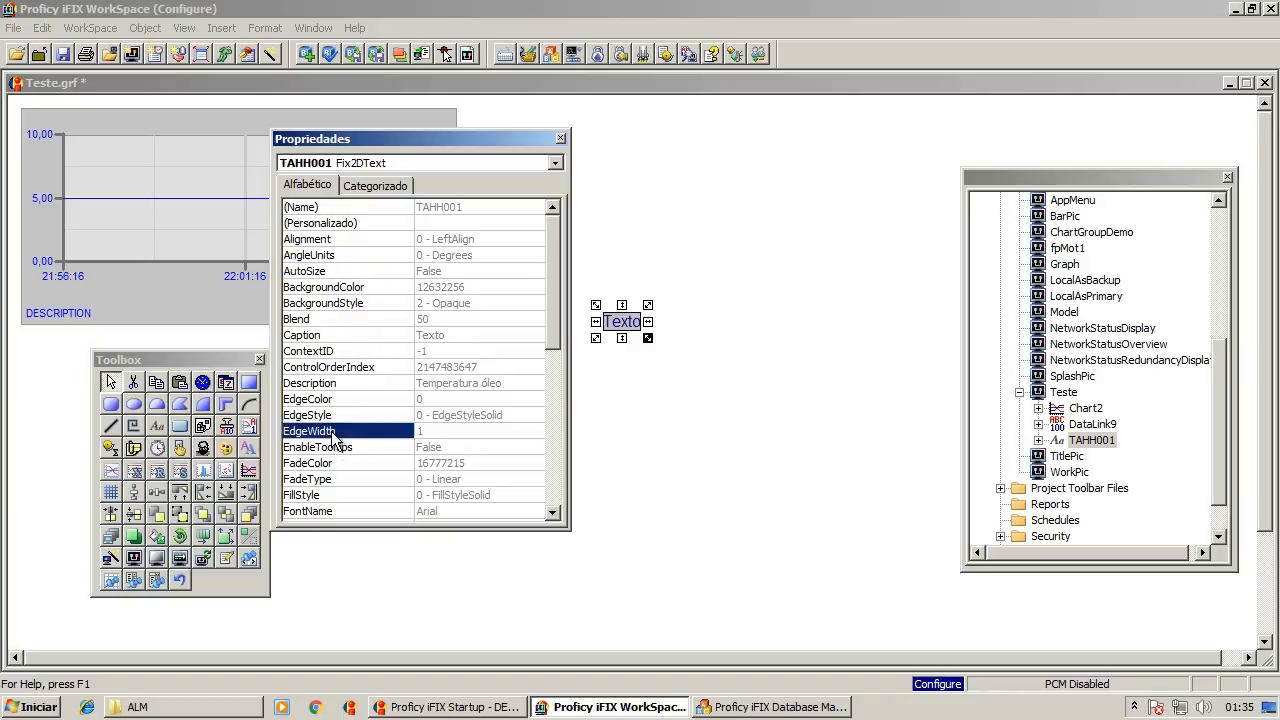
click(346, 240)
double_click(368, 239)
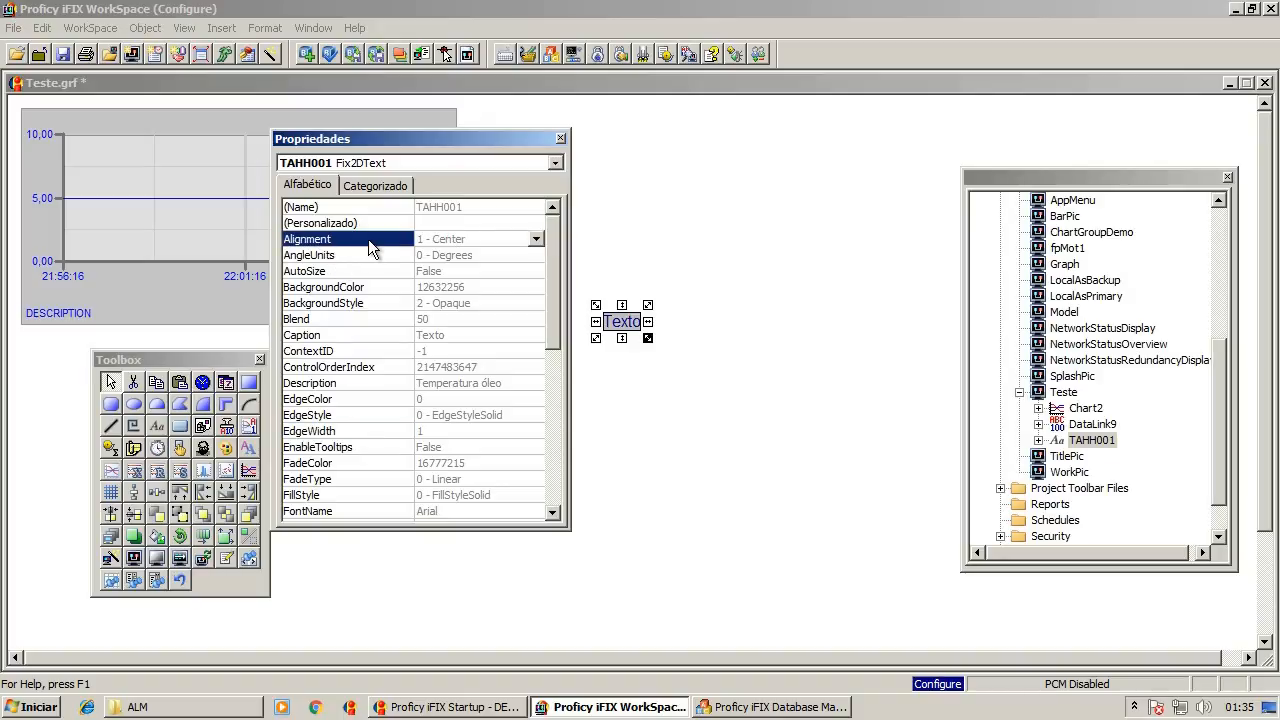
- Switch the TAHH001 label's UniformScale property to True and back to False
click(342, 256)
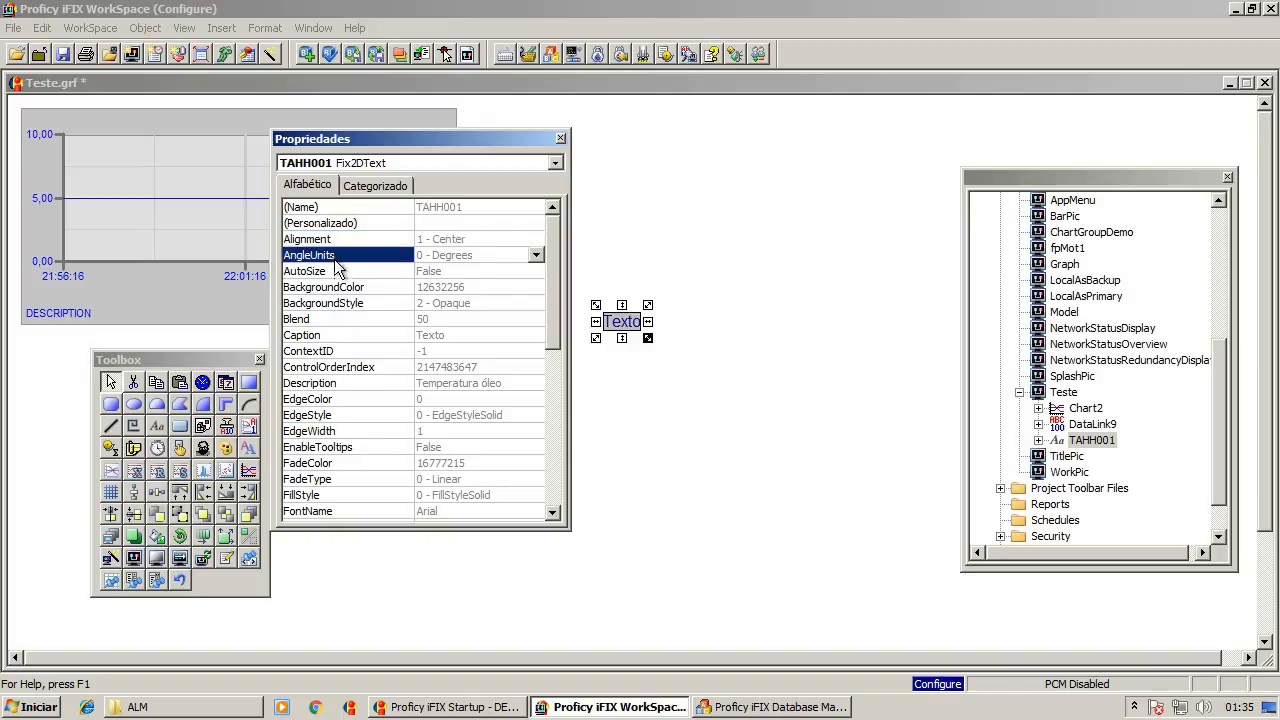
click(333, 273)
drag(556, 306, 548, 474)
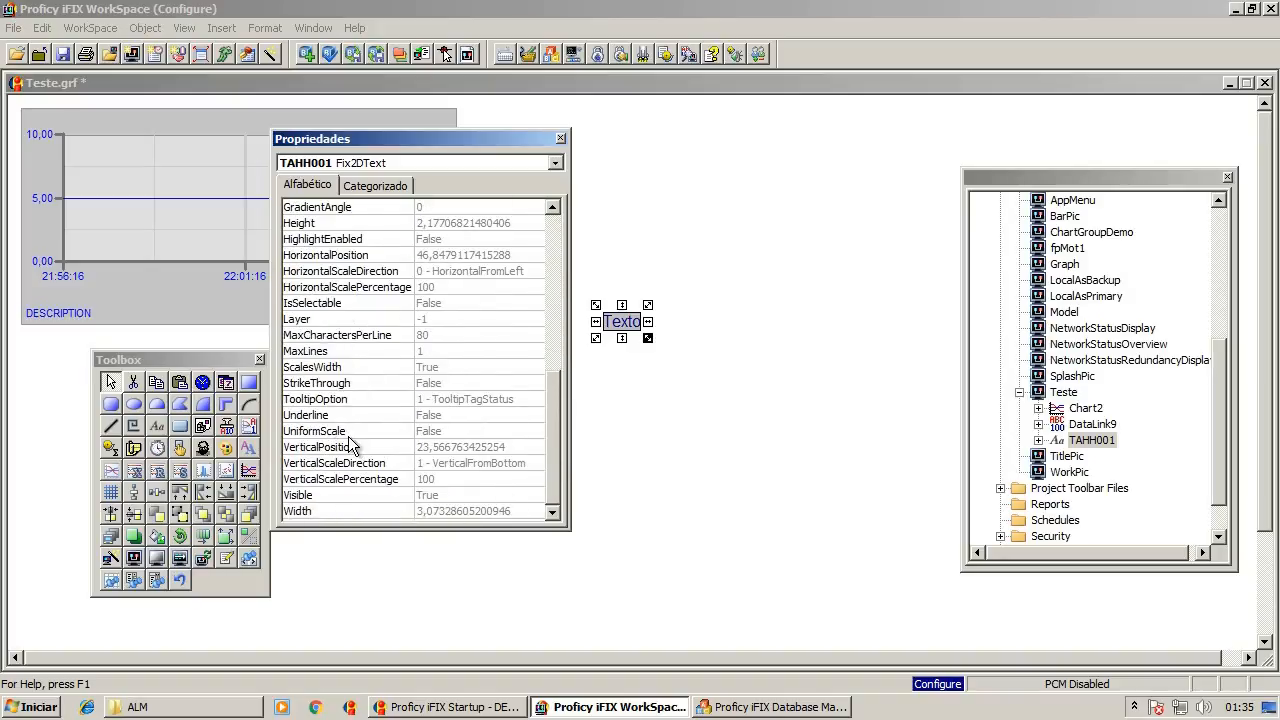
double_click(386, 433)
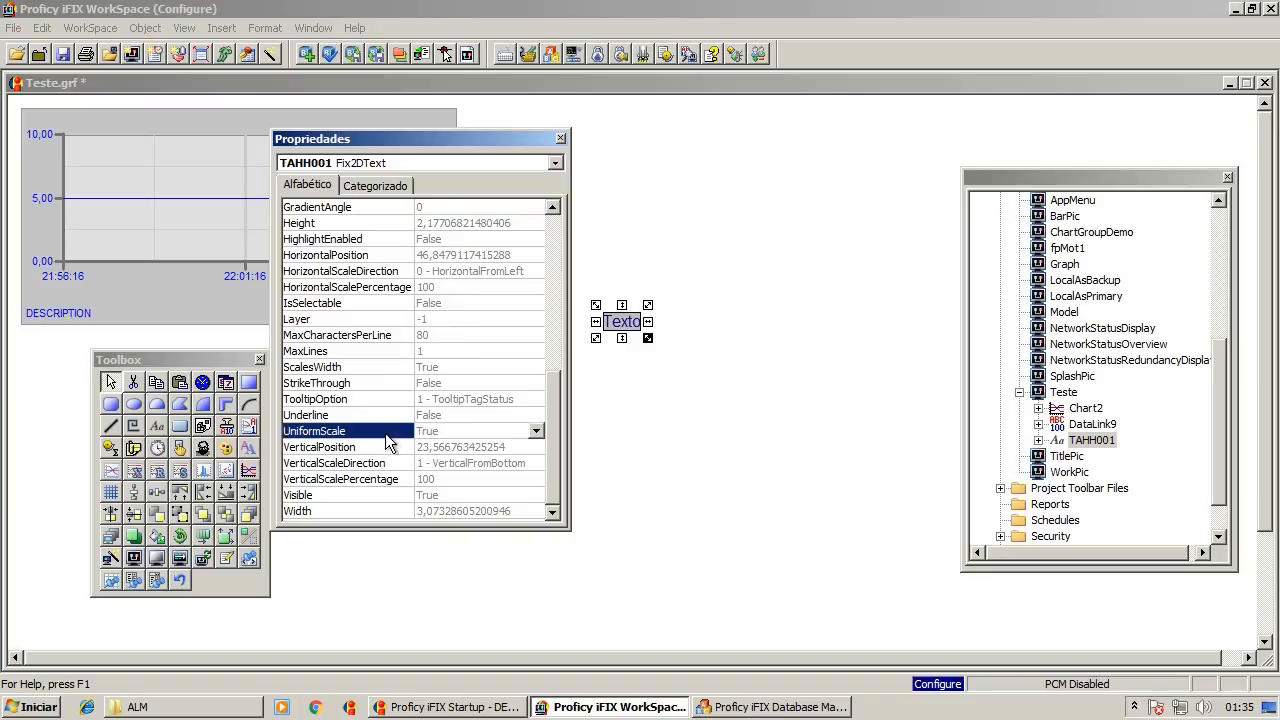
double_click(383, 432)
- Set the TAHH001 label's ScalesWidth property to False and widen its box to nearly three times its width
click(351, 369)
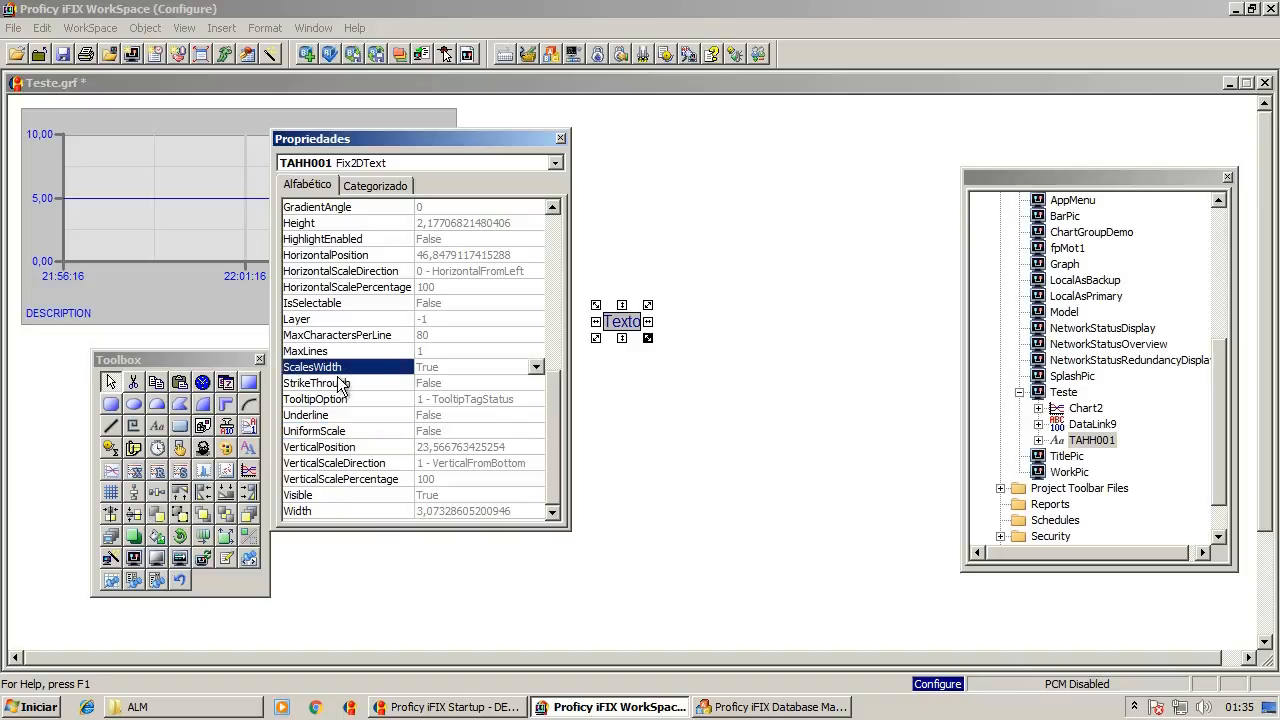
key(f)
drag(648, 322, 719, 326)
click(680, 384)
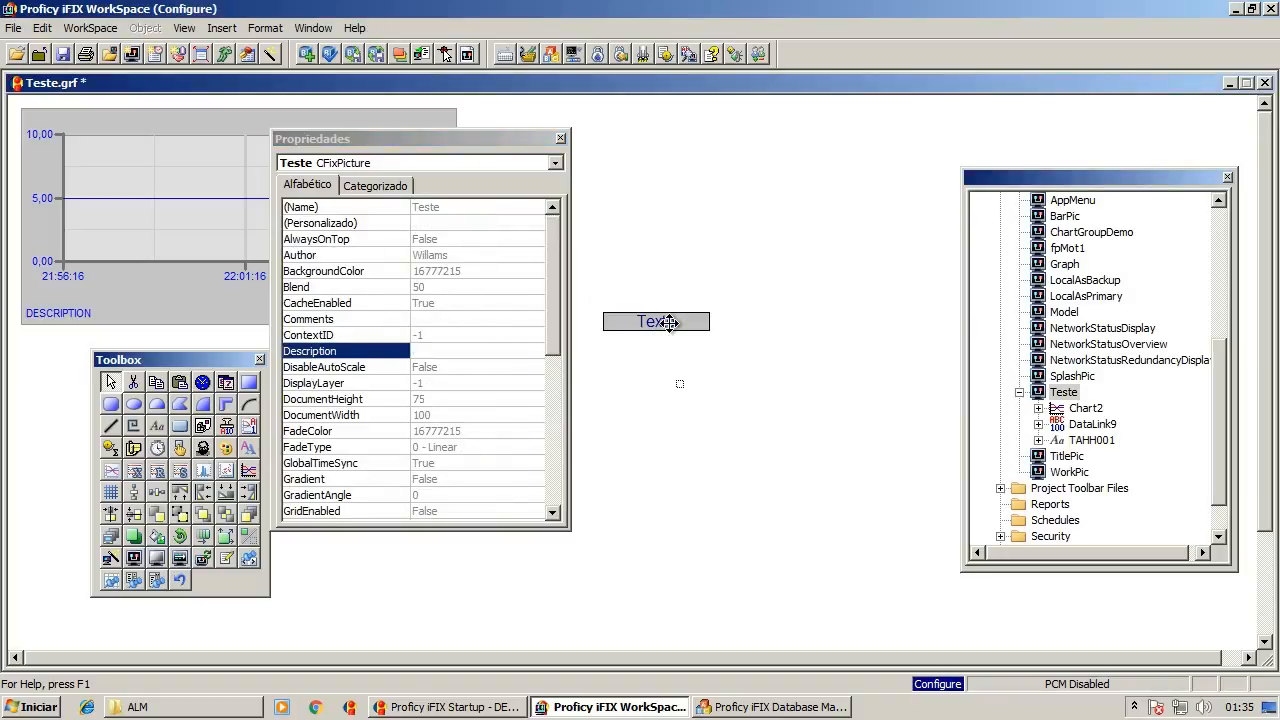
- Run the Teste picture to check the caption's centering in the widened box, and return to configure mode
key(ctrl+w)
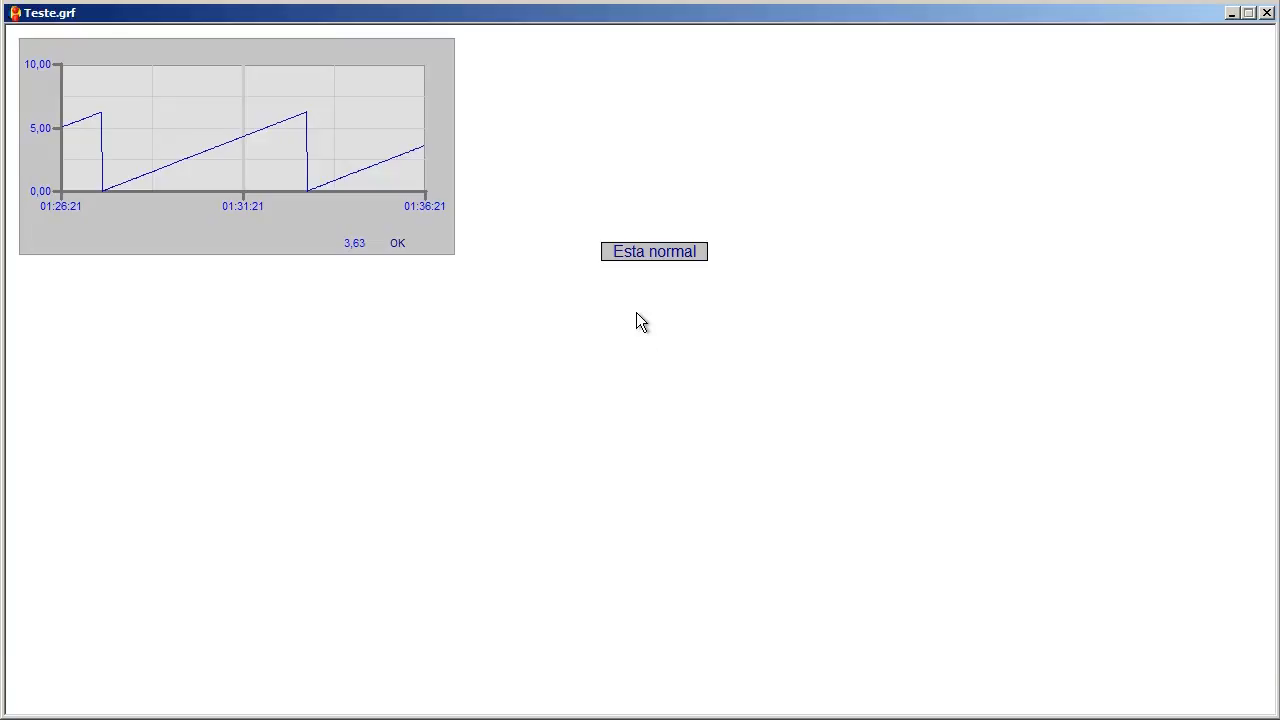
key(ctrl+w)
- Add a second text label reading "Texto" below the first one and stretch it horizontally to a width of about 10.1
click(156, 425)
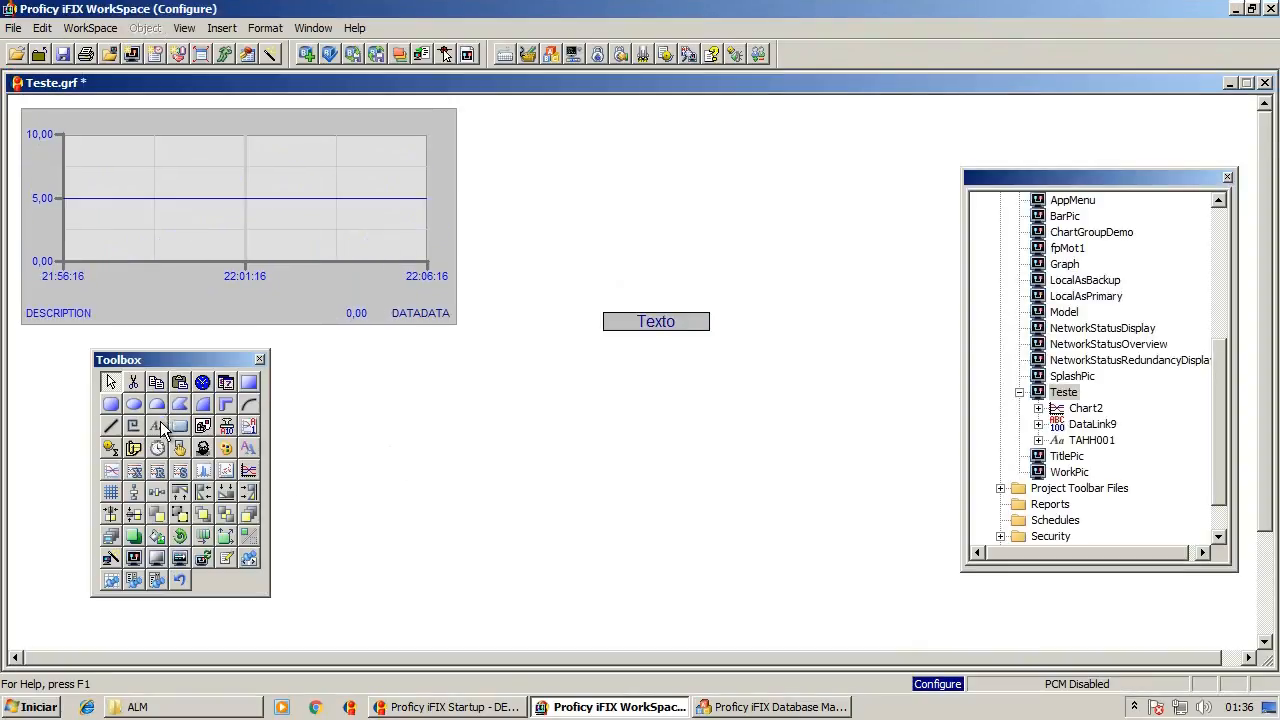
click(280, 449)
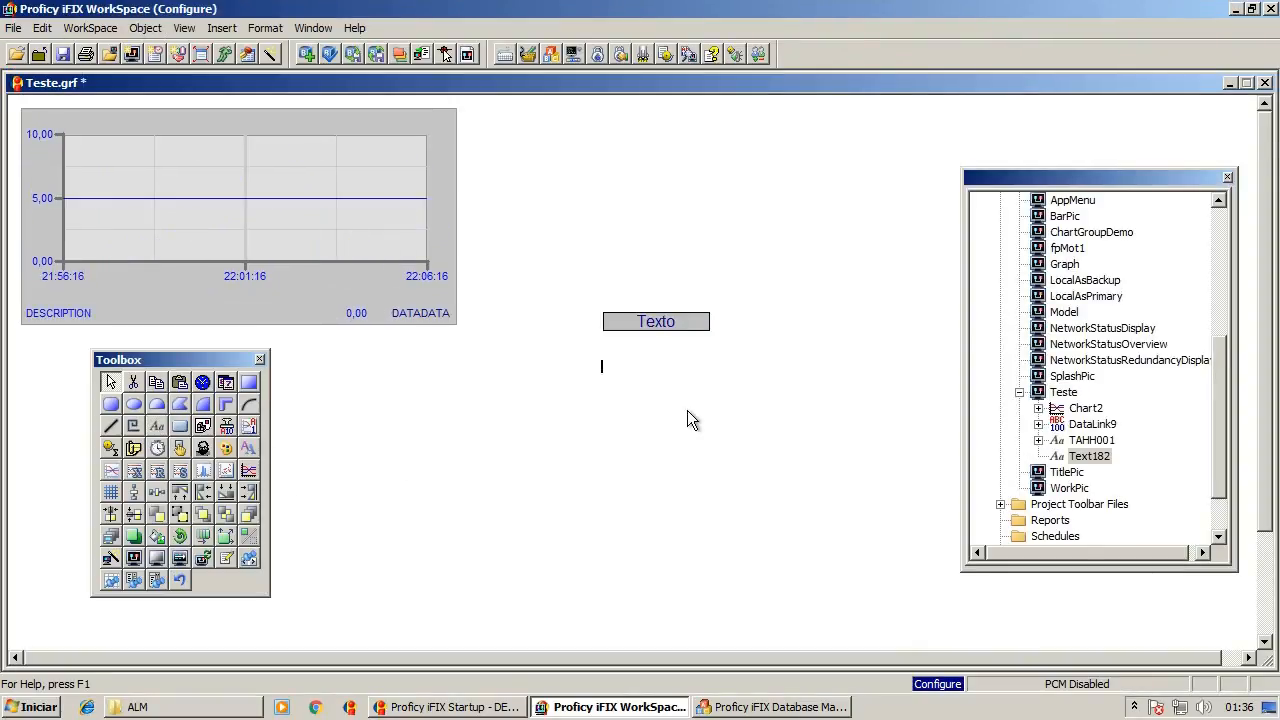
text(Texto)
click(649, 376)
click(615, 366)
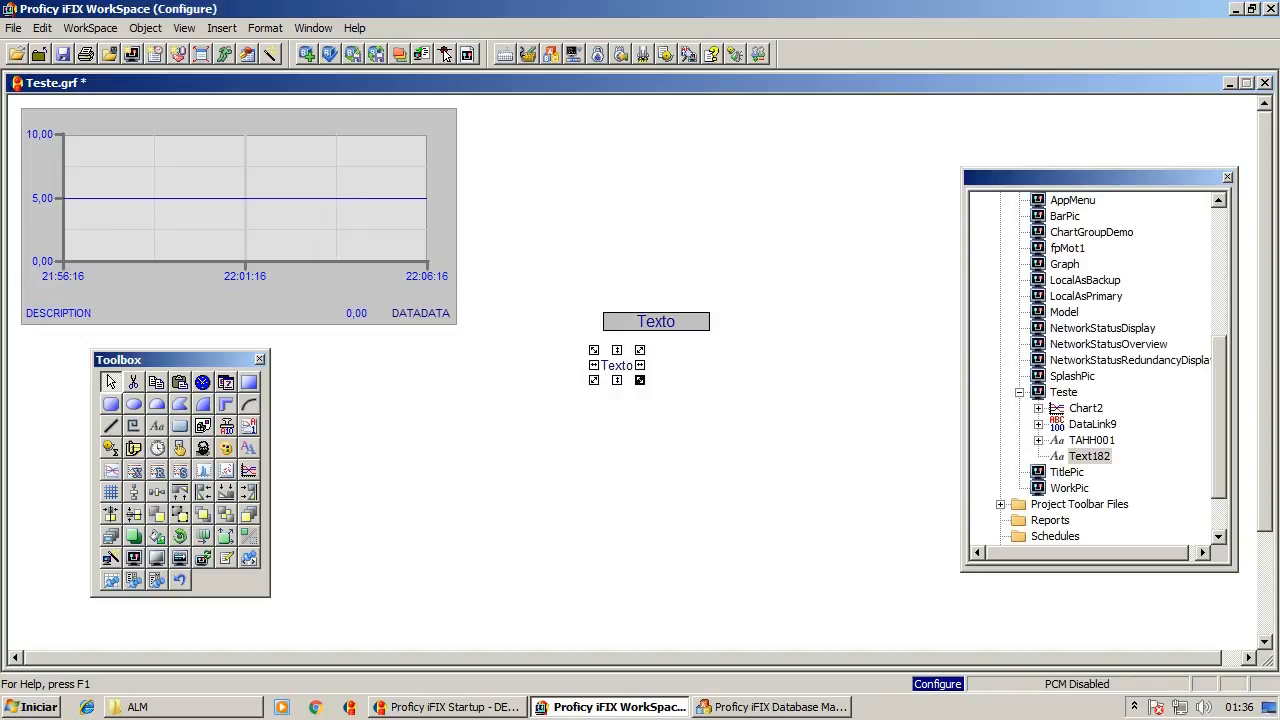
drag(641, 365, 737, 365)
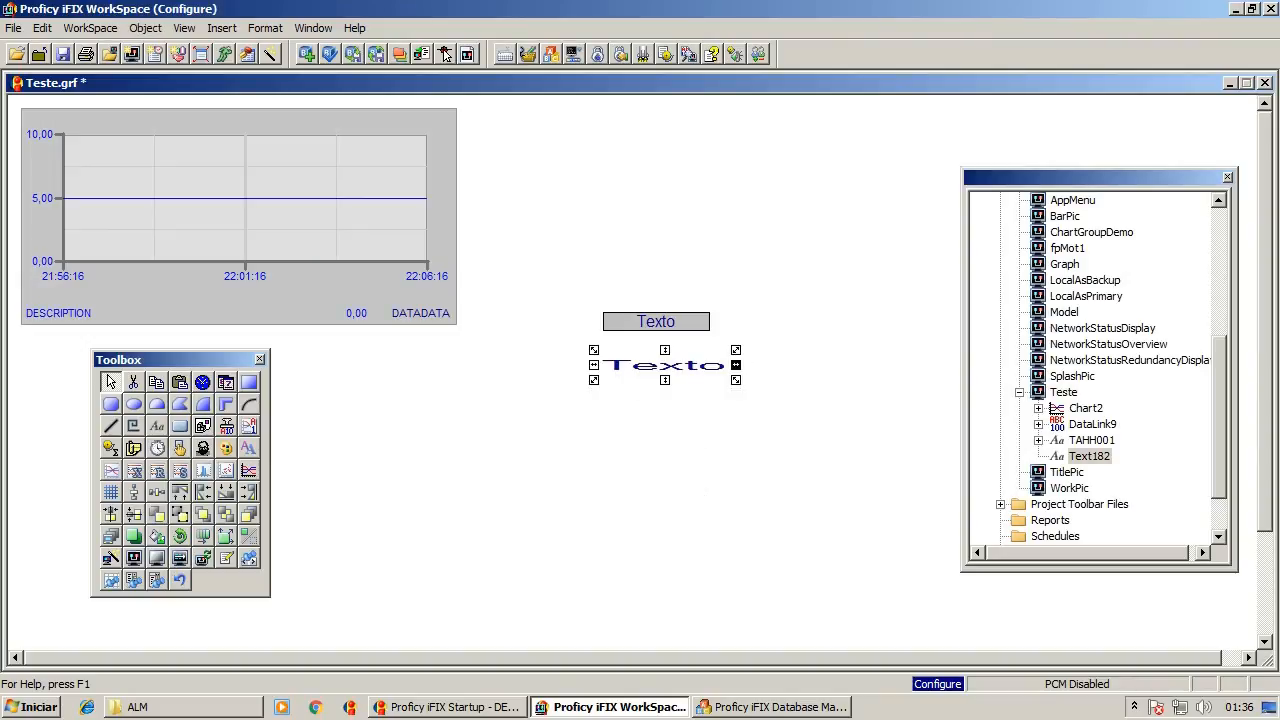
click(640, 513)
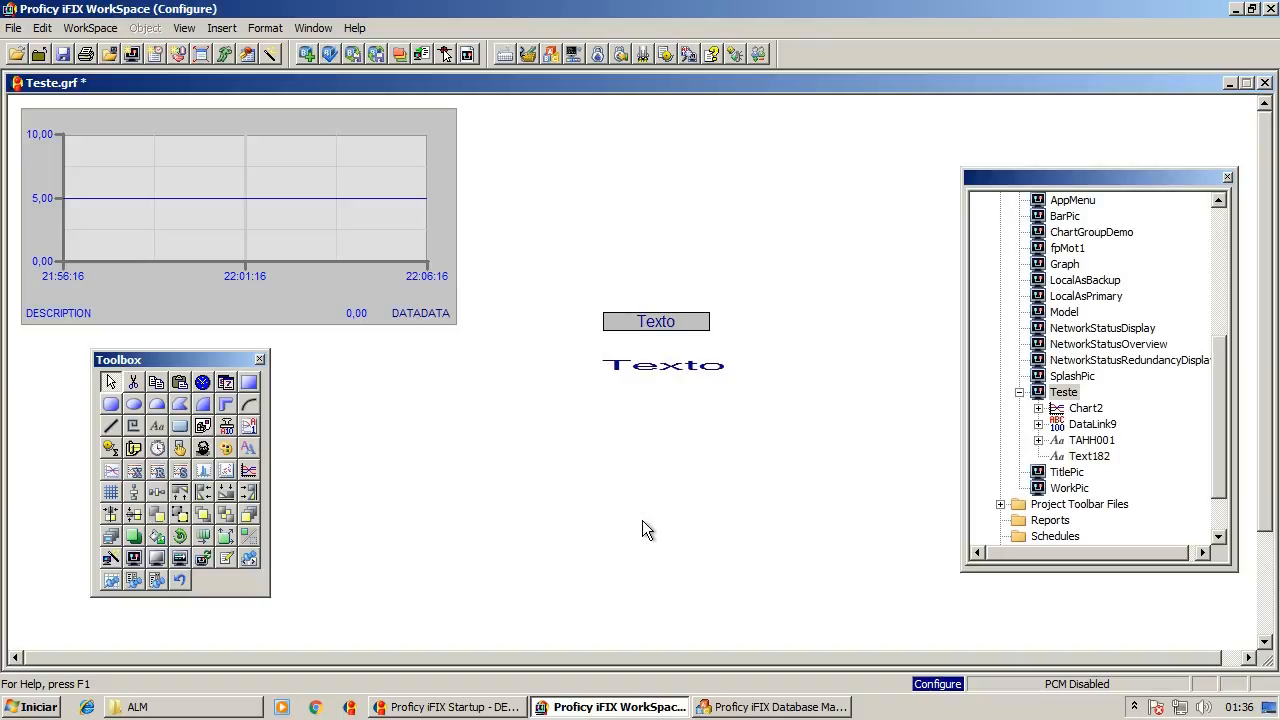
- Set the AutoSize and ScalesWidth properties of the second text label, Text182, to False
click(677, 385)
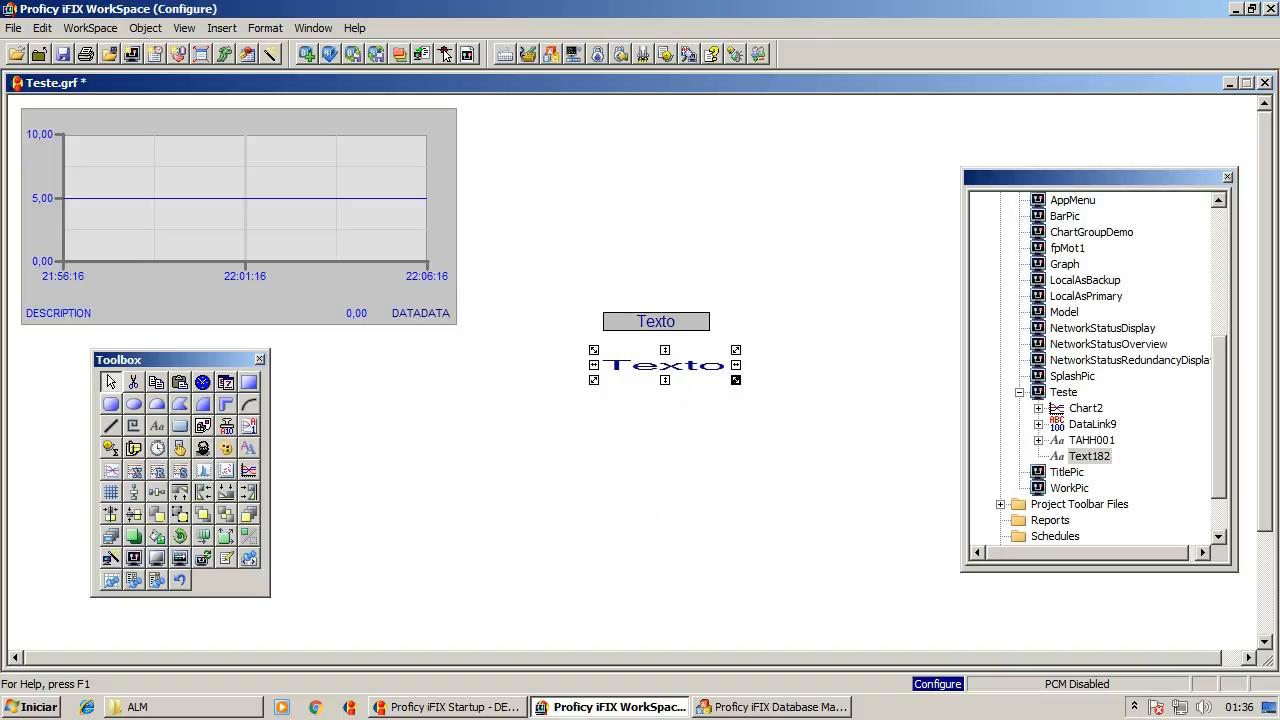
right_click(665, 365)
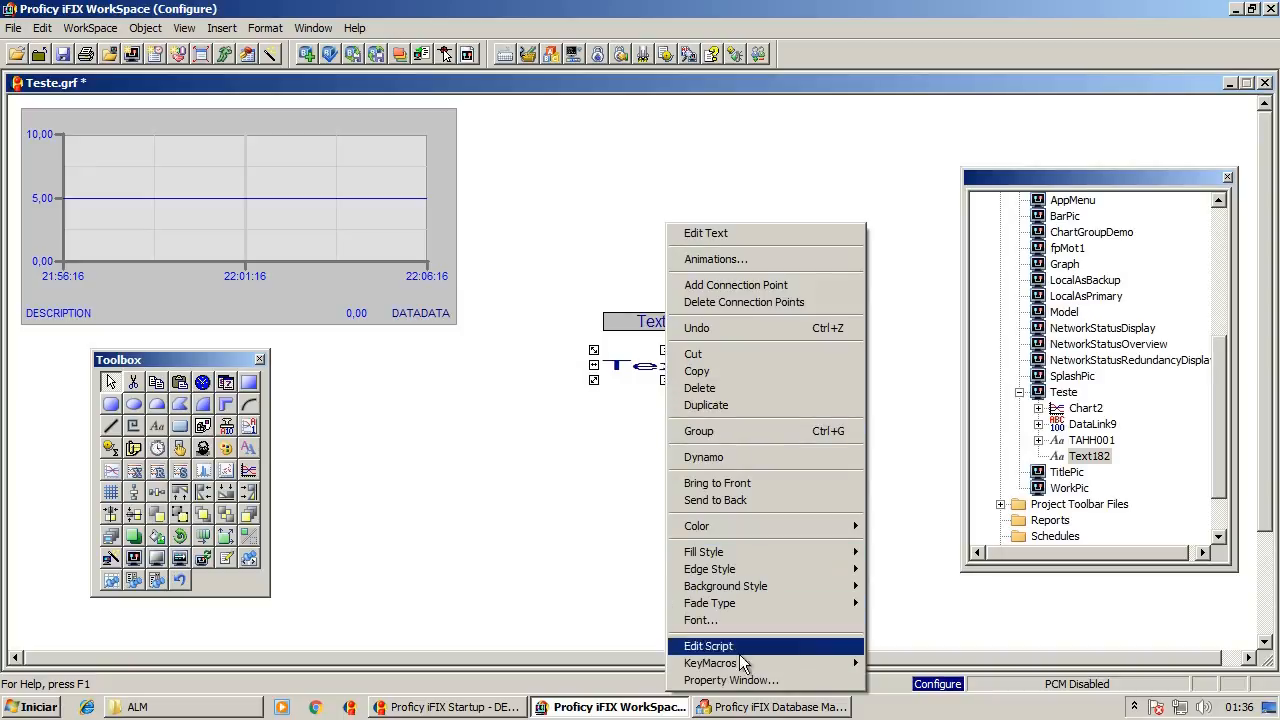
click(766, 686)
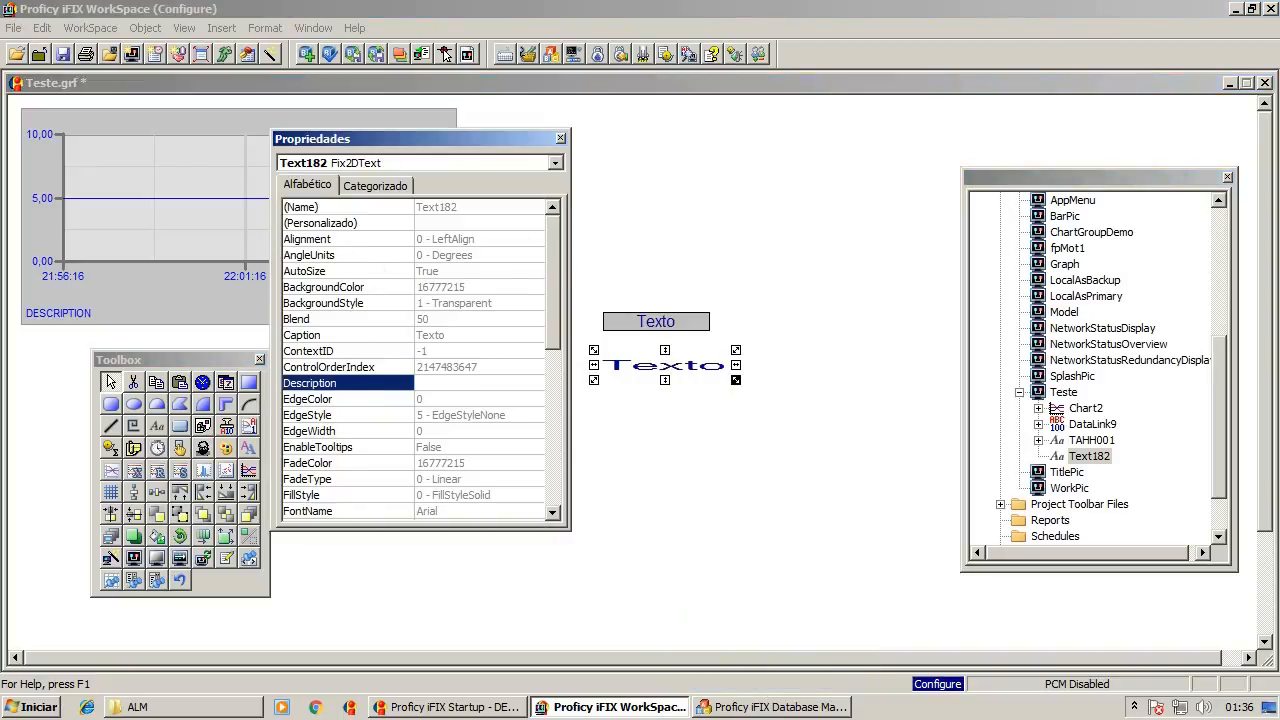
click(318, 271)
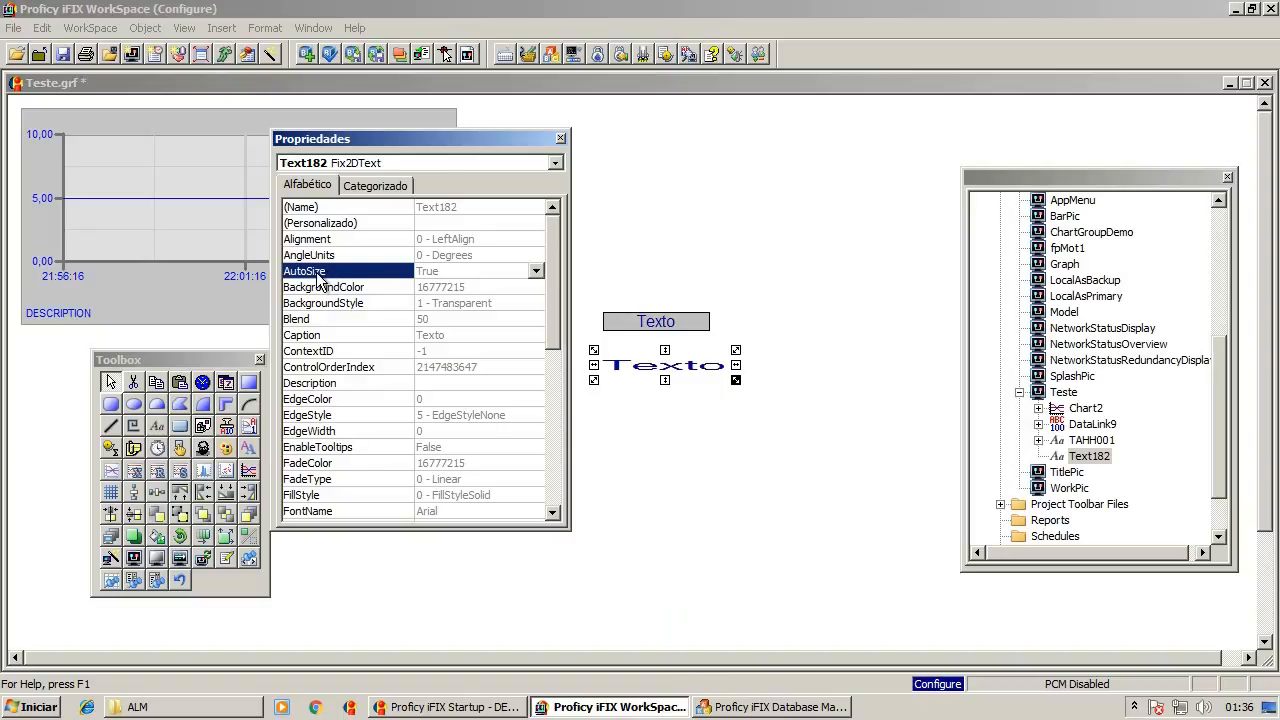
double_click(318, 274)
drag(553, 300, 554, 486)
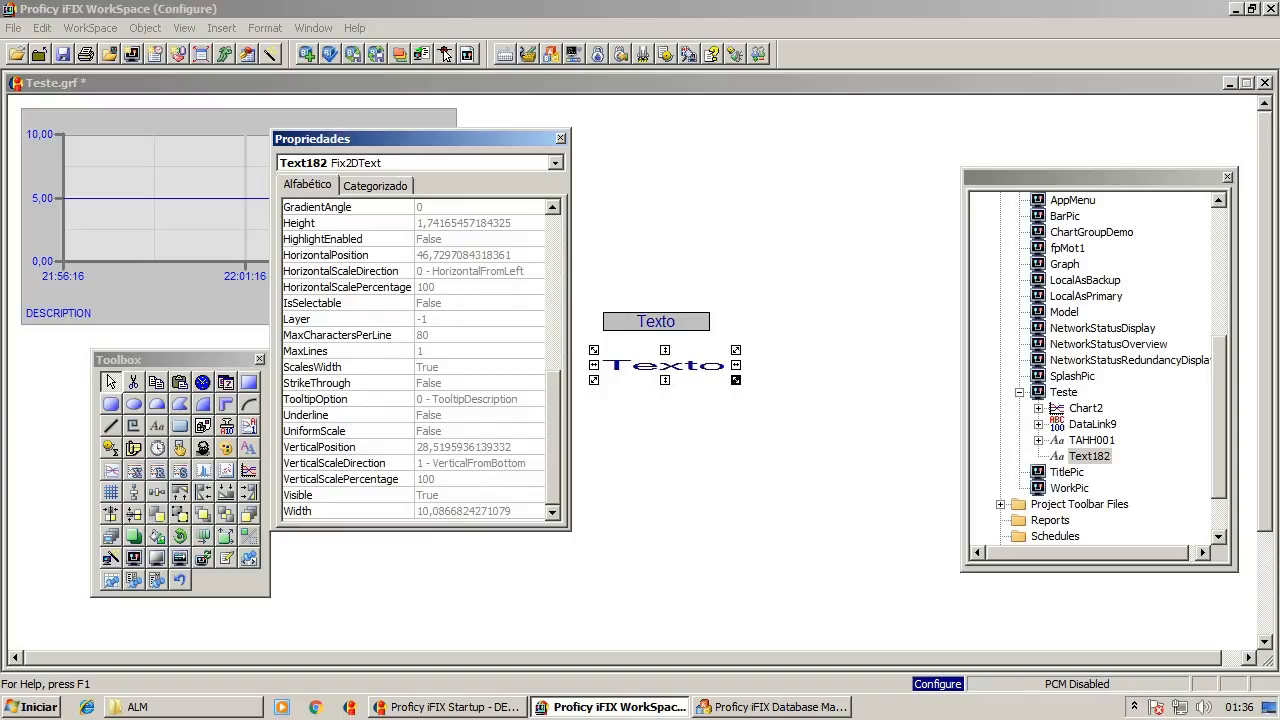
scroll(557, 337, up, 3)
drag(557, 337, 572, 523)
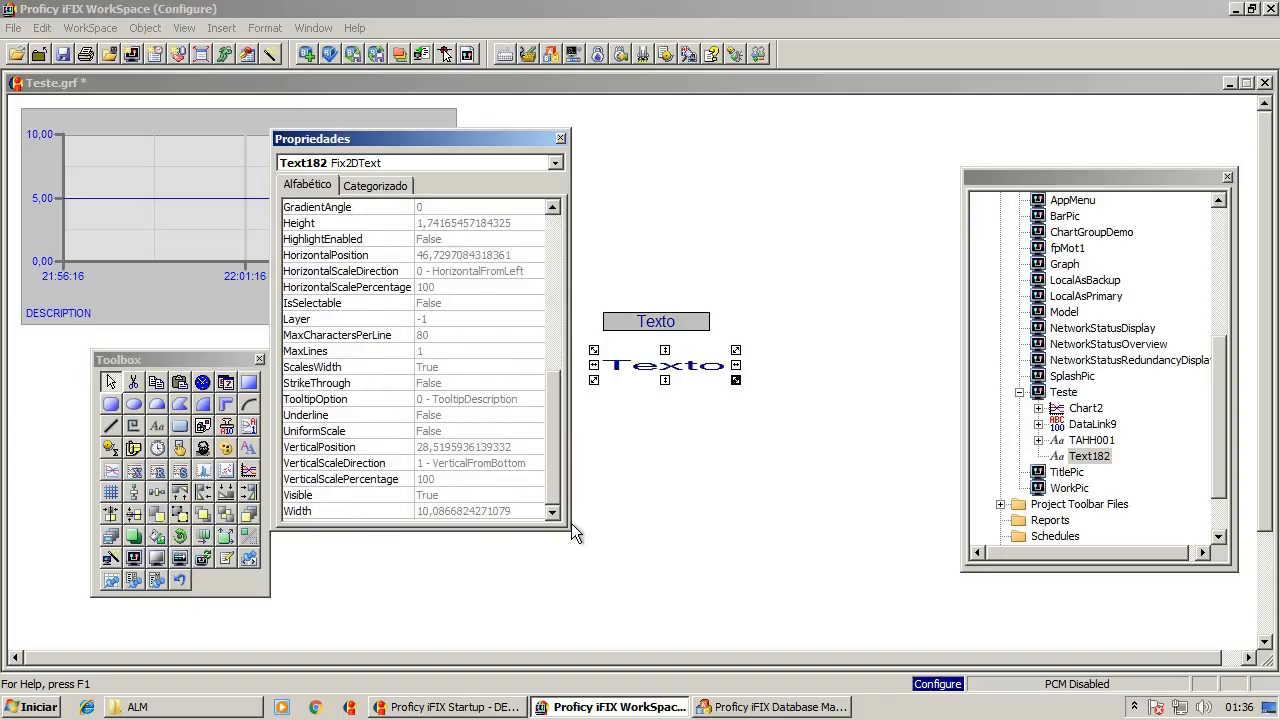
click(345, 431)
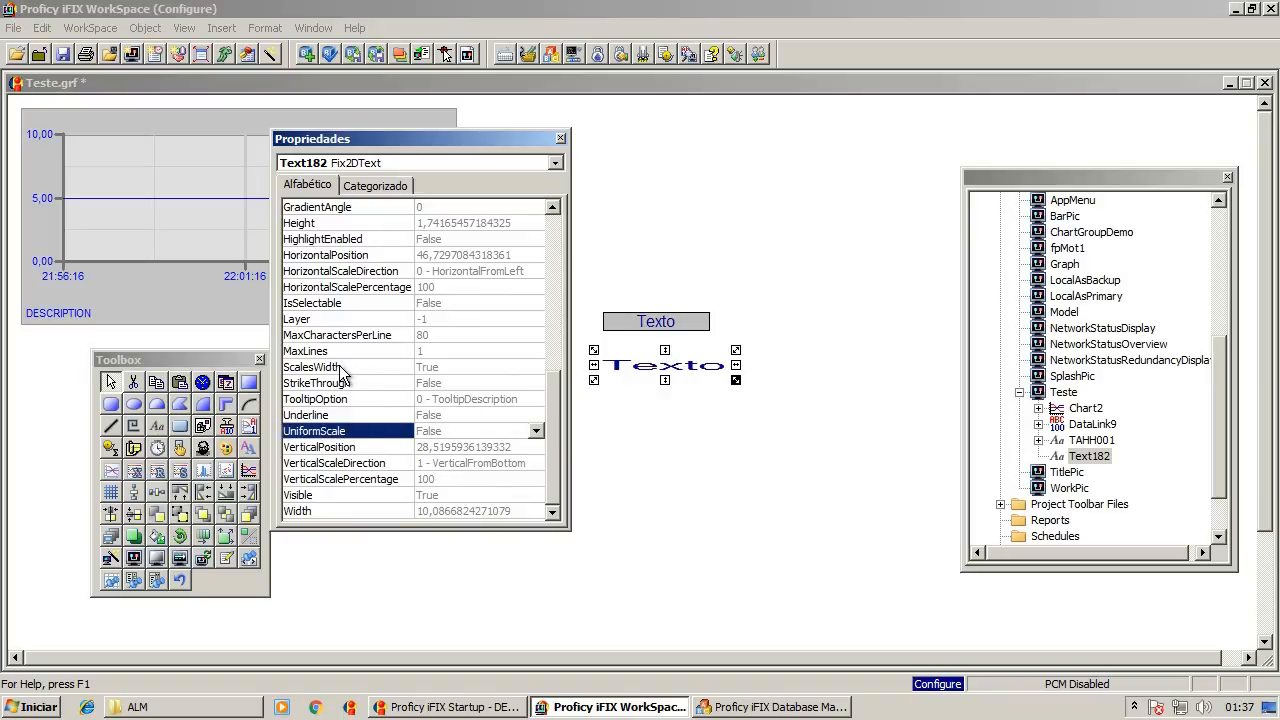
click(380, 366)
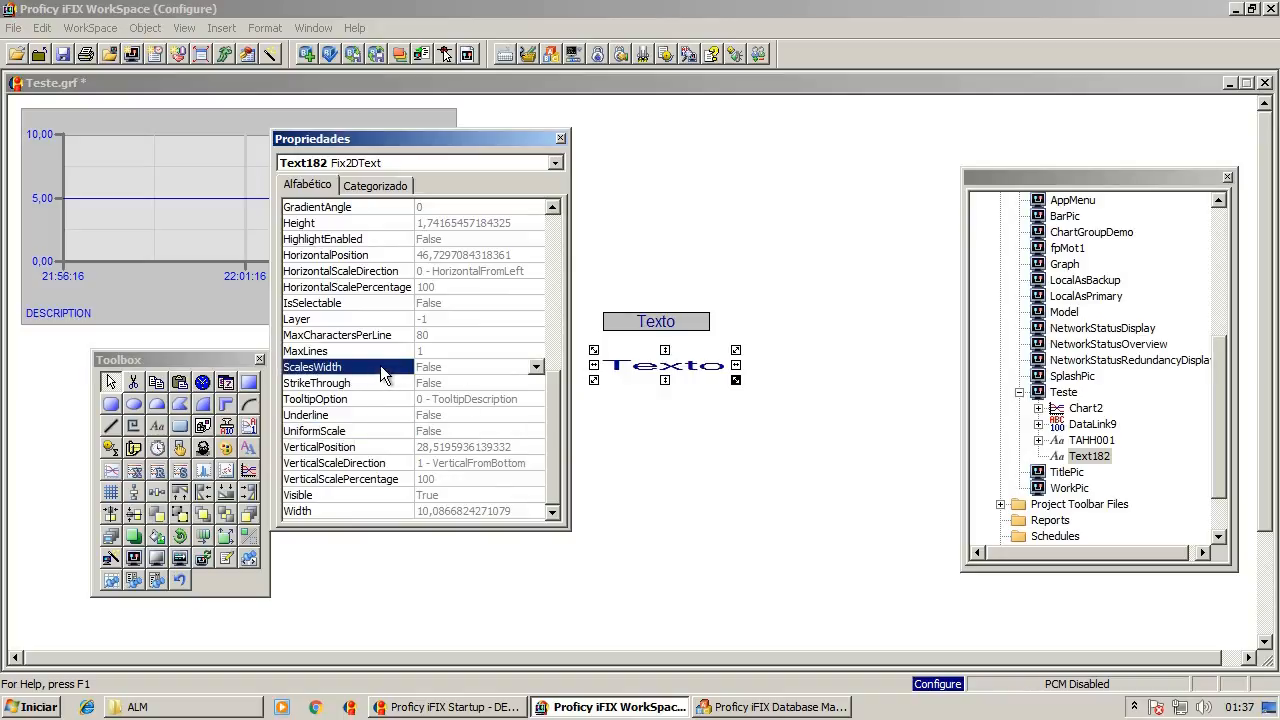
- Enlarge the Text182 label's box to about four times its height, and widen it beyond its caption
click(697, 484)
click(684, 366)
drag(737, 365, 815, 365)
drag(705, 381, 705, 469)
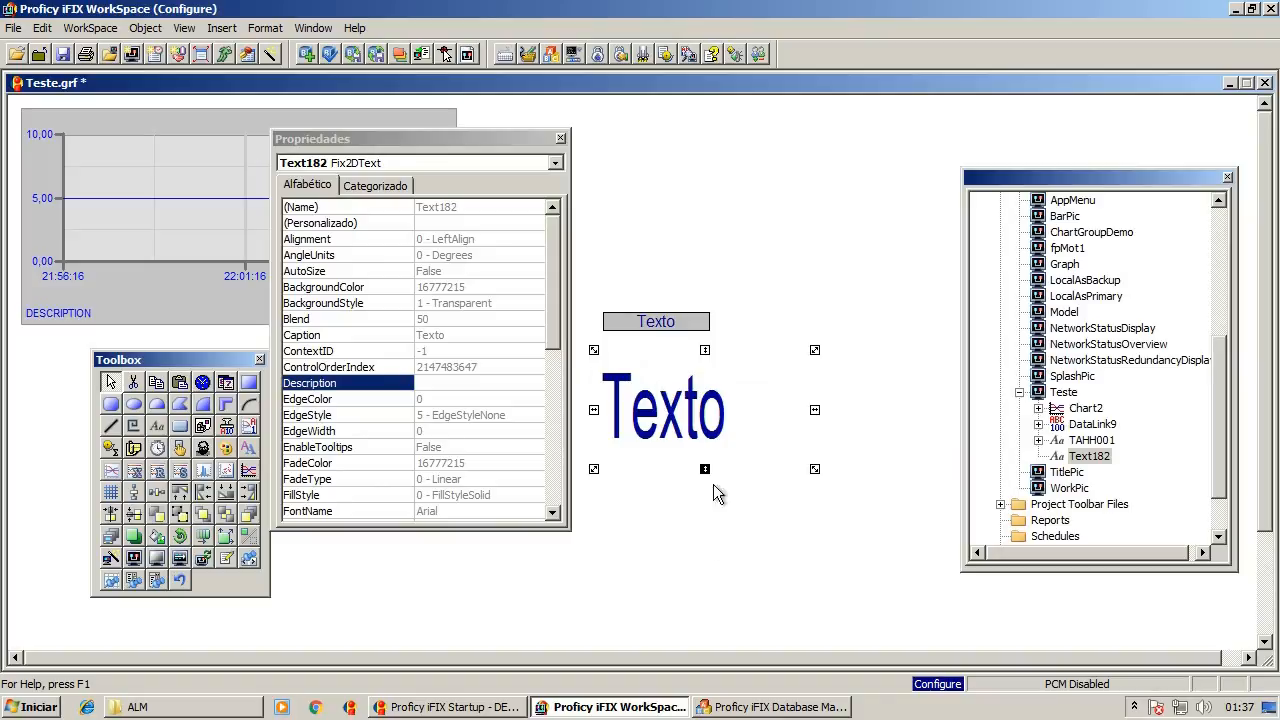
mouse_move(815, 409)
mouse_down()
mouse_move(687, 410)
mouse_move(791, 409)
mouse_up()
- Set the Text182 label's FontSize property to 10
click(330, 326)
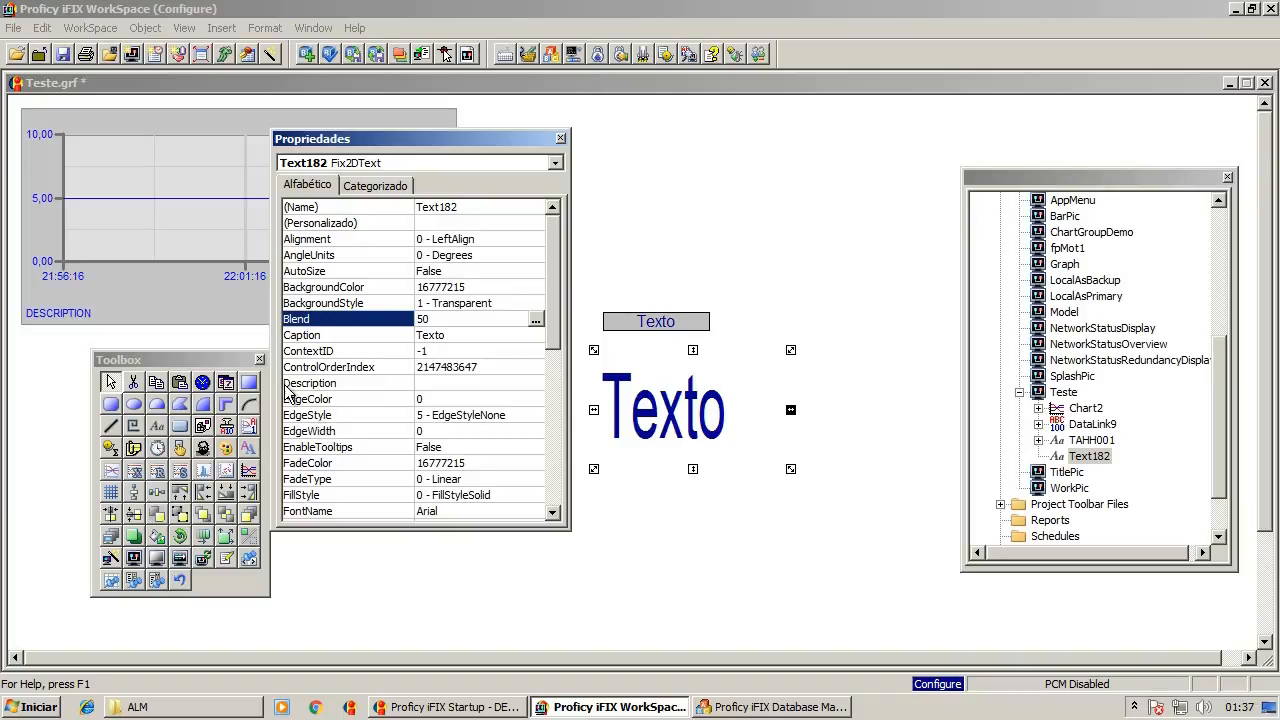
click(308, 368)
scroll(335, 370, down, 2)
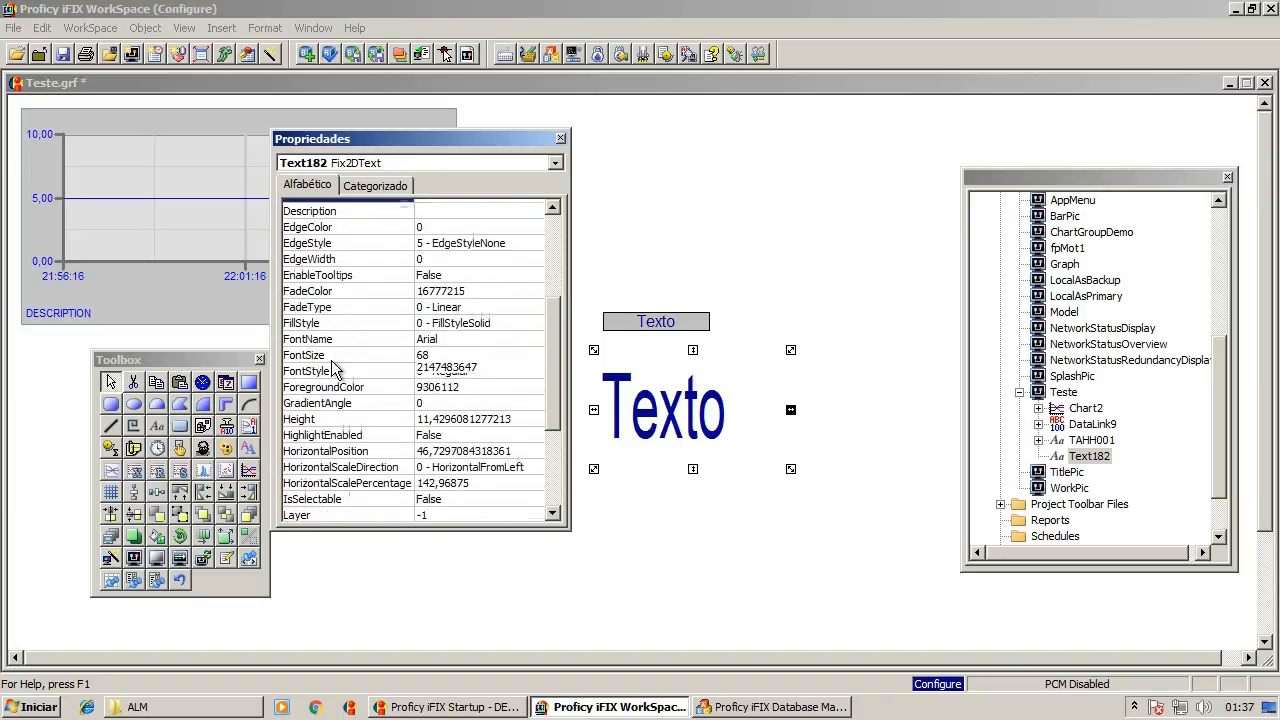
click(316, 337)
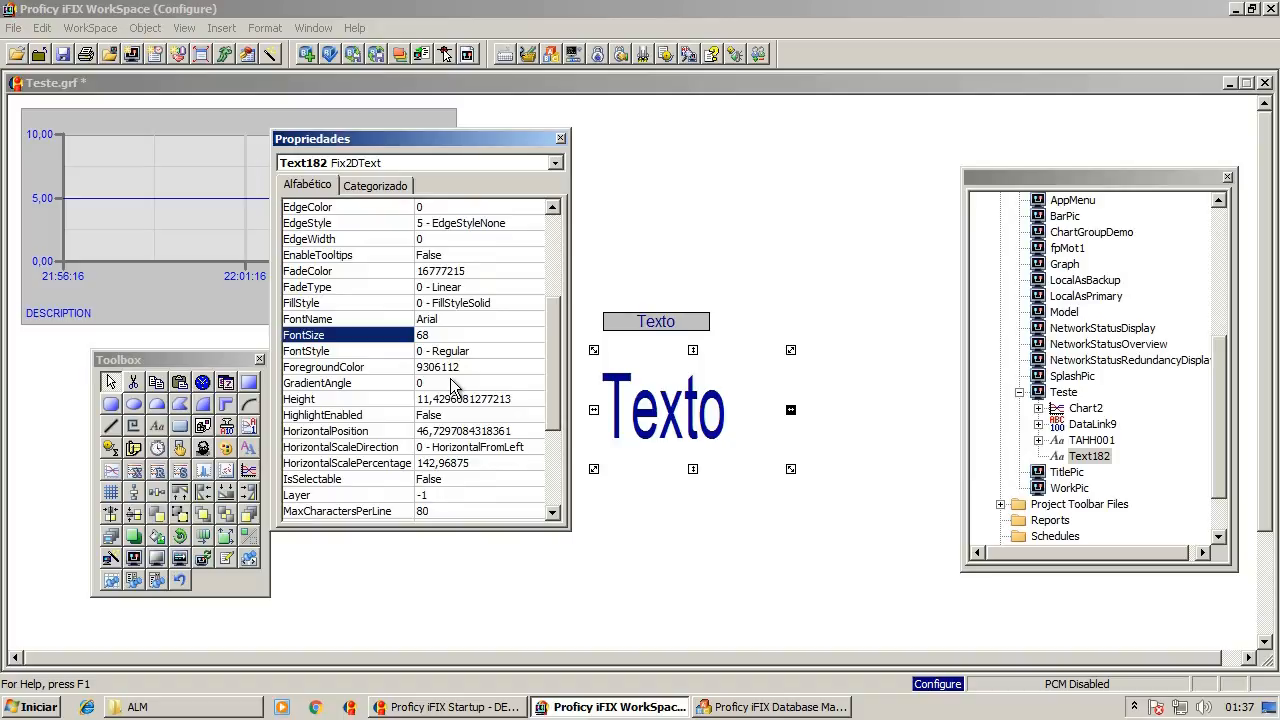
text(10)
key(Return)
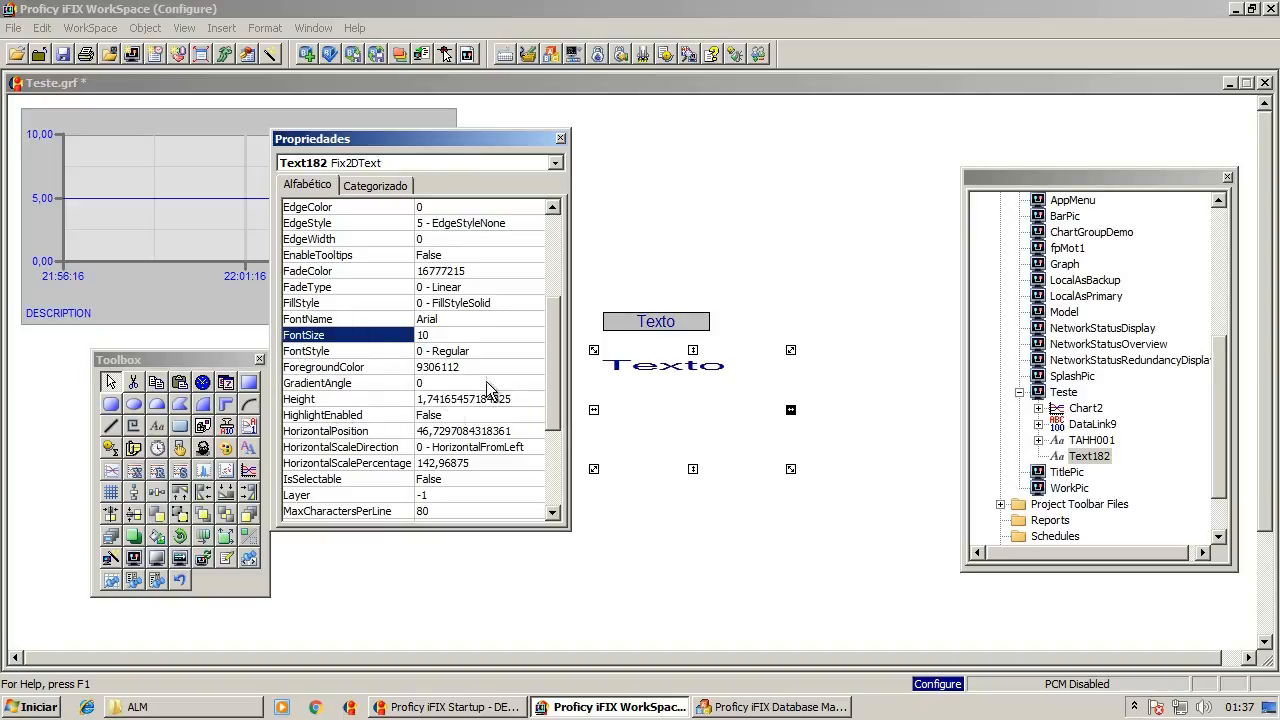
- Delete the second text label, Text182, from the Teste picture
click(650, 400)
click(683, 368)
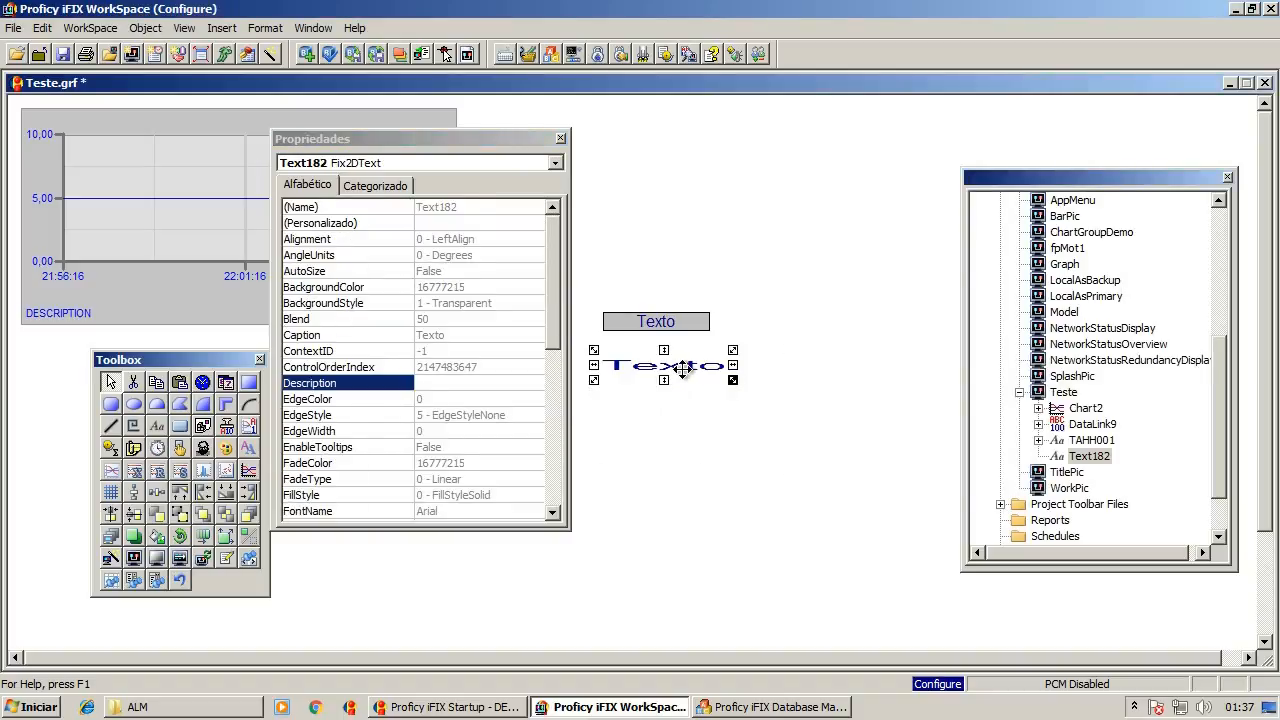
key(Delete)
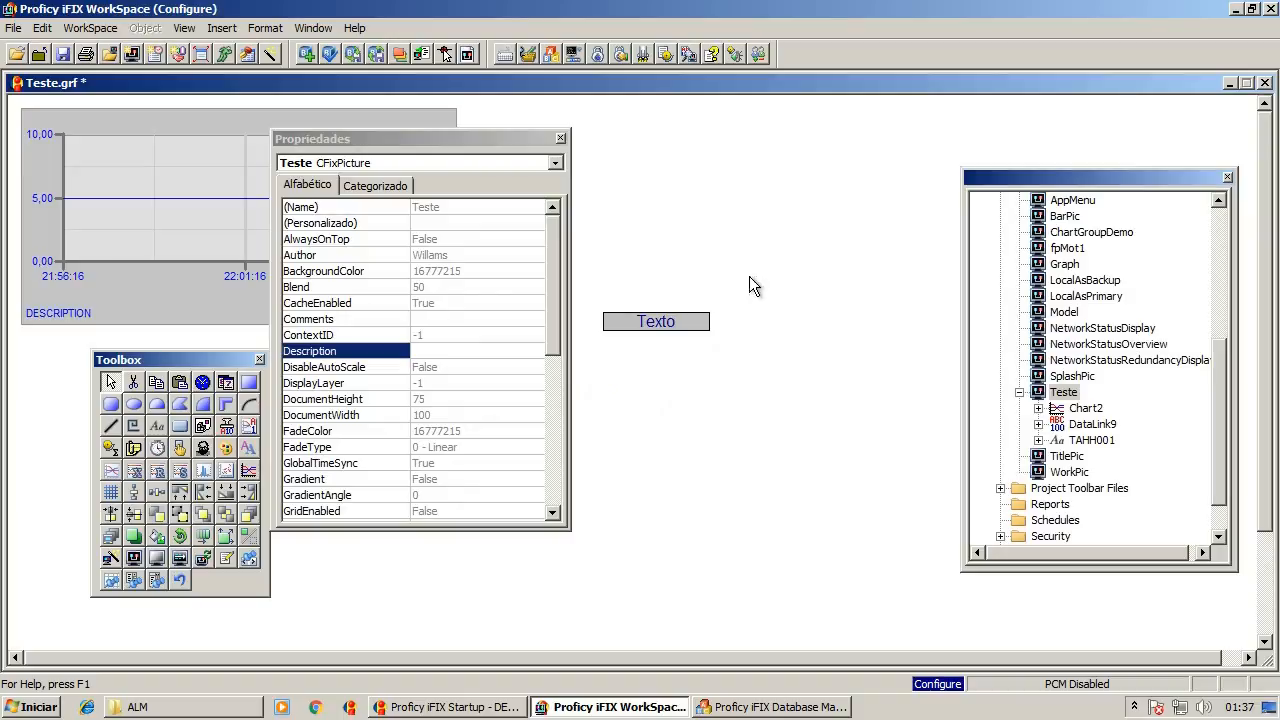
- Review the TAHH001 label's AutoSize, ScalesWidth and UniformScale properties
click(652, 321)
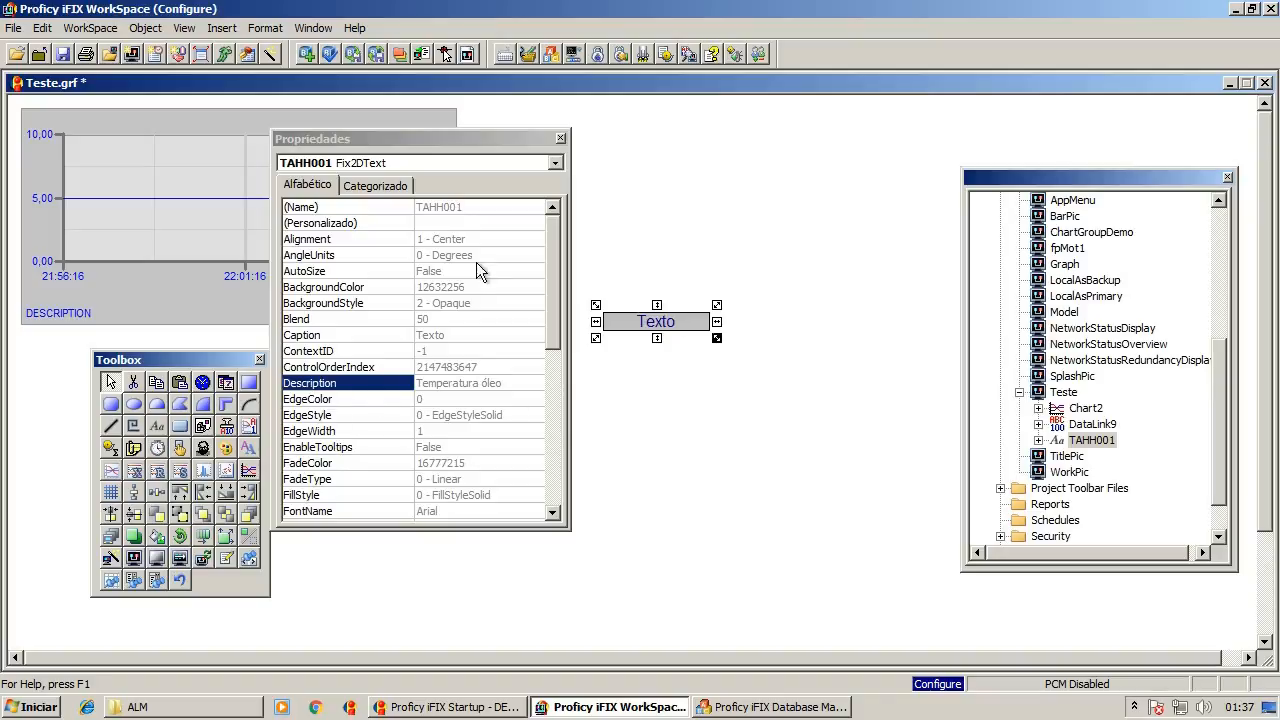
click(316, 271)
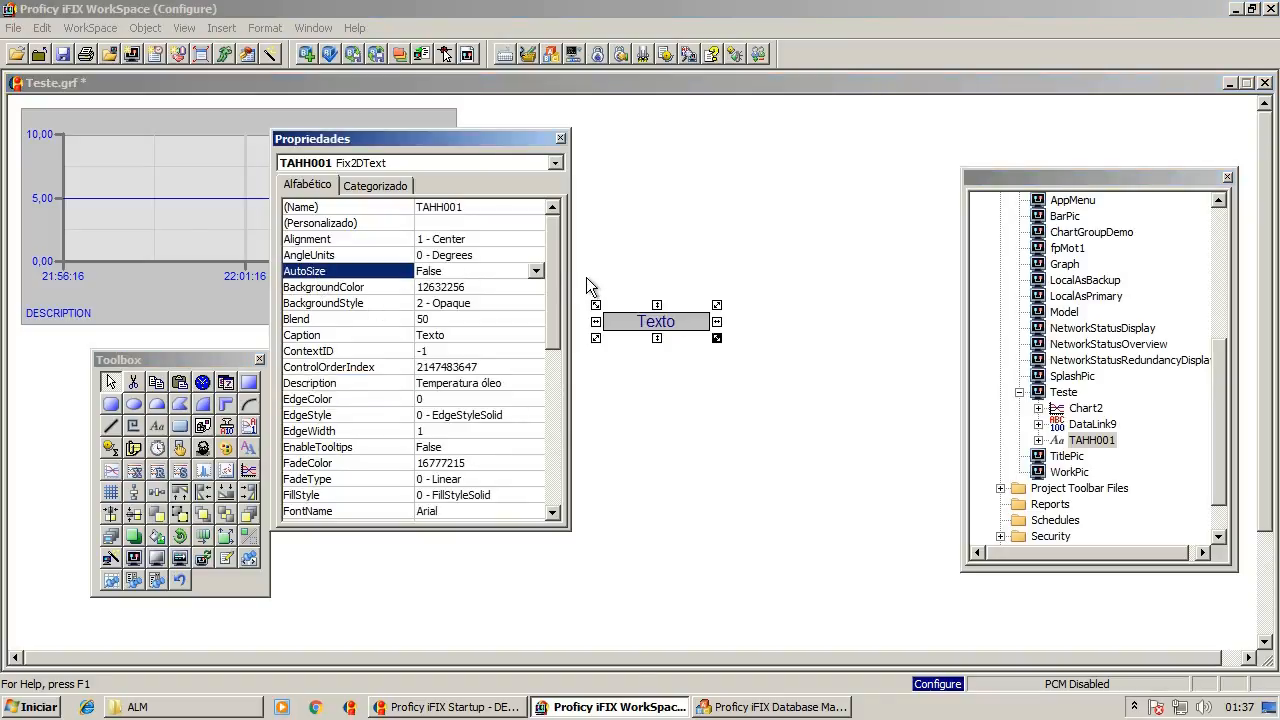
drag(554, 241, 552, 257)
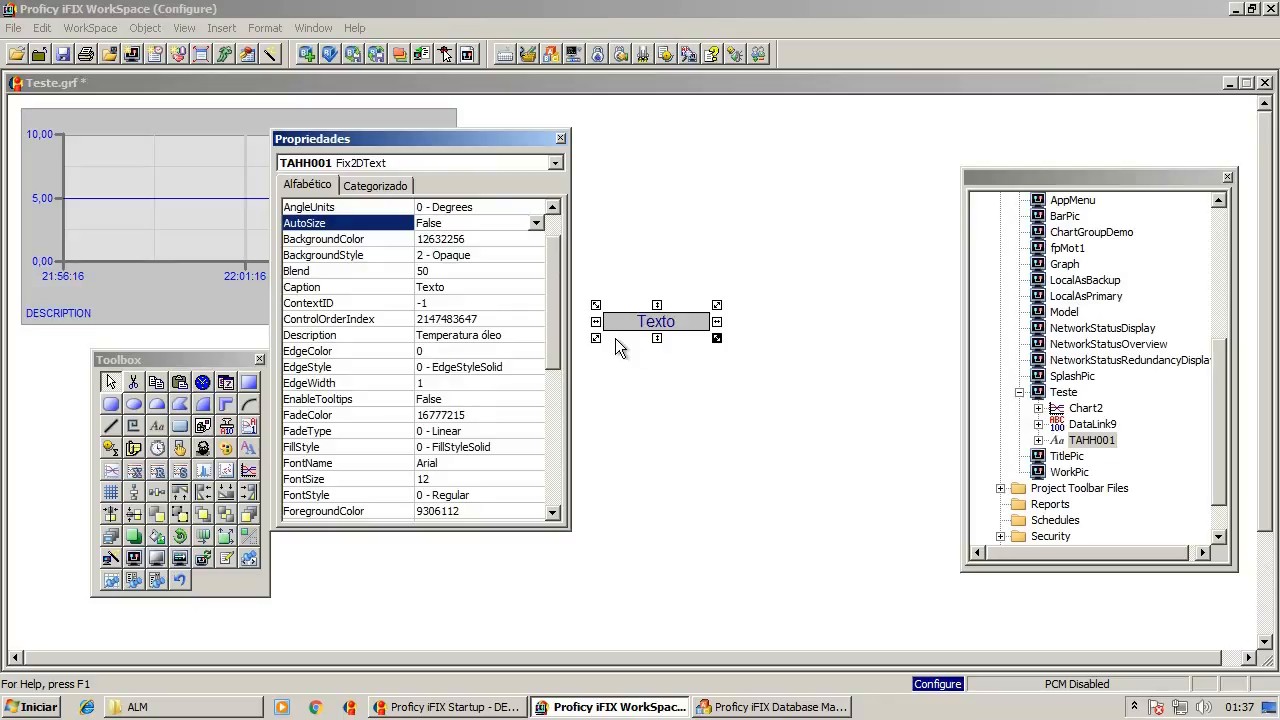
drag(557, 270, 559, 449)
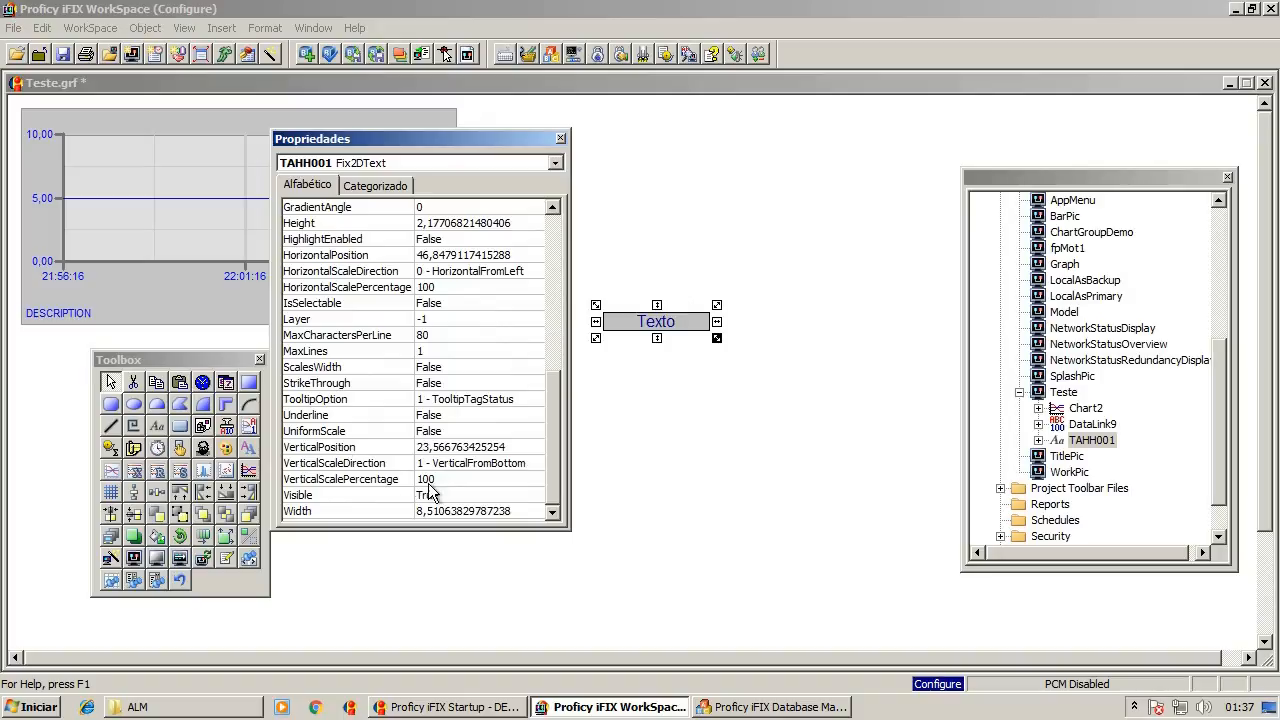
click(308, 370)
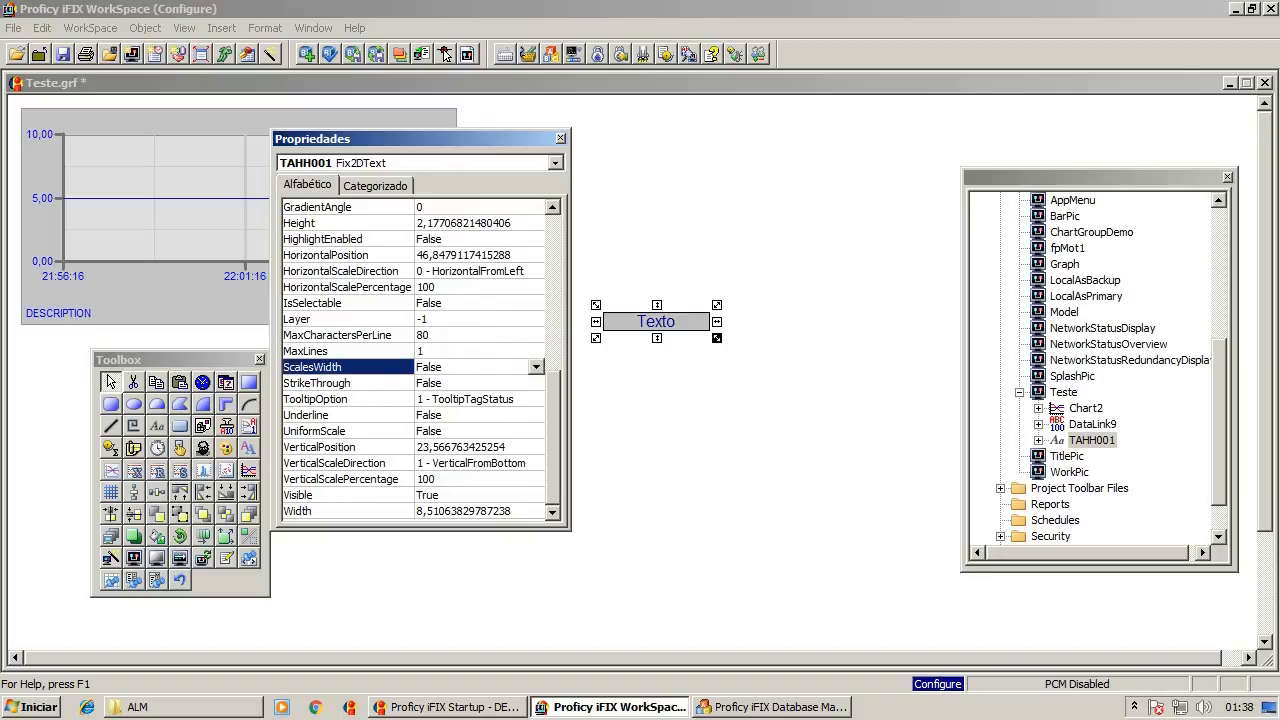
click(665, 250)
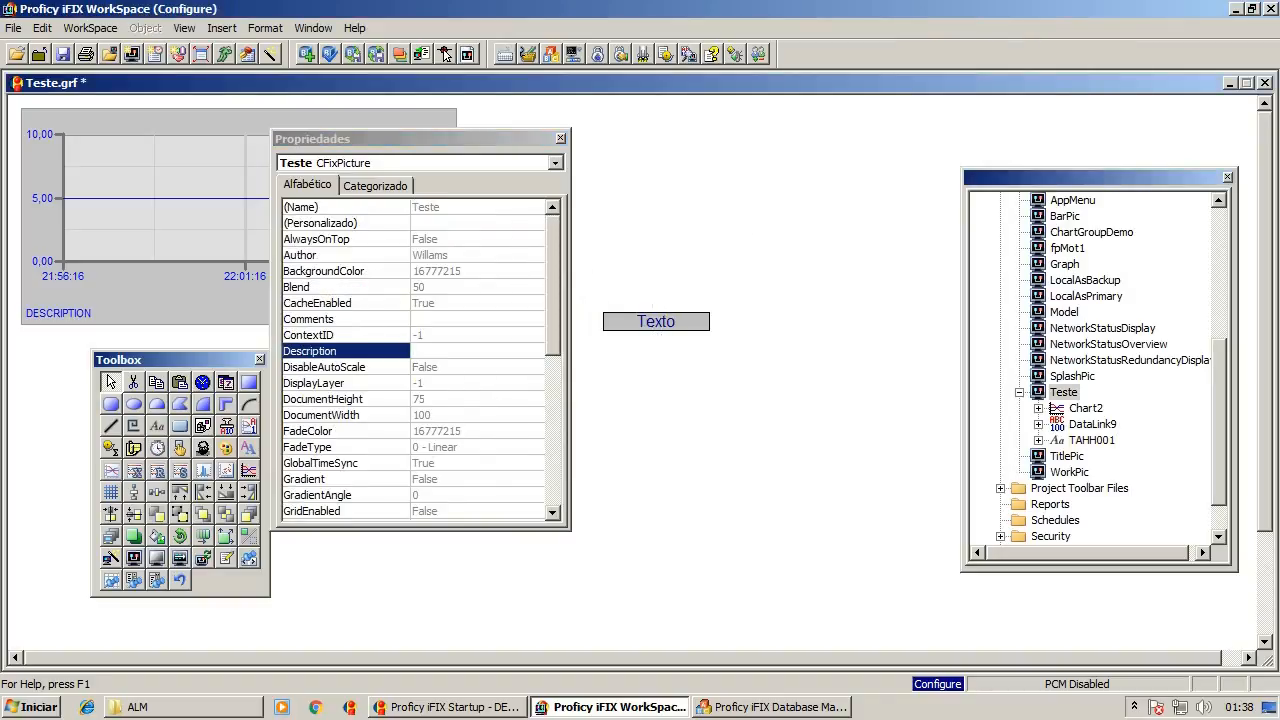
click(656, 321)
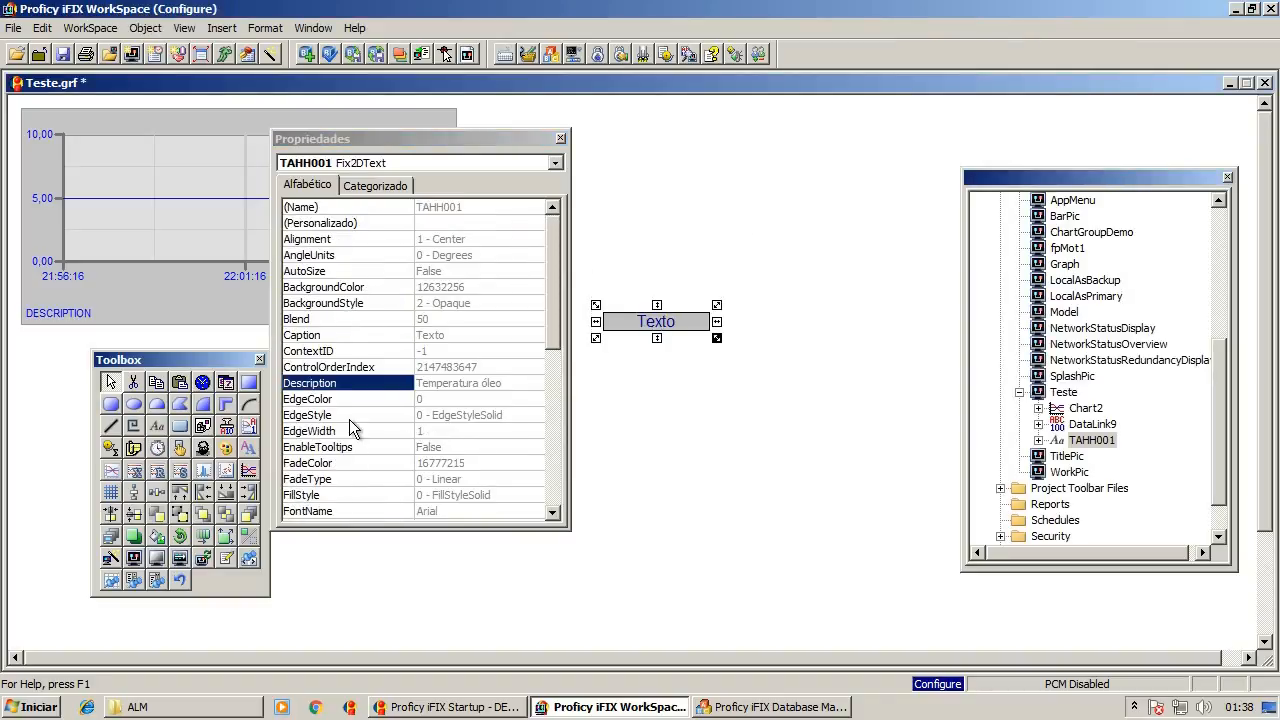
scroll(345, 413, down, 8)
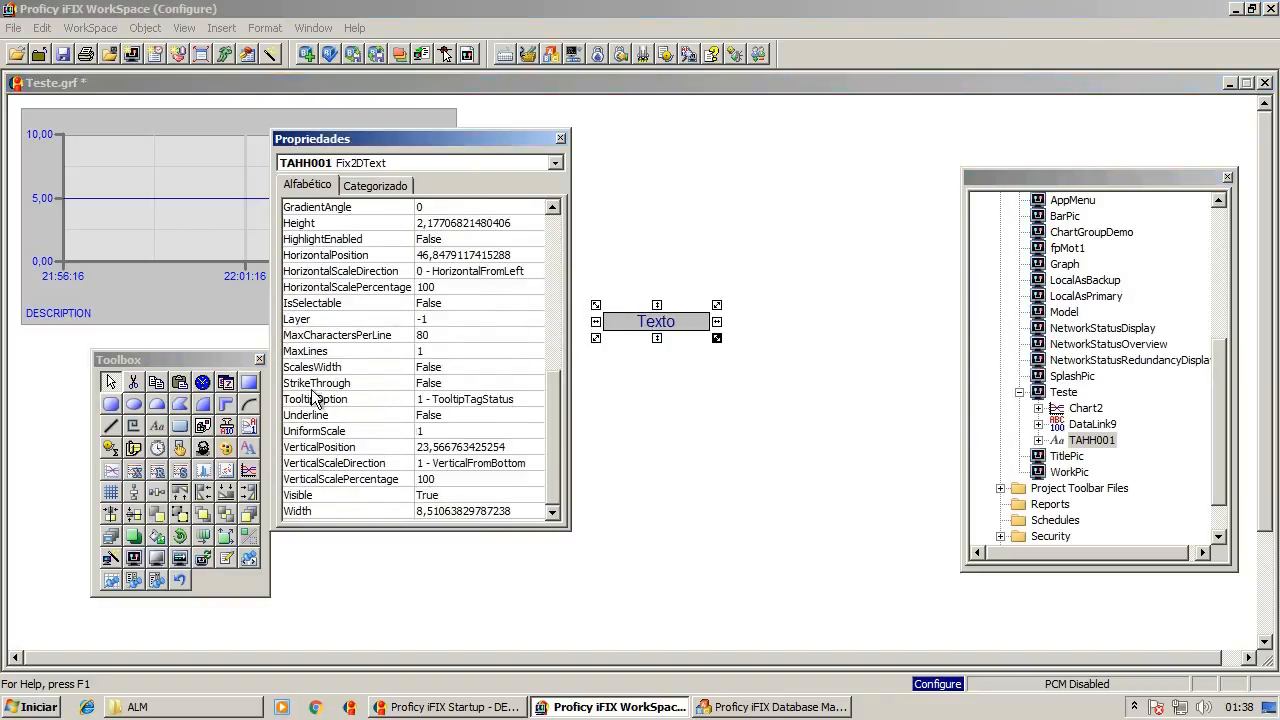
click(330, 369)
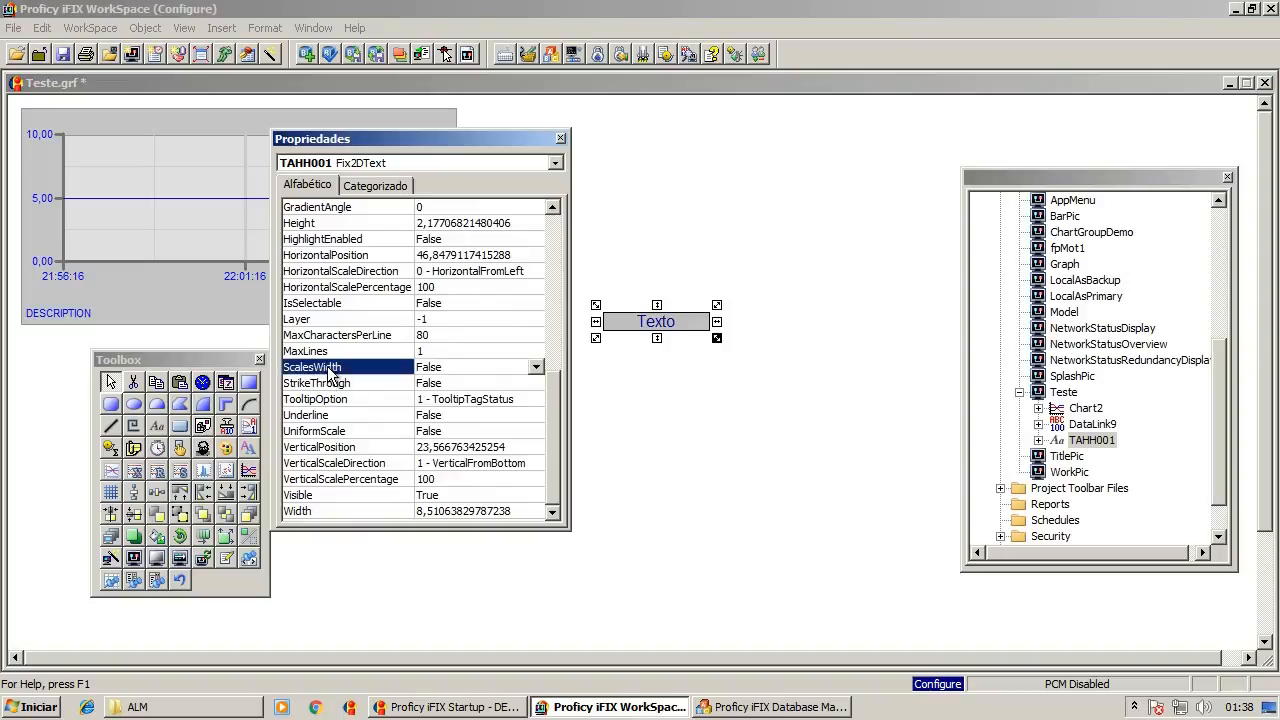
click(300, 434)
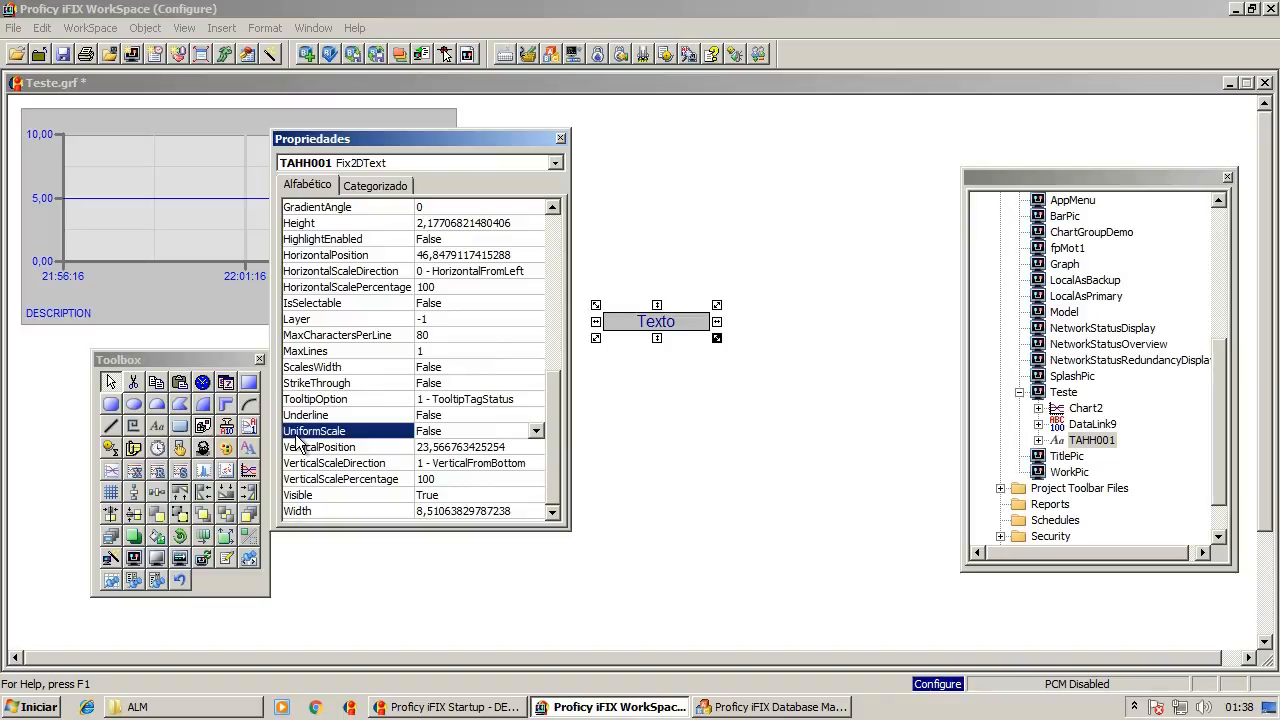
- Widen the TAHH001 label's box by about a quarter and move the label up and slightly to the right
click(670, 372)
click(658, 320)
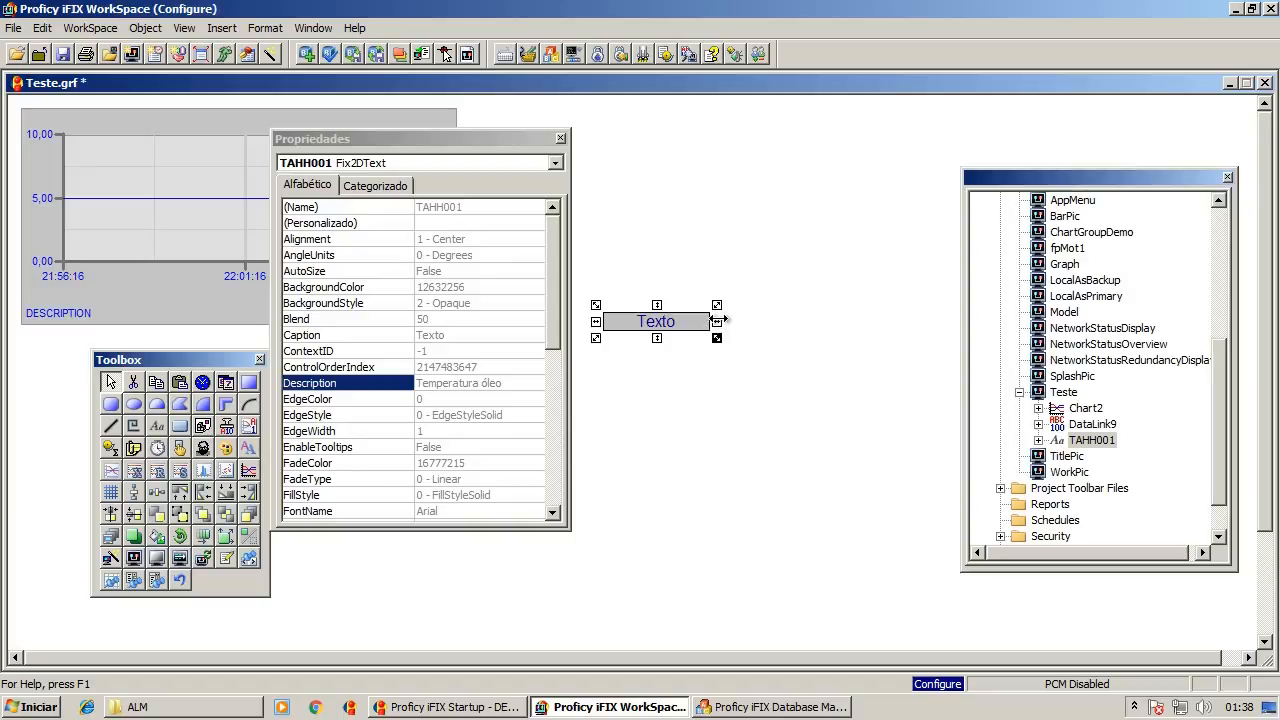
drag(717, 322, 742, 321)
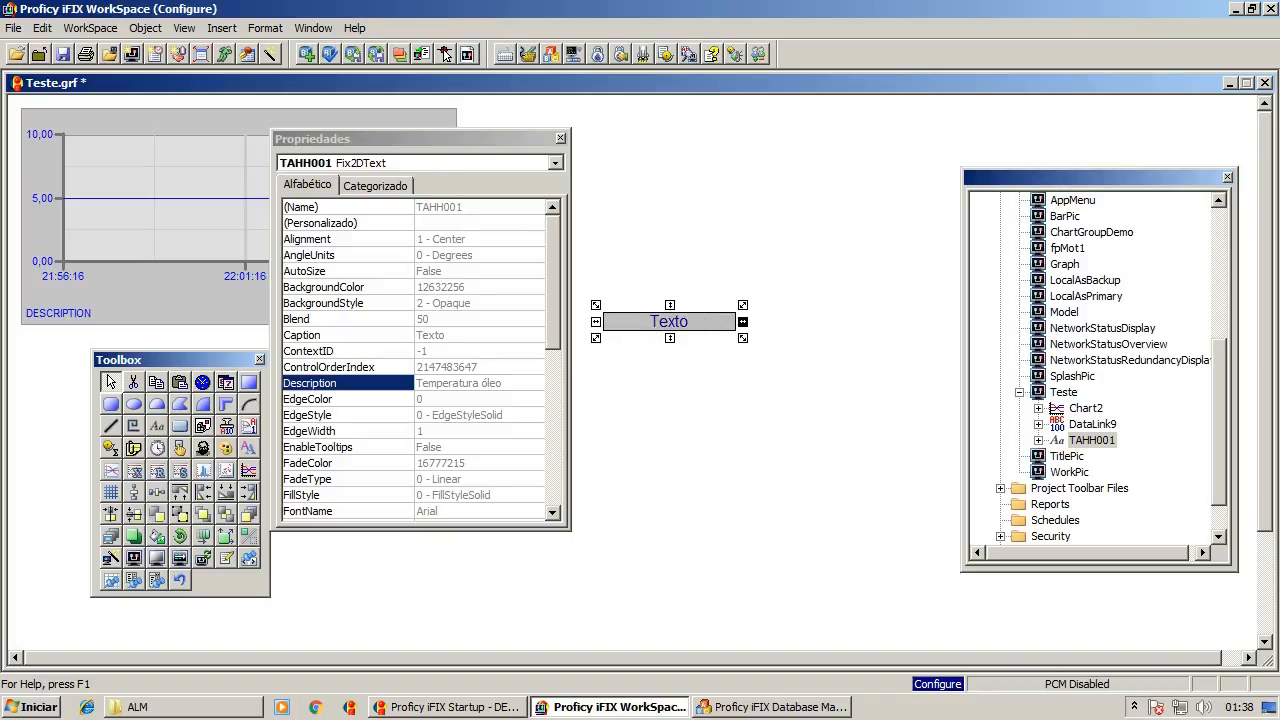
click(658, 416)
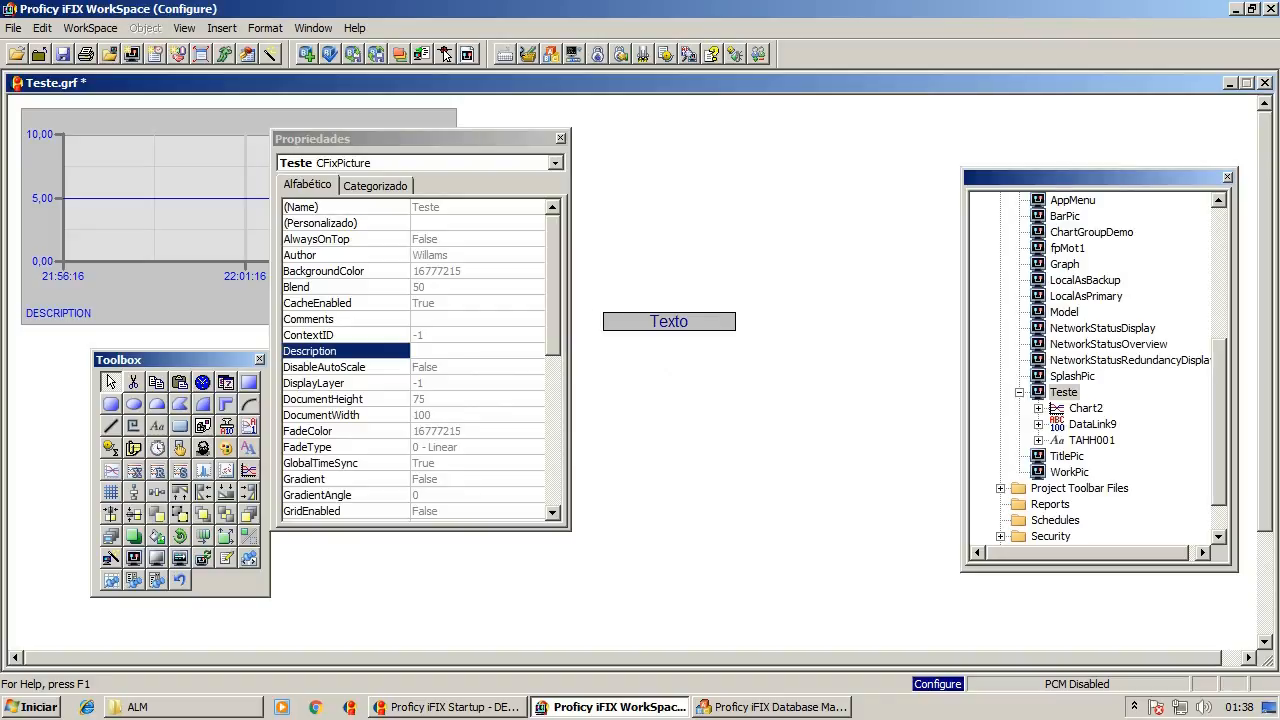
drag(690, 322, 730, 209)
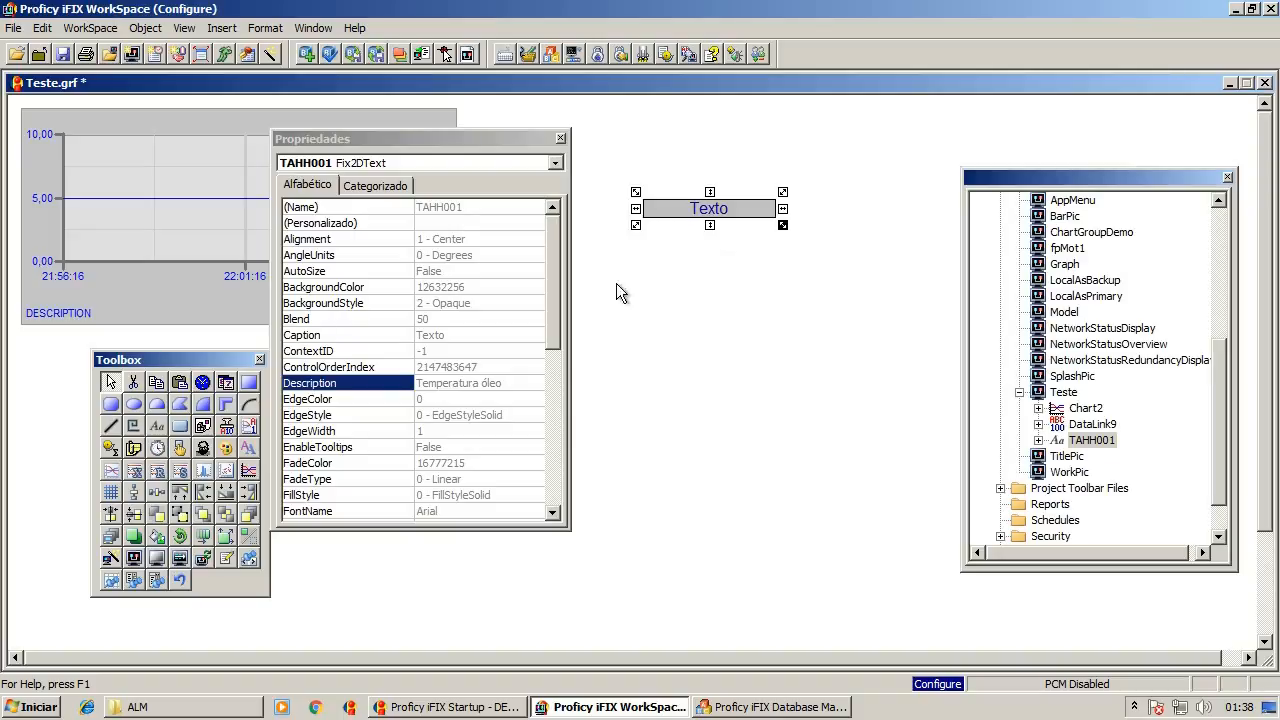
- Add a datalink with the source Fix32.CURSIFX.TSHH001.F_CV centered just below the TAHH001 label and select it
click(227, 428)
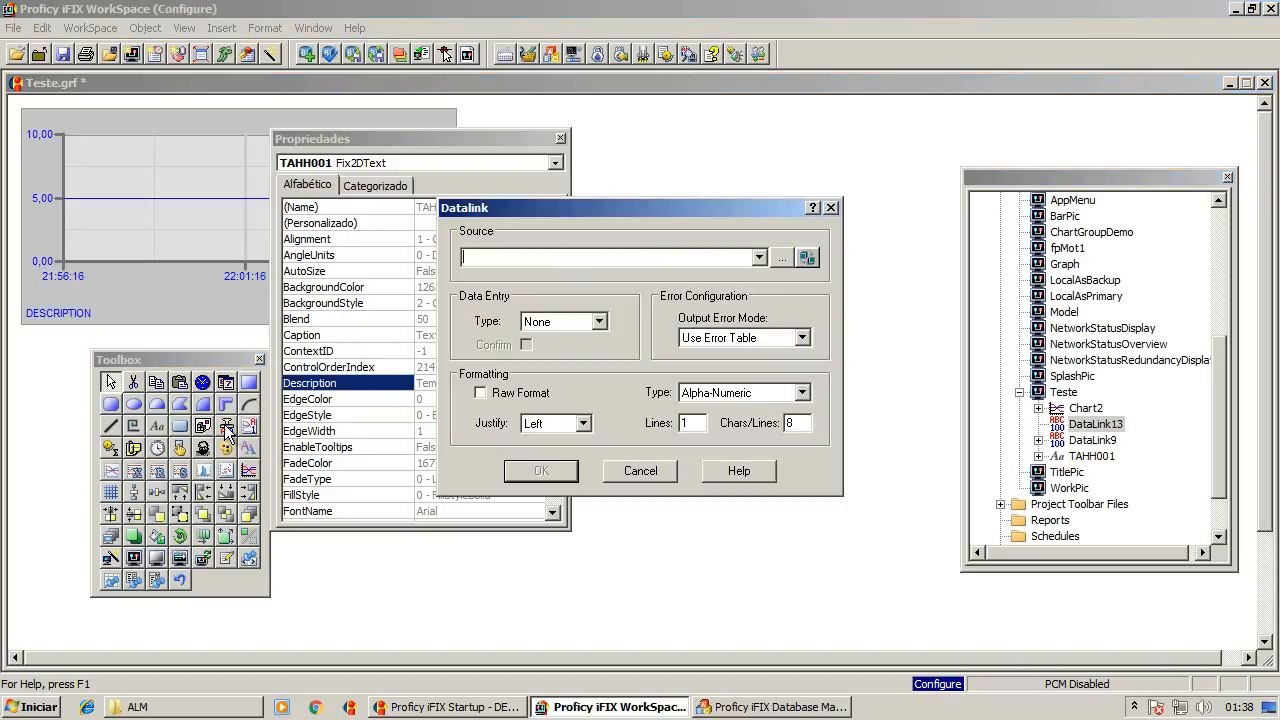
click(760, 258)
click(600, 275)
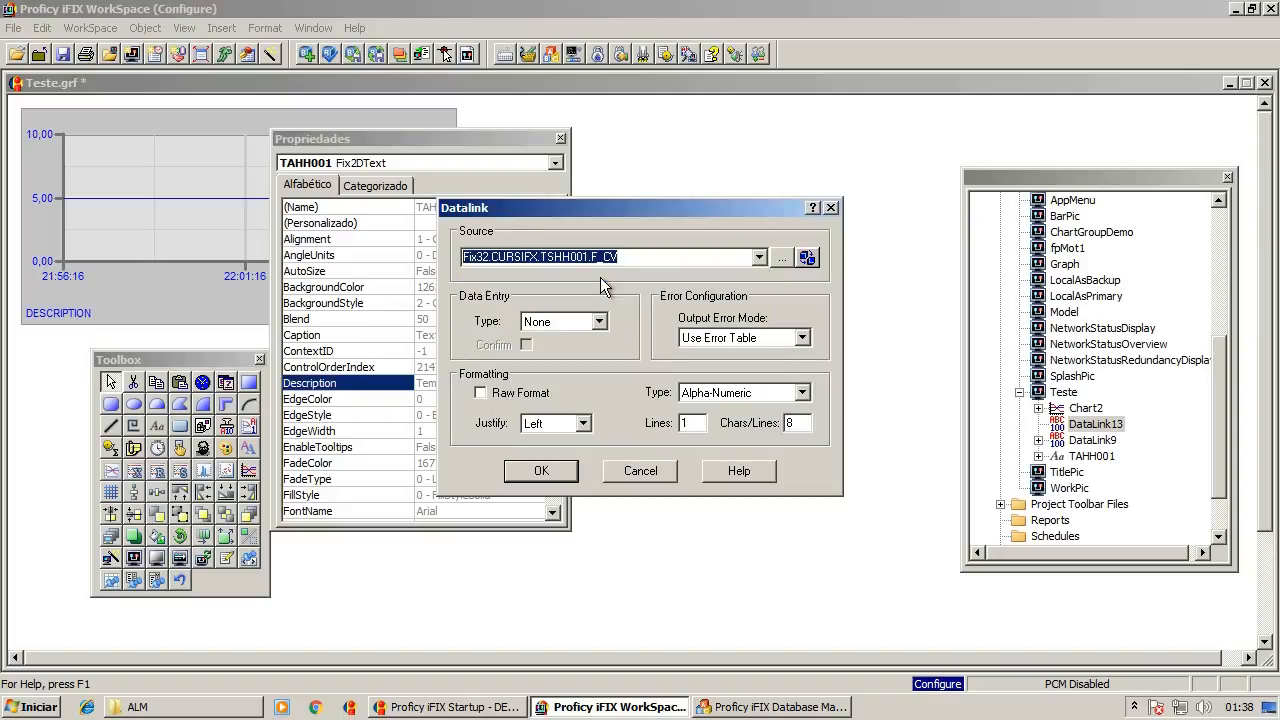
click(537, 471)
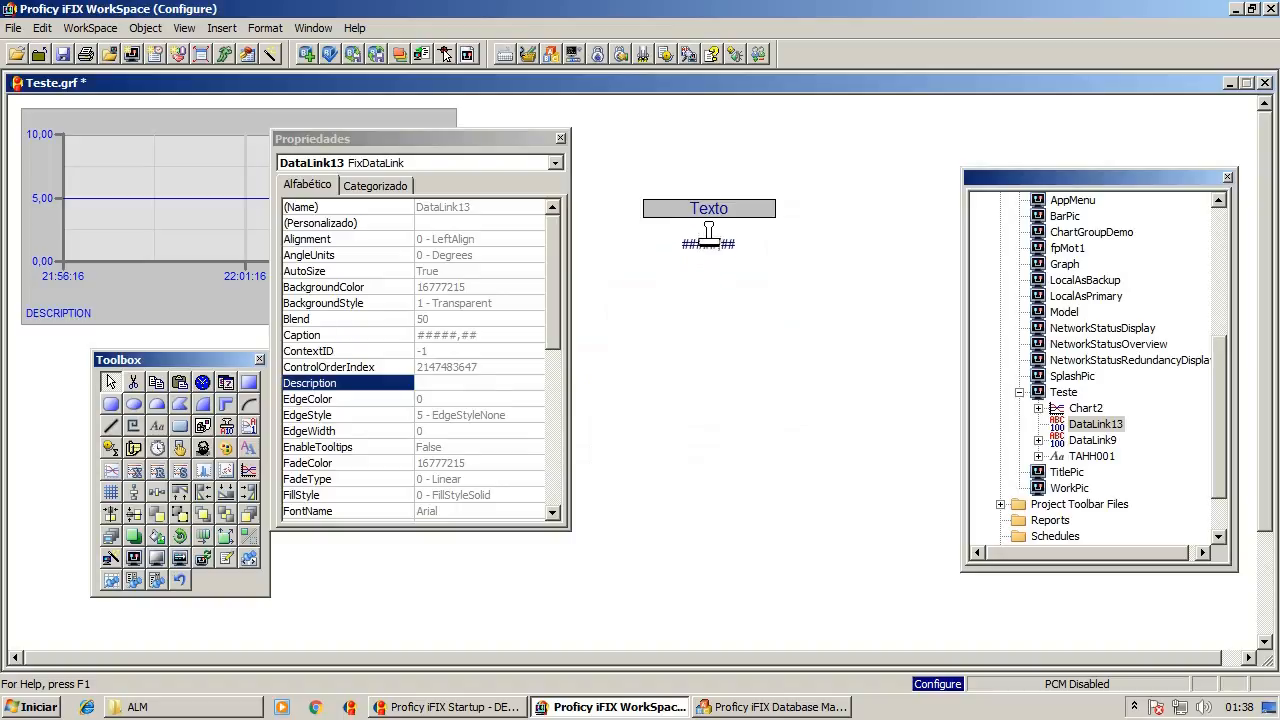
click(708, 242)
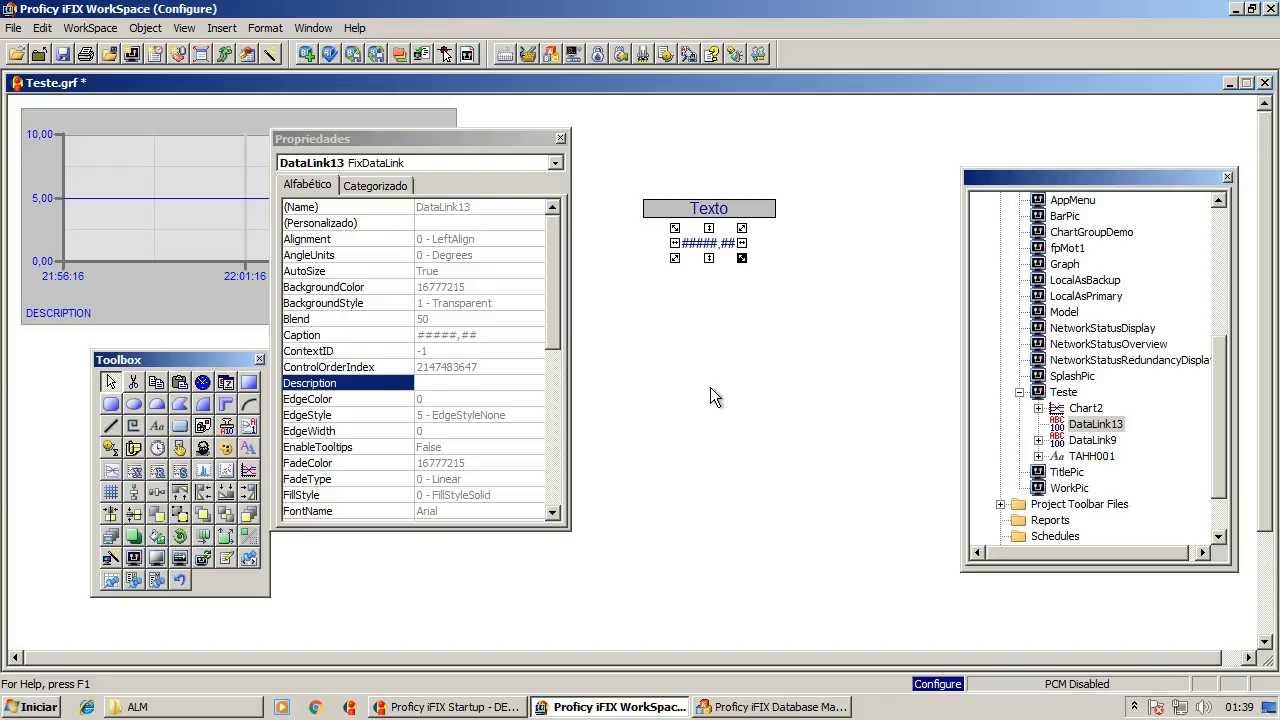
click(710, 397)
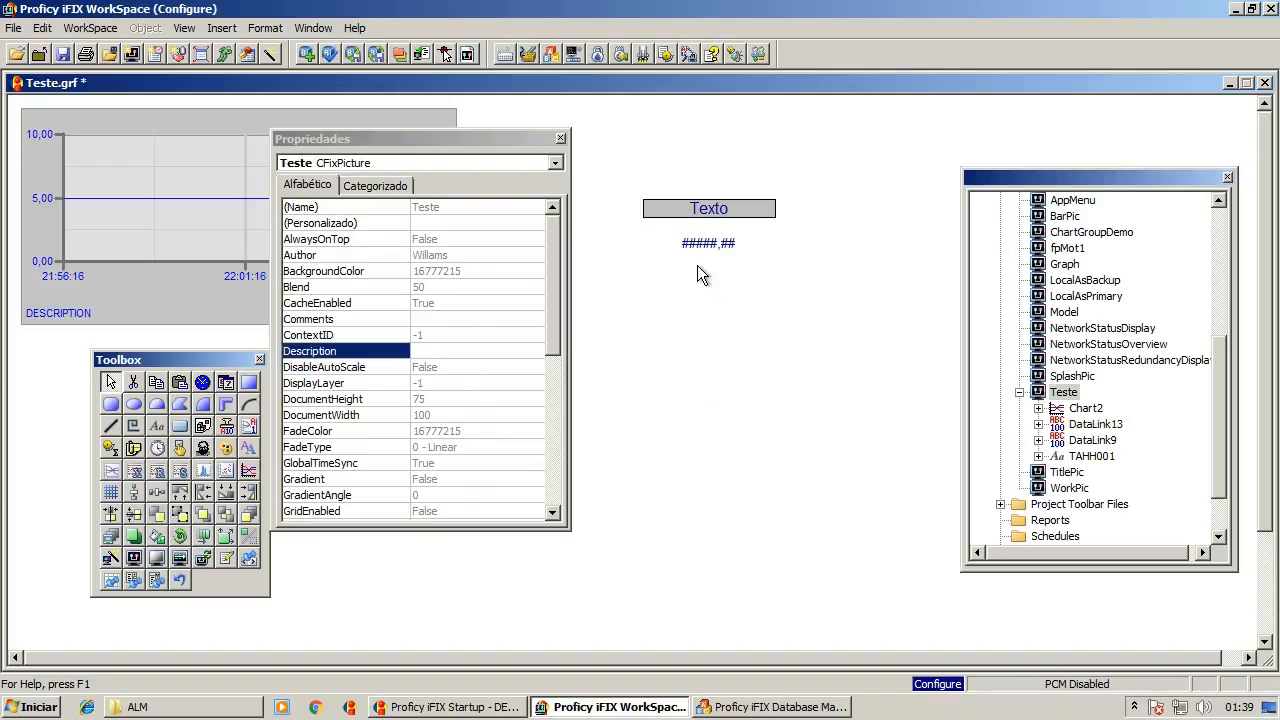
click(709, 242)
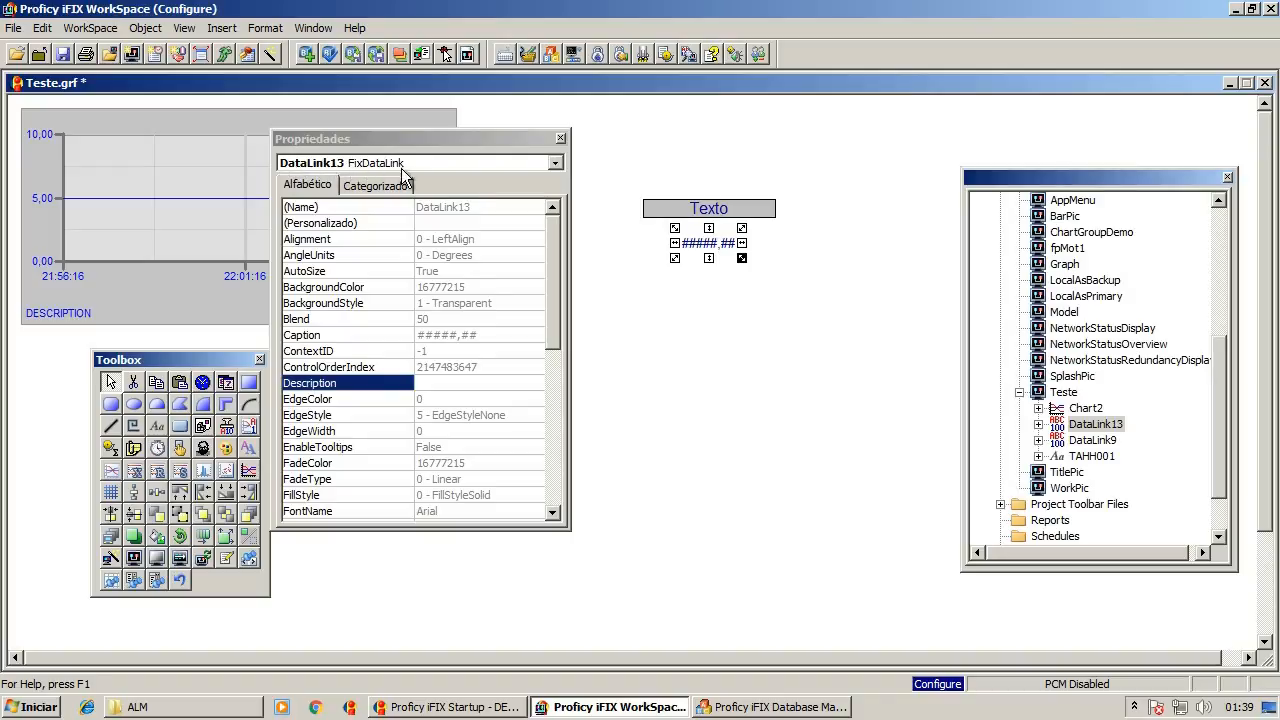
- Examine the caption's data source, conversion and formatting settings in the TSHH001 datalink's advanced text animations, leaving them as they are
click(670, 208)
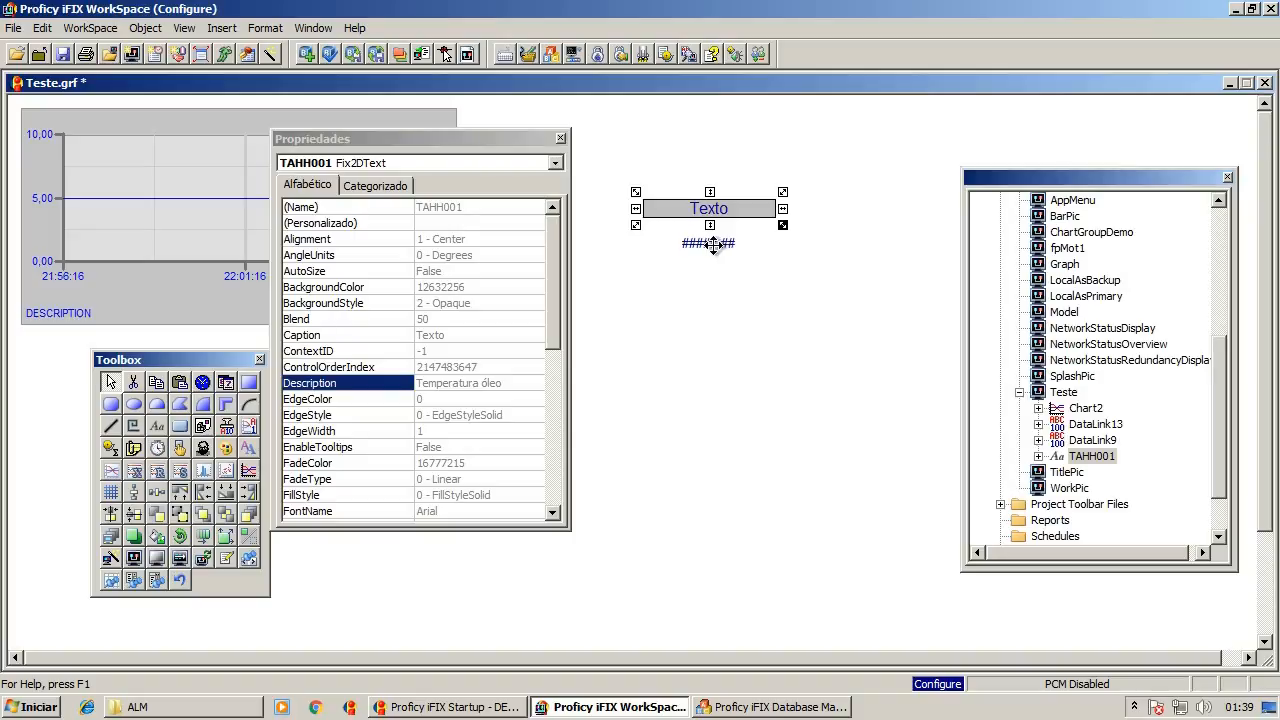
right_click(712, 243)
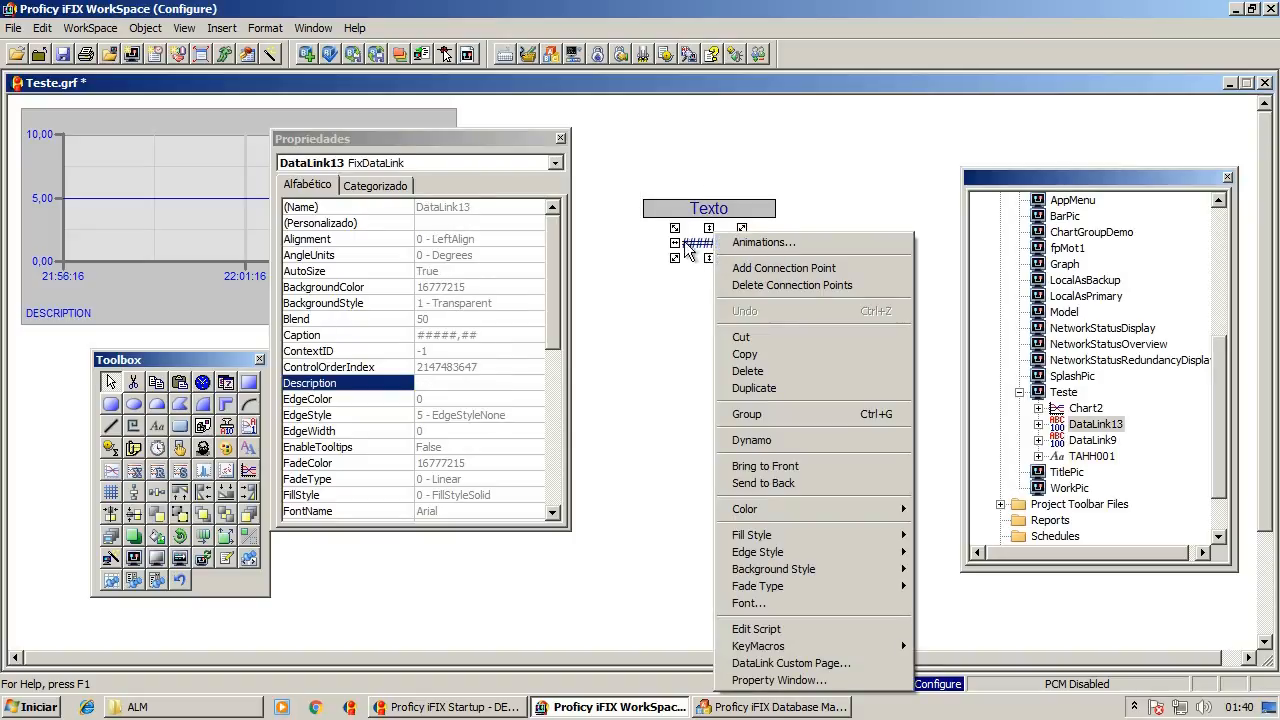
click(771, 244)
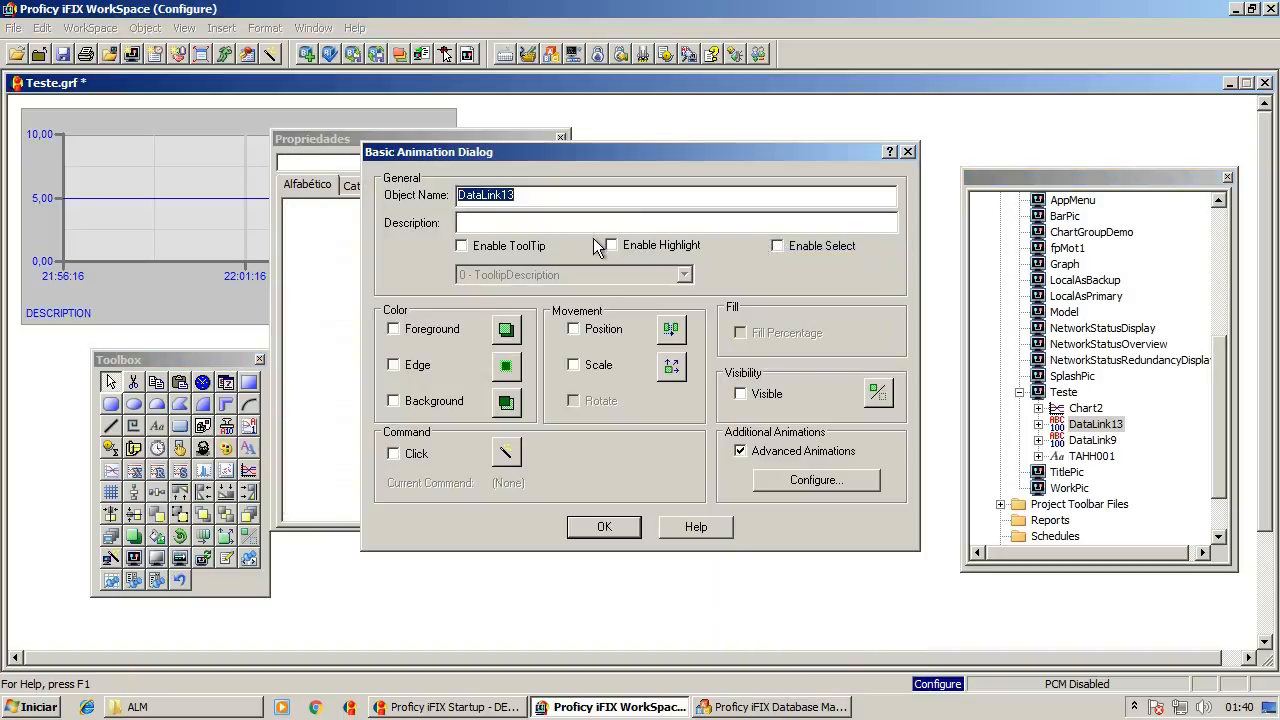
click(812, 479)
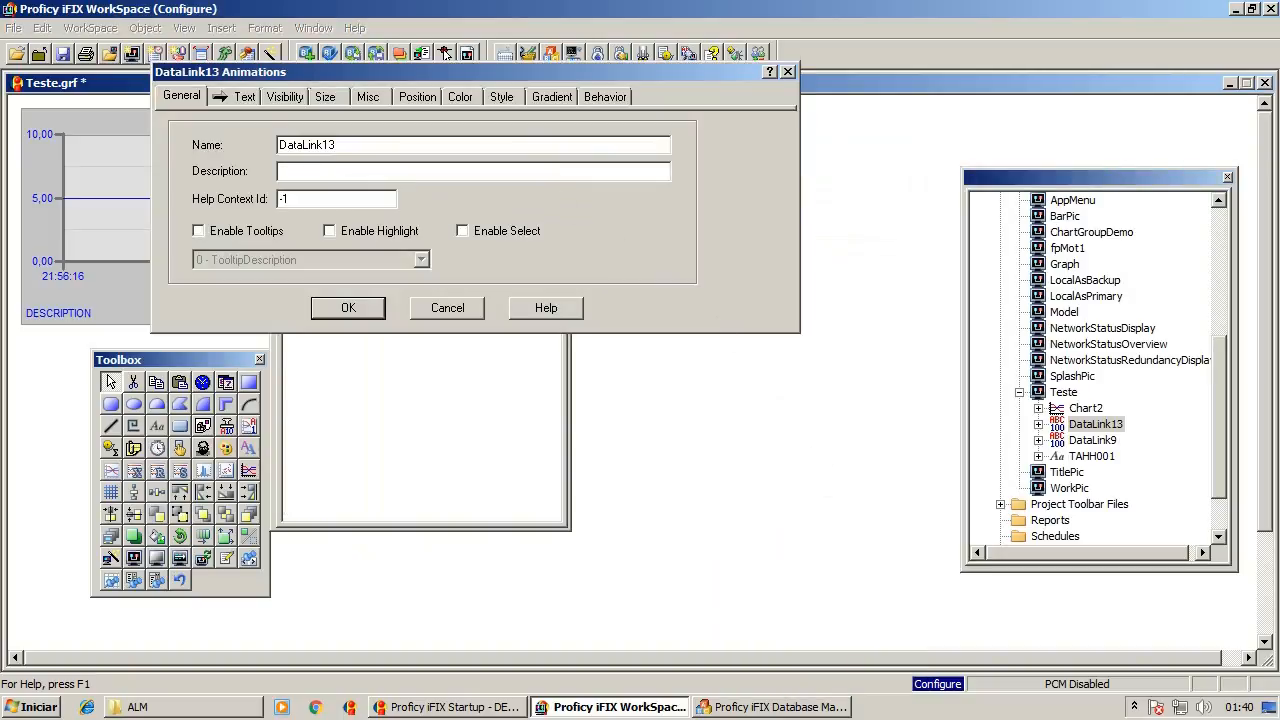
click(245, 96)
drag(480, 73, 333, 90)
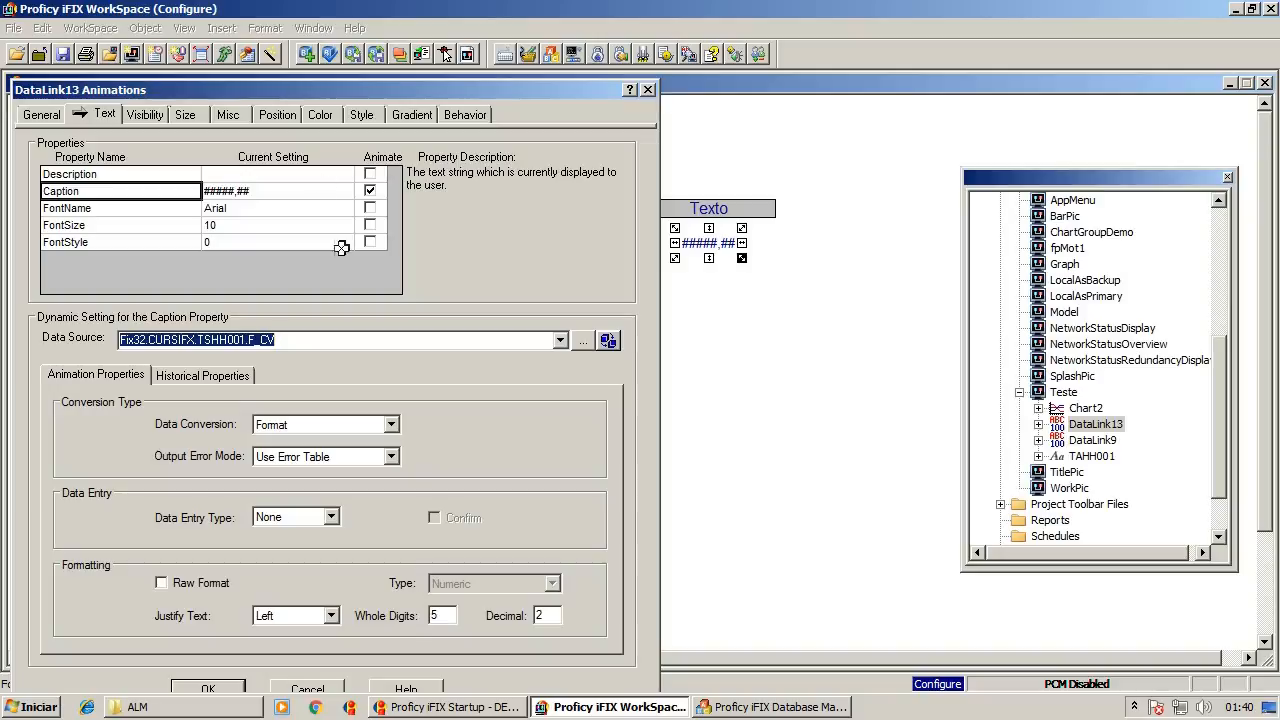
click(308, 690)
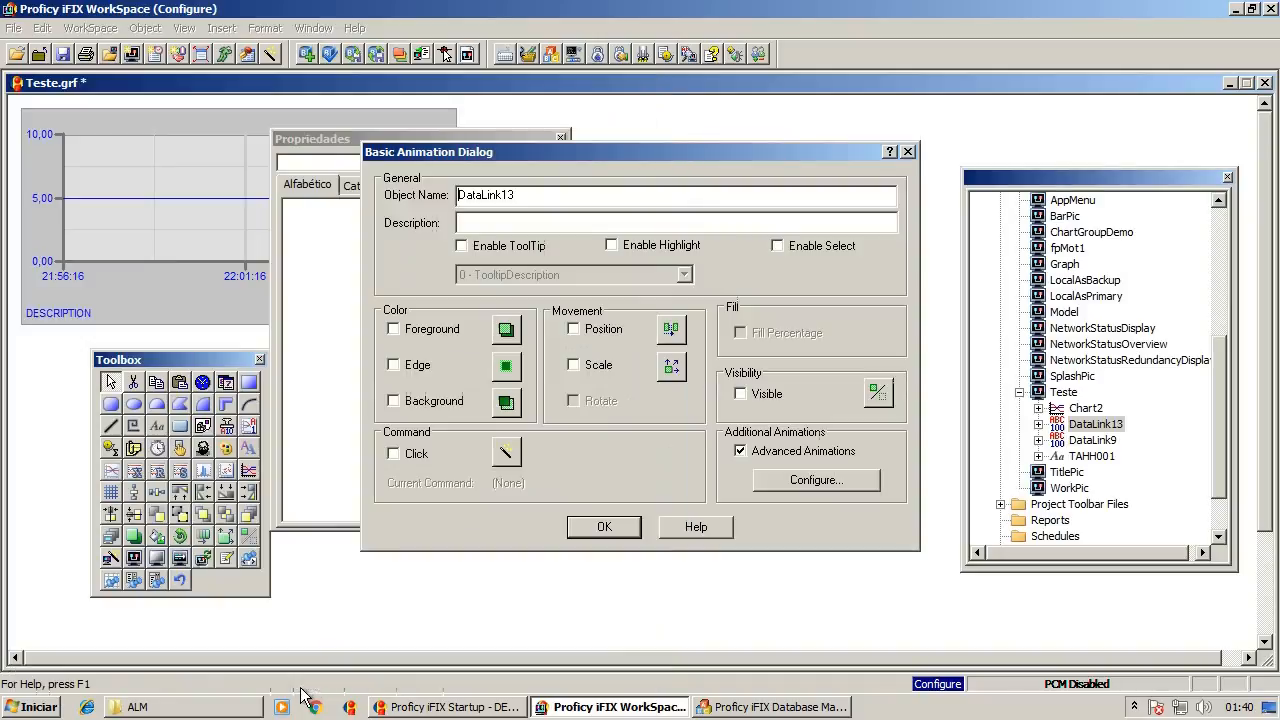
click(604, 527)
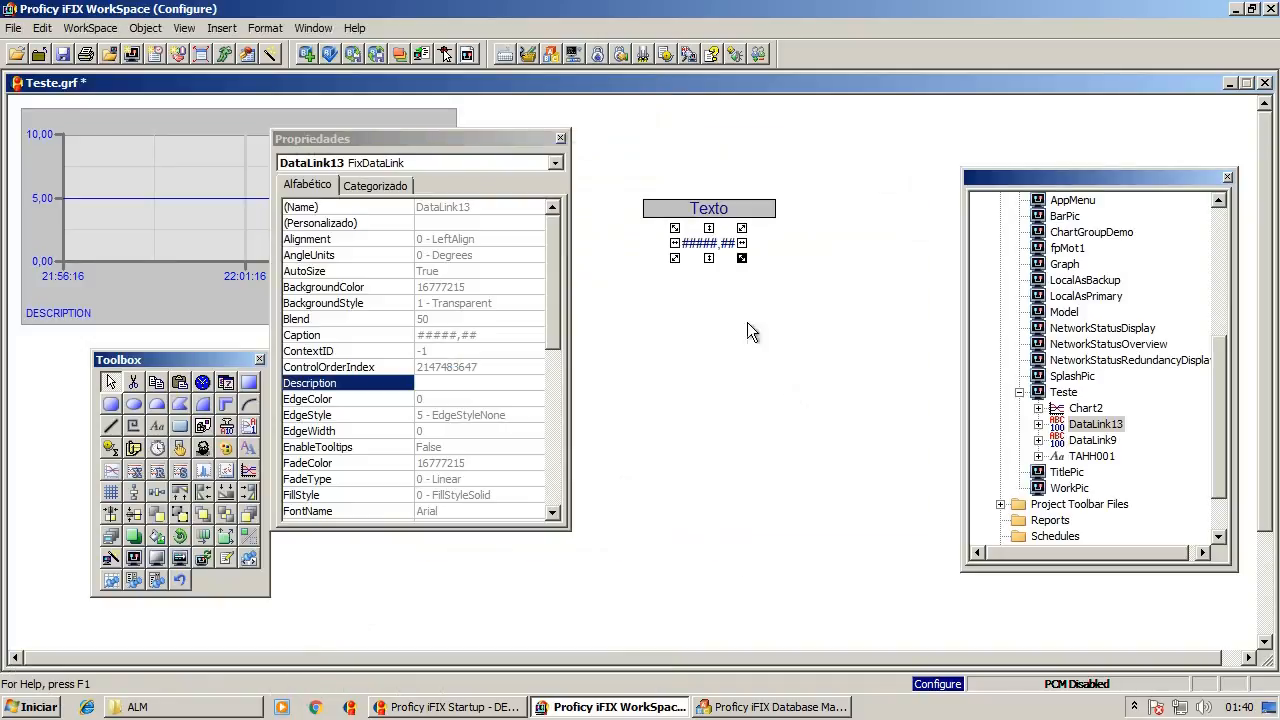
- Review the data entry types, output error modes and raw format option in the TSHH001 datalink's settings
double_click(708, 241)
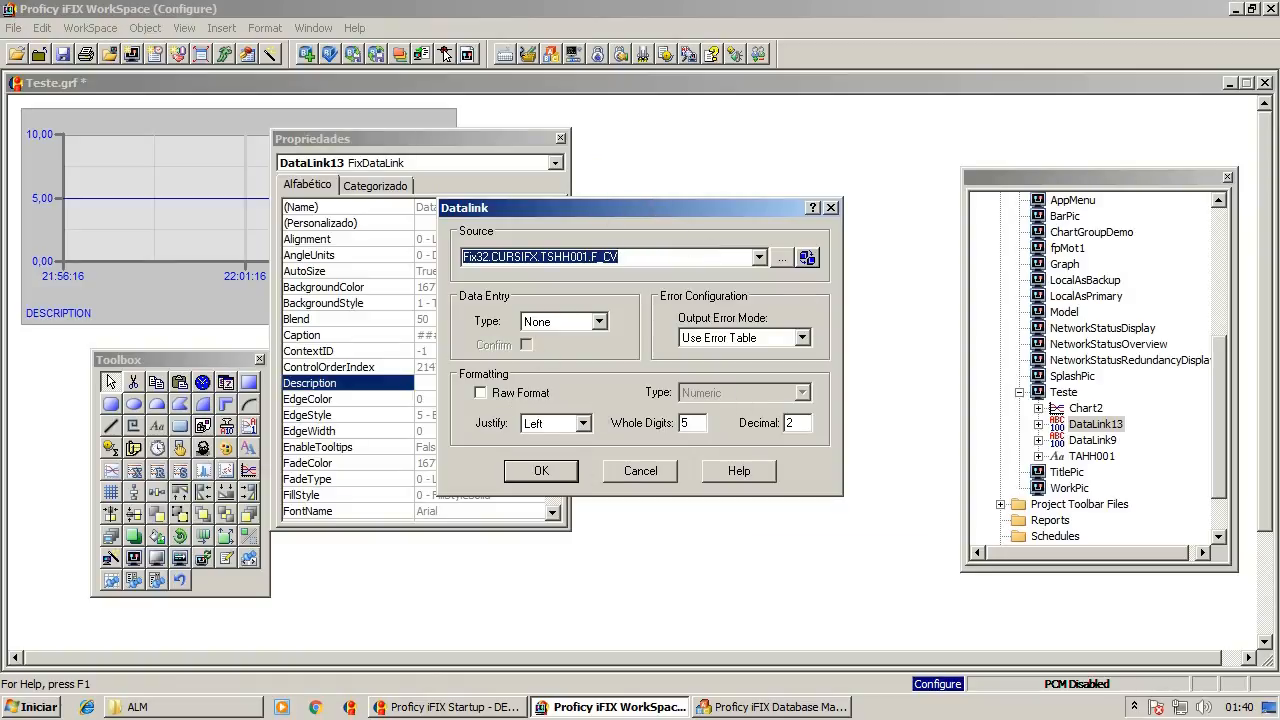
drag(640, 207, 732, 270)
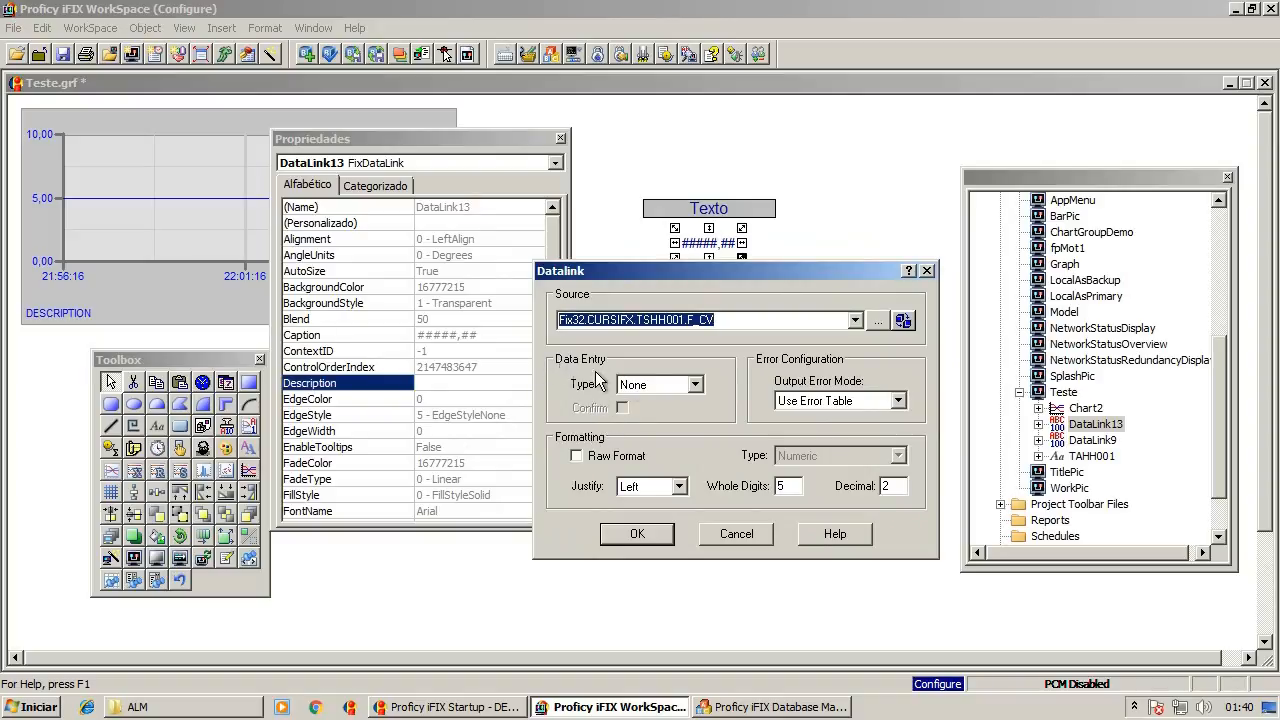
click(694, 386)
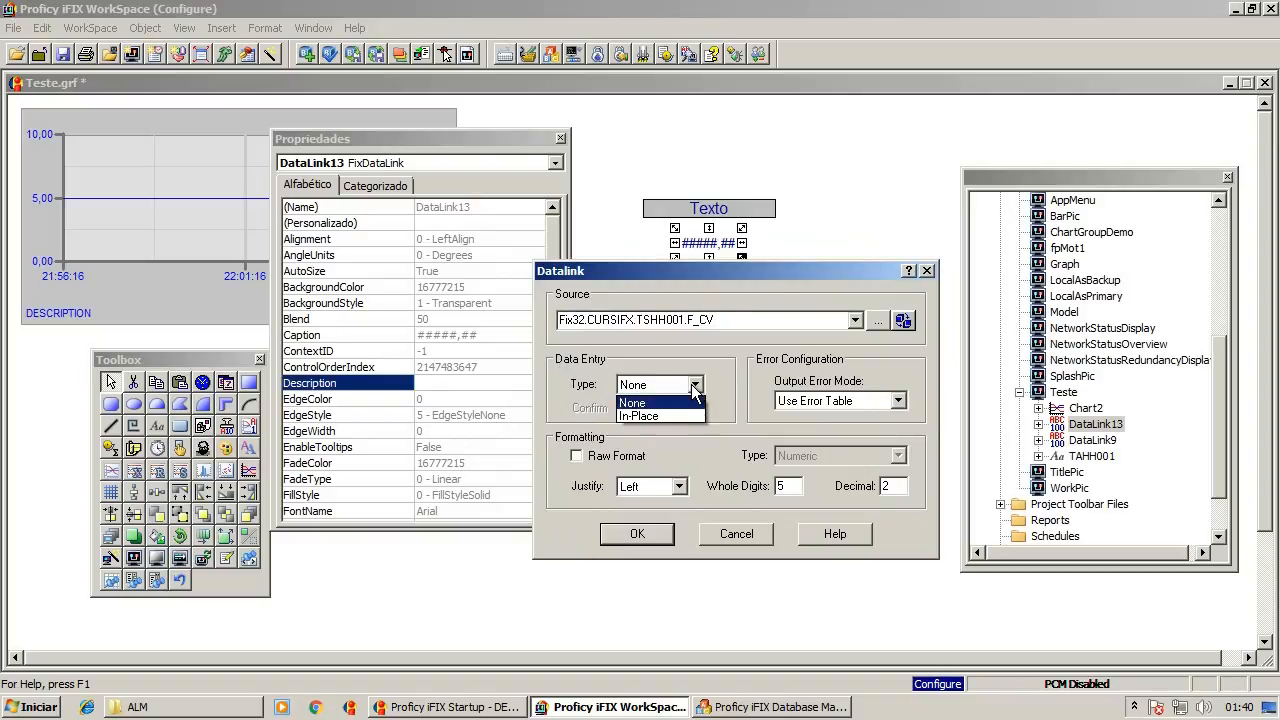
click(636, 398)
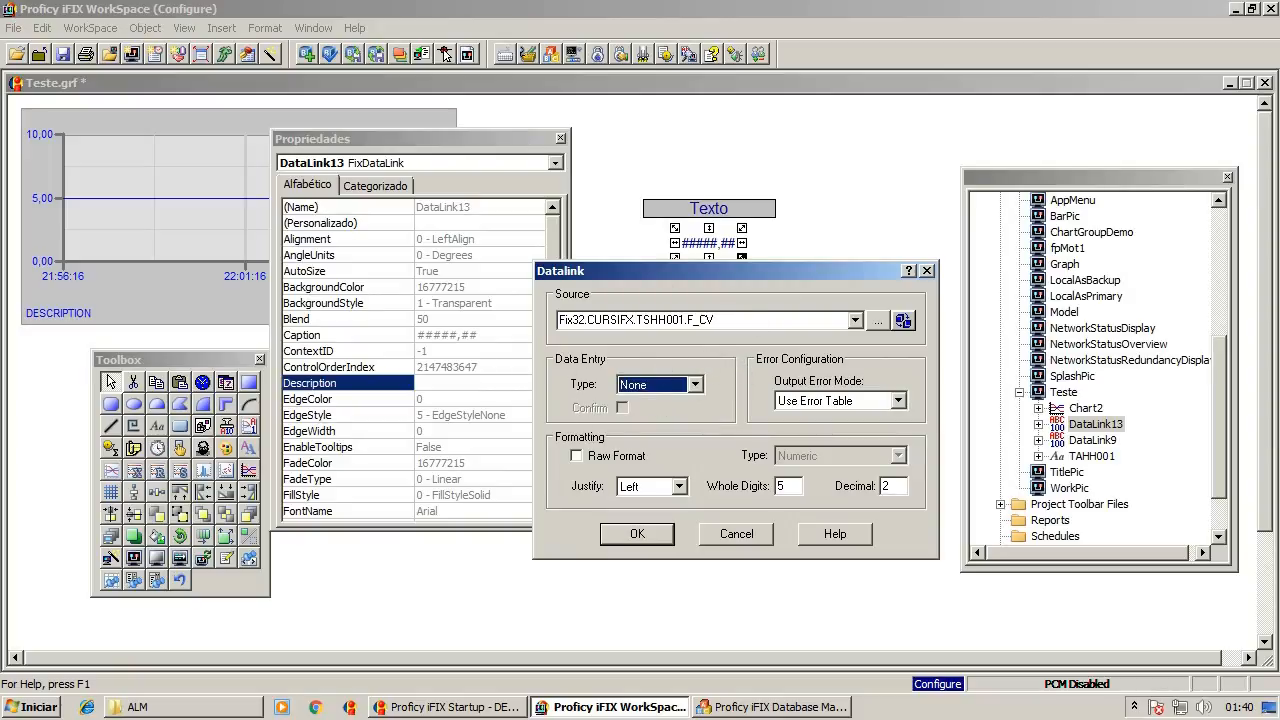
click(803, 402)
click(866, 401)
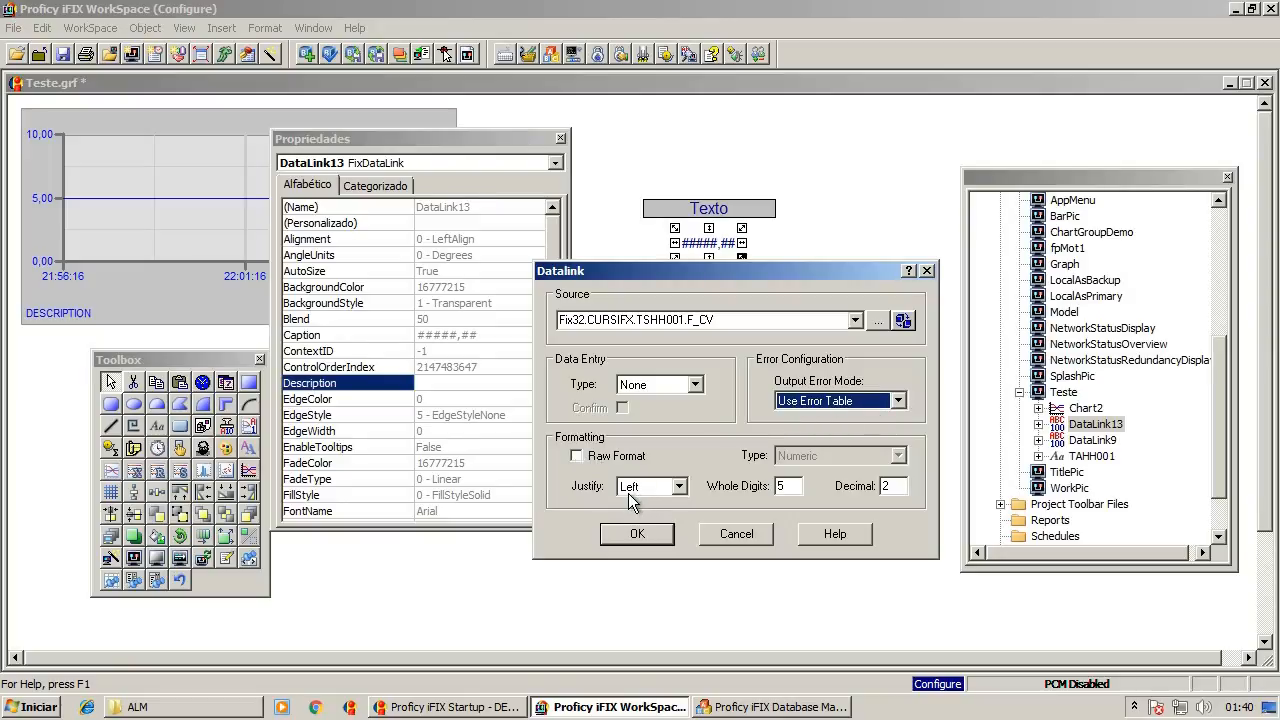
click(598, 458)
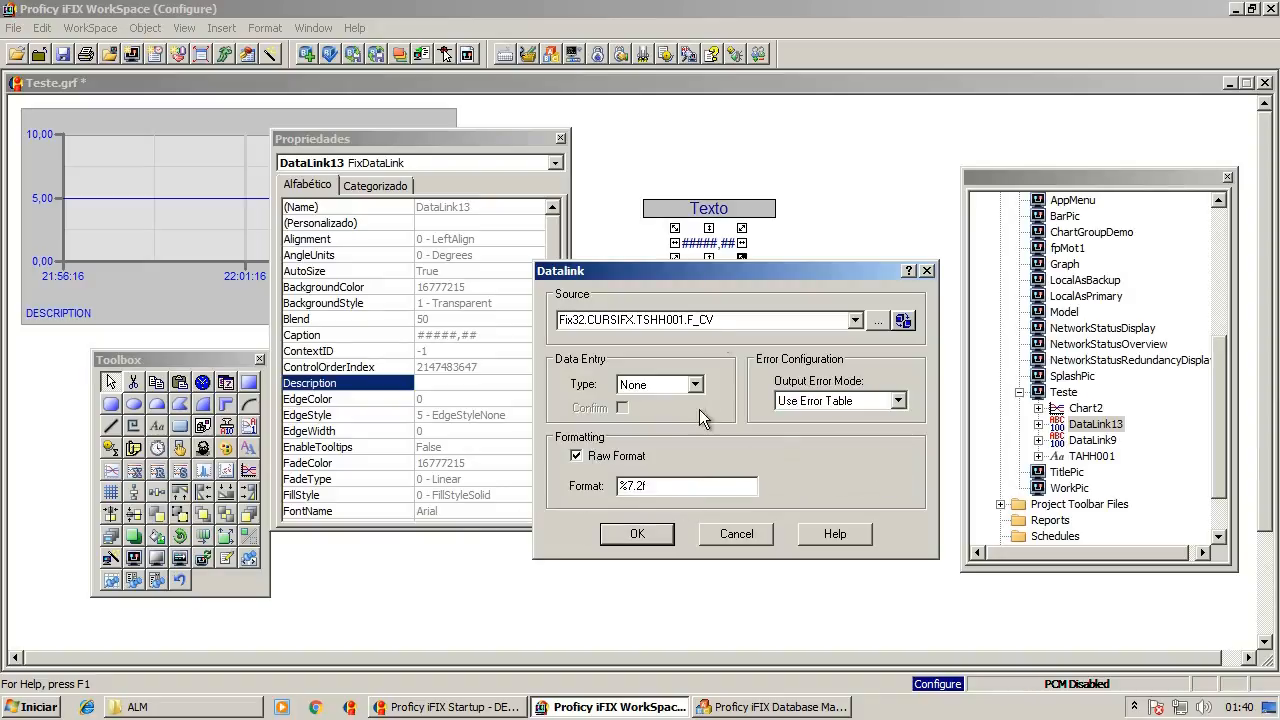
- Set the datalink's source to Fix32.CURSIFX.TSHH001.A_CV without raw format and its justification to Center, and apply the settings
double_click(695, 320)
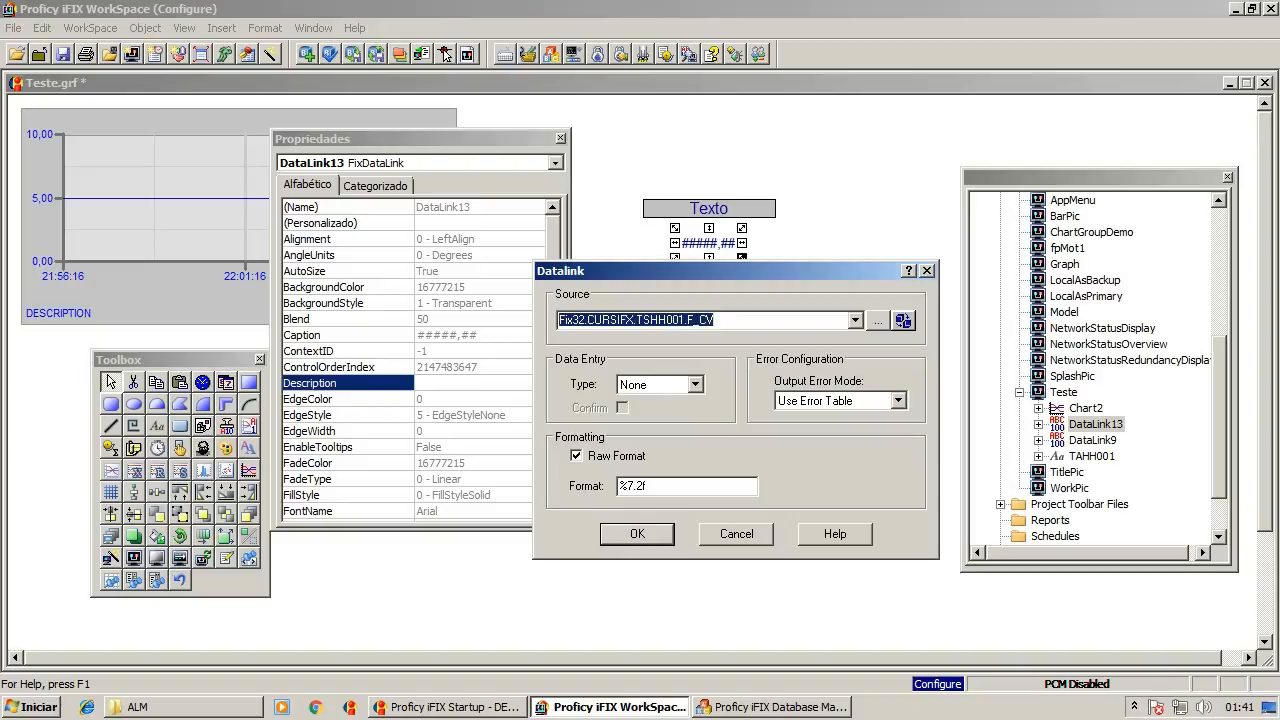
click(689, 320)
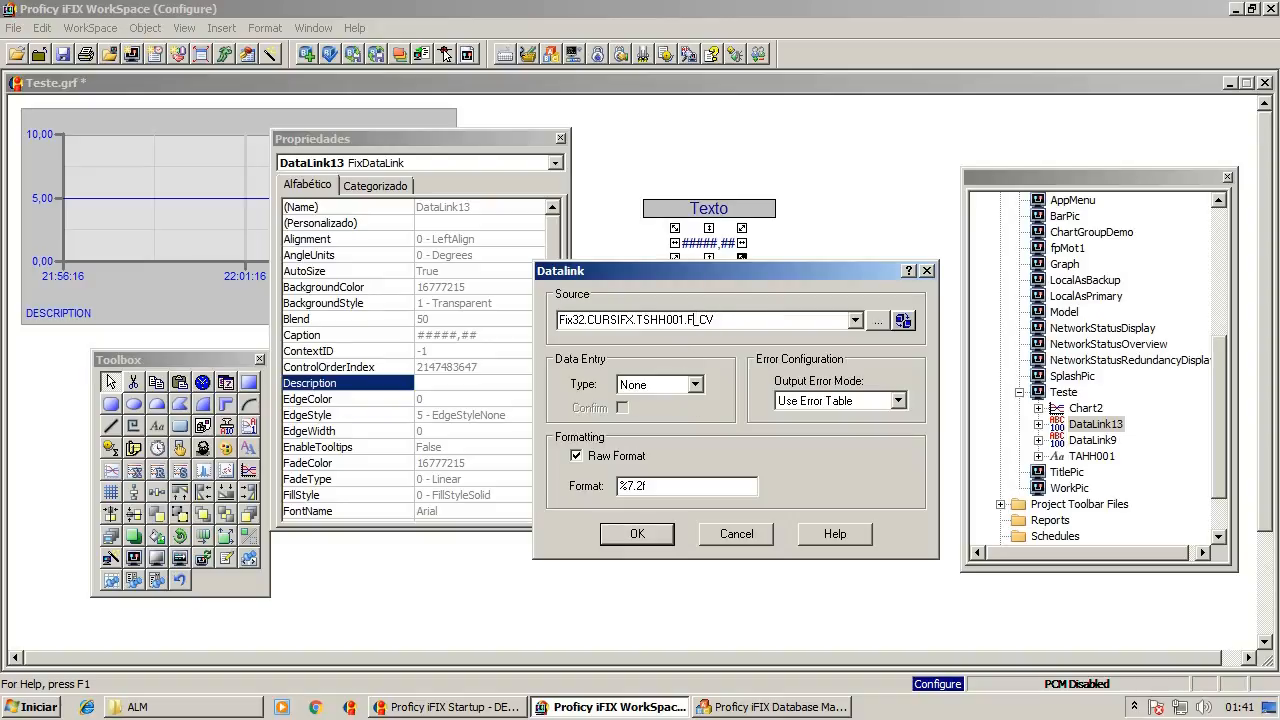
key(BackSpace)
text(A)
click(706, 458)
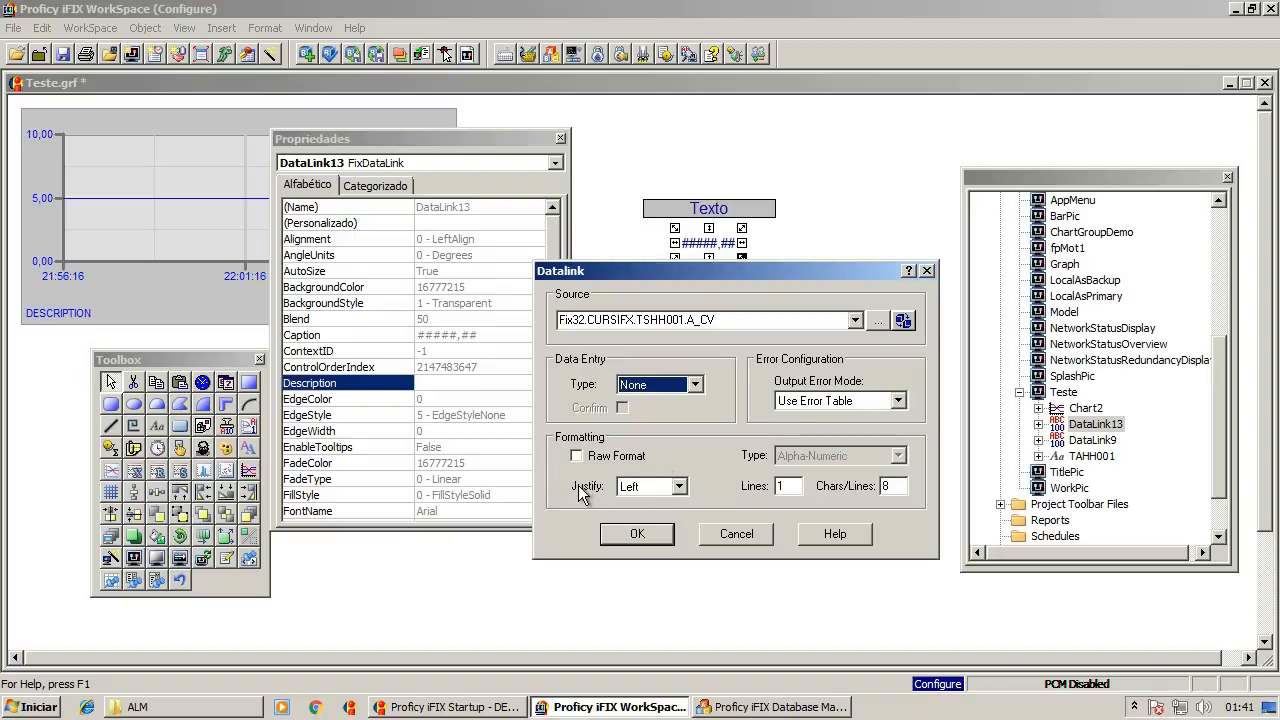
click(680, 487)
click(650, 513)
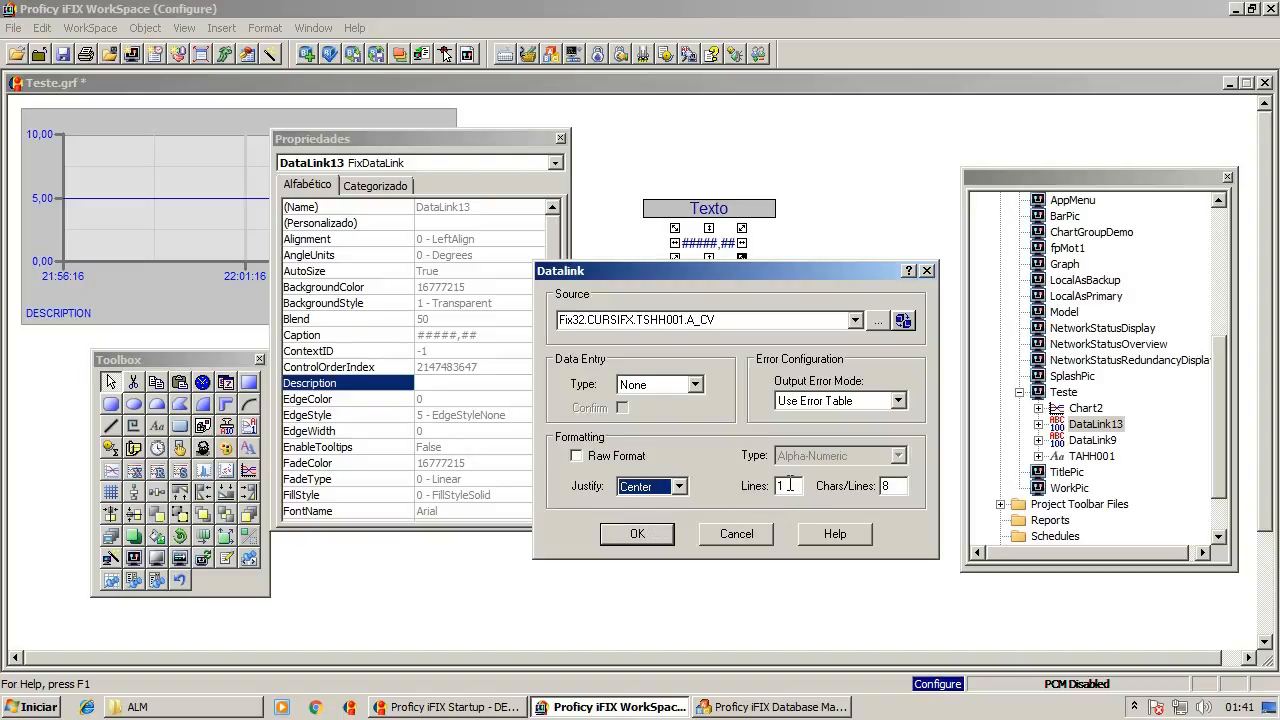
click(890, 486)
click(637, 534)
click(758, 372)
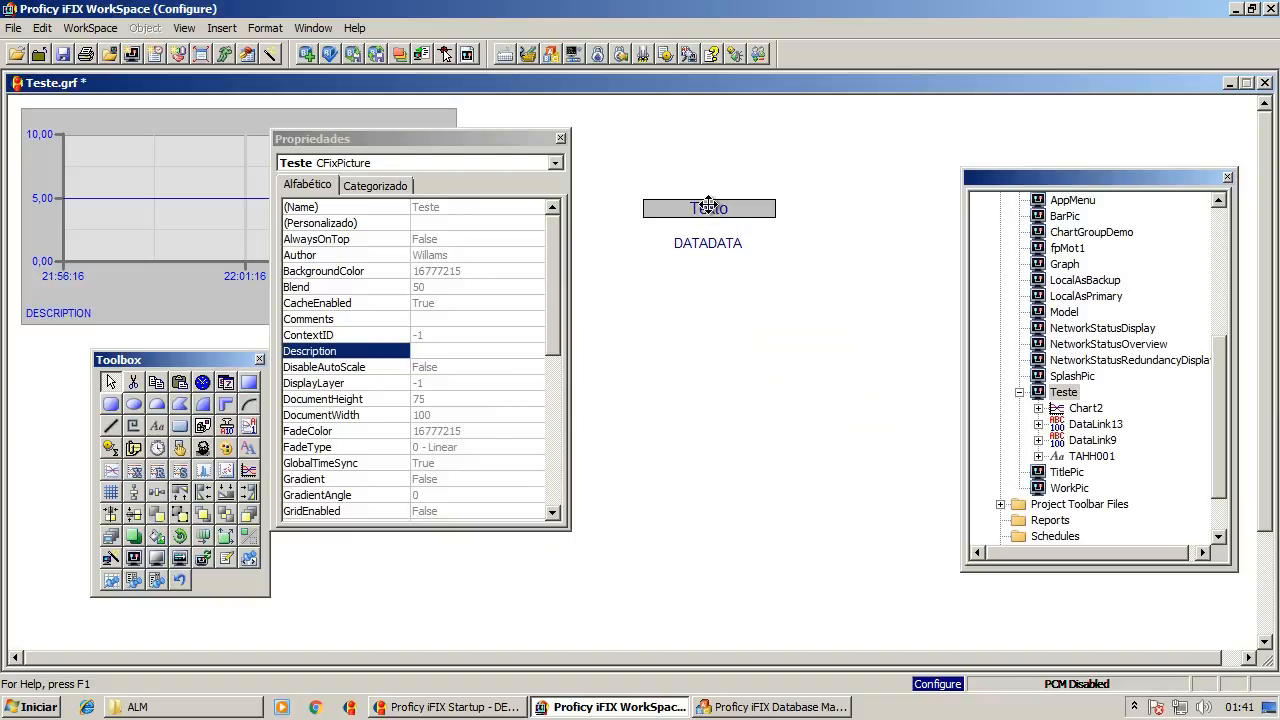
- Preview the Teste picture in run mode, return to configure mode and select the datalink under the label
key(ctrl+w)
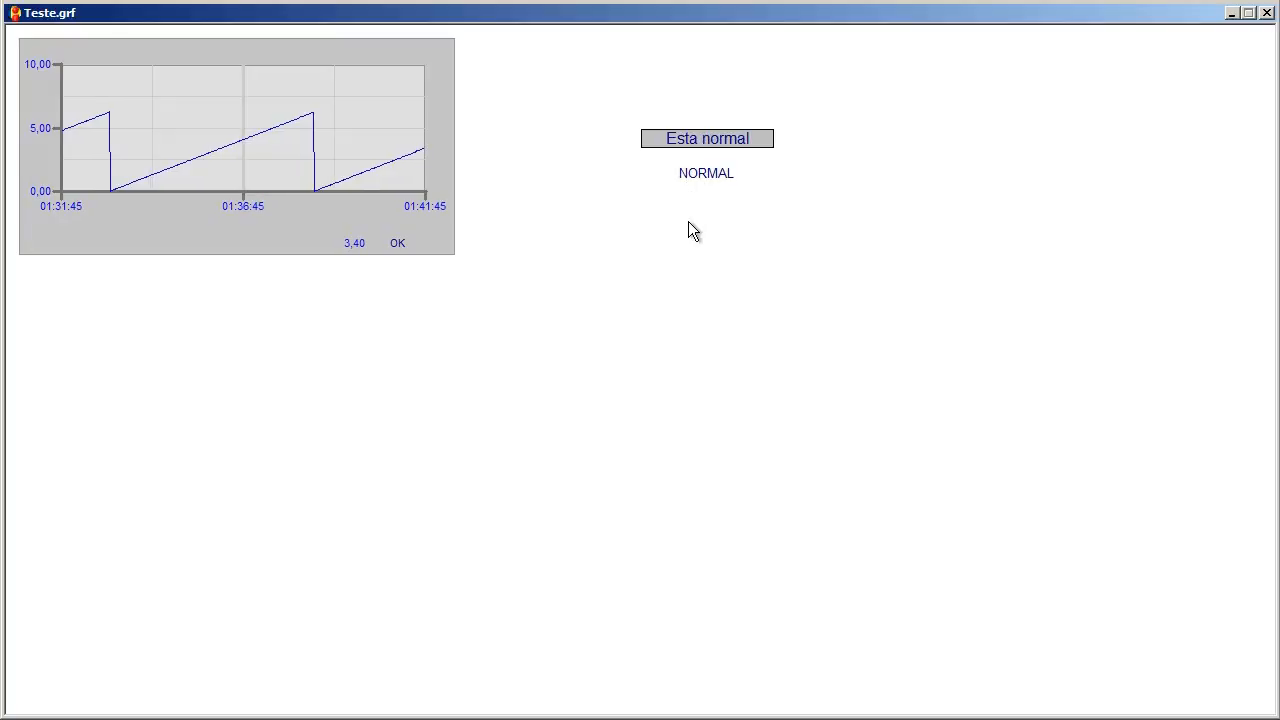
key(ctrl+w)
click(700, 243)
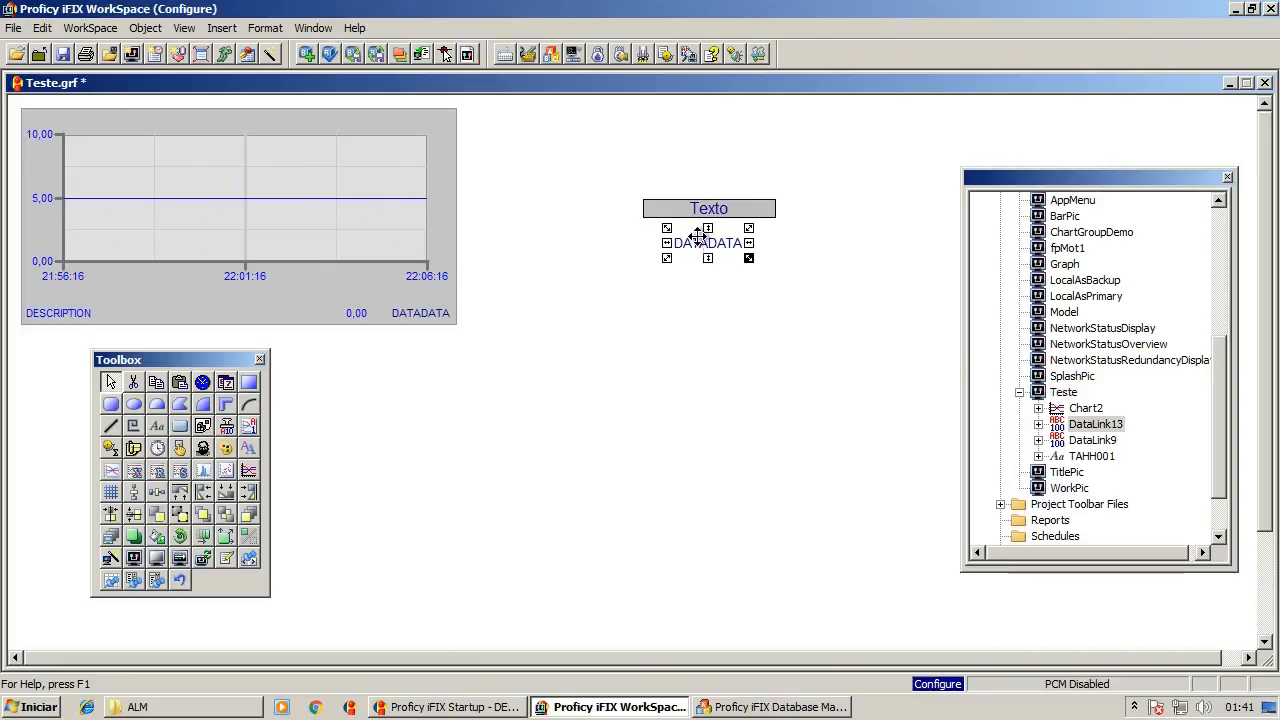
- Switch to Proficy iFIX Database Manager and inspect the Open and Close labels of the TSHH001 digital input block
click(745, 708)
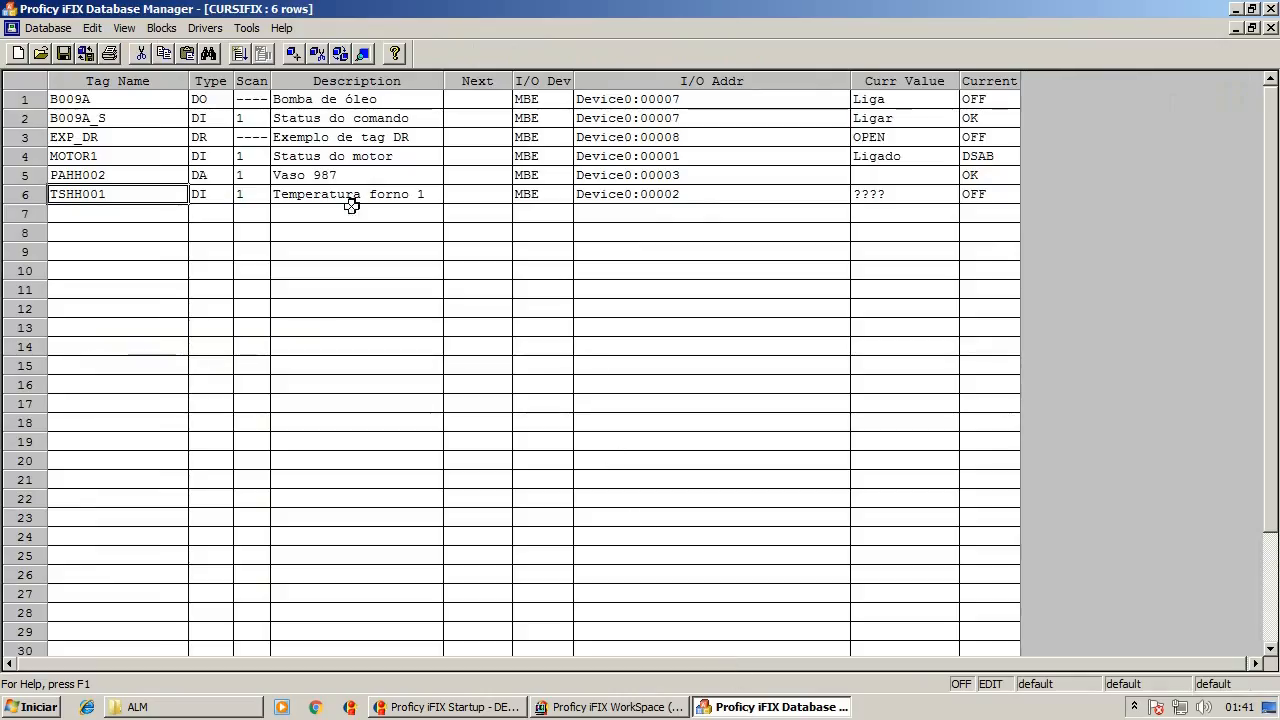
right_click(131, 190)
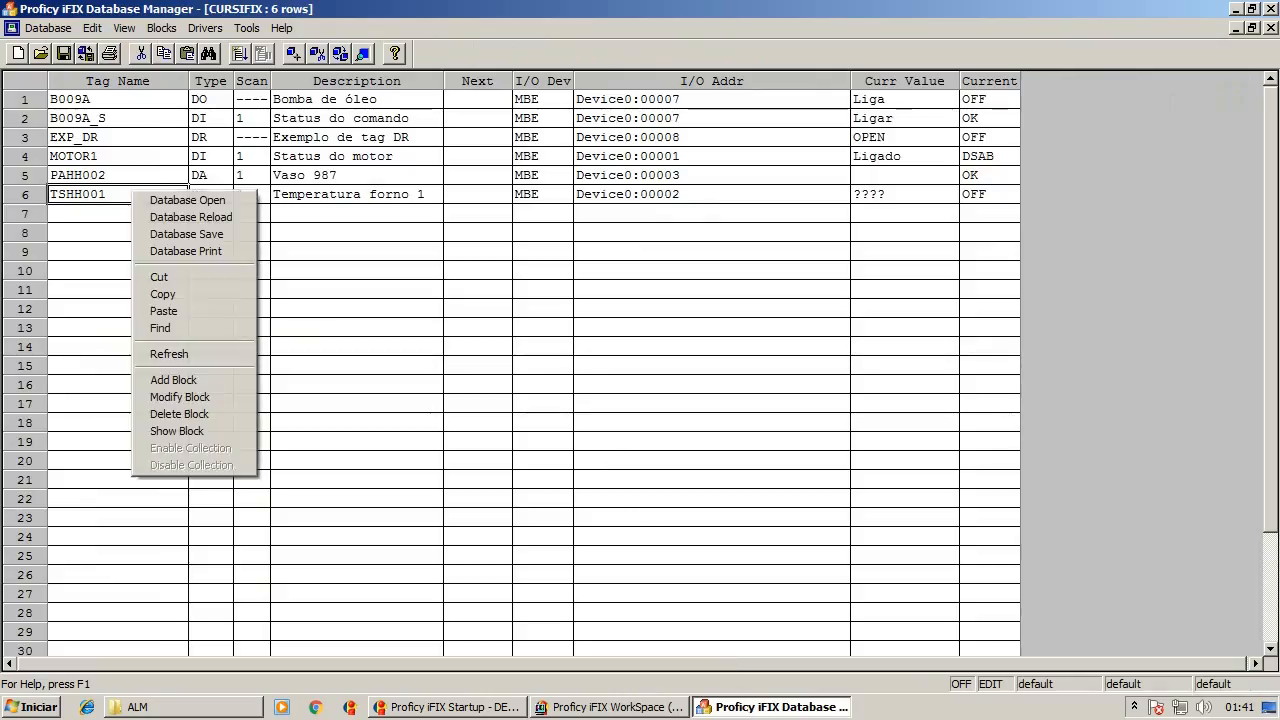
click(177, 431)
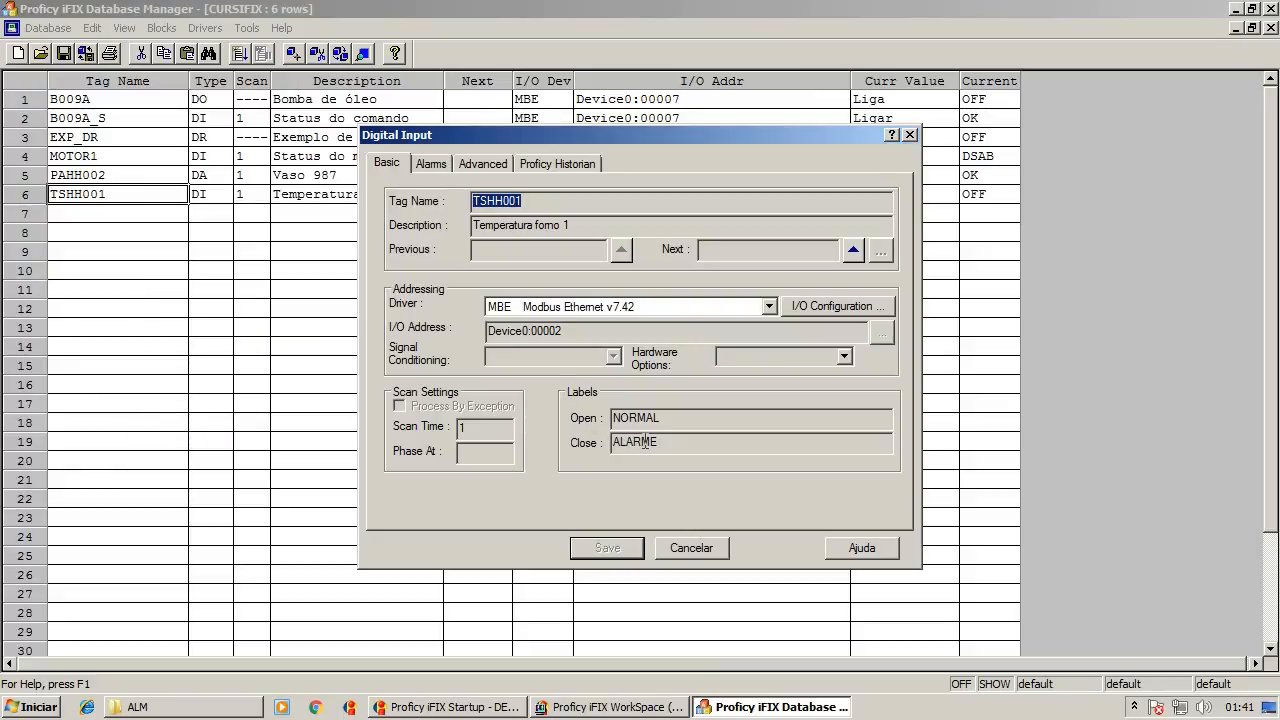
click(638, 445)
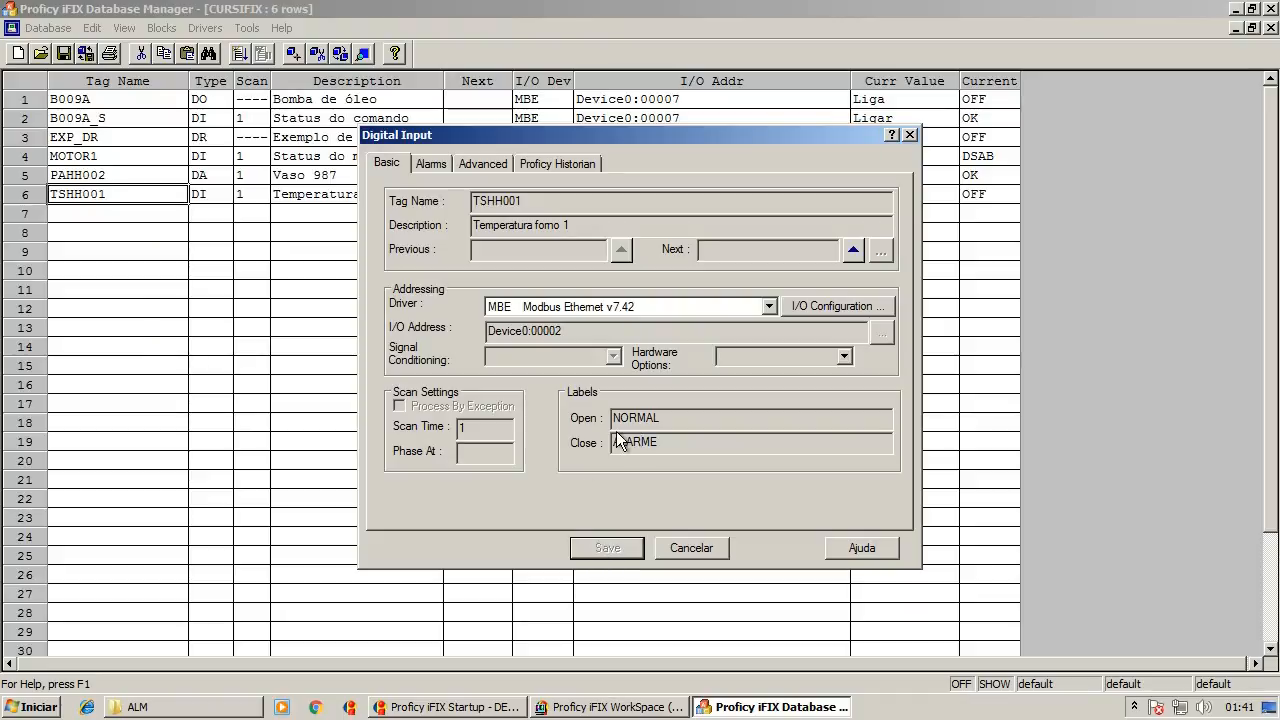
click(688, 560)
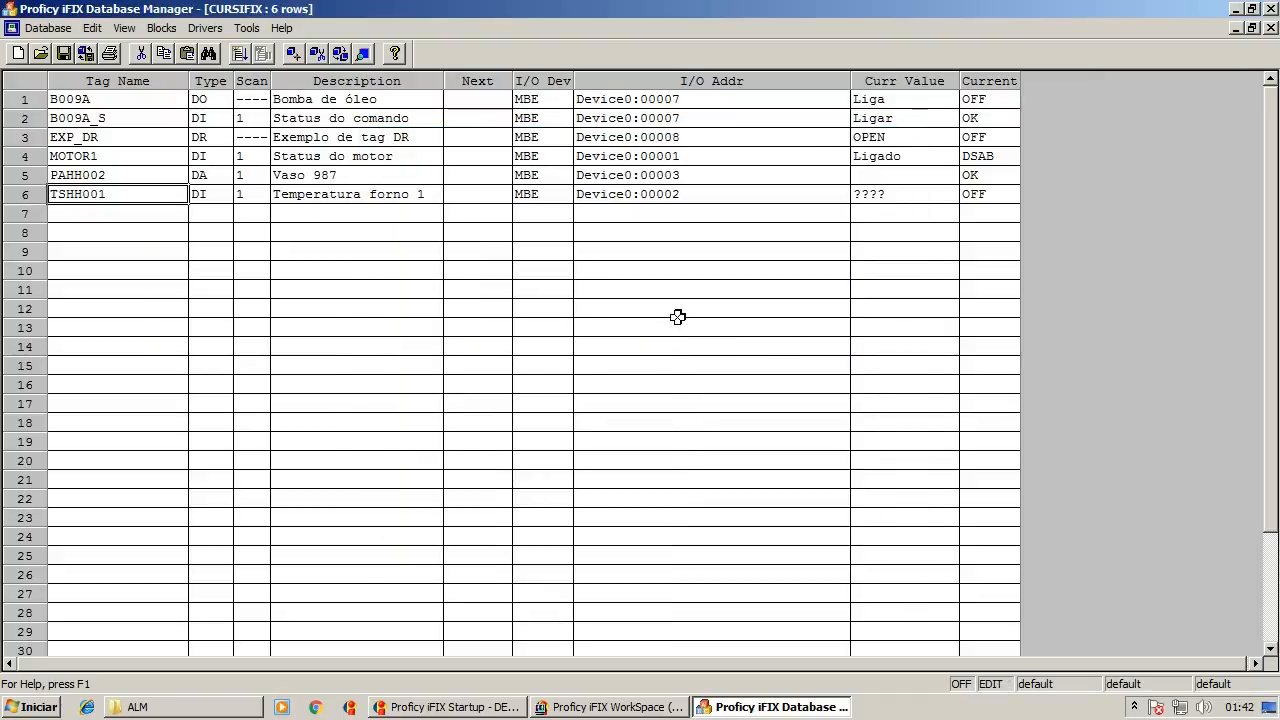
- Switch back to Proficy iFIX WorkSpace and set the datalink's source to Fix32.CURSIFX.TSHH001.F_CV with raw format off
key(alt+Tab)
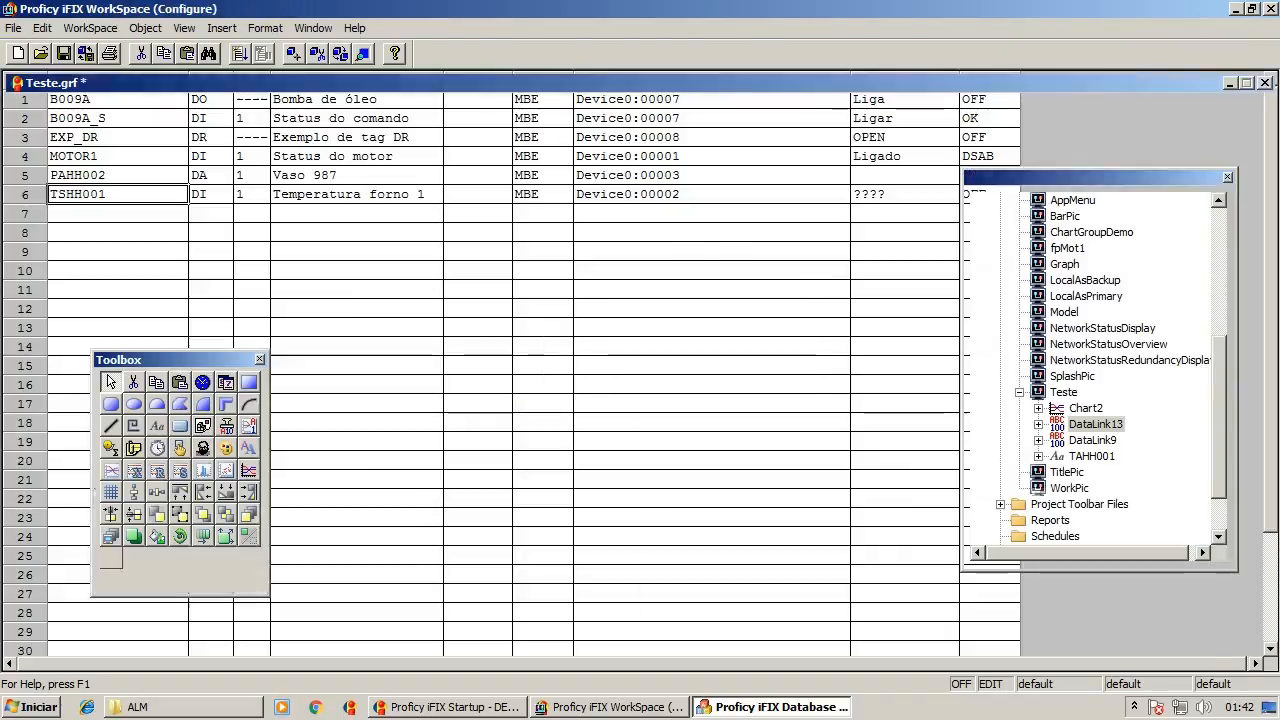
double_click(708, 243)
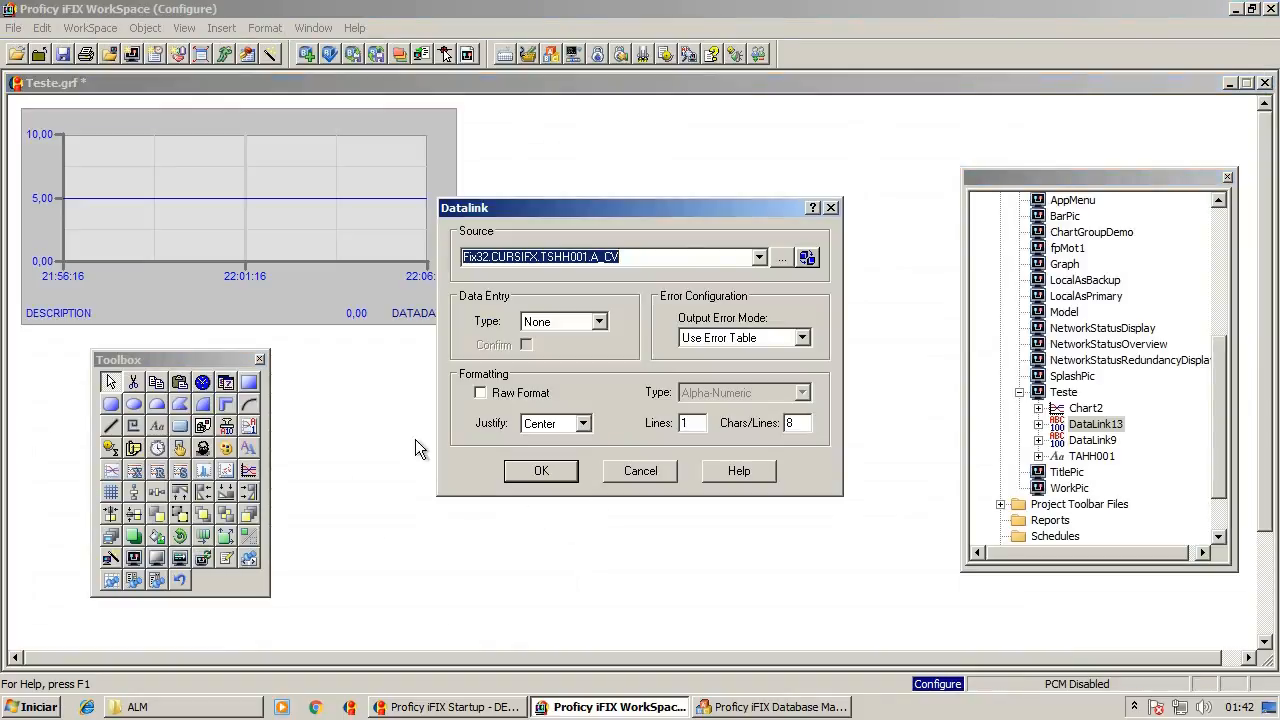
click(603, 262)
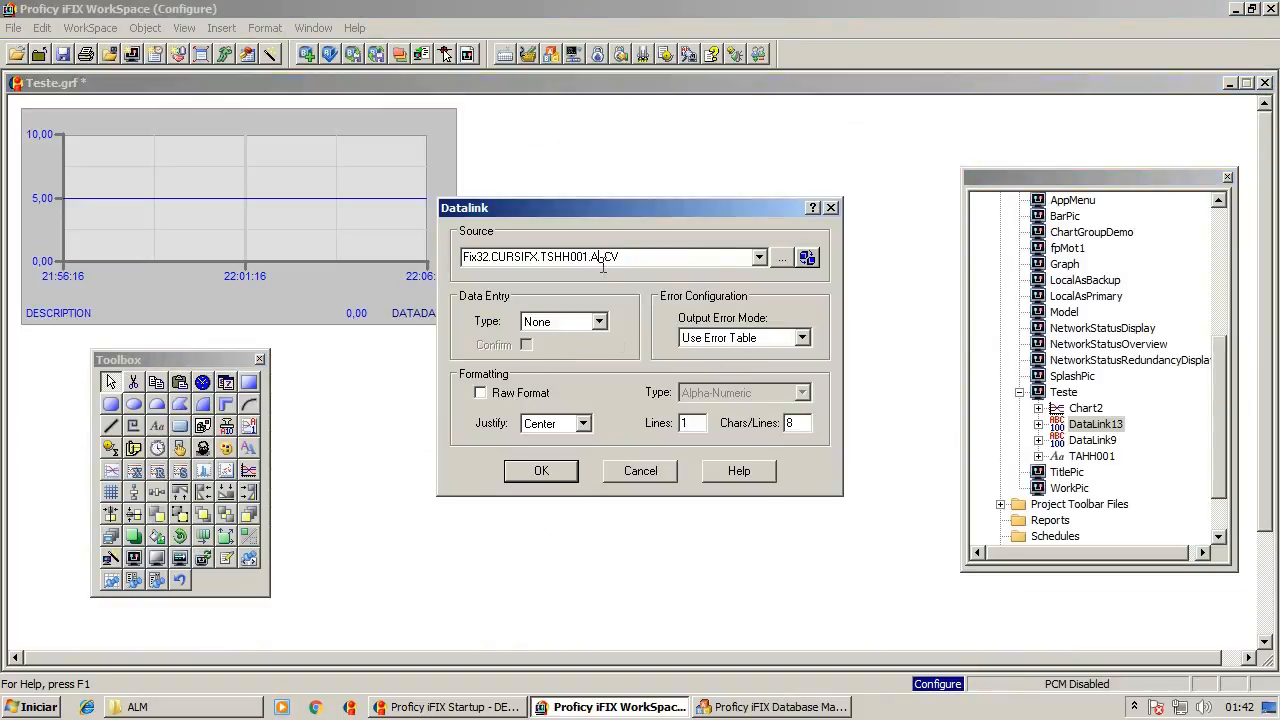
text(F)
key(Tab)
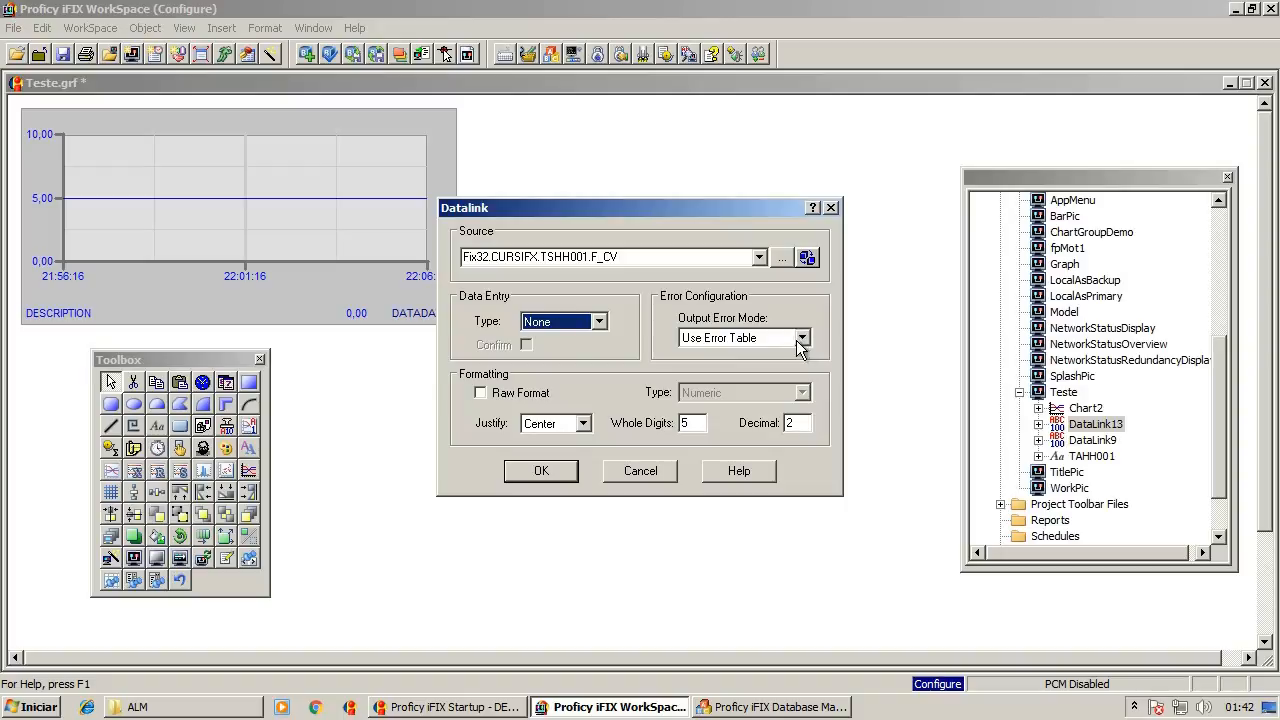
click(503, 396)
click(503, 396)
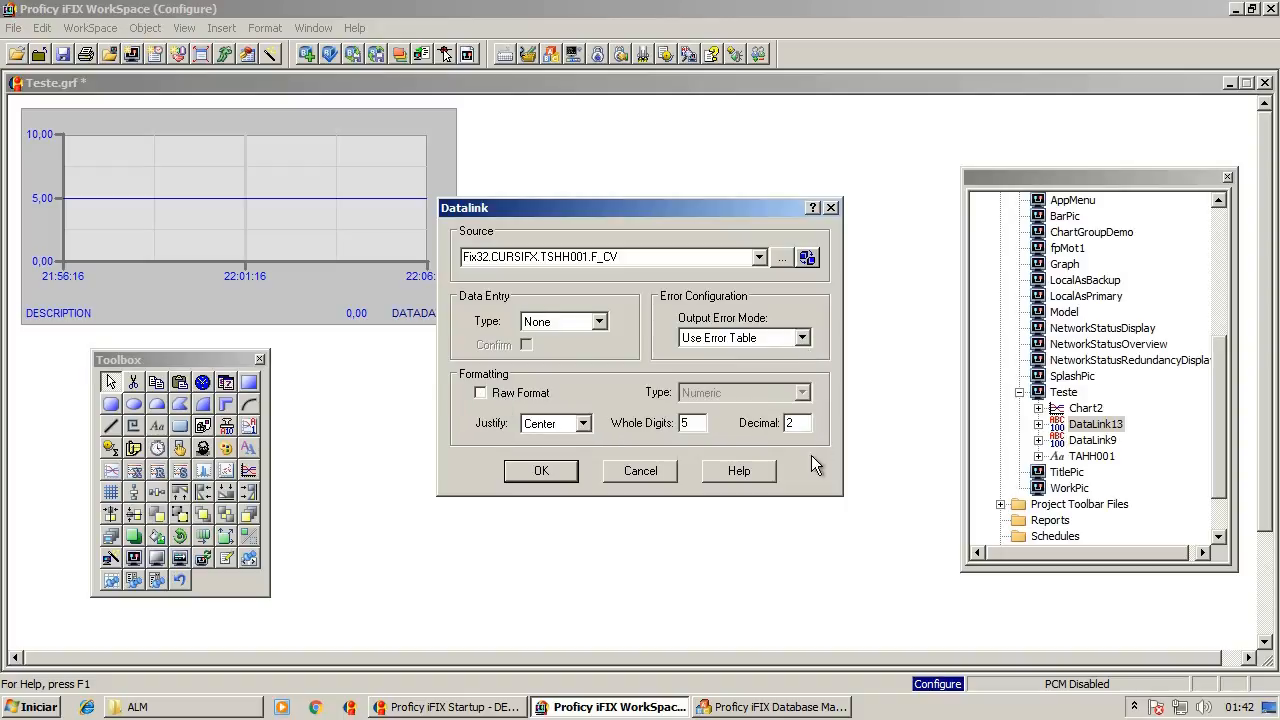
click(541, 471)
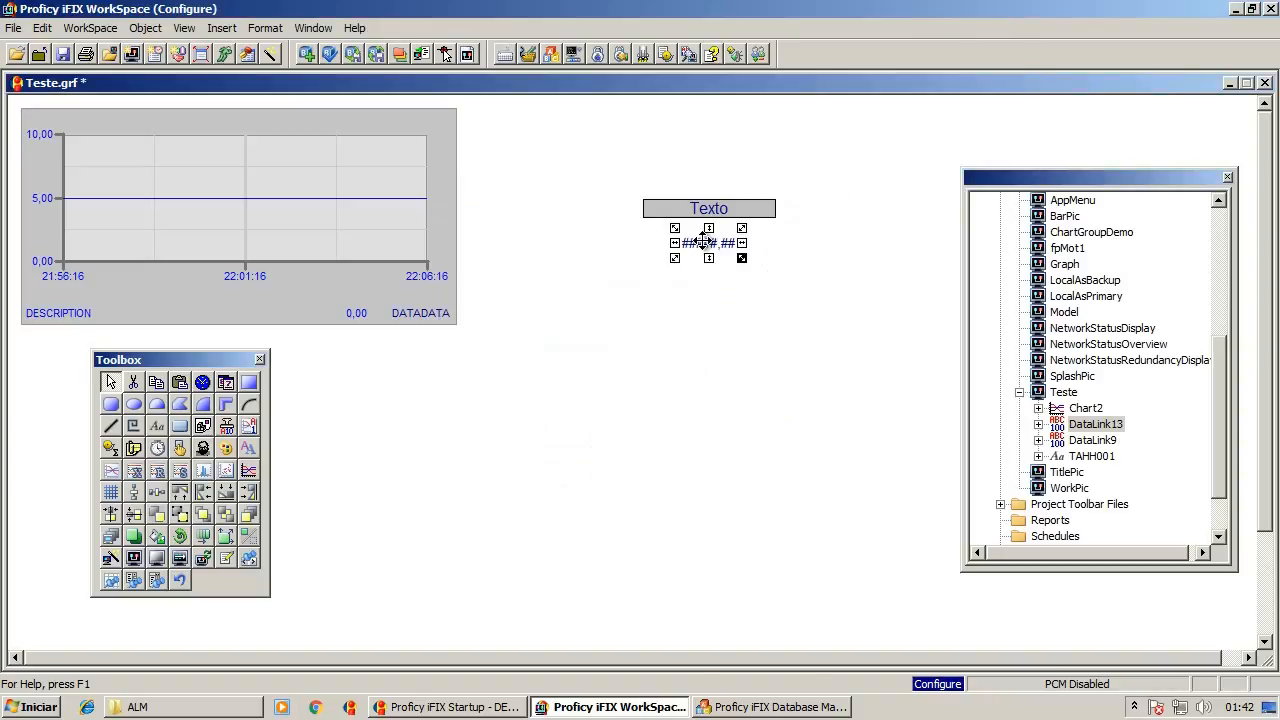
- Set the data conversion of the datalink's caption animation to Table with exact match
right_click(706, 242)
click(730, 241)
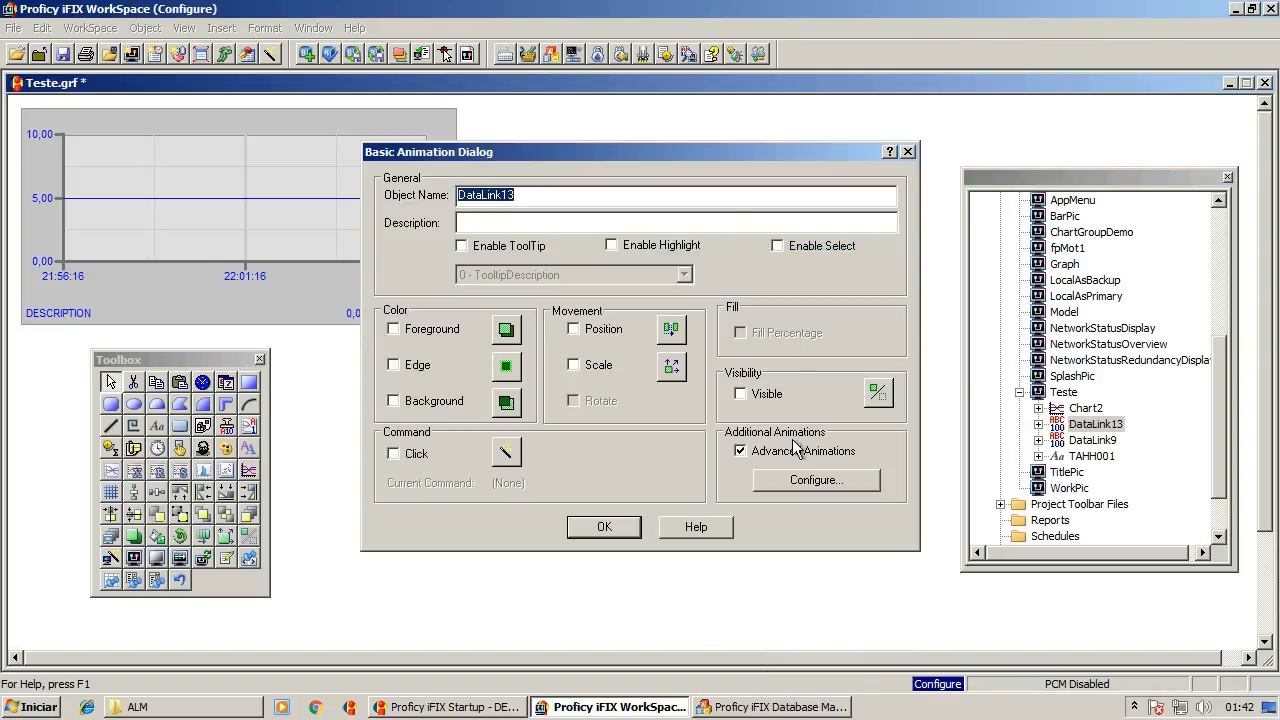
click(805, 480)
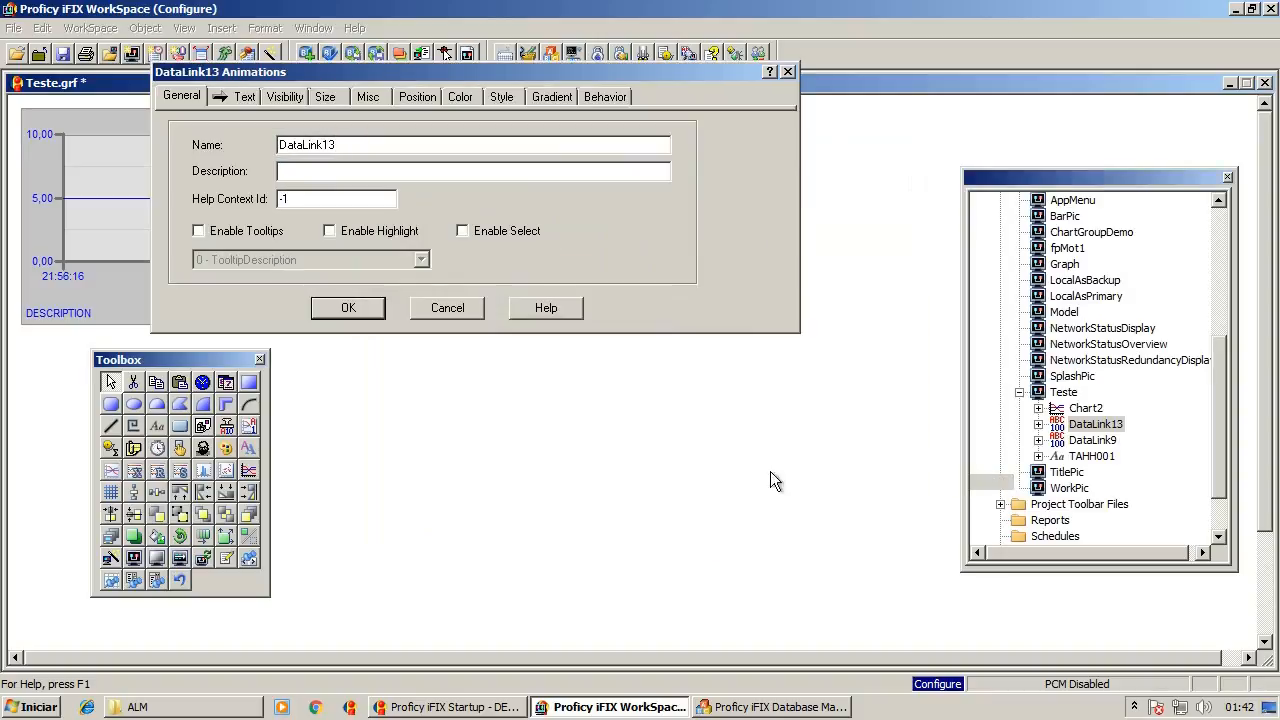
click(245, 97)
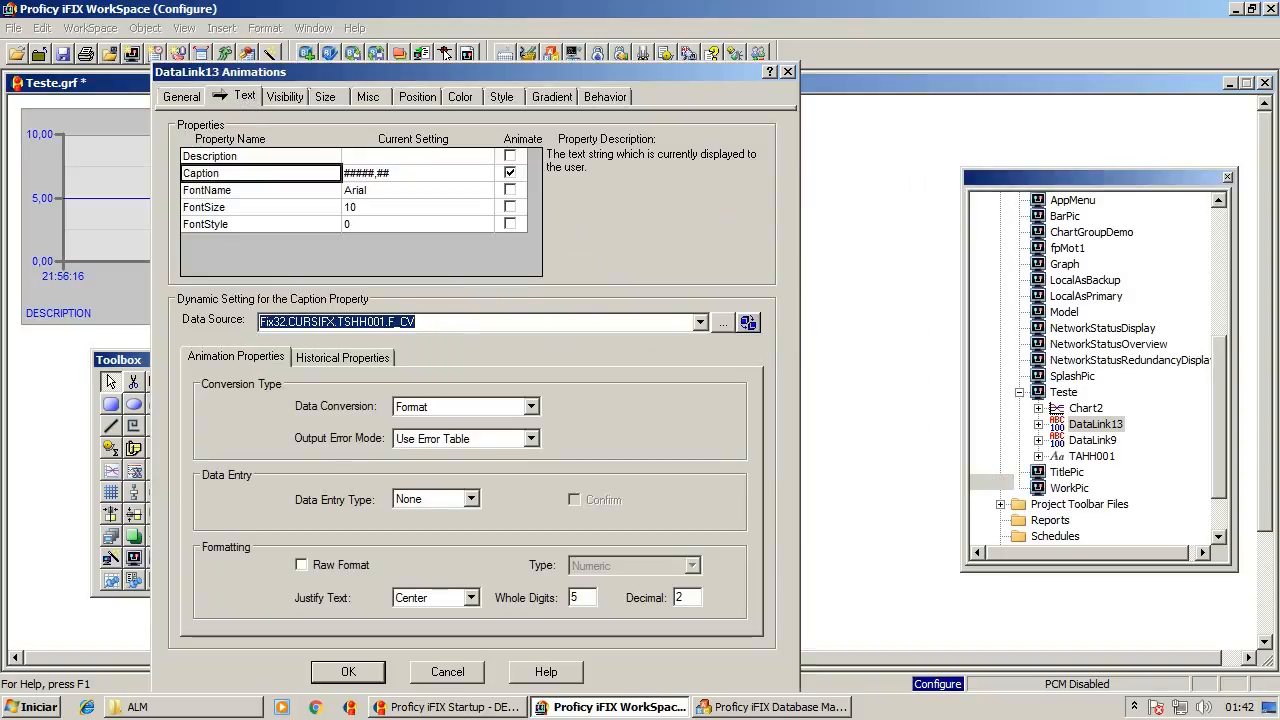
click(455, 405)
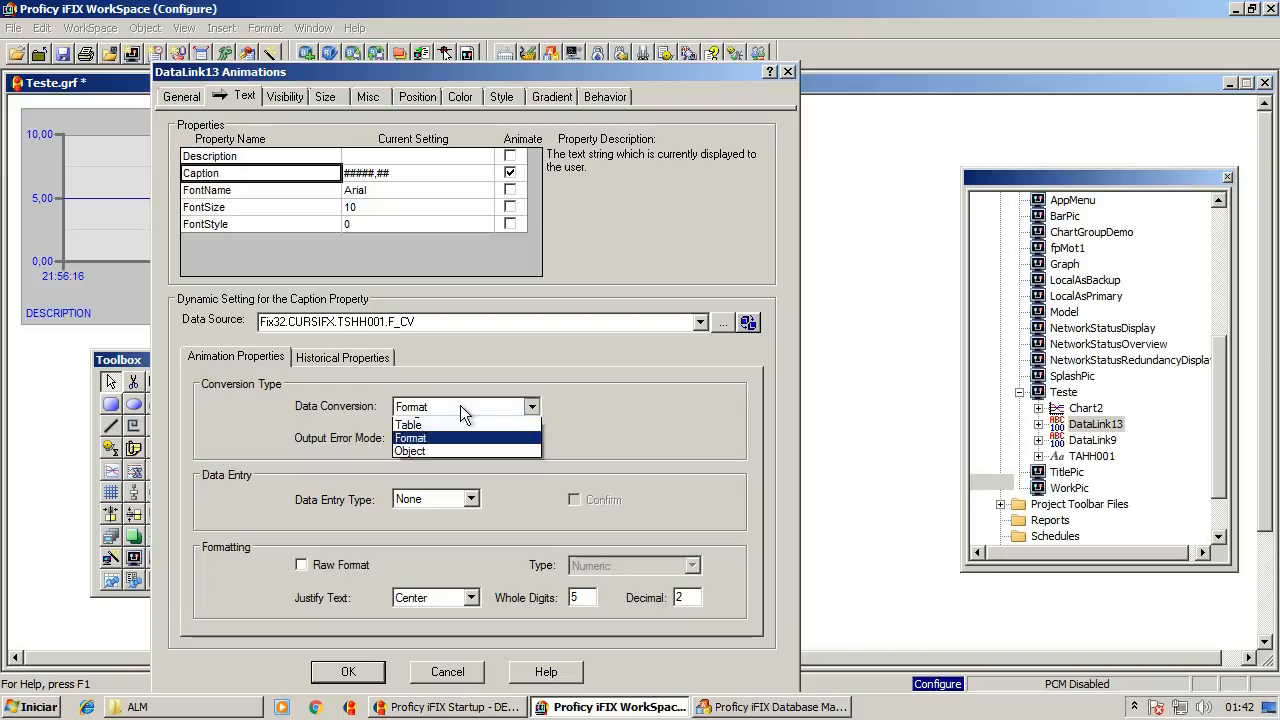
click(422, 437)
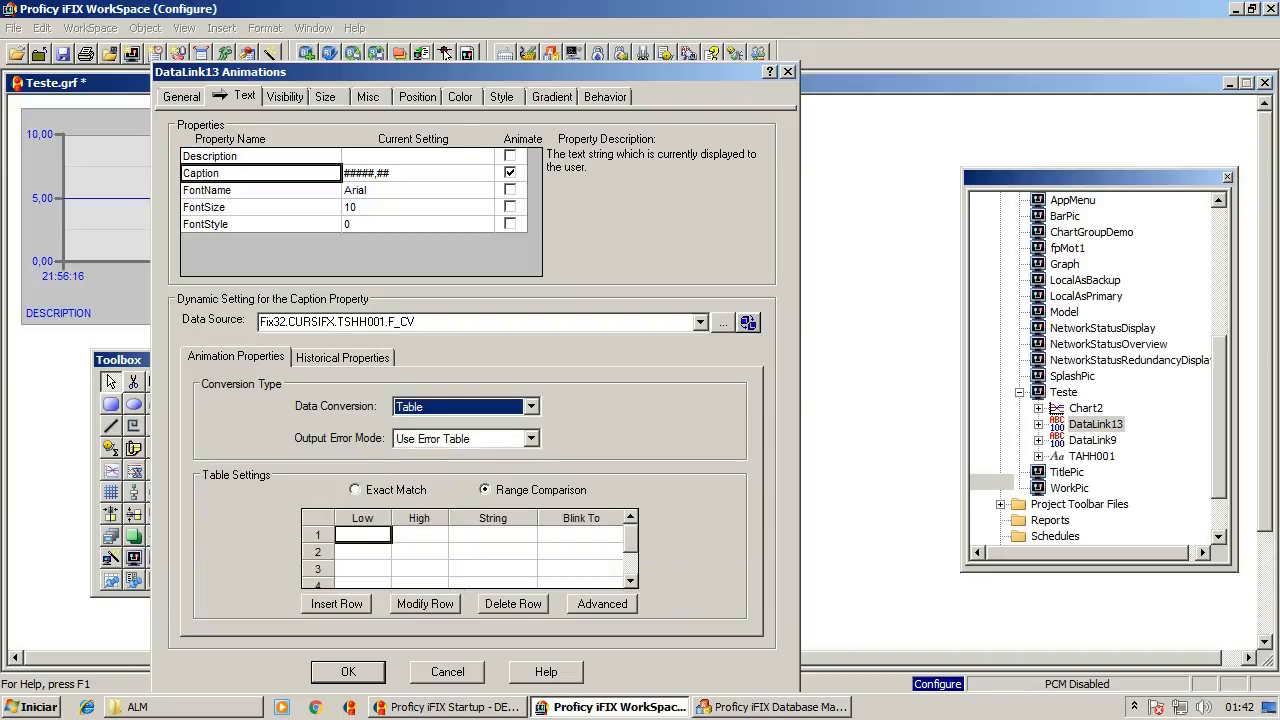
click(378, 489)
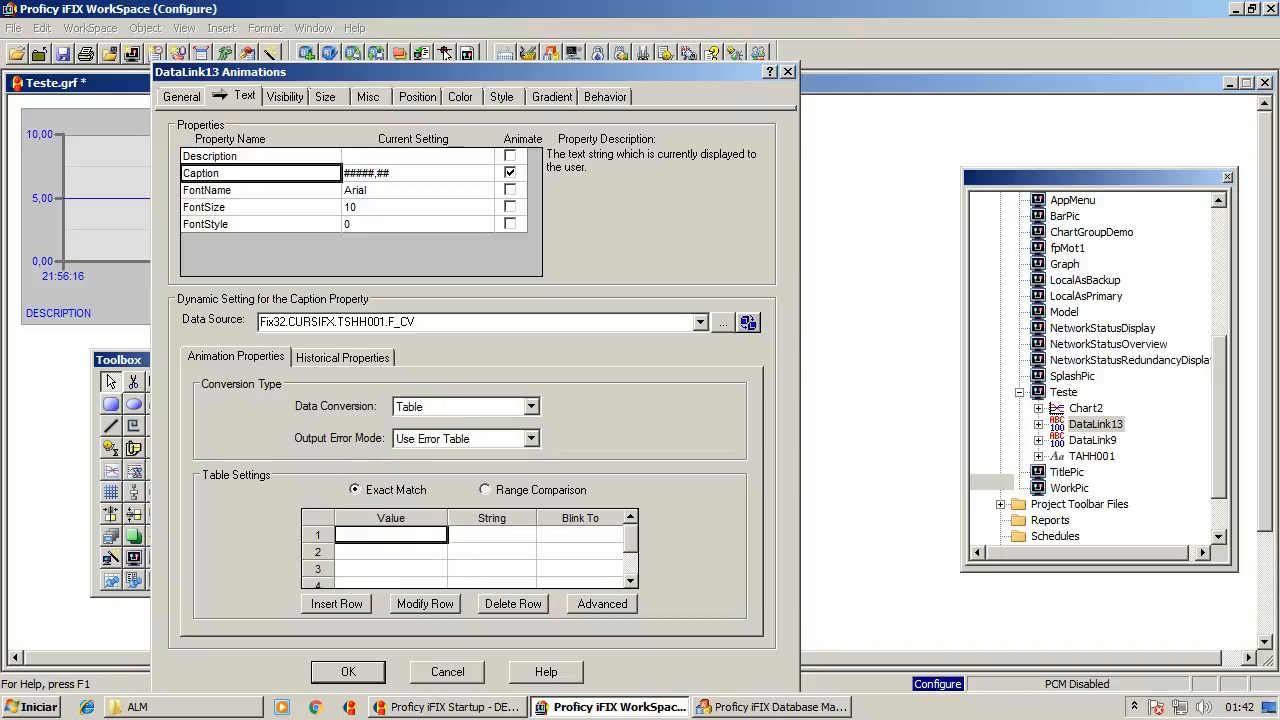
- Map value 0 to "Está normal" and value 1 to "Em alarme" in the datalink's conversion table, and apply the settings
click(411, 550)
text(1)
click(515, 538)
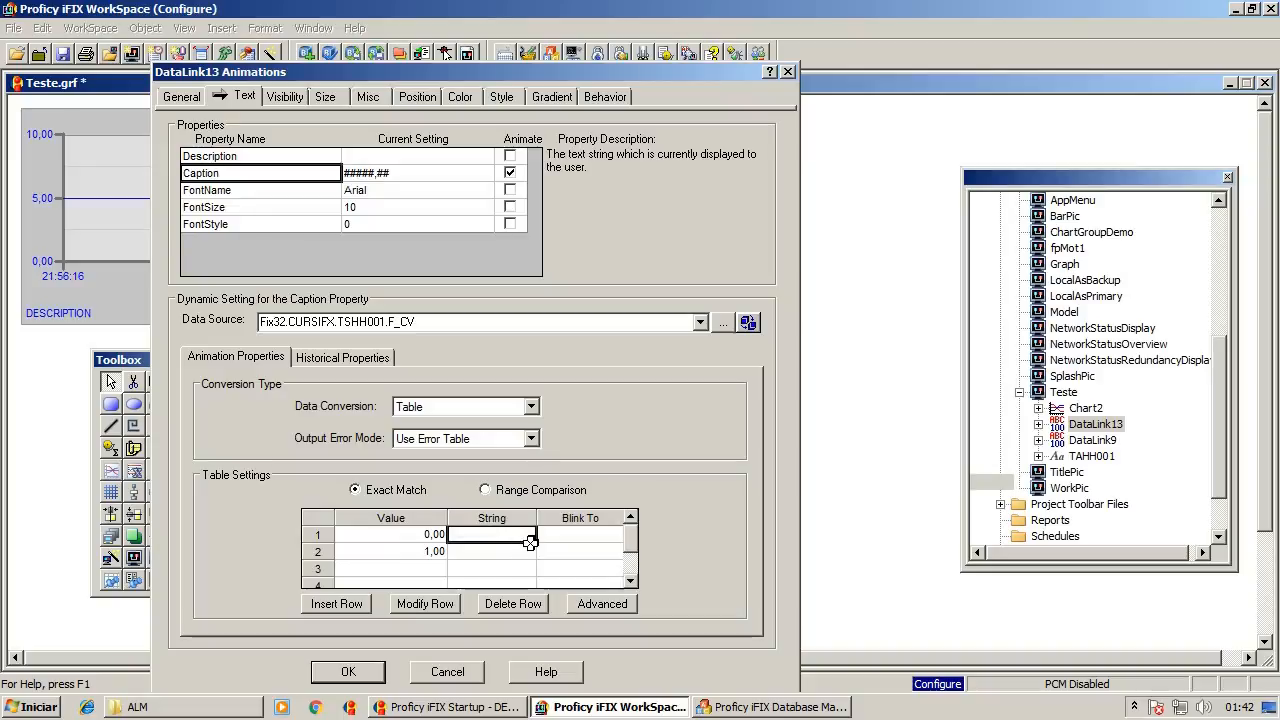
text(Está )
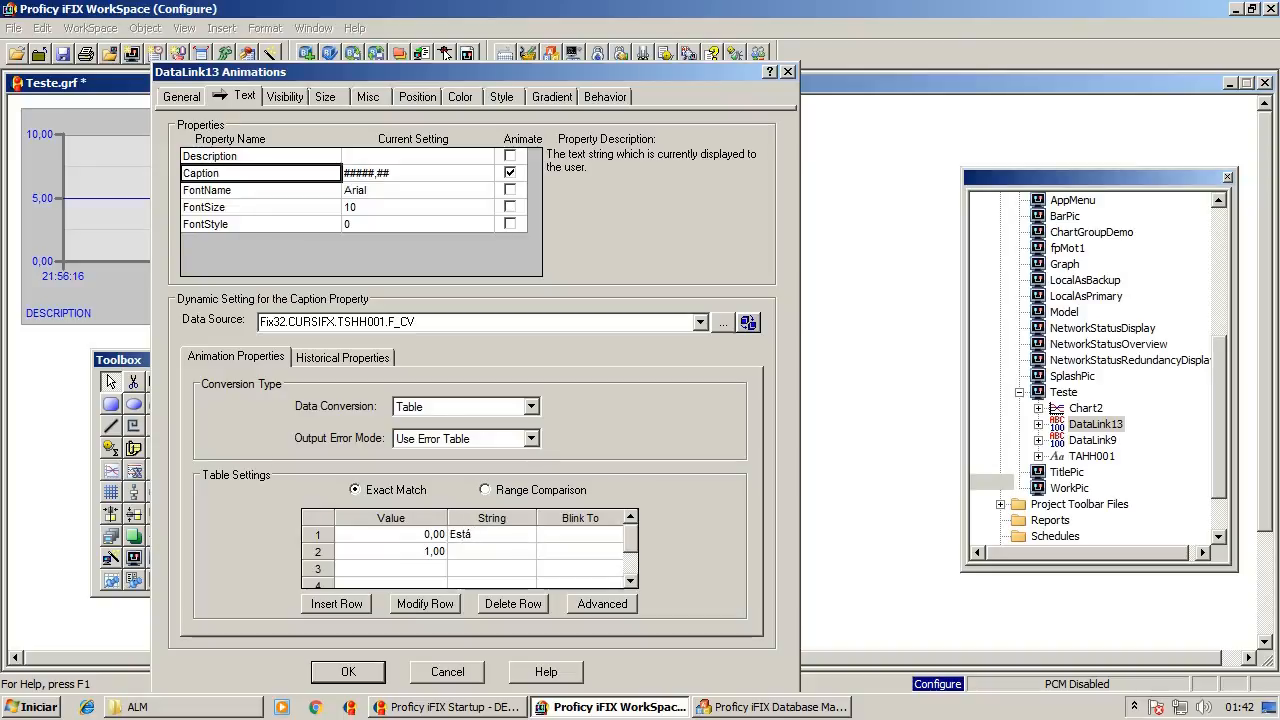
text(normal)
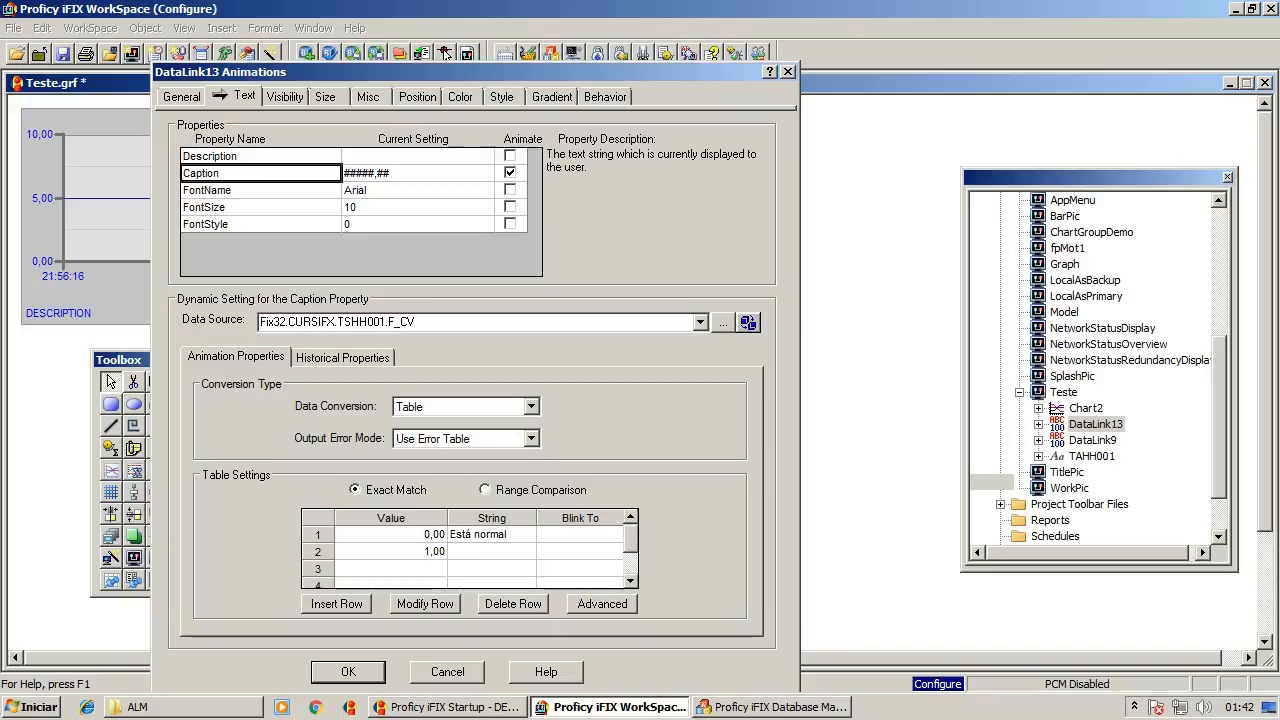
click(503, 557)
text(Em alarme)
key(Tab)
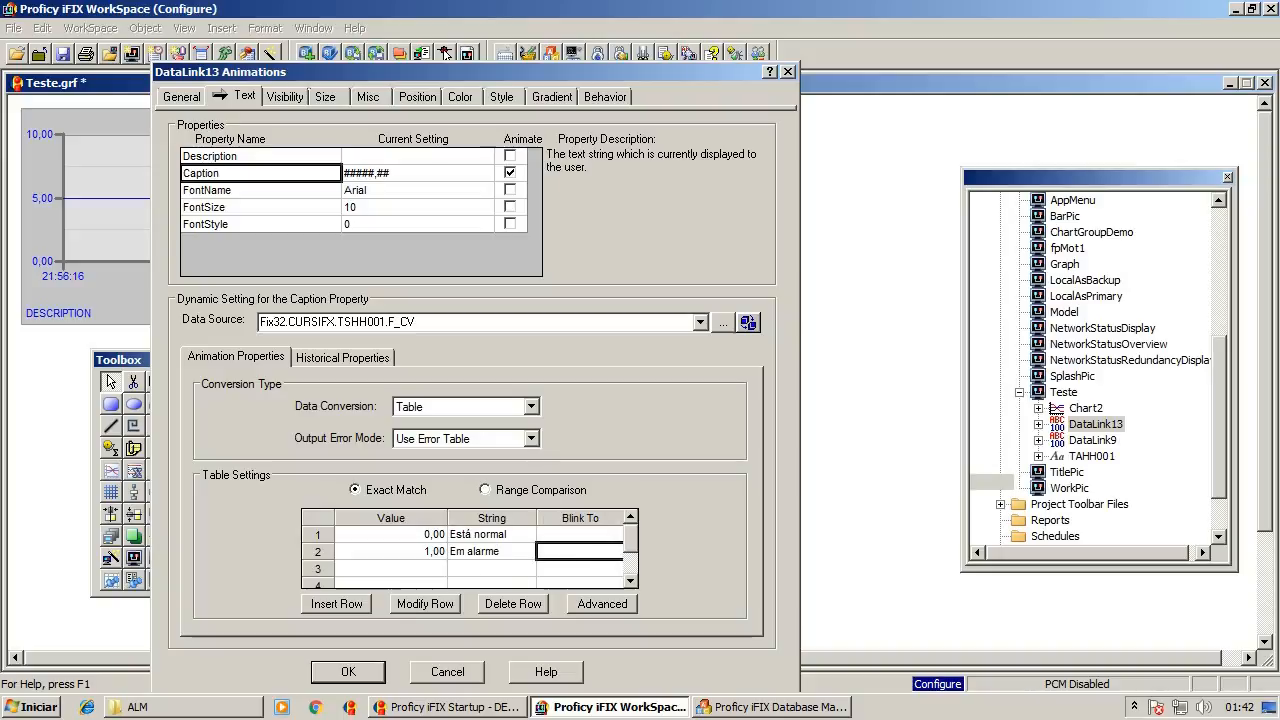
click(572, 532)
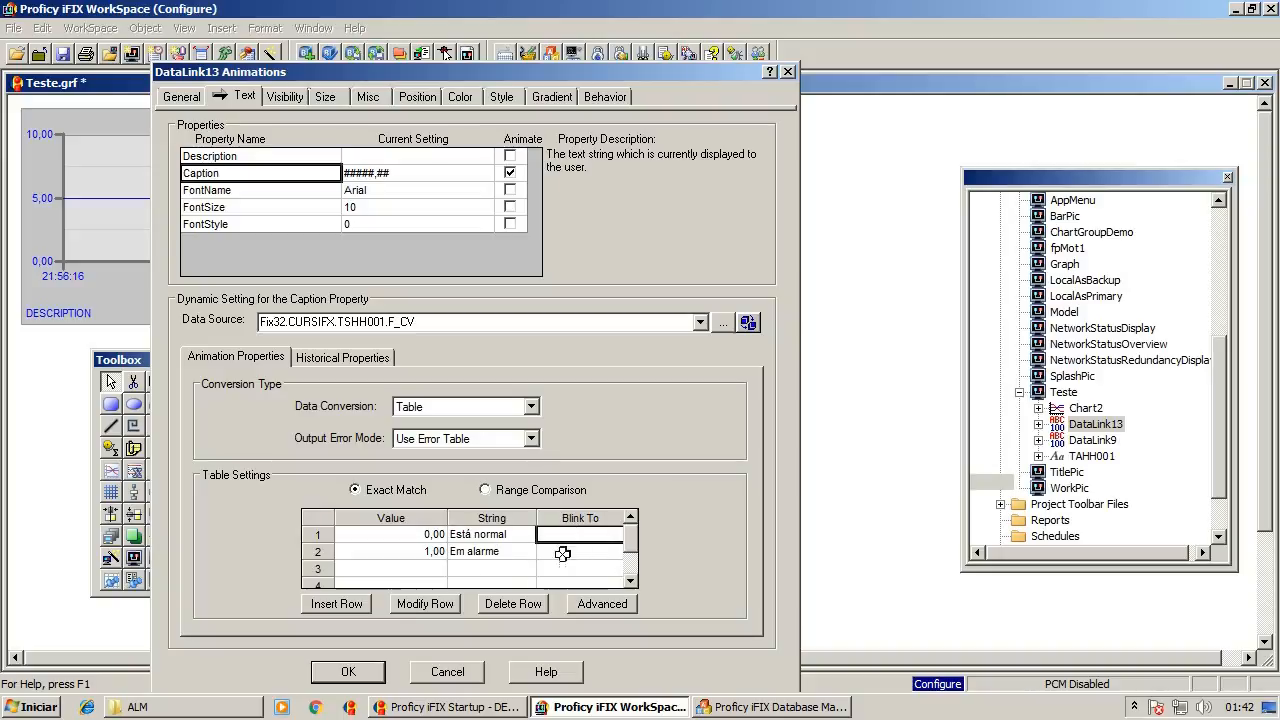
click(361, 672)
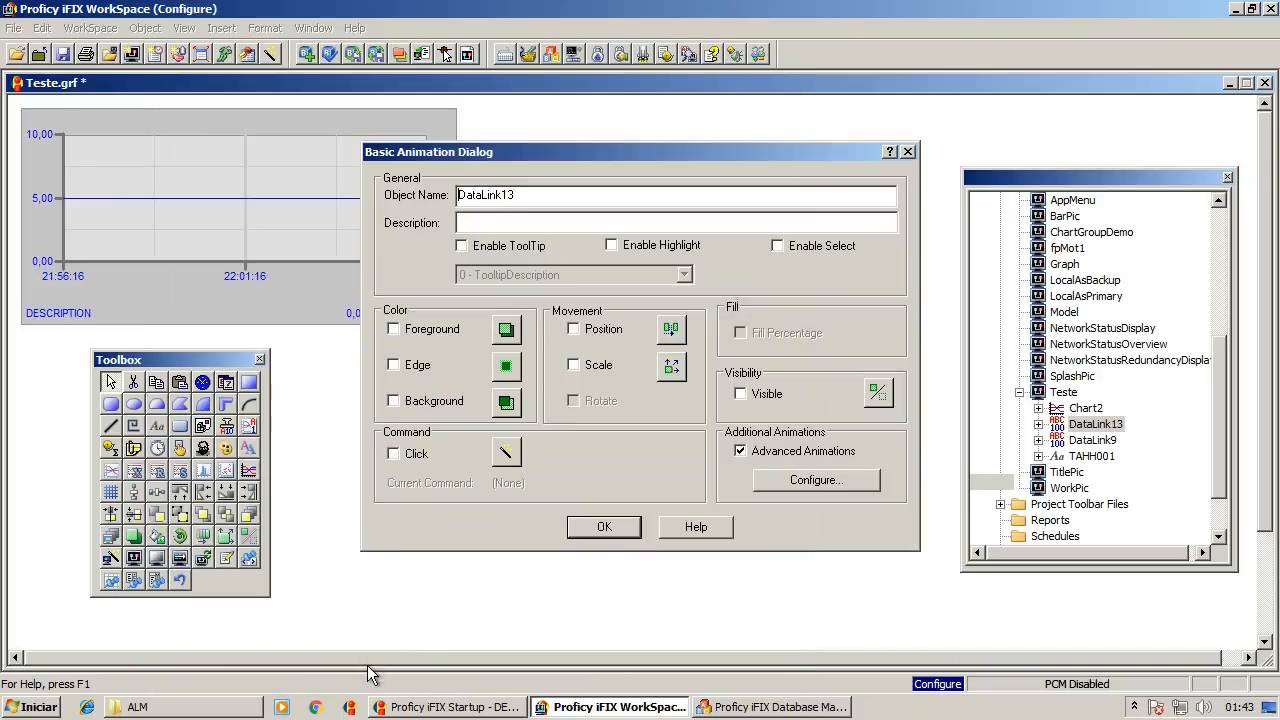
click(604, 527)
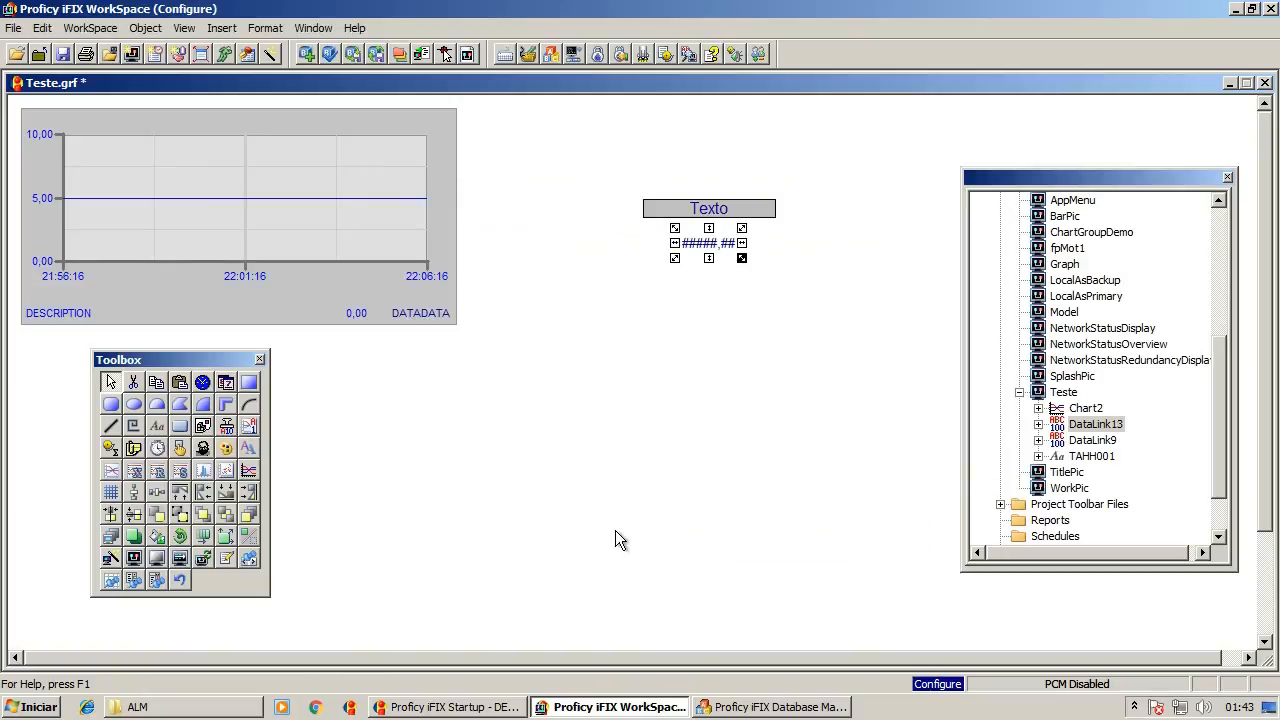
- Preview the Teste picture in run mode to check the datalink's table text, and return to configure mode
click(621, 389)
key(ctrl+w)
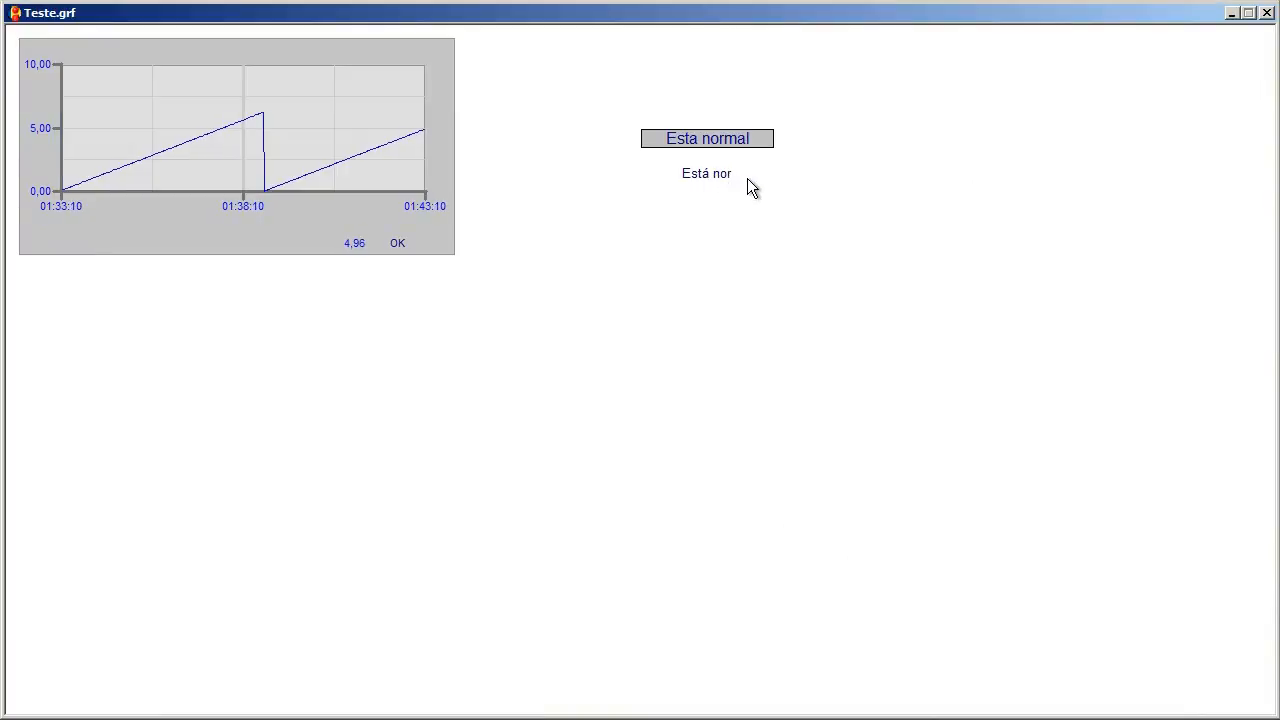
key(ctrl+w)
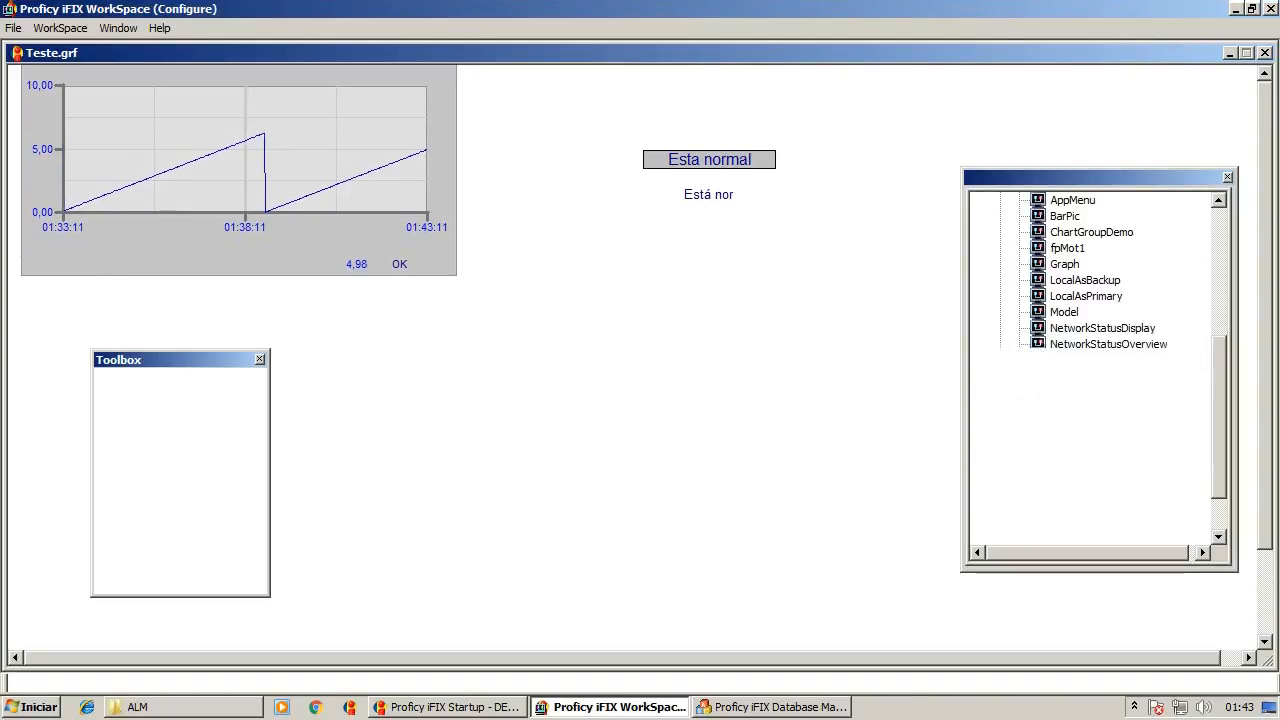
- Review the caption conversion table in the datalink's advanced text animation settings and close the dialogs
click(709, 244)
right_click(712, 246)
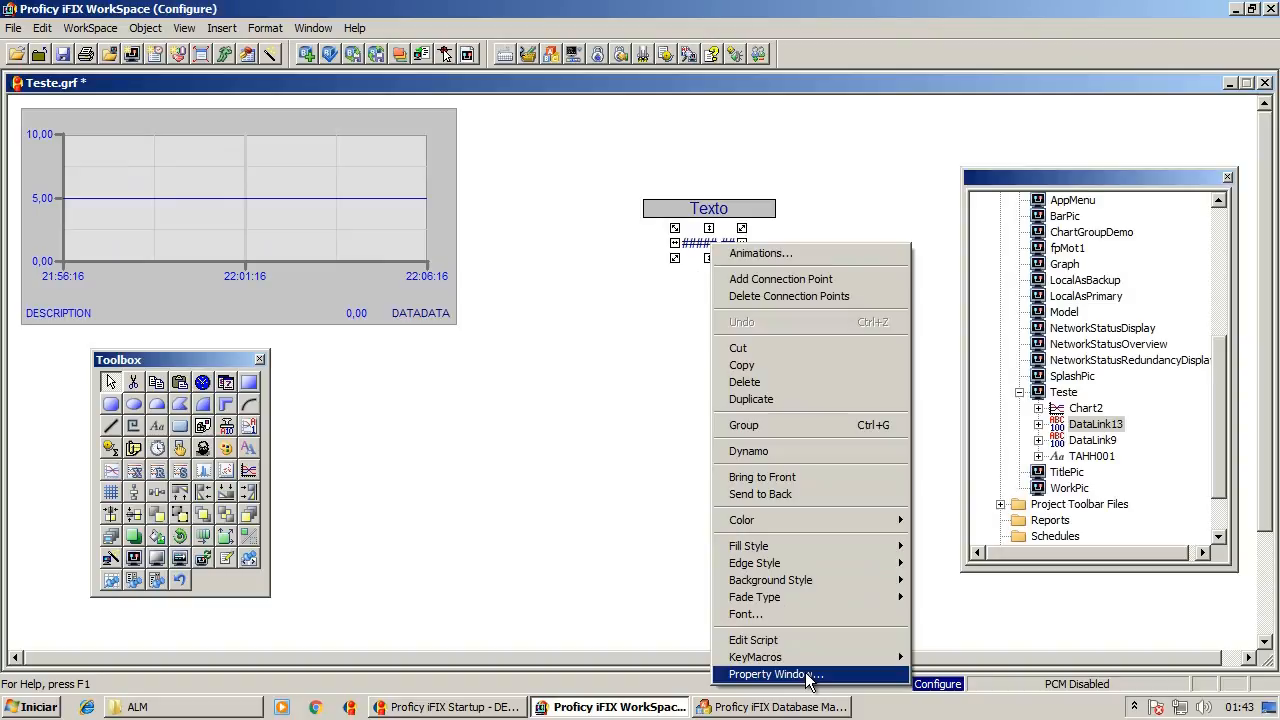
click(758, 253)
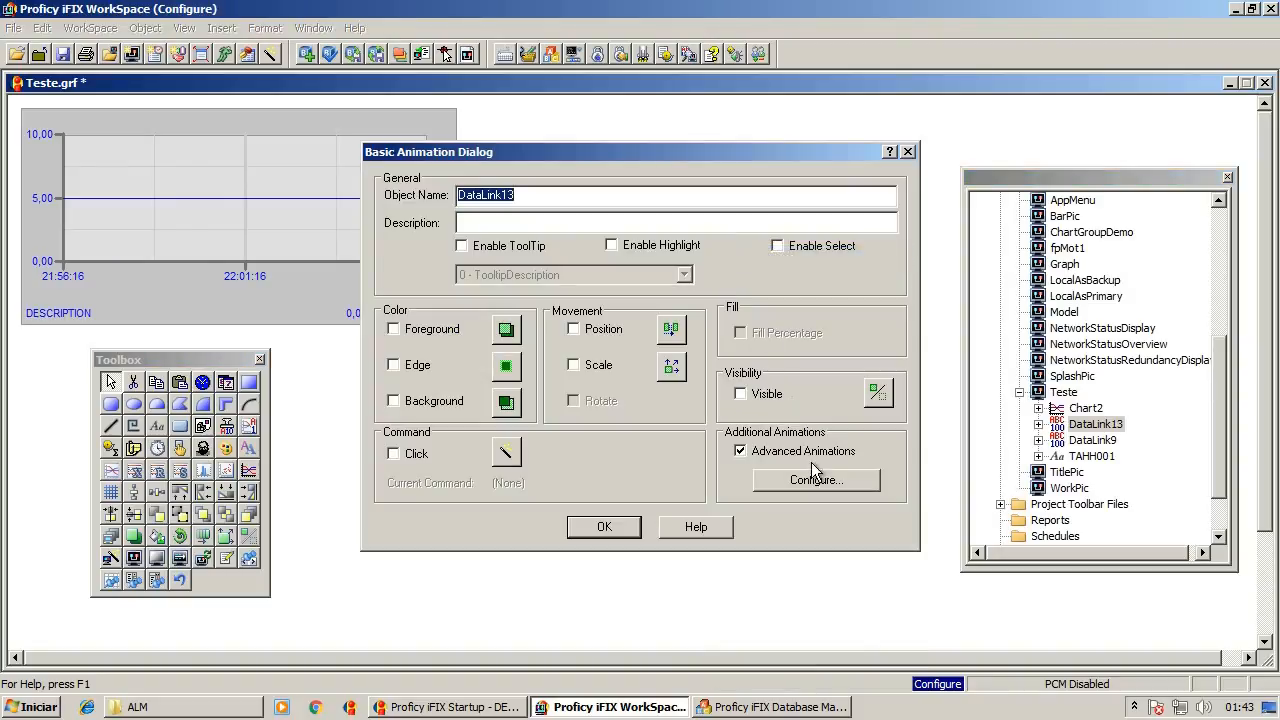
click(816, 480)
click(245, 97)
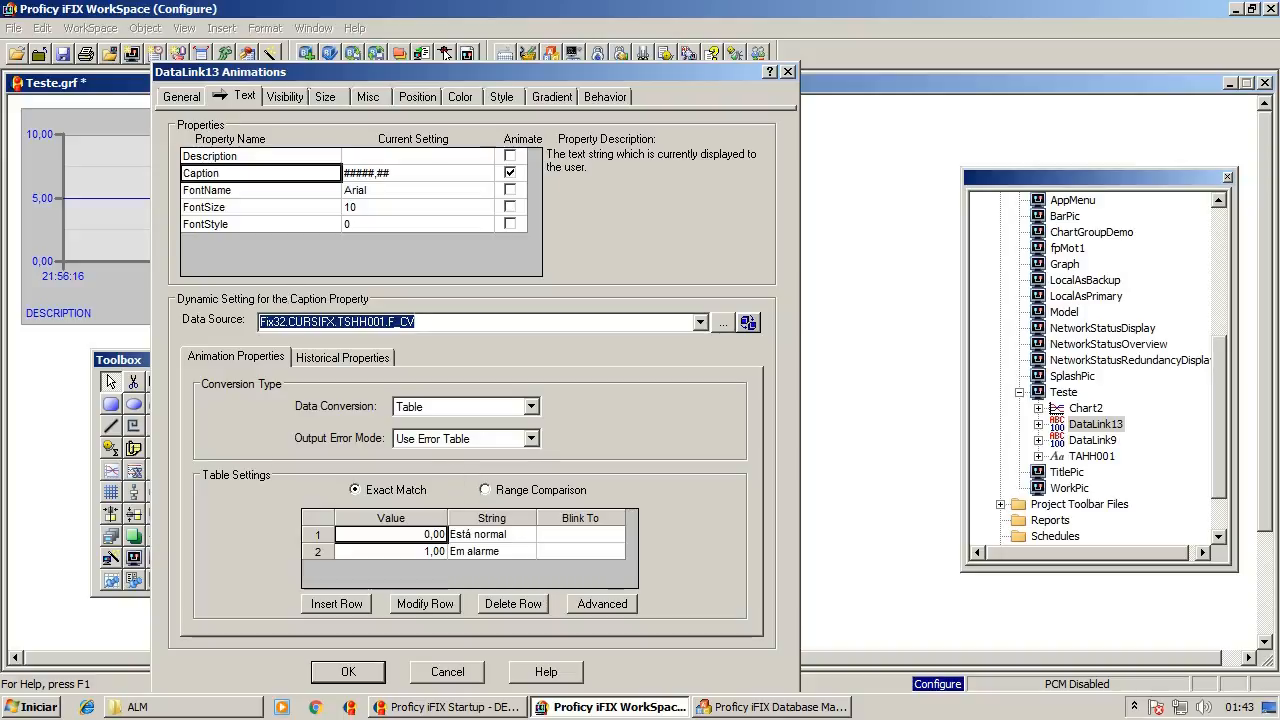
click(355, 676)
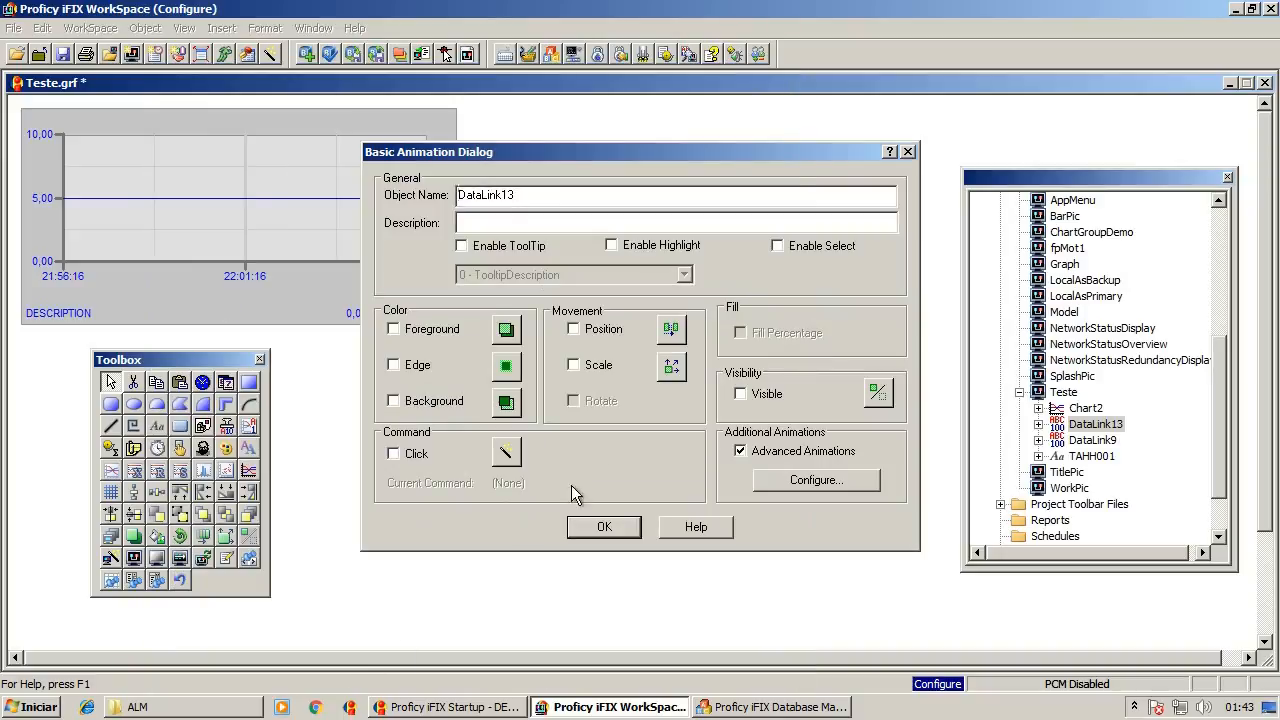
click(605, 527)
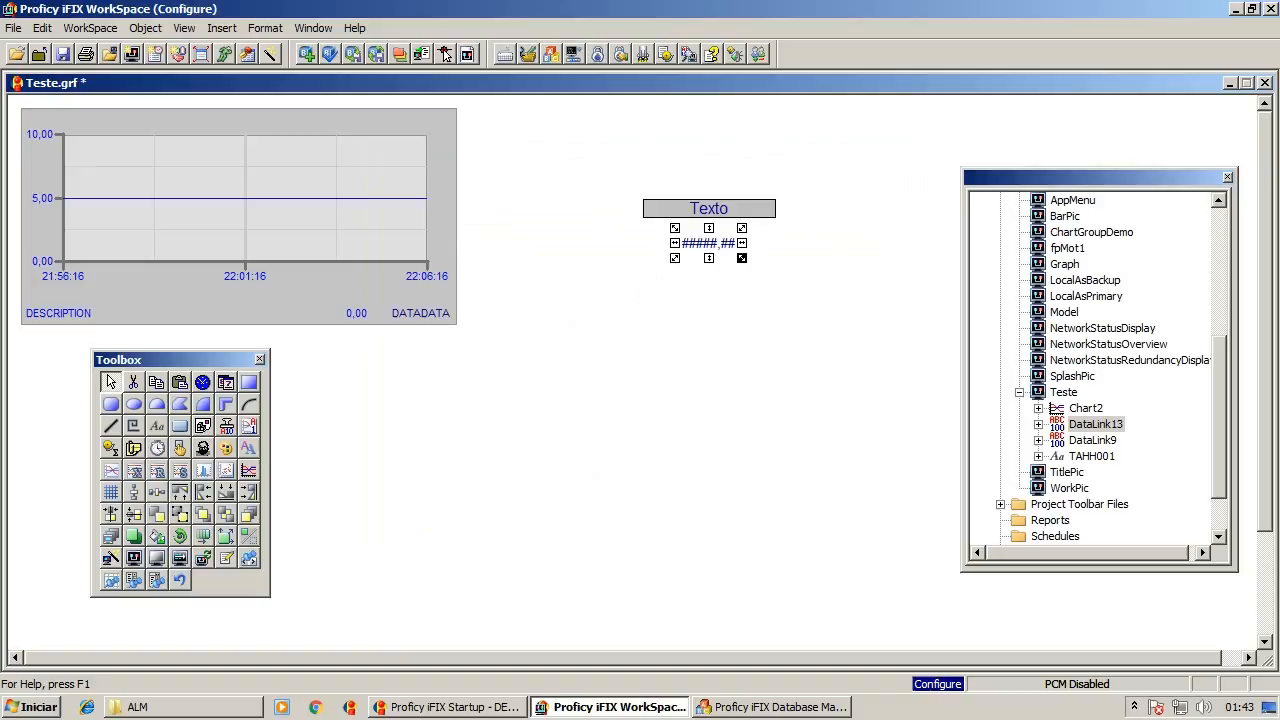
- Set the datalink's MaxCharactersPerLine property to 15
right_click(698, 243)
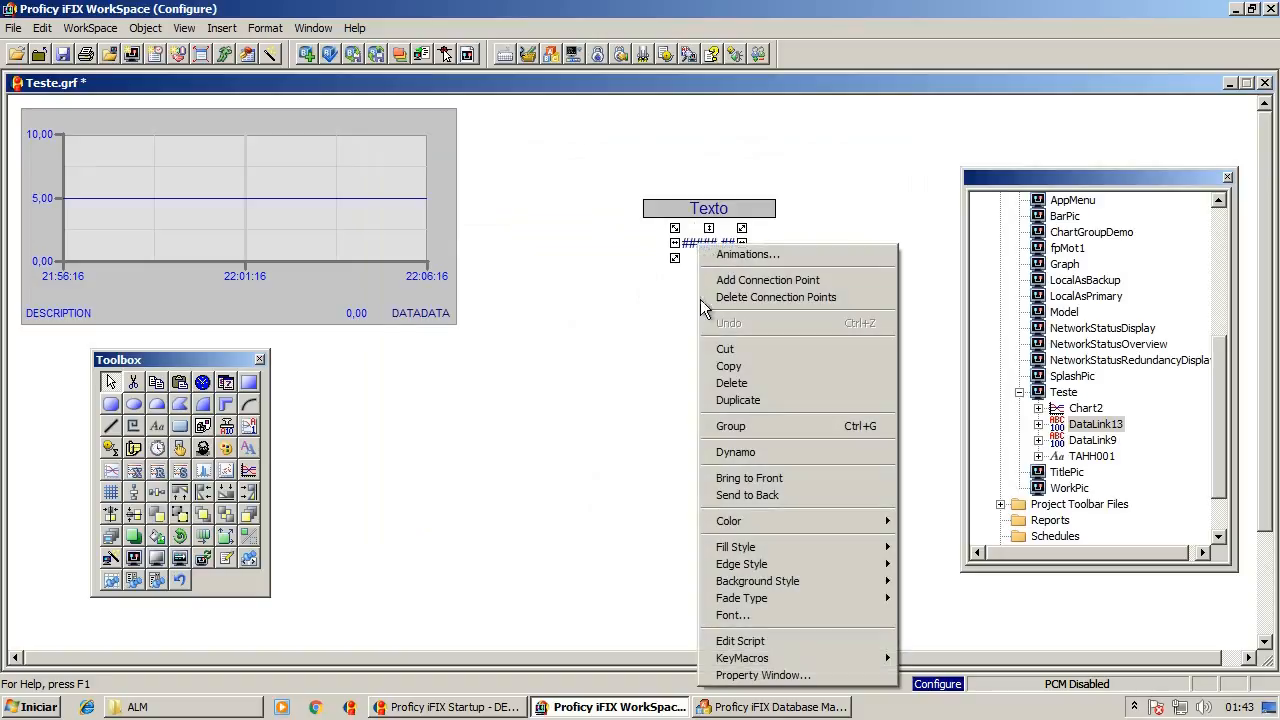
click(778, 675)
drag(557, 274, 555, 402)
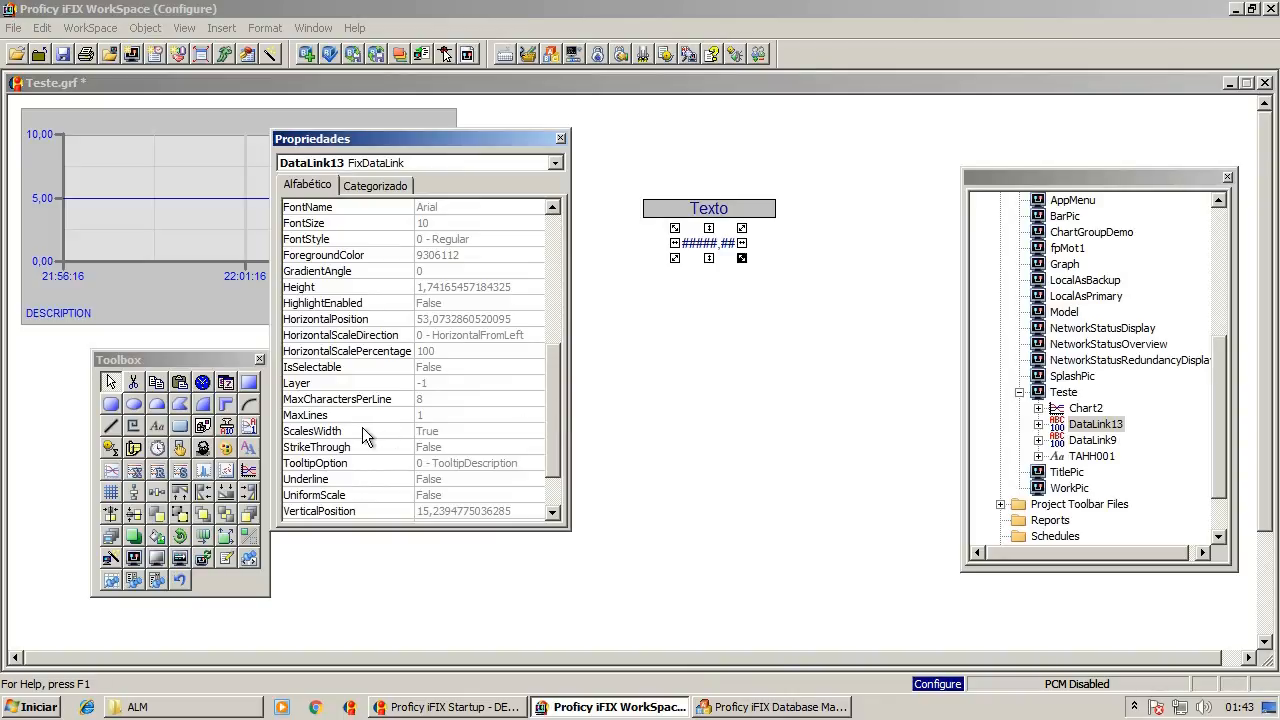
click(312, 417)
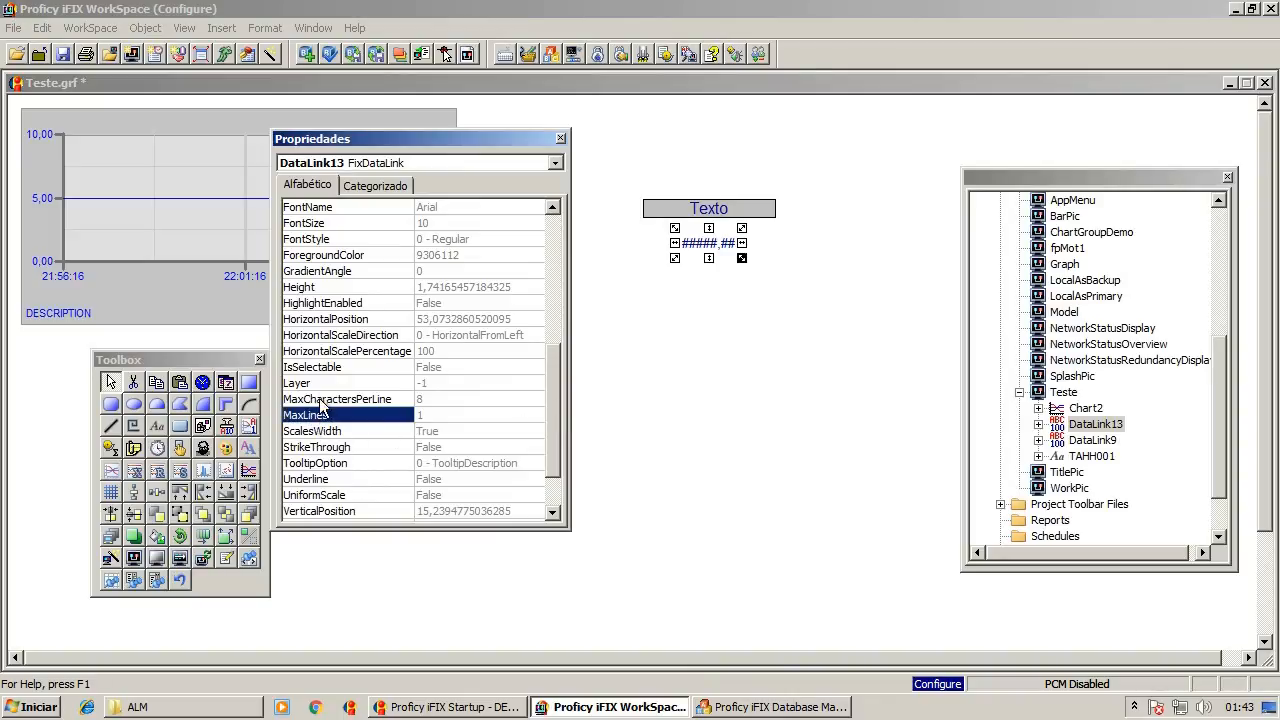
click(320, 399)
click(452, 398)
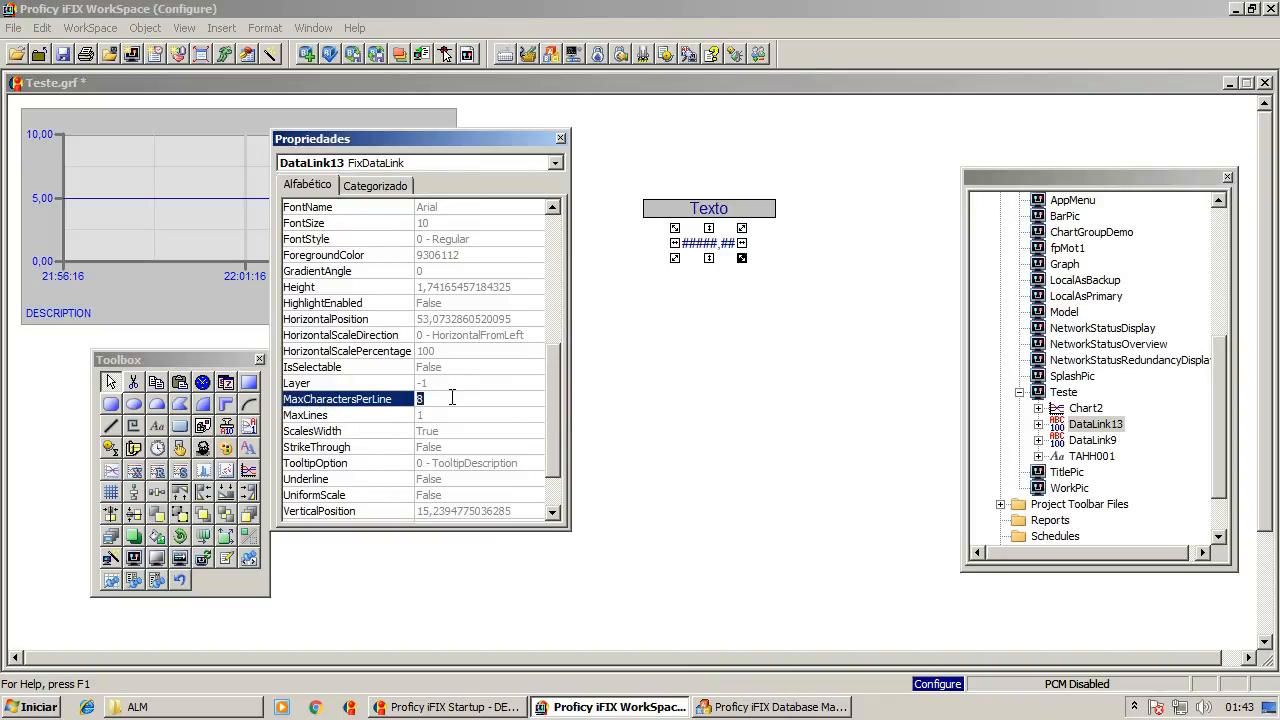
text(15)
click(648, 384)
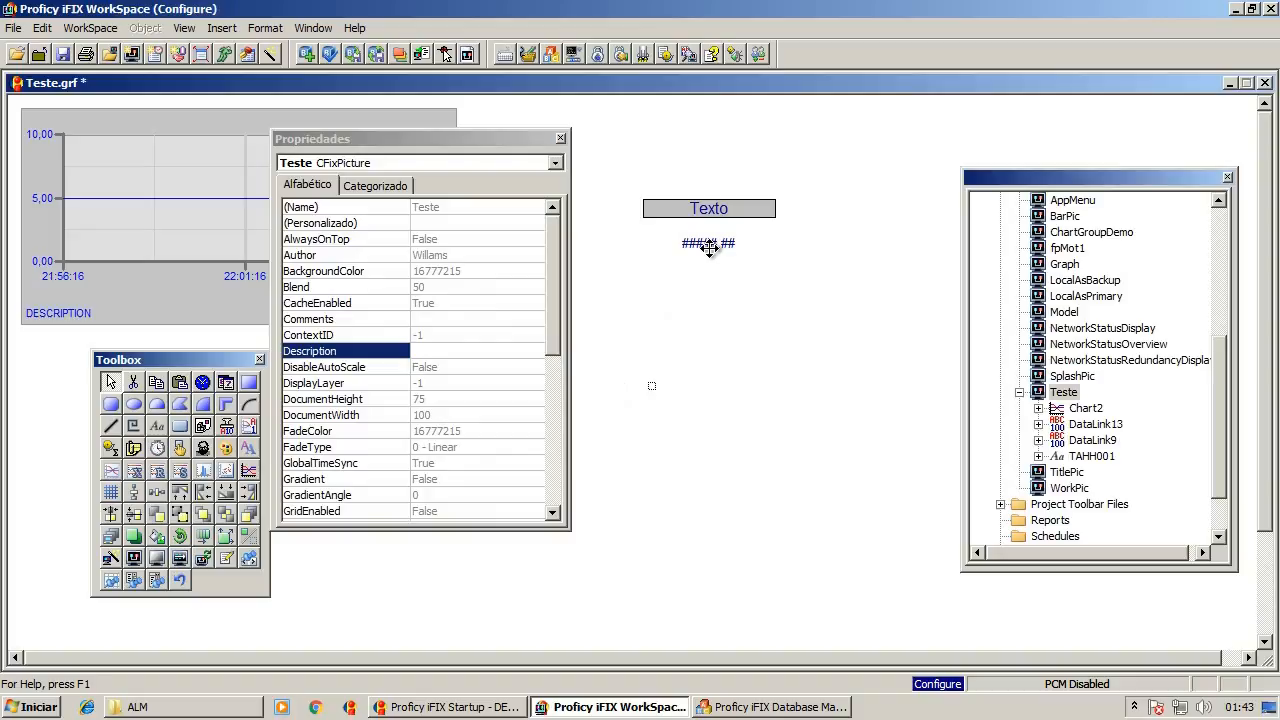
- Check both datalink texts by running the Teste picture, return to configure mode and select the datalink
key(ctrl+w)
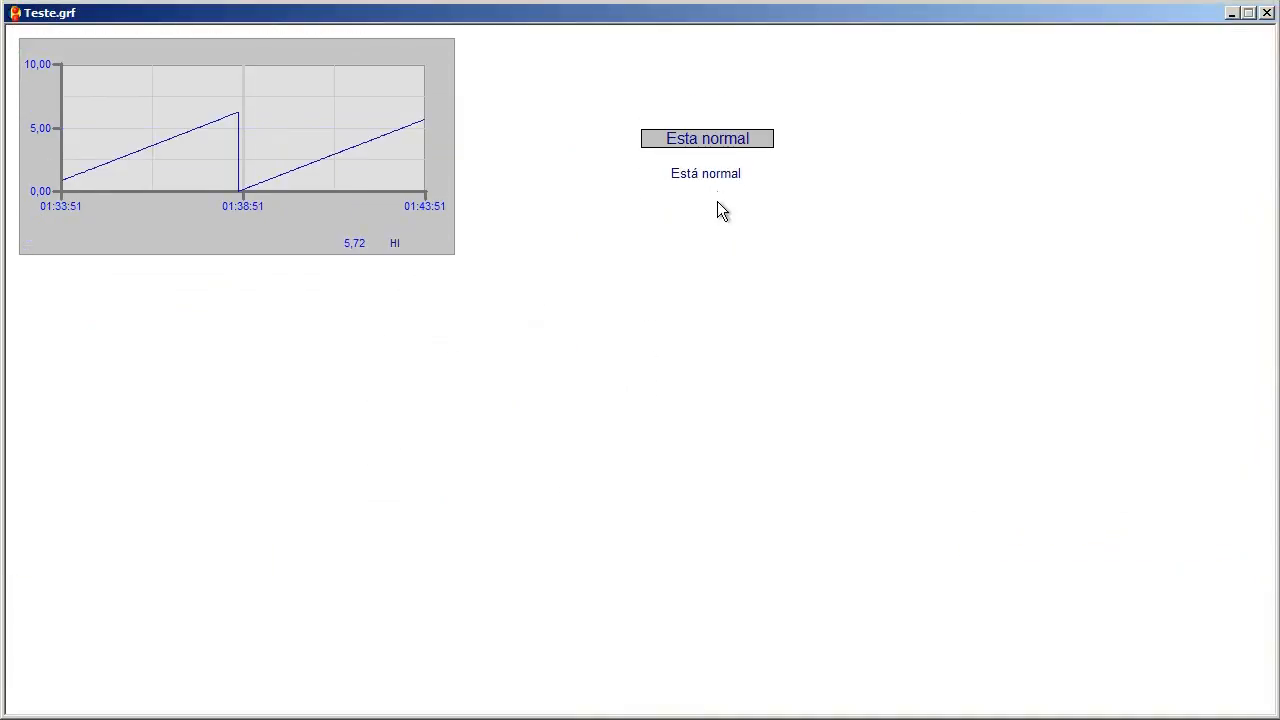
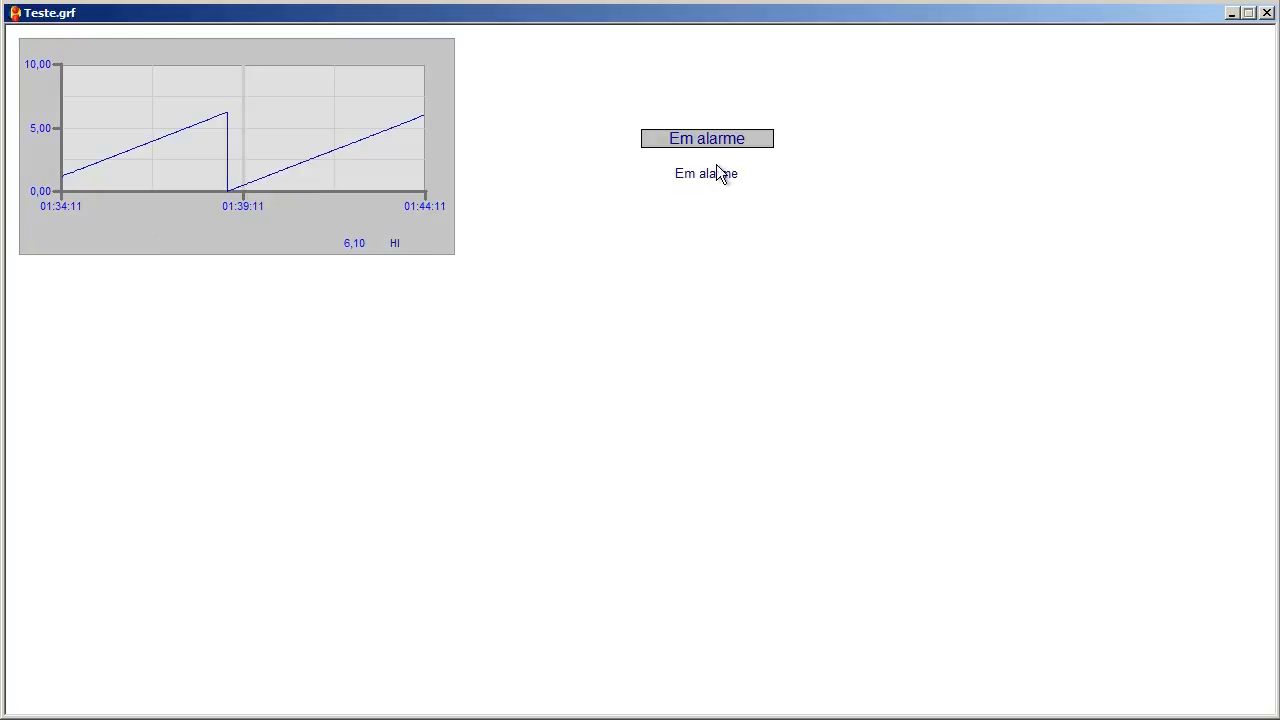
key(ctrl+w)
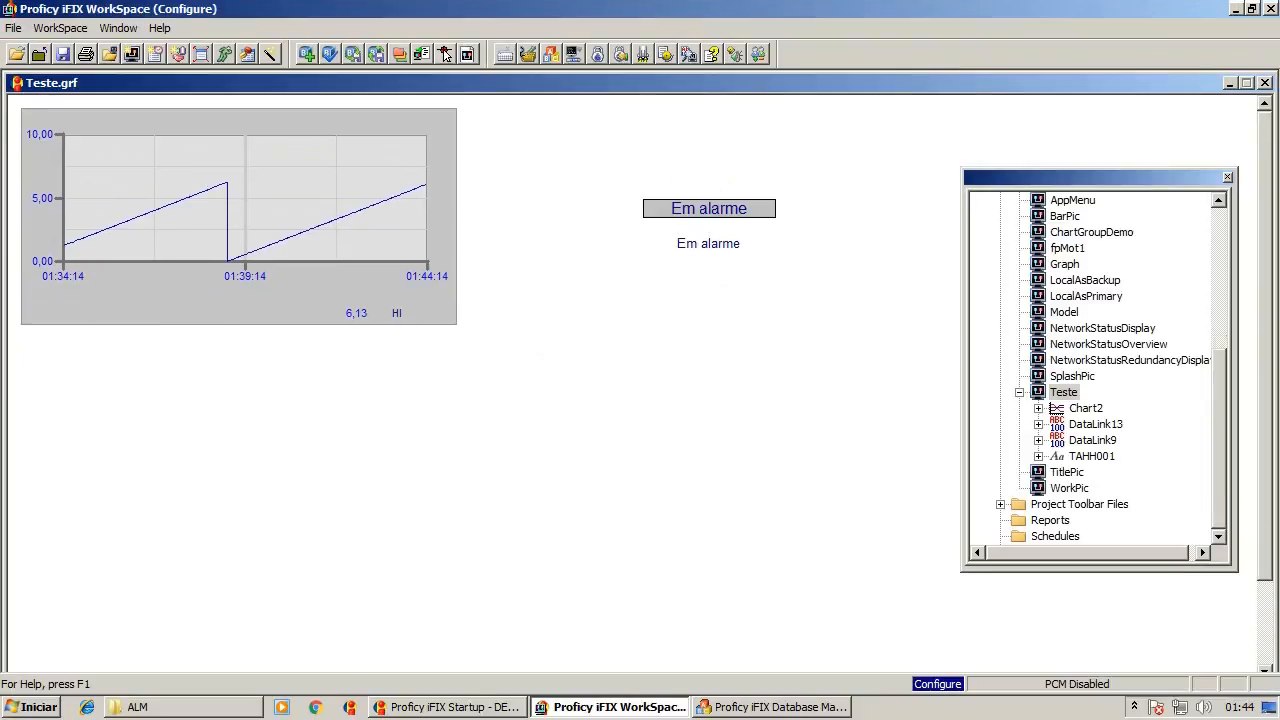
click(704, 243)
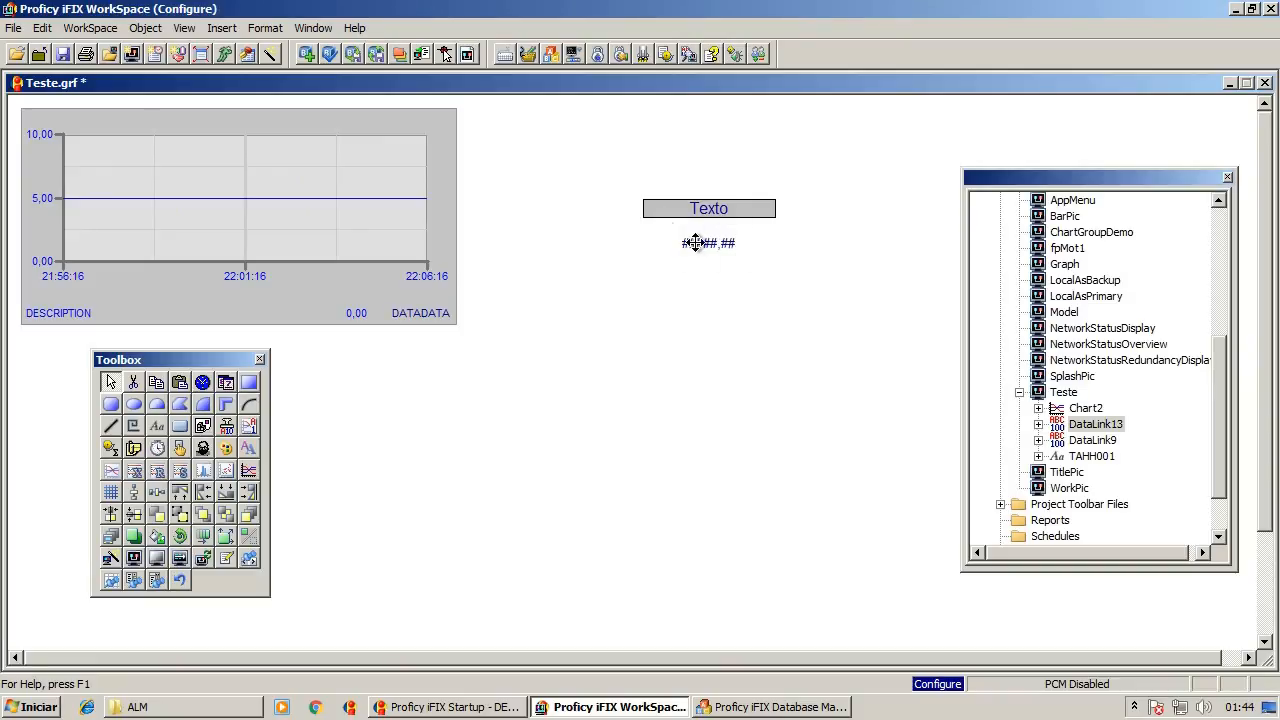
- Set the datalink's caption data conversion to Format in its advanced text animation settings and close the dialogs
double_click(700, 247)
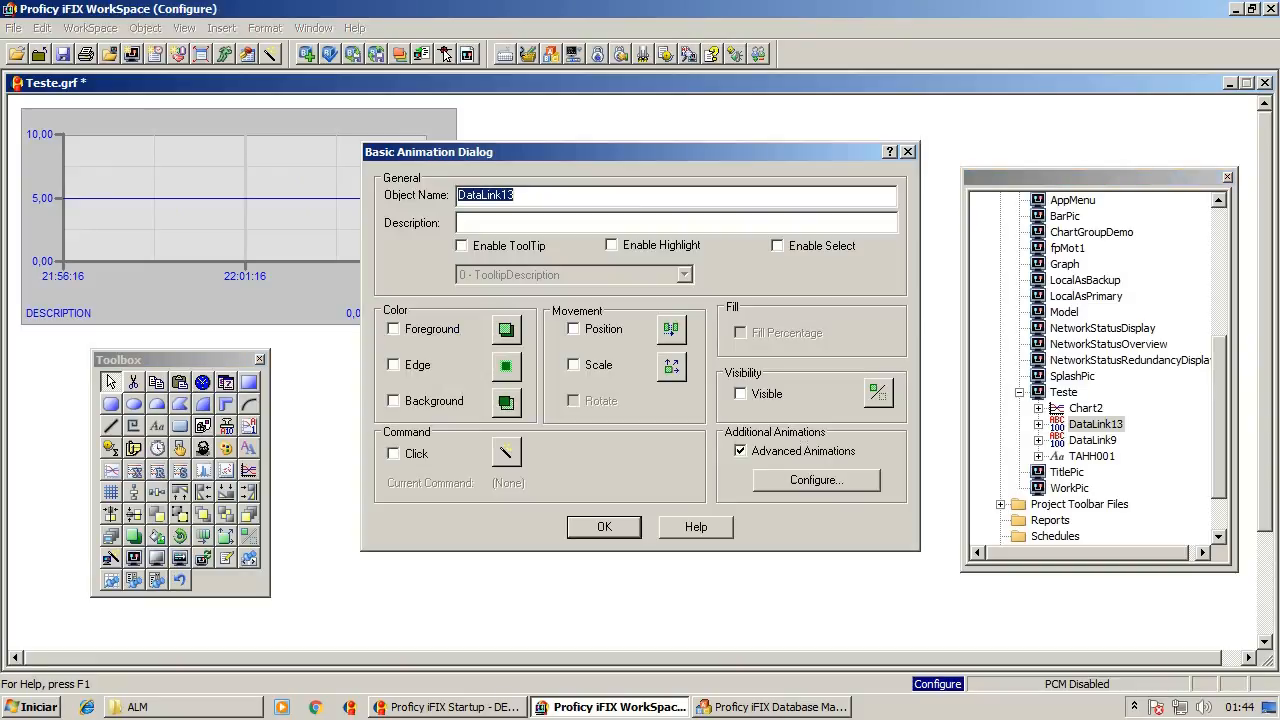
click(610, 530)
click(703, 243)
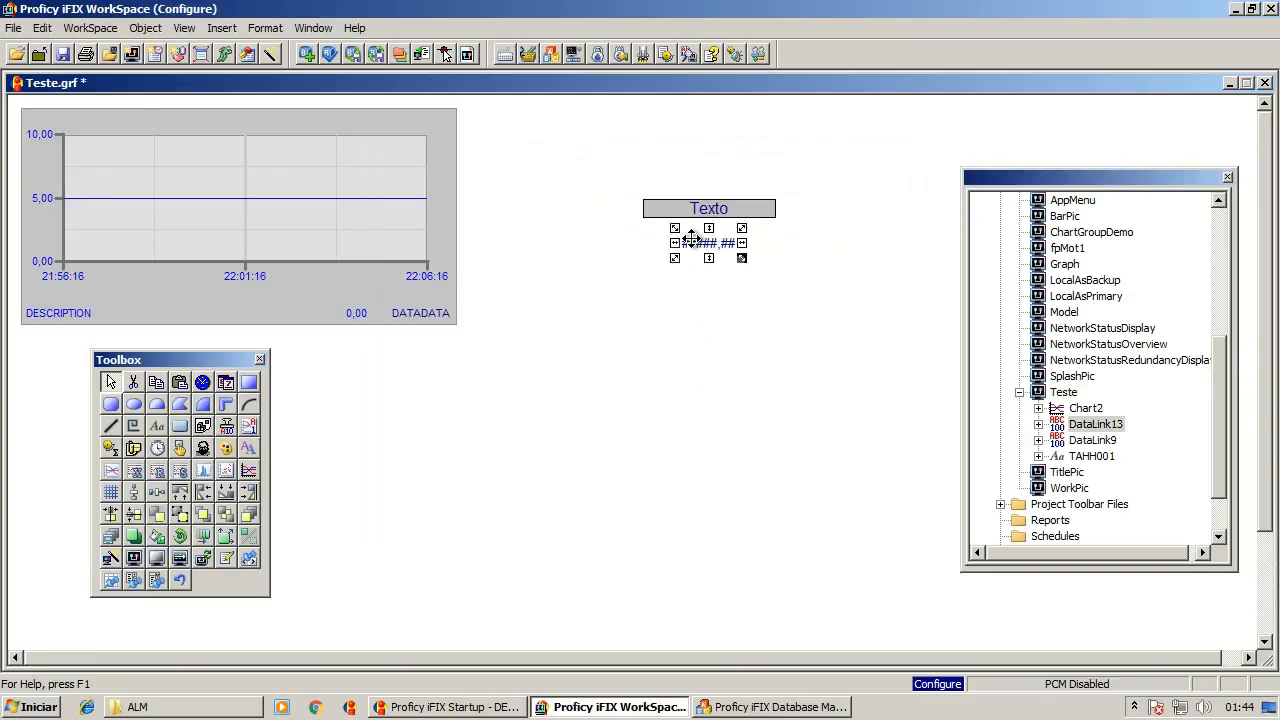
double_click(705, 243)
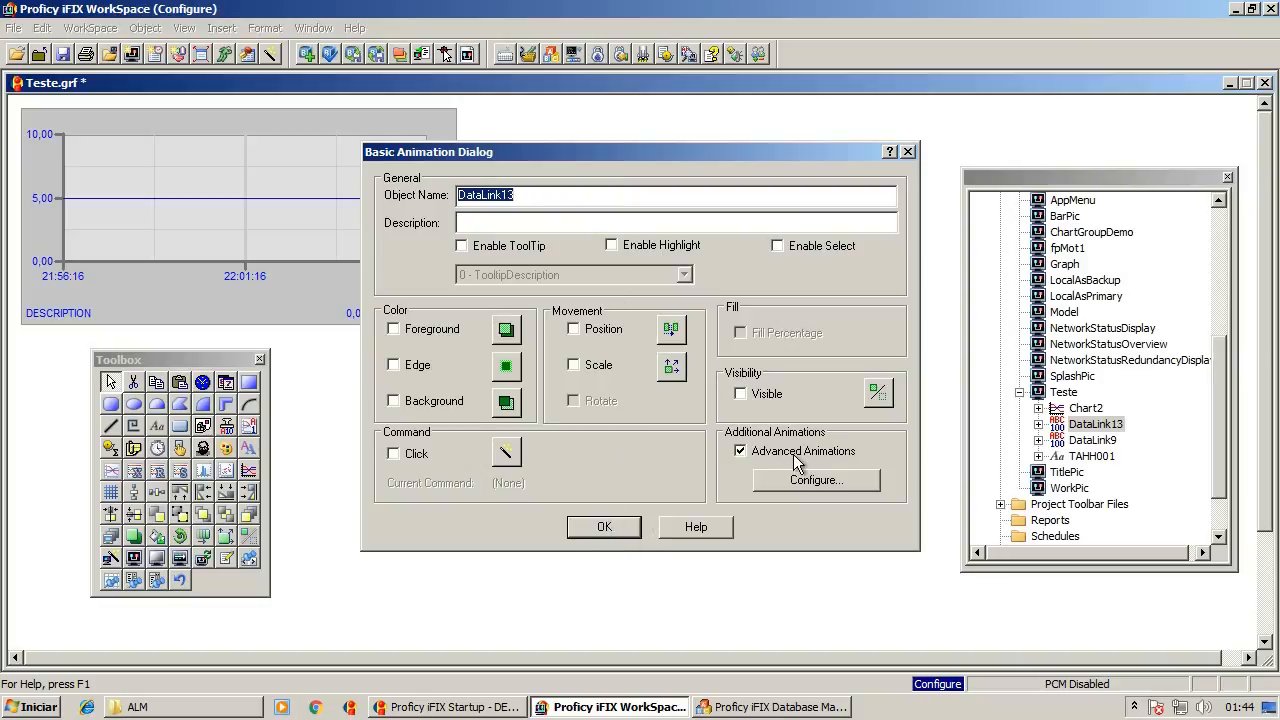
click(810, 480)
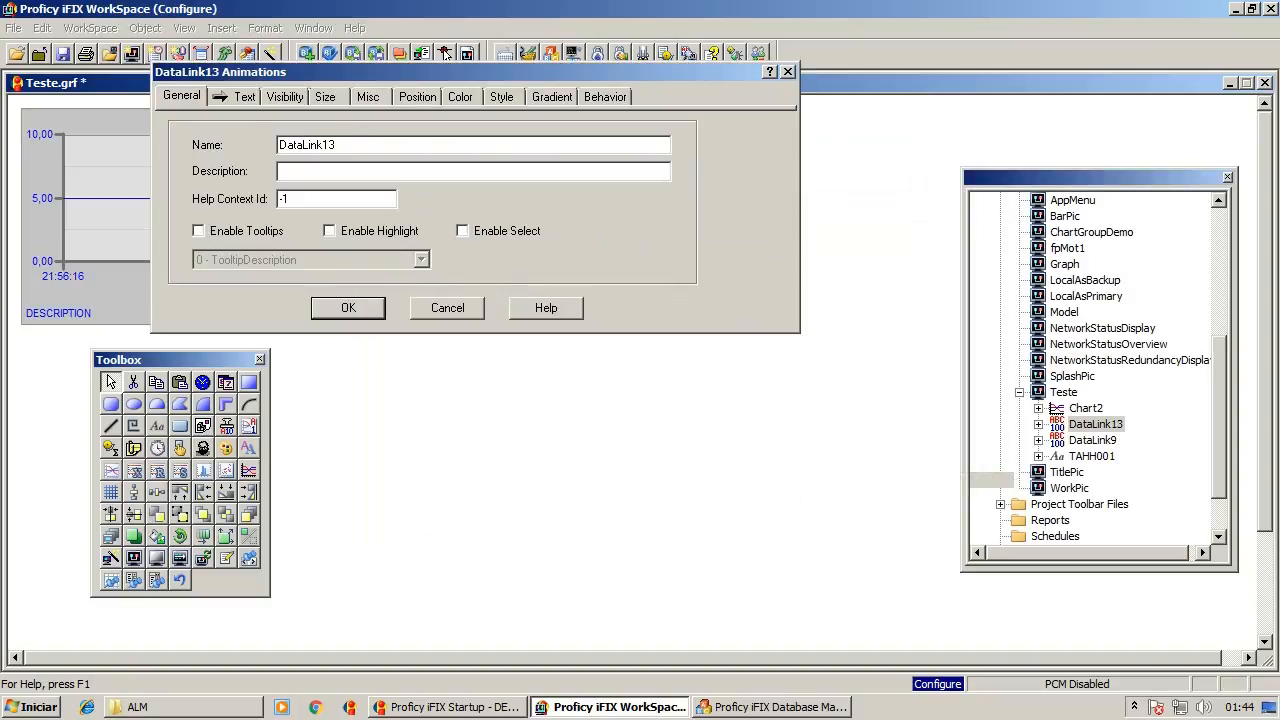
click(245, 96)
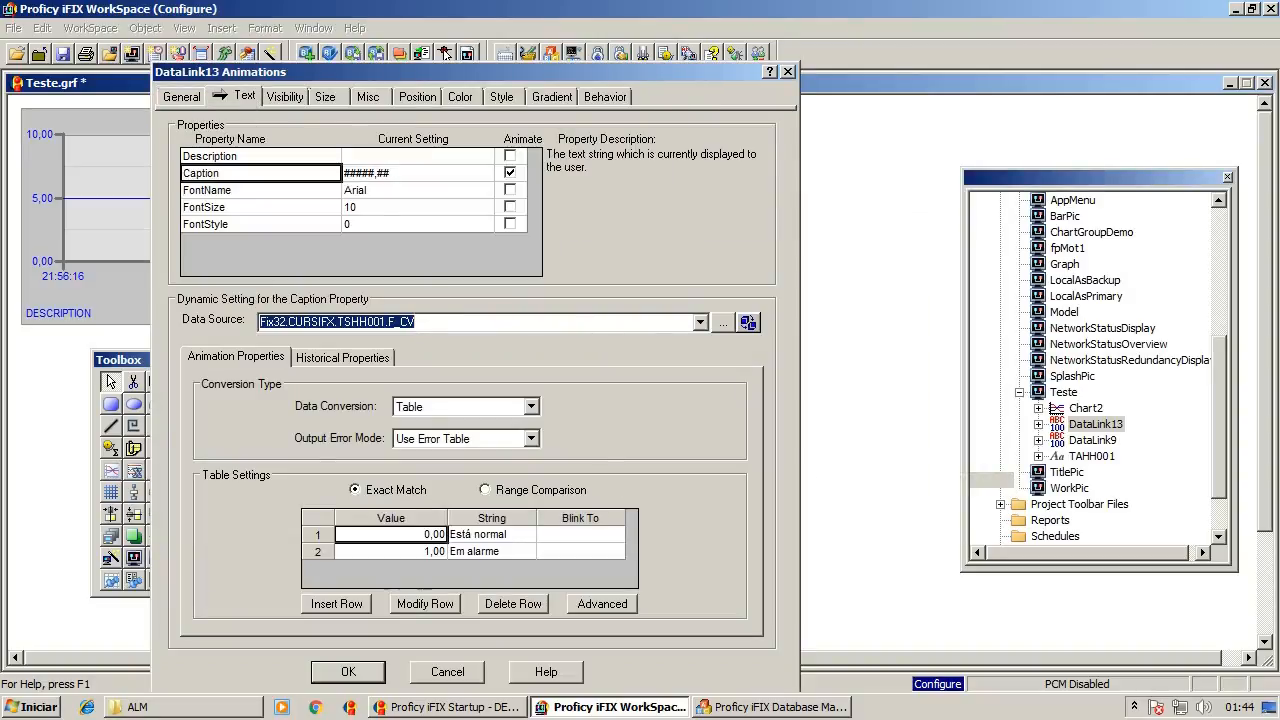
click(470, 408)
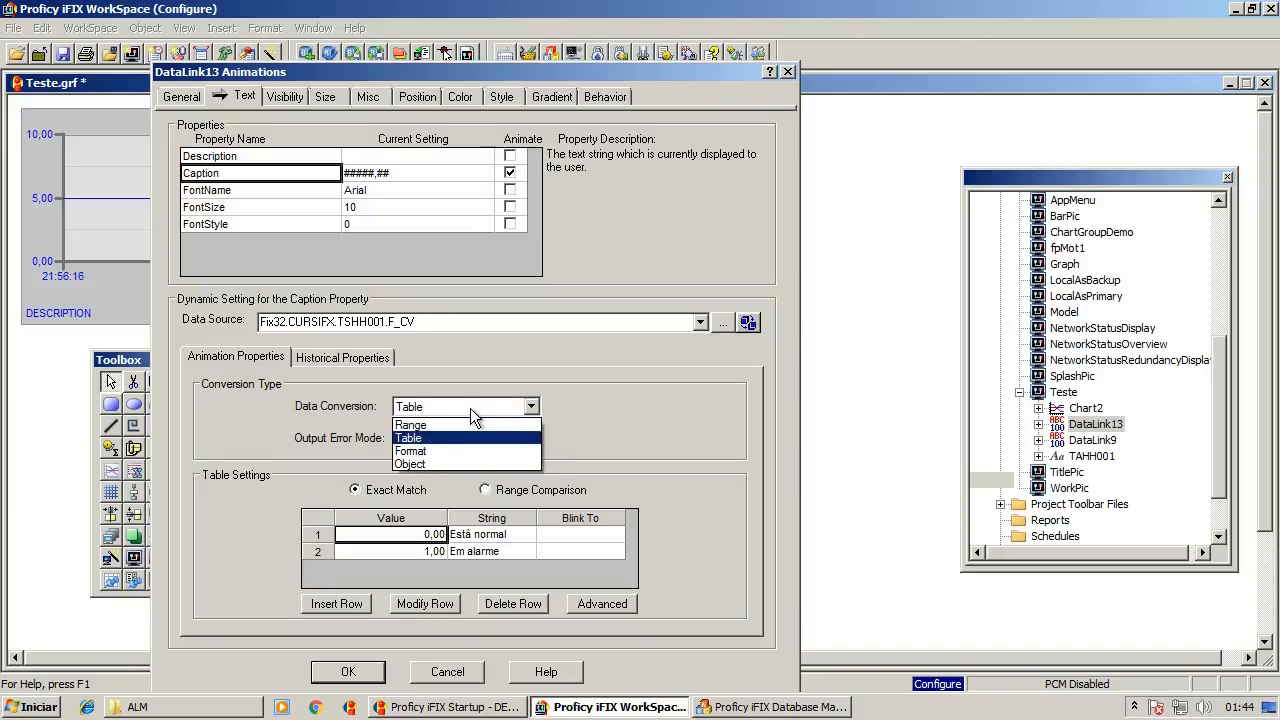
click(441, 427)
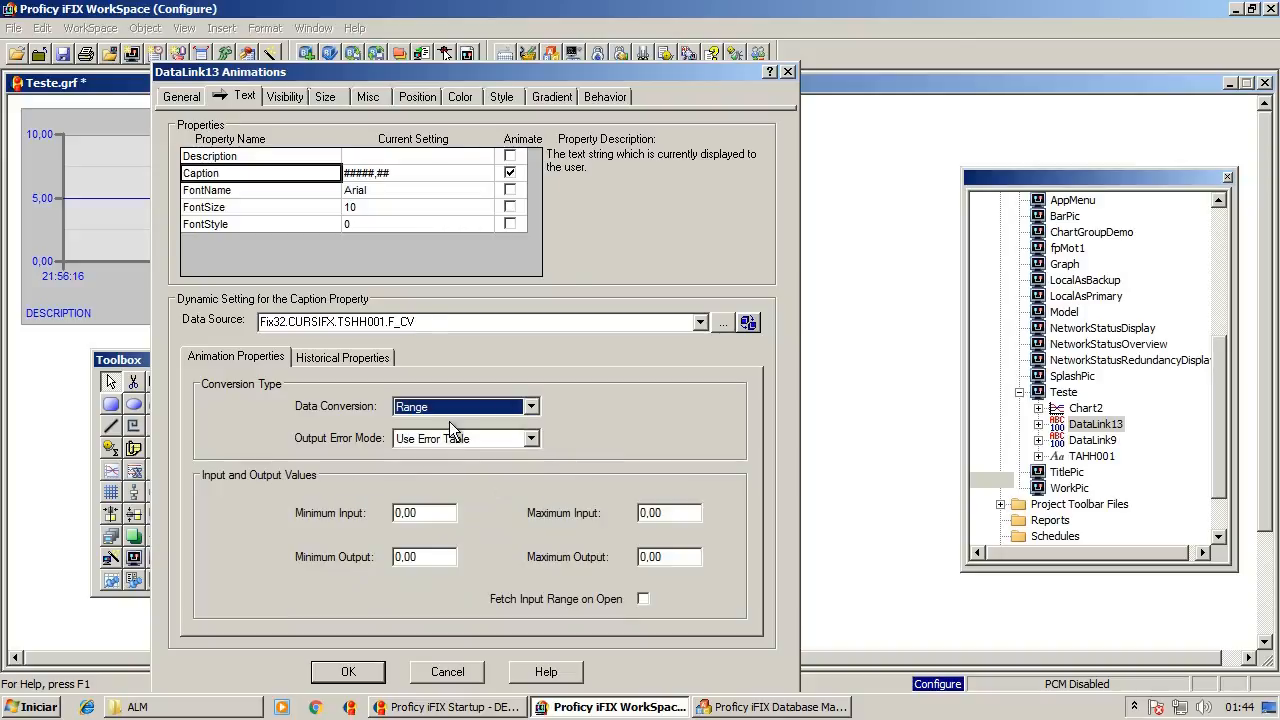
click(475, 406)
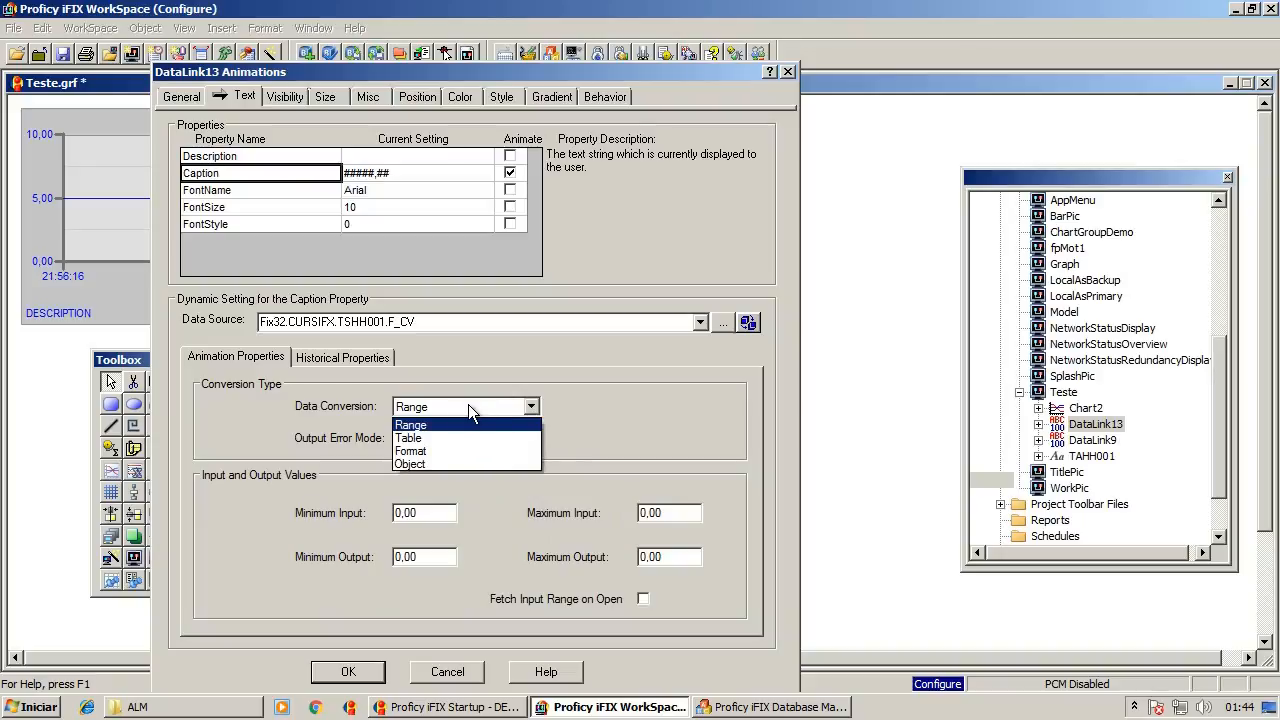
click(441, 451)
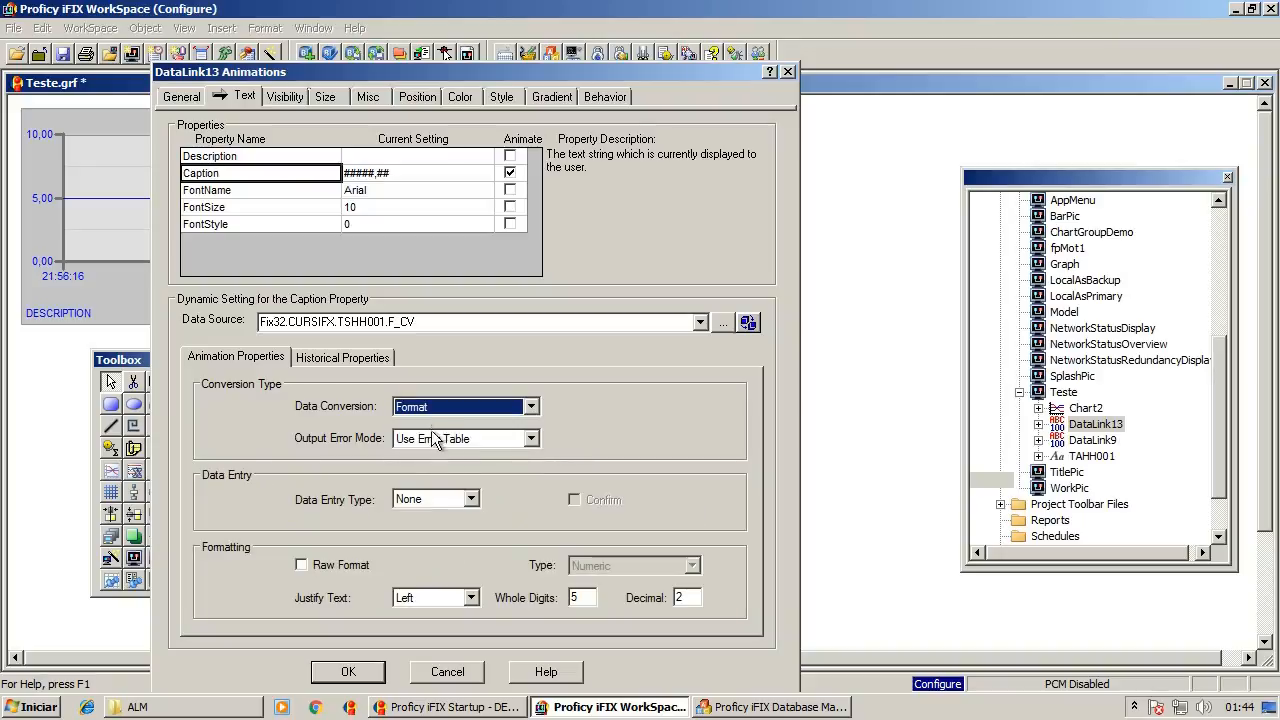
click(352, 673)
click(615, 524)
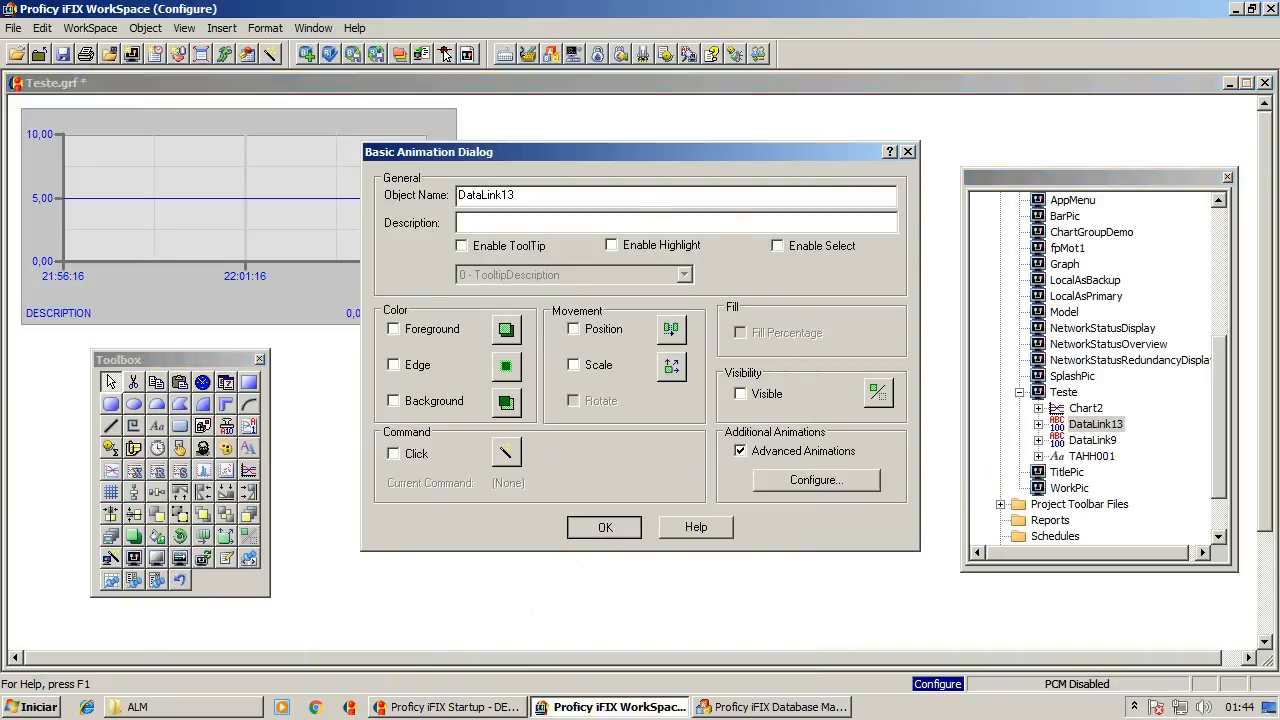
- Review the datalink's source, data entry and formatting settings, close them and deselect the datalink
double_click(708, 243)
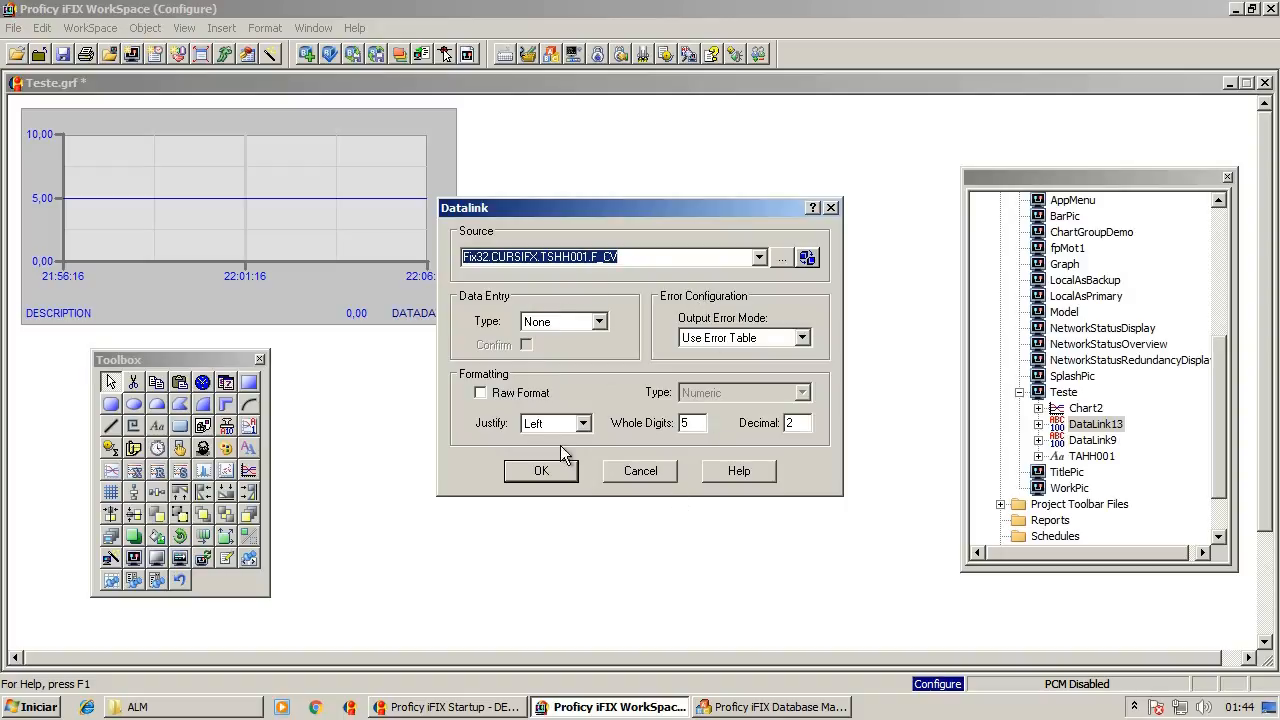
click(541, 471)
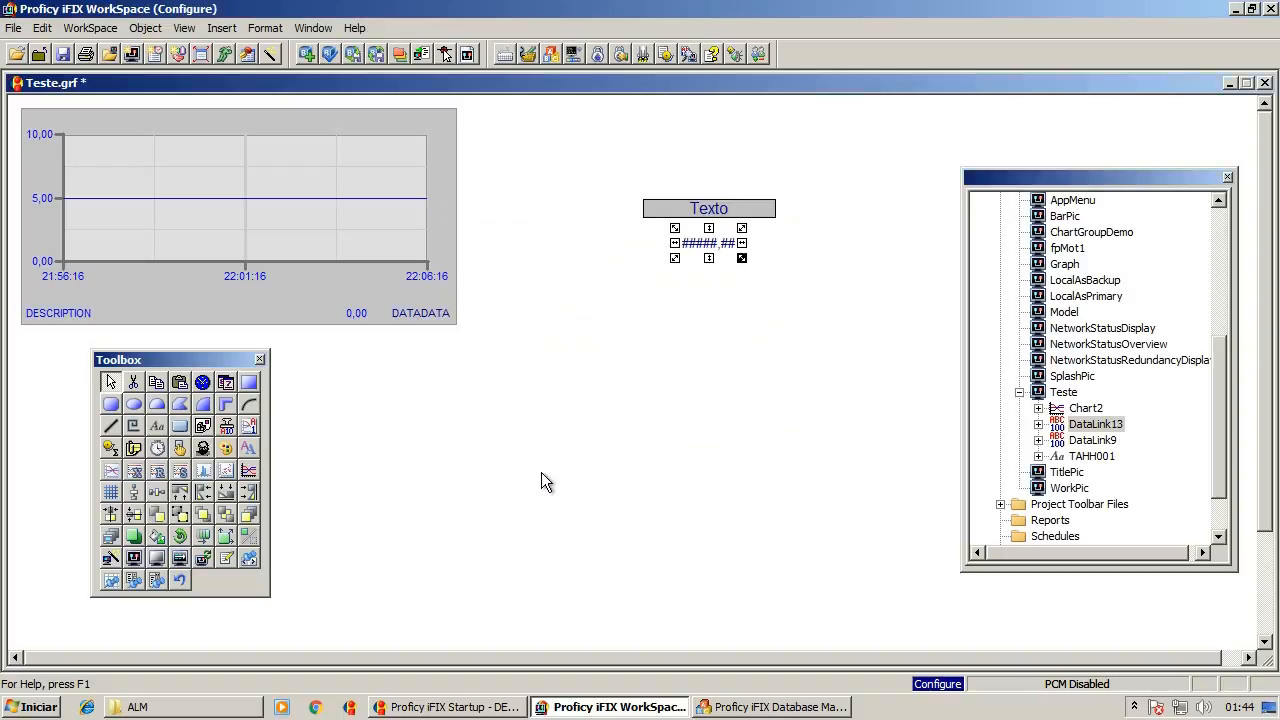
right_click(699, 244)
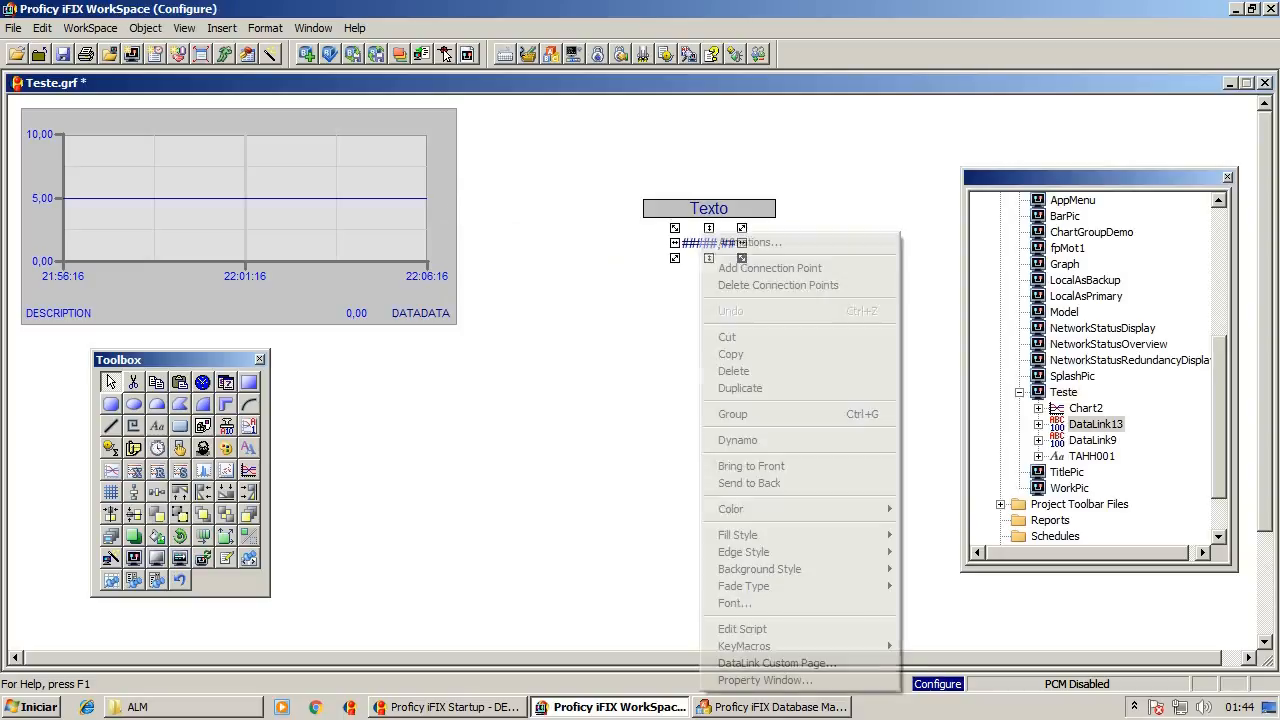
click(466, 527)
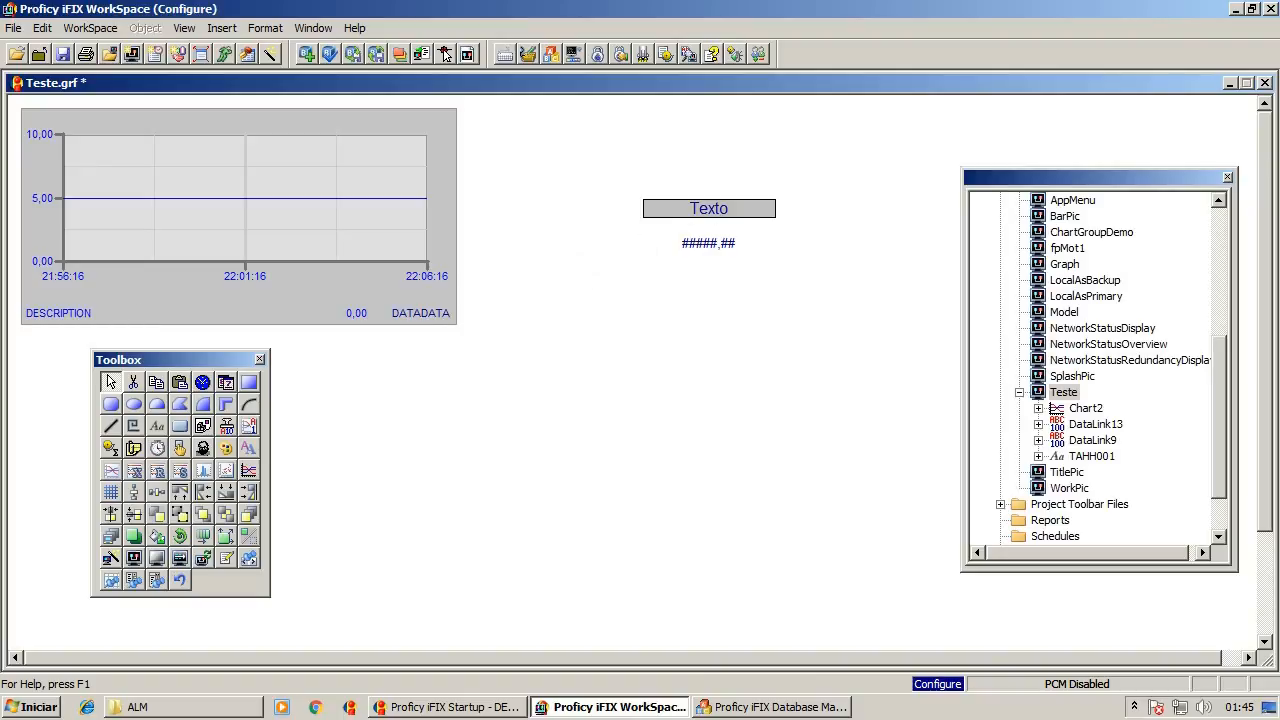
- Check the general page of the Texto label's advanced animations and close the dialogs without changes
right_click(698, 206)
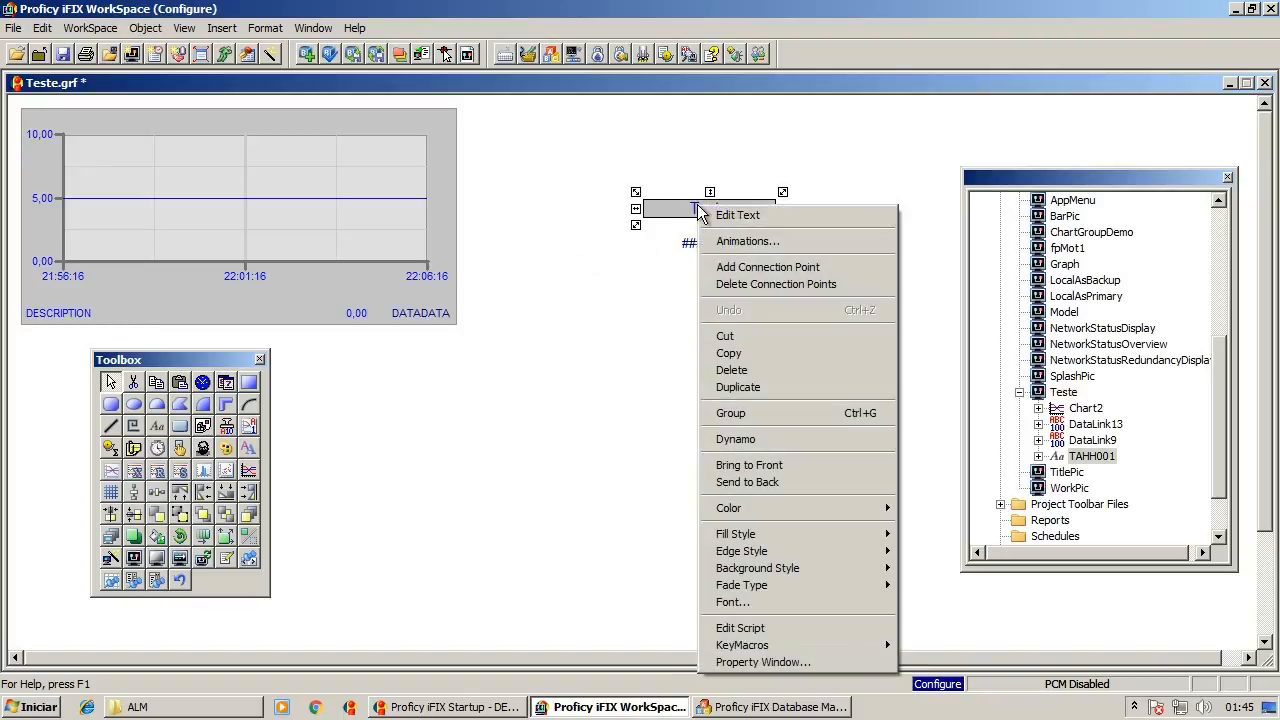
click(792, 252)
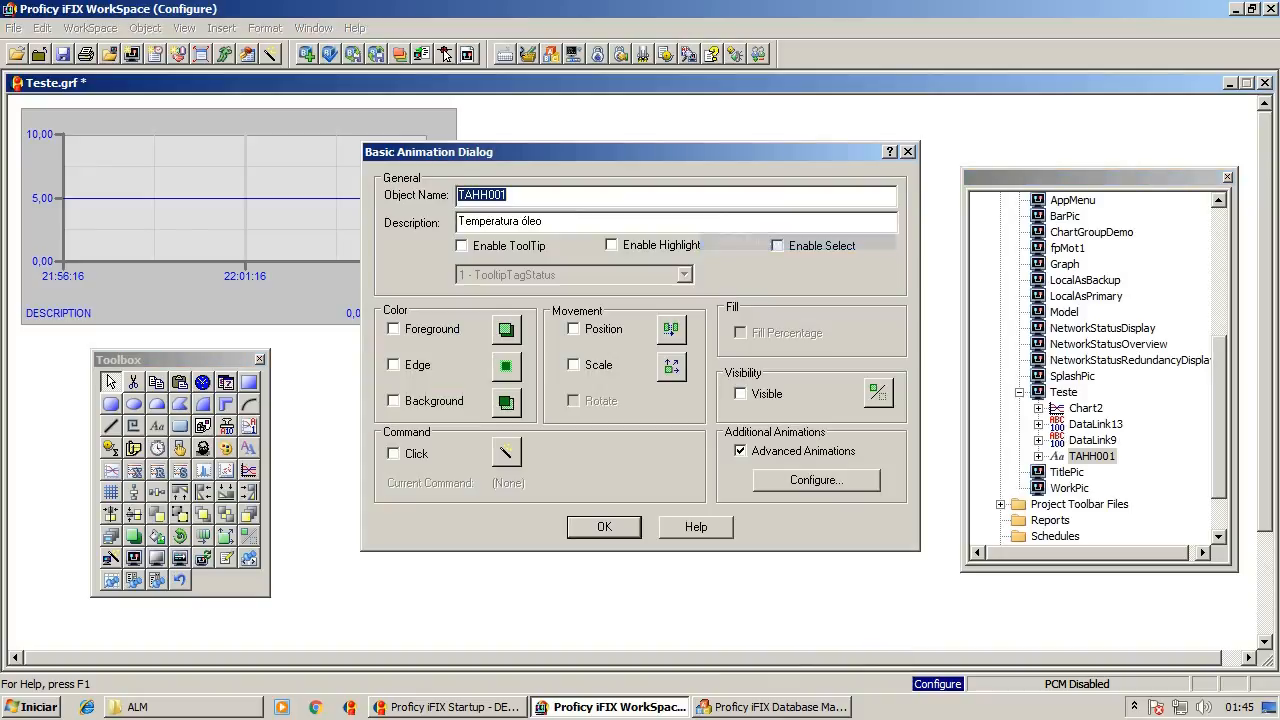
click(804, 479)
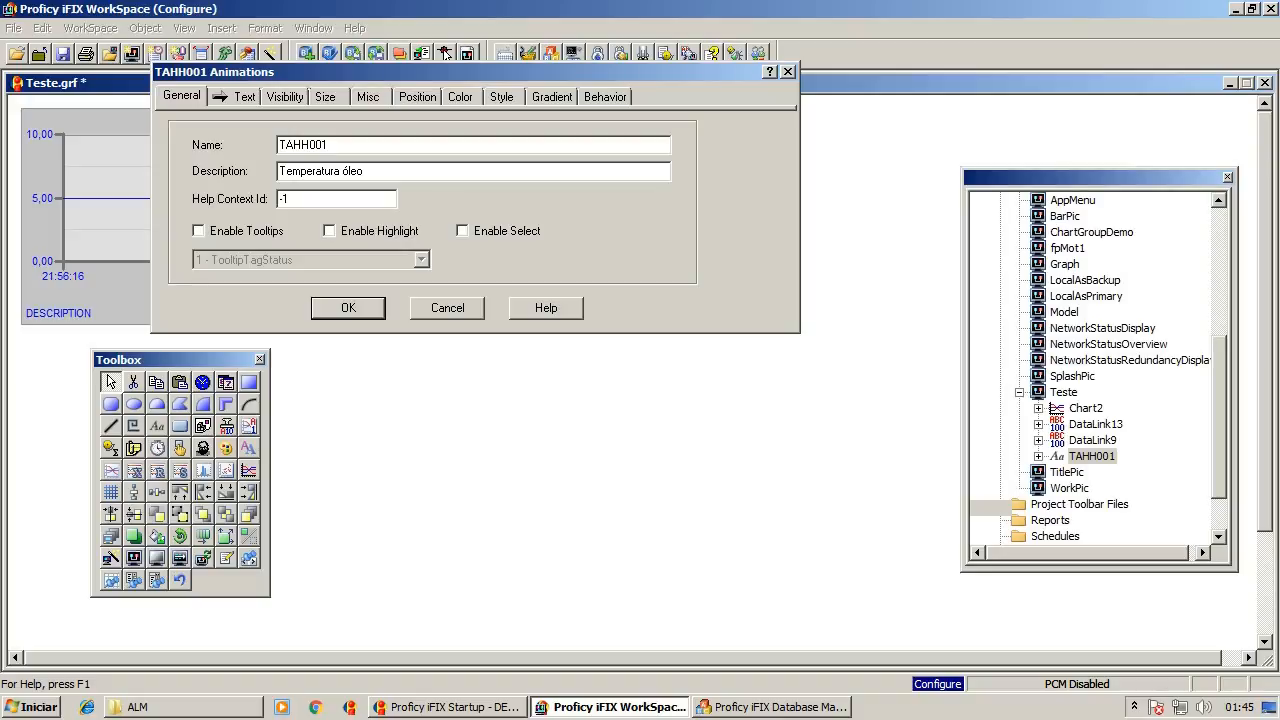
click(444, 304)
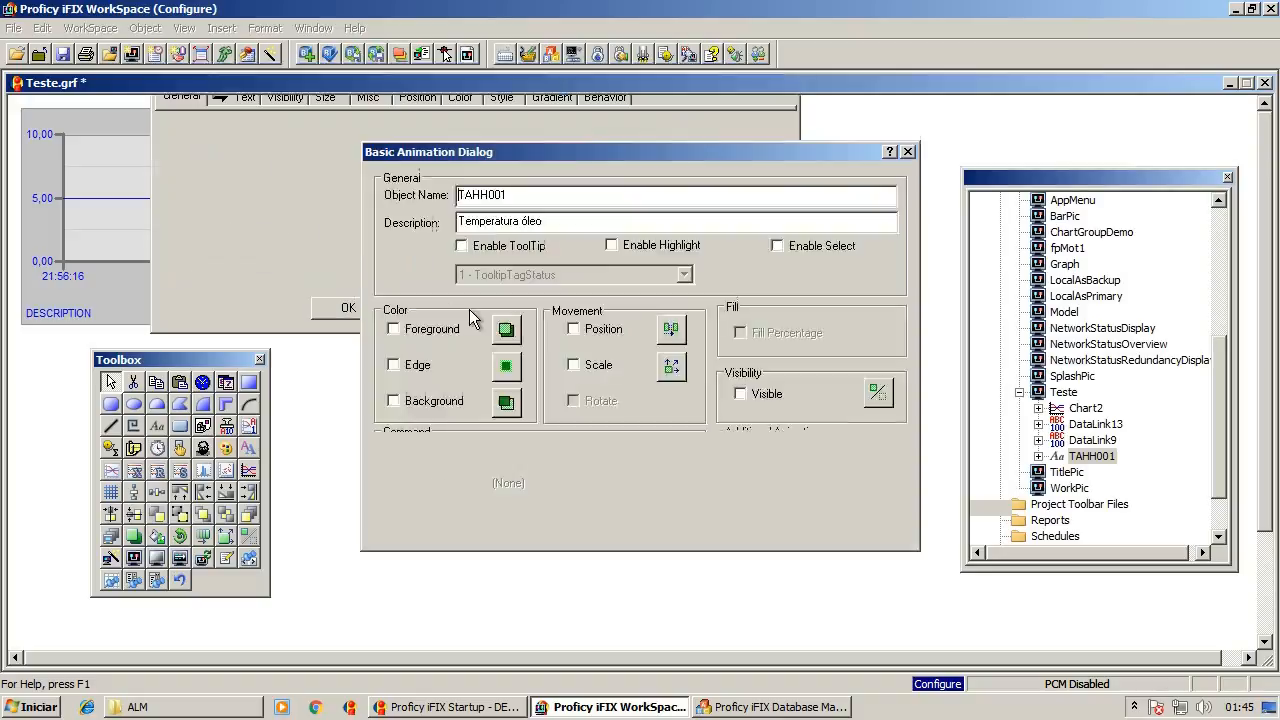
click(605, 526)
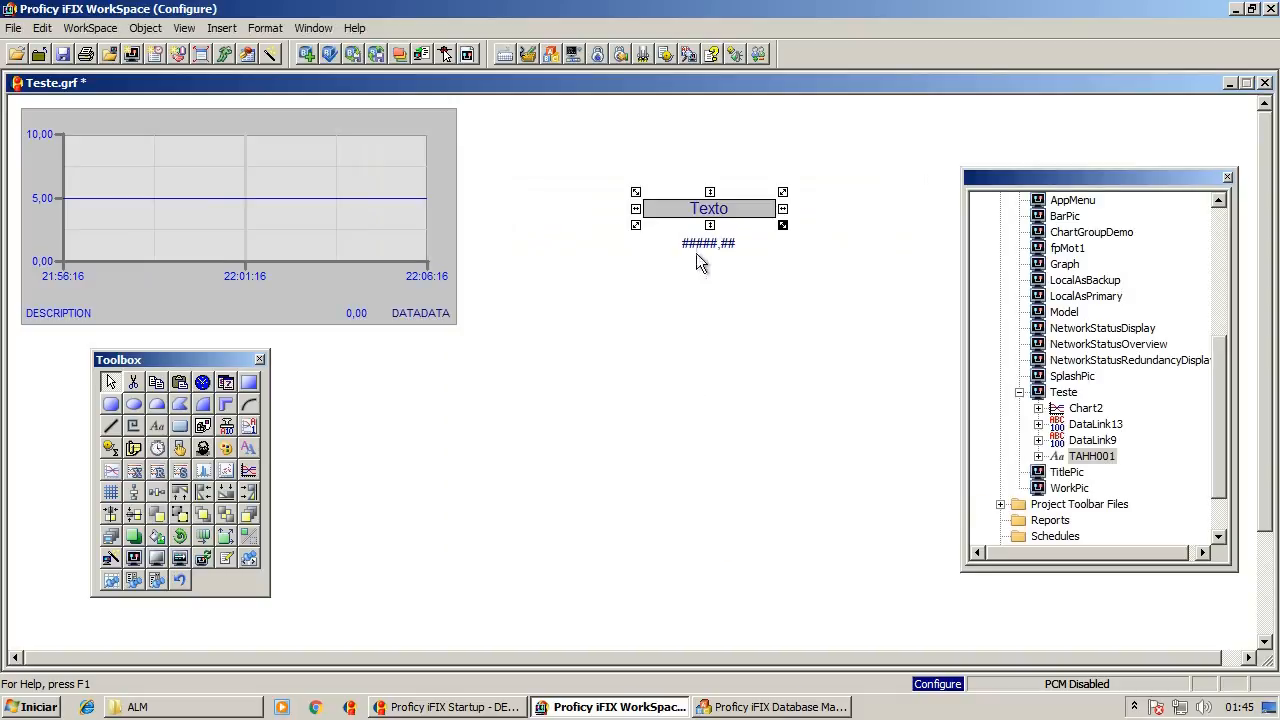
- Open the caption's text animation settings in the Texto label's advanced animations, with the conversion table in view
right_click(692, 201)
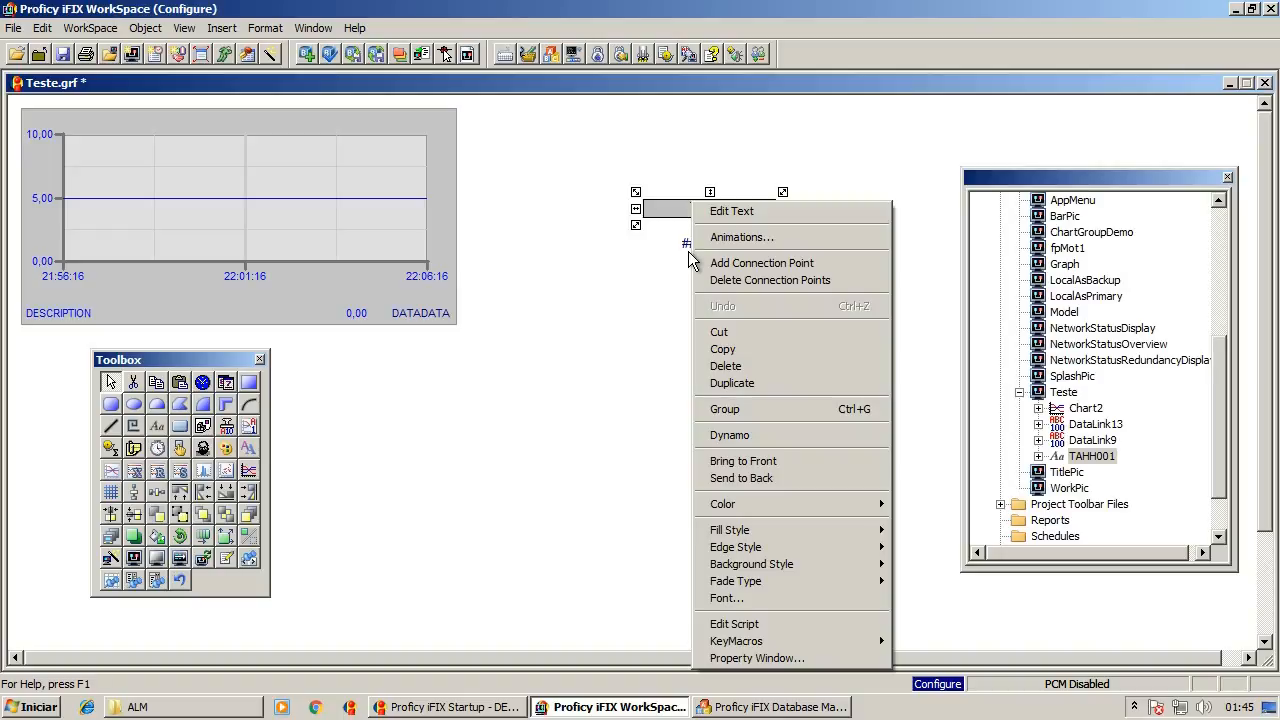
click(741, 237)
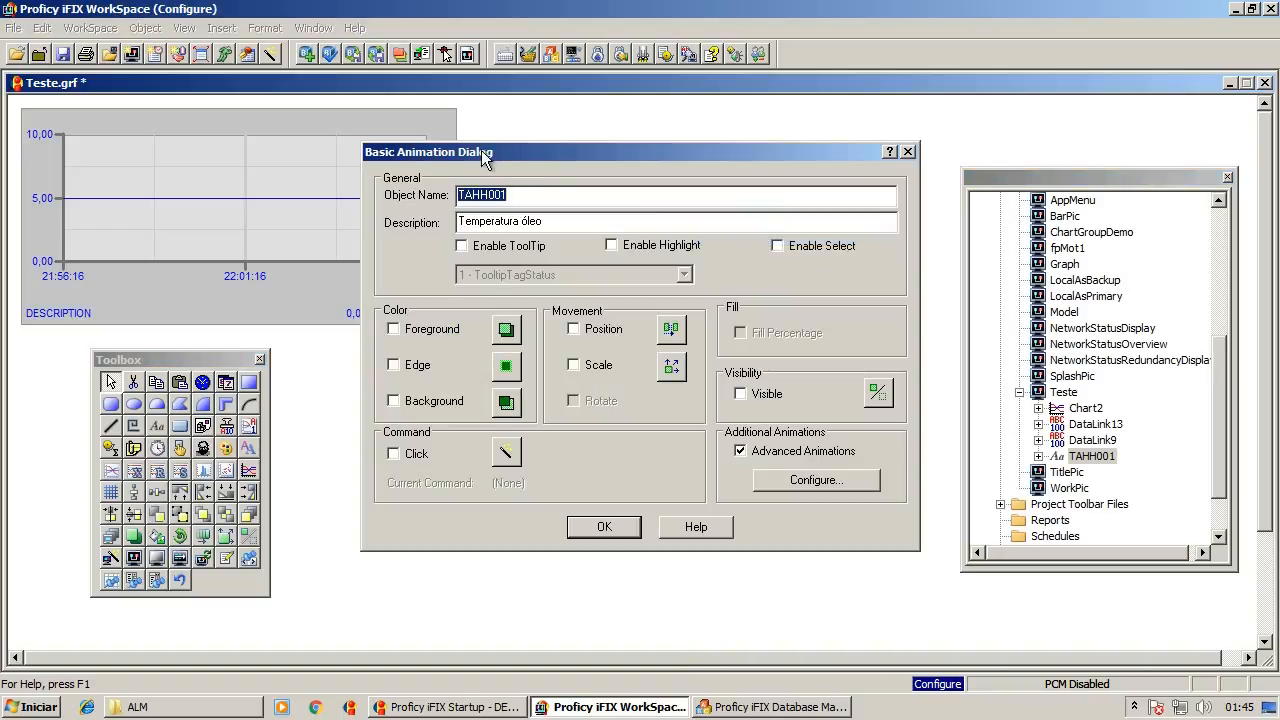
click(820, 481)
drag(425, 82, 422, 250)
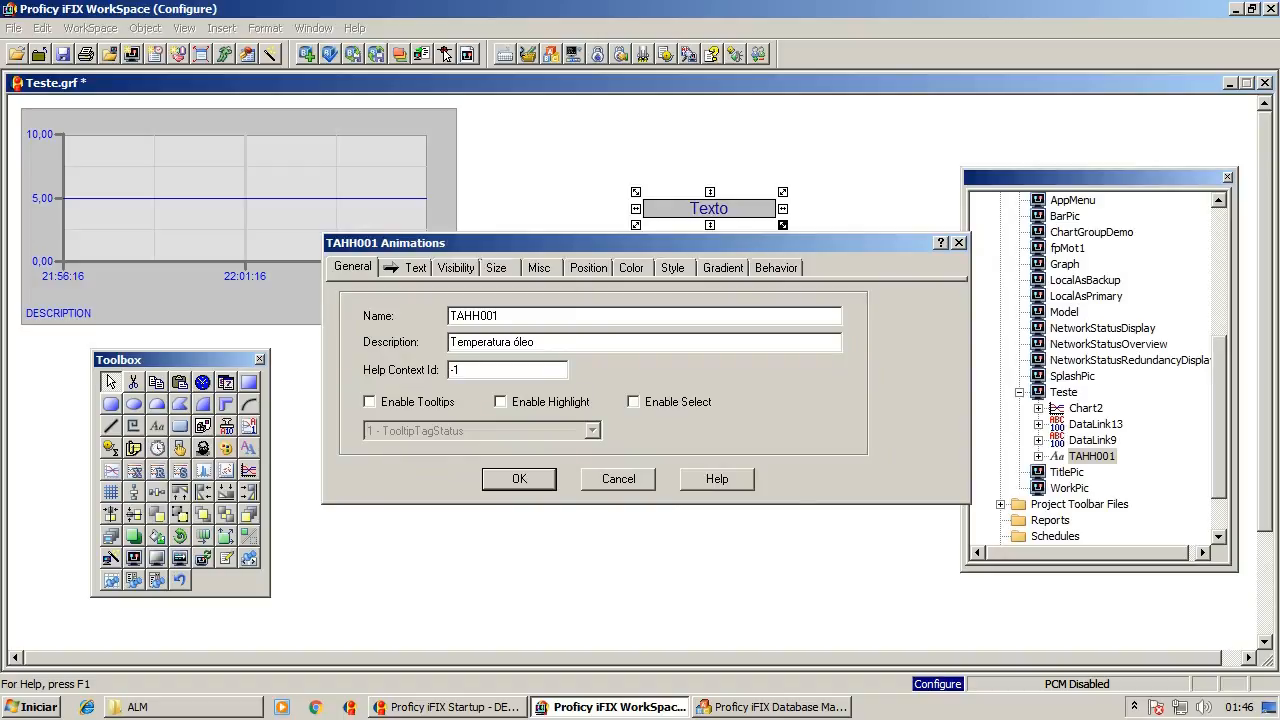
click(416, 272)
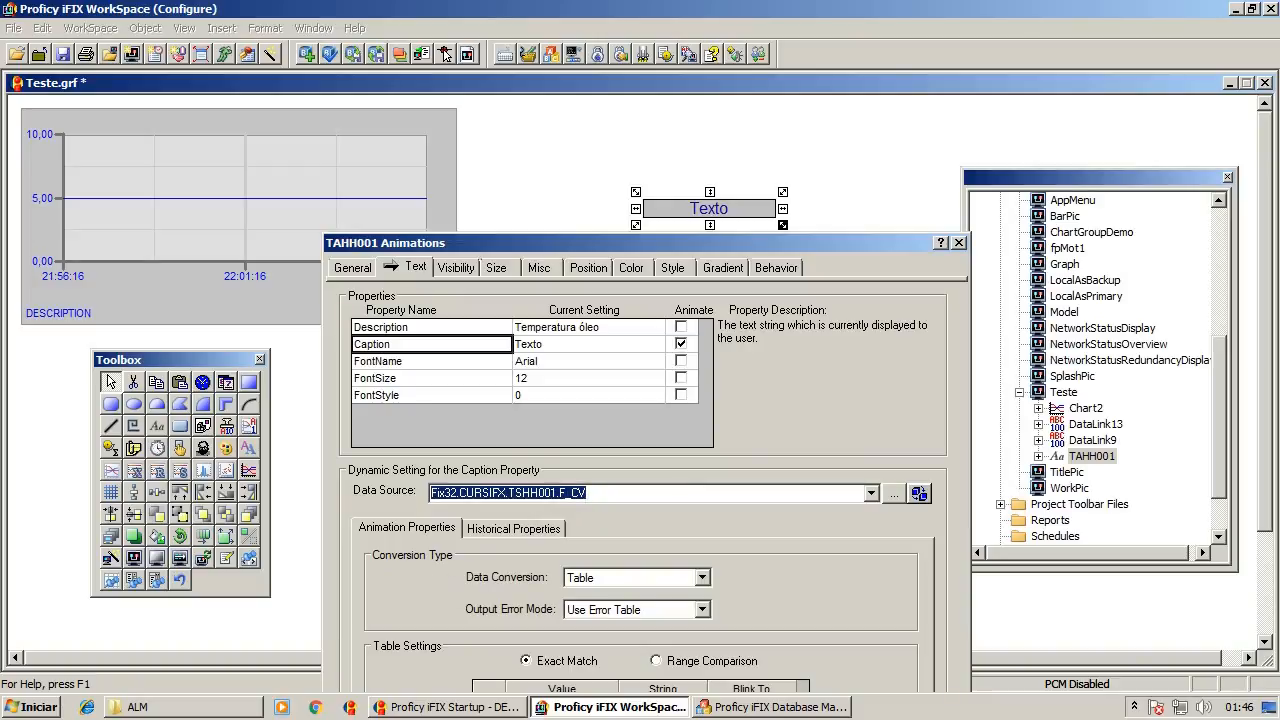
drag(590, 247, 532, 89)
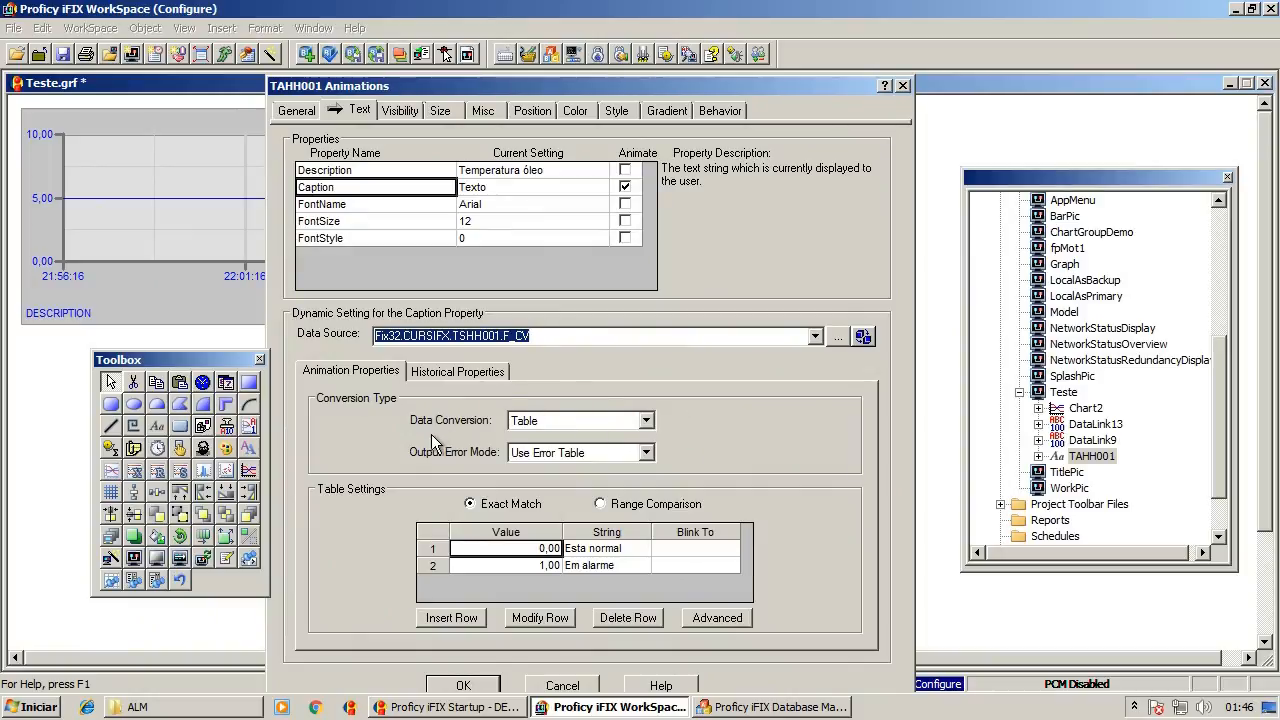
- Look through the Range and Table conversions for the label's caption and set the data conversion to Format
click(646, 420)
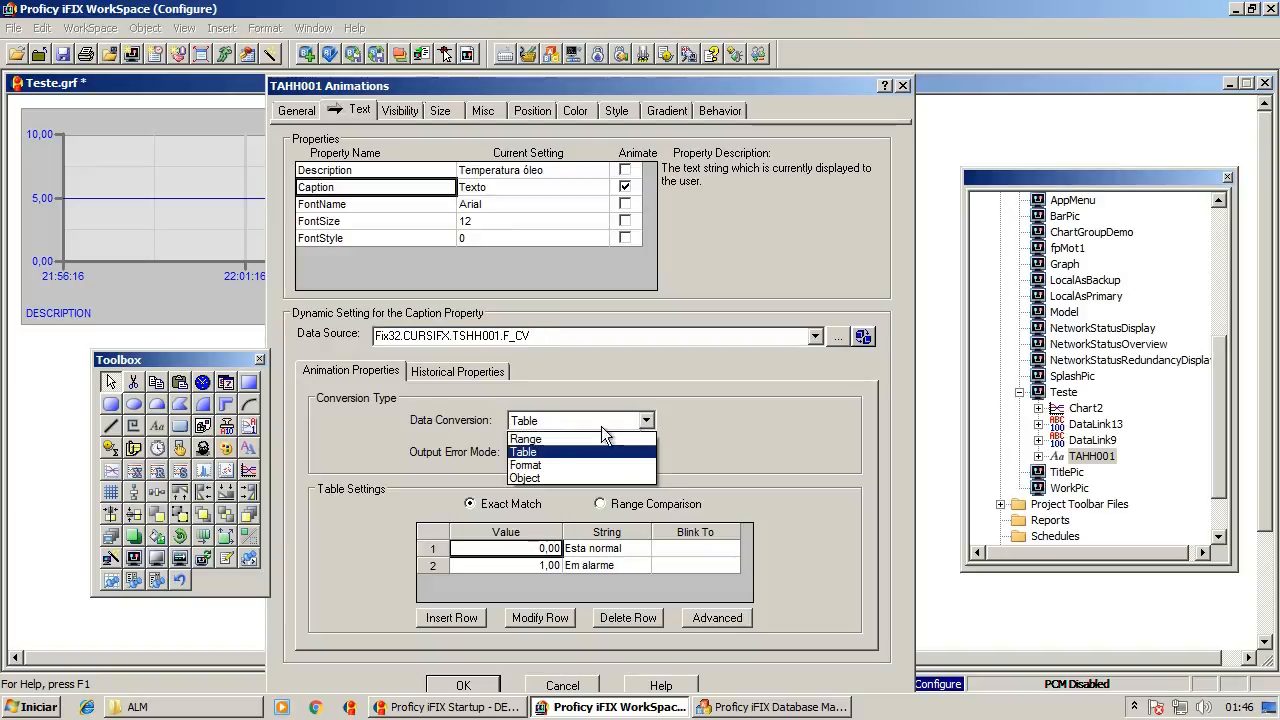
click(553, 437)
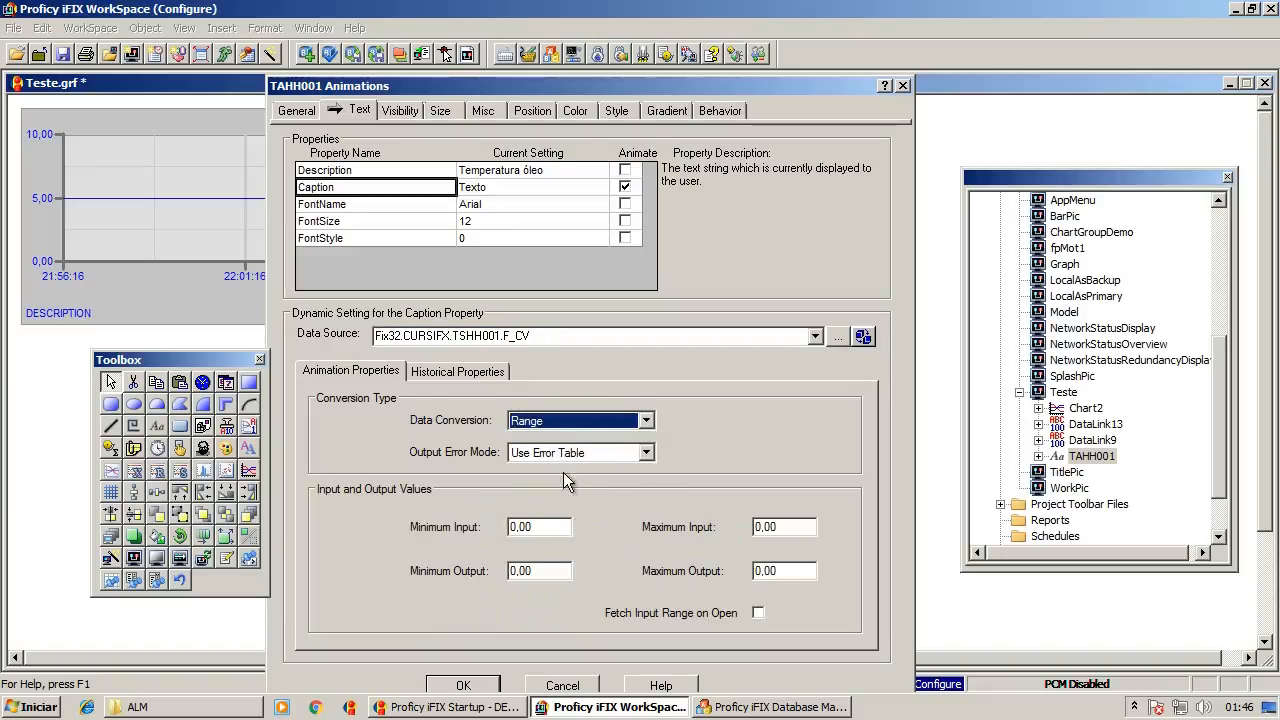
click(646, 420)
click(536, 455)
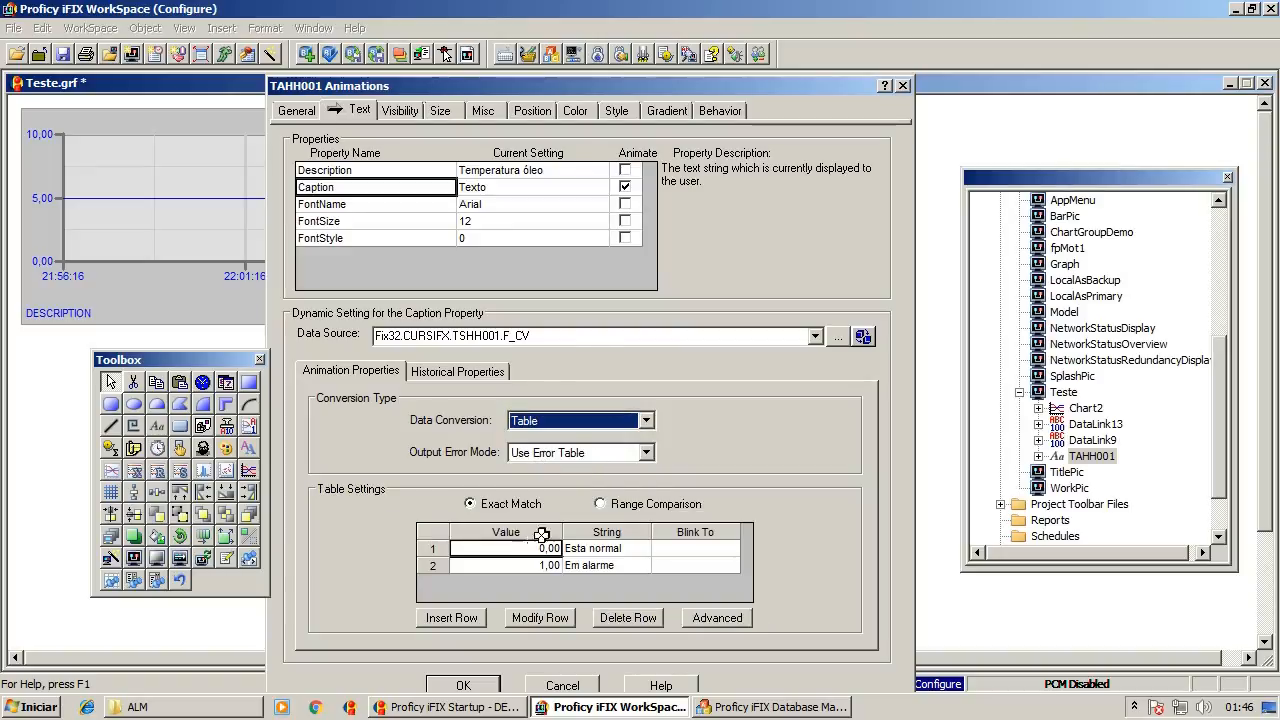
click(646, 420)
click(545, 465)
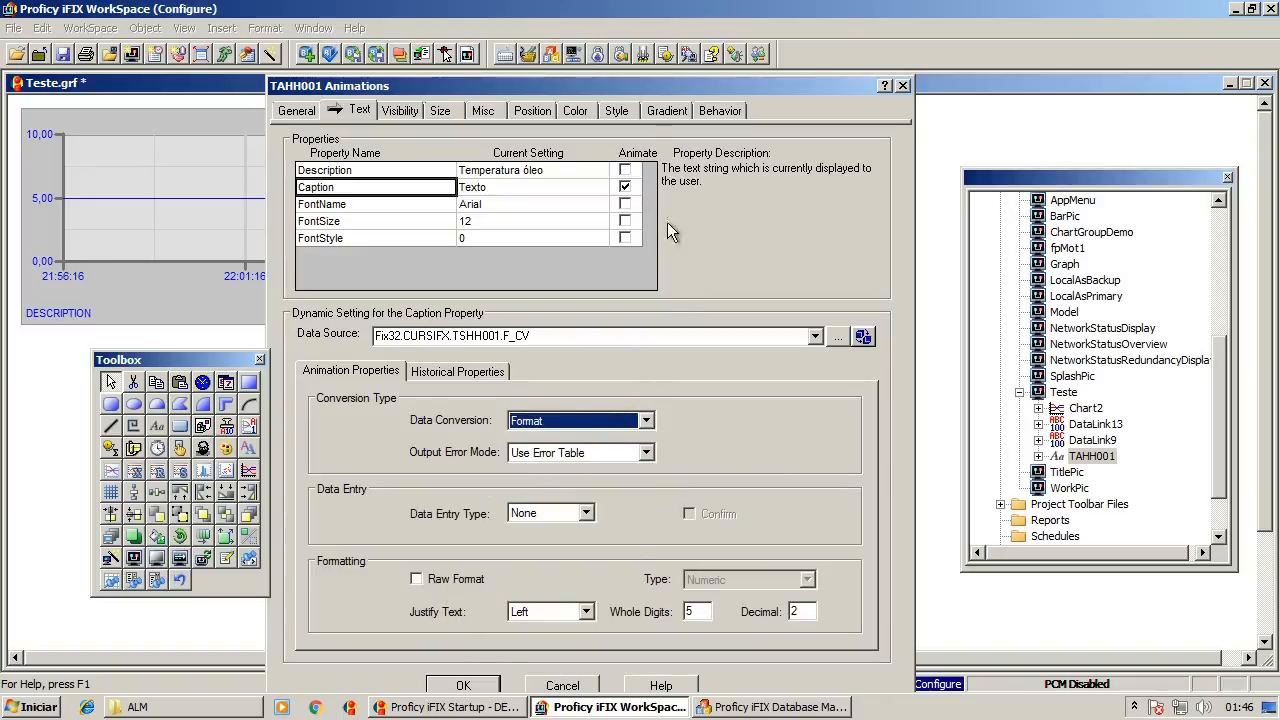
drag(641, 82, 643, 40)
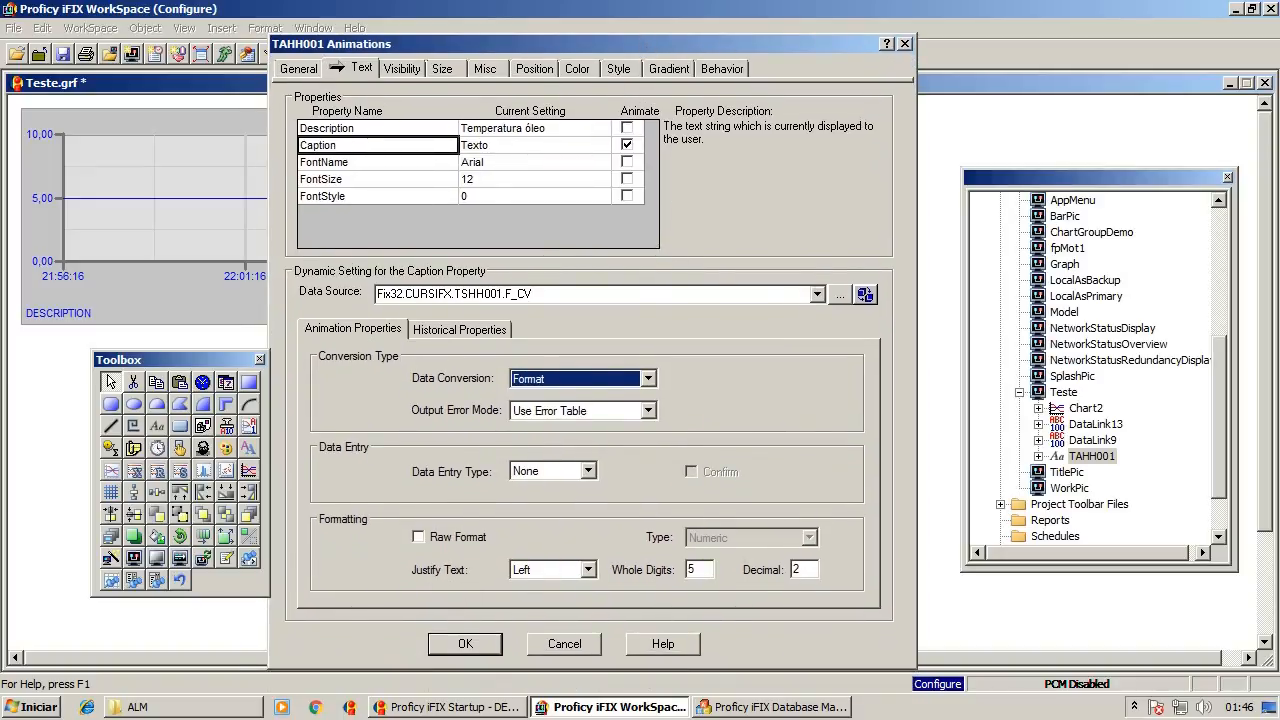
- Switch the caption's data conversion to Range, to Table and back to Format to compare their settings
click(648, 378)
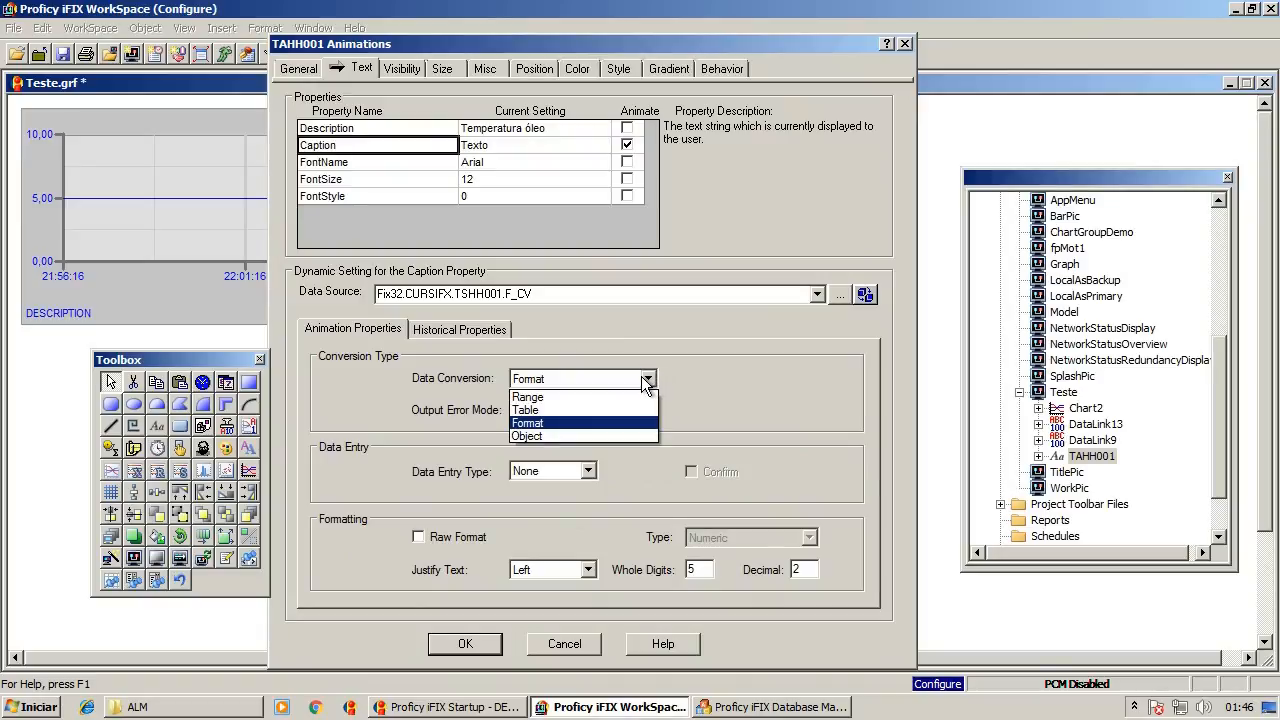
click(529, 397)
click(648, 378)
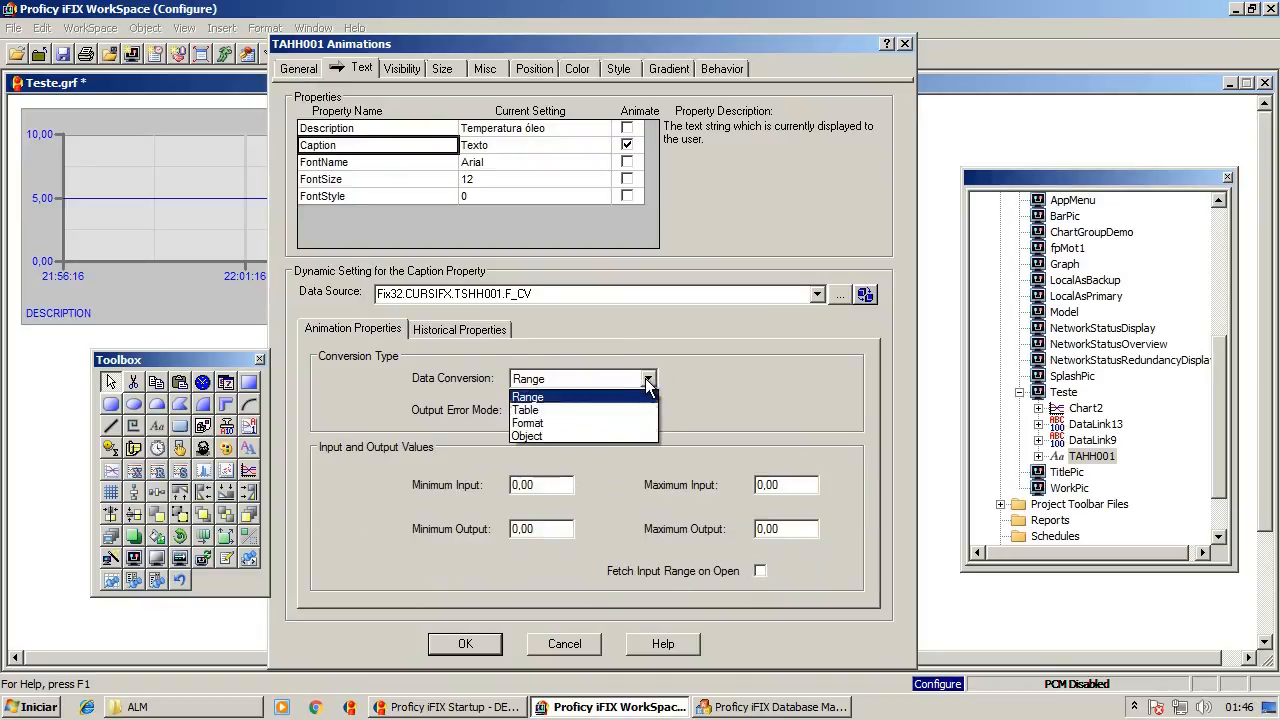
click(572, 410)
click(648, 378)
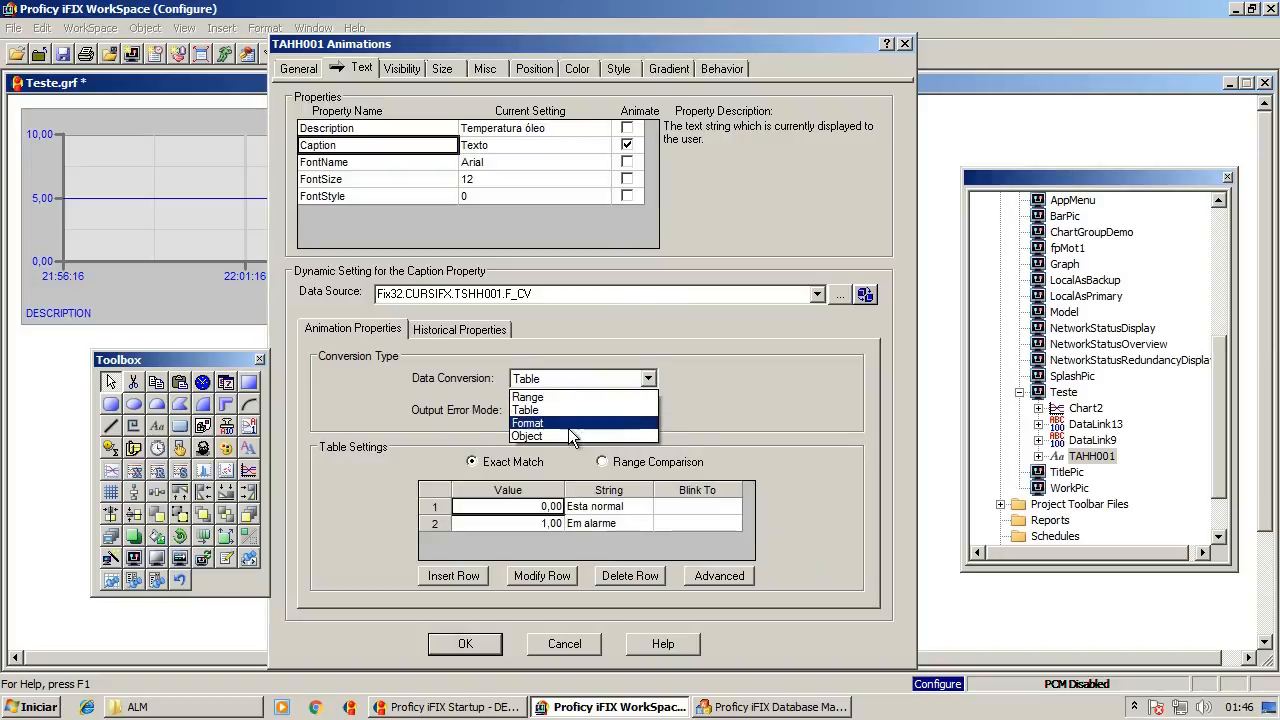
click(564, 424)
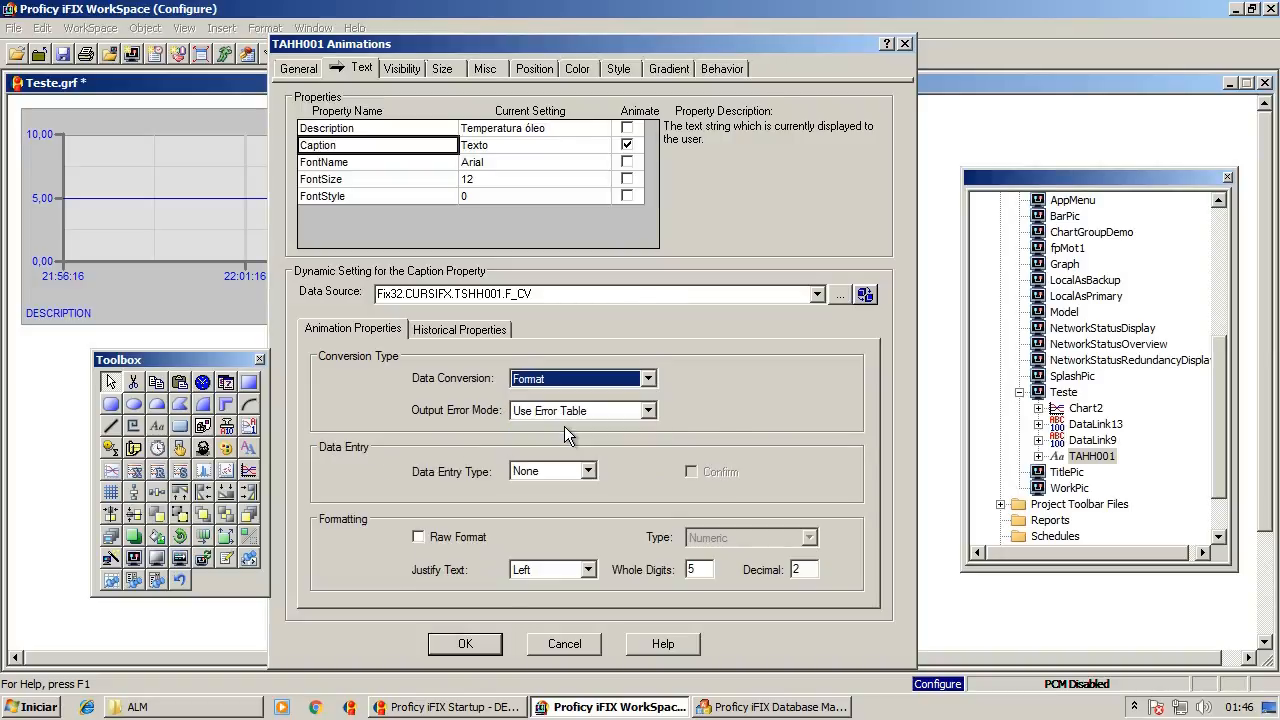
- Enable Raw Format for the caption to inspect its format string, and disable it again
click(451, 536)
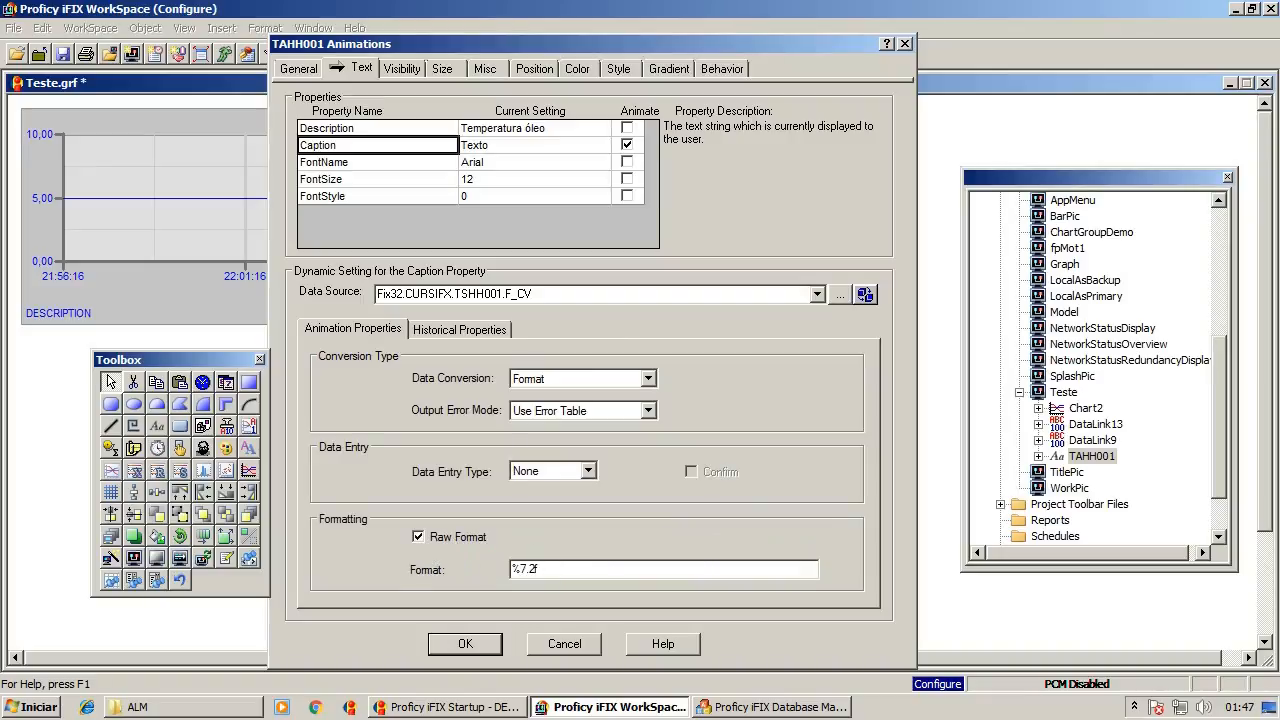
click(535, 569)
click(419, 537)
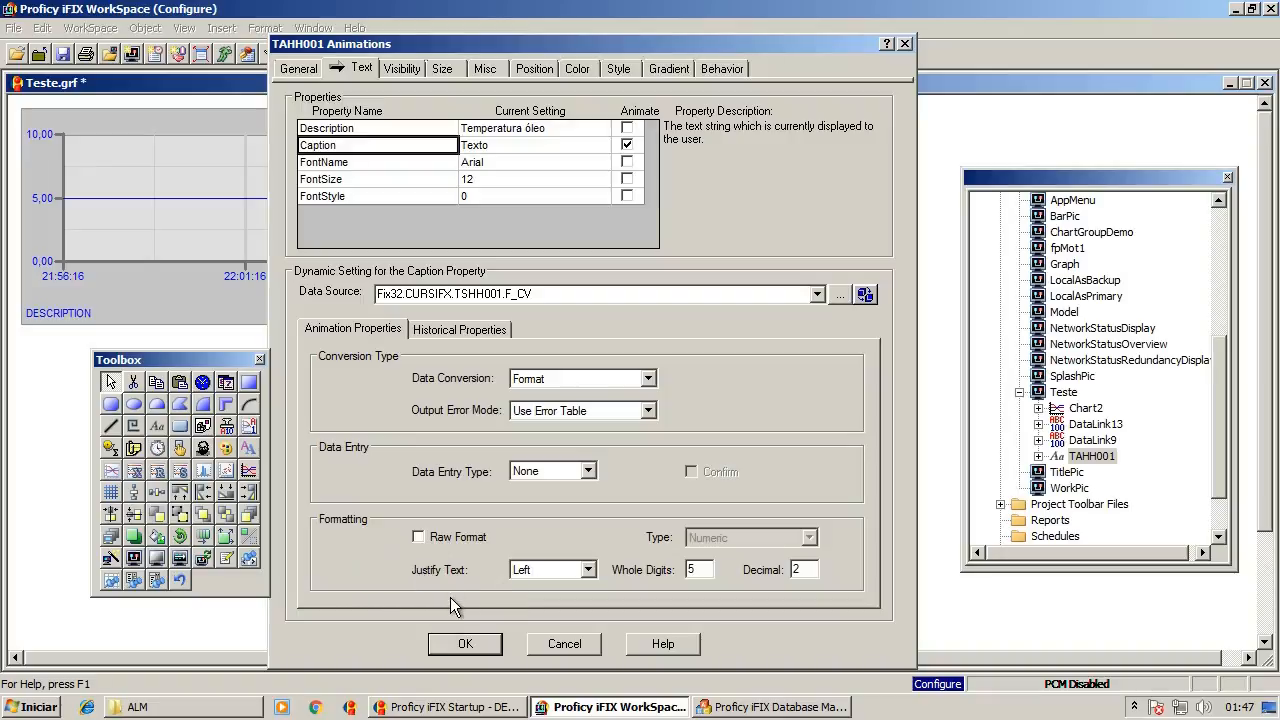
- Set the caption's text justification to Right in its Format conversion settings
click(428, 540)
click(436, 540)
click(589, 570)
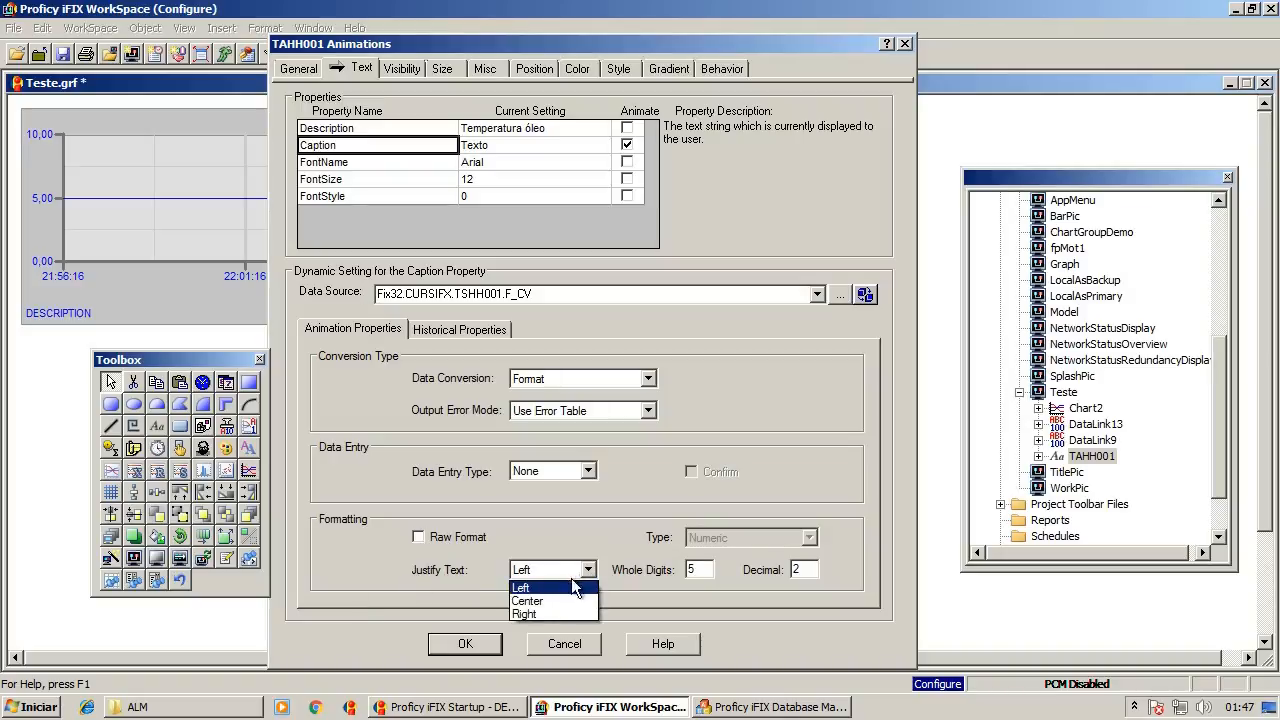
click(533, 614)
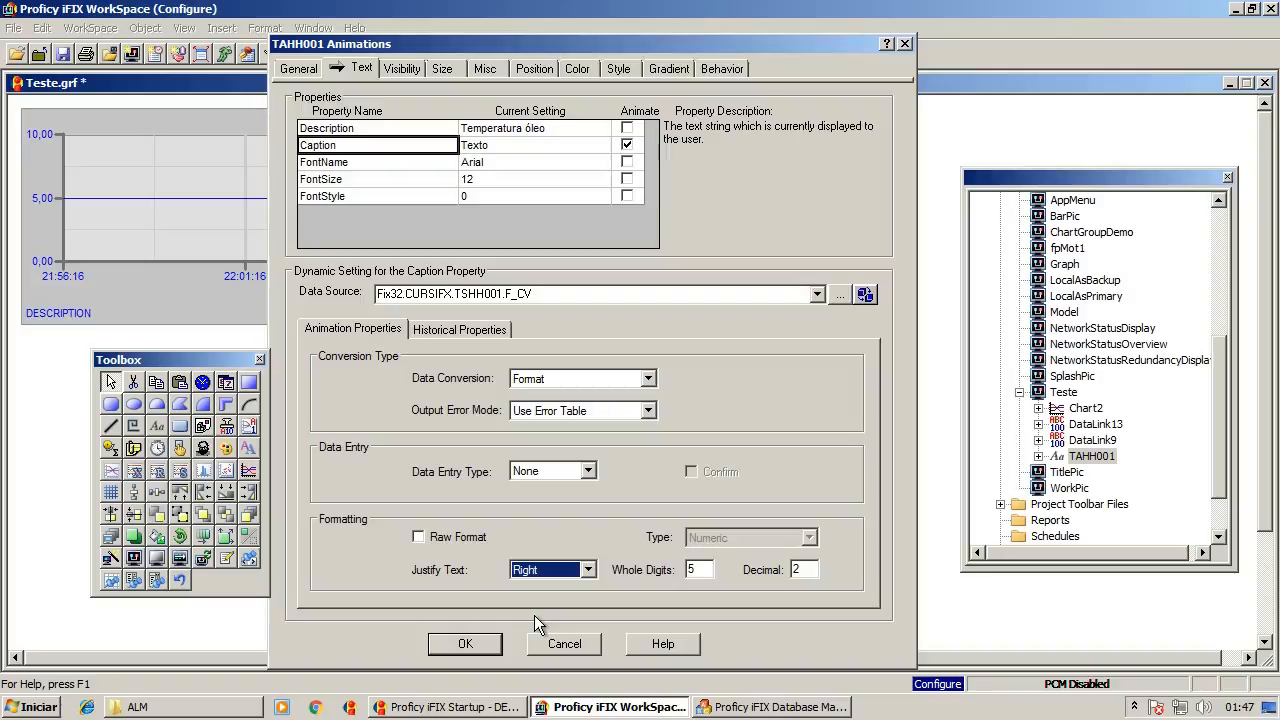
click(816, 568)
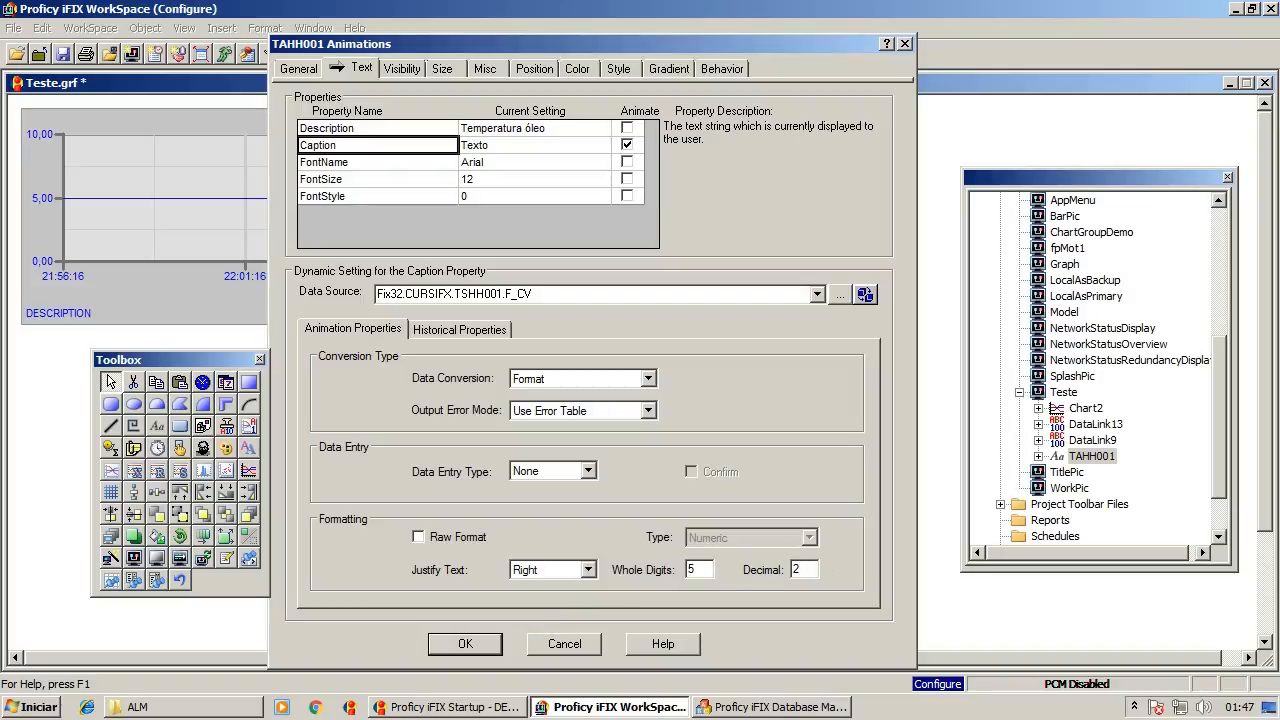
- Enable Raw Format to inspect the caption's format string, disable it, and set the text justification to Right again
click(445, 536)
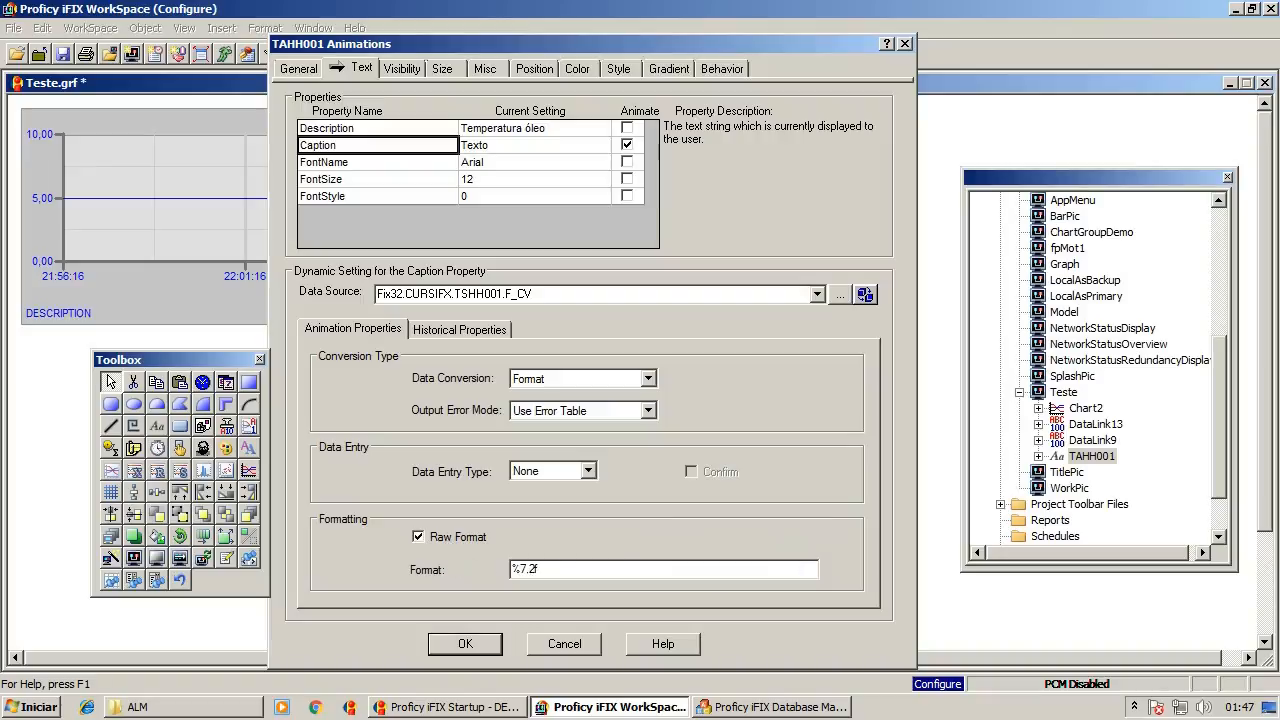
click(445, 536)
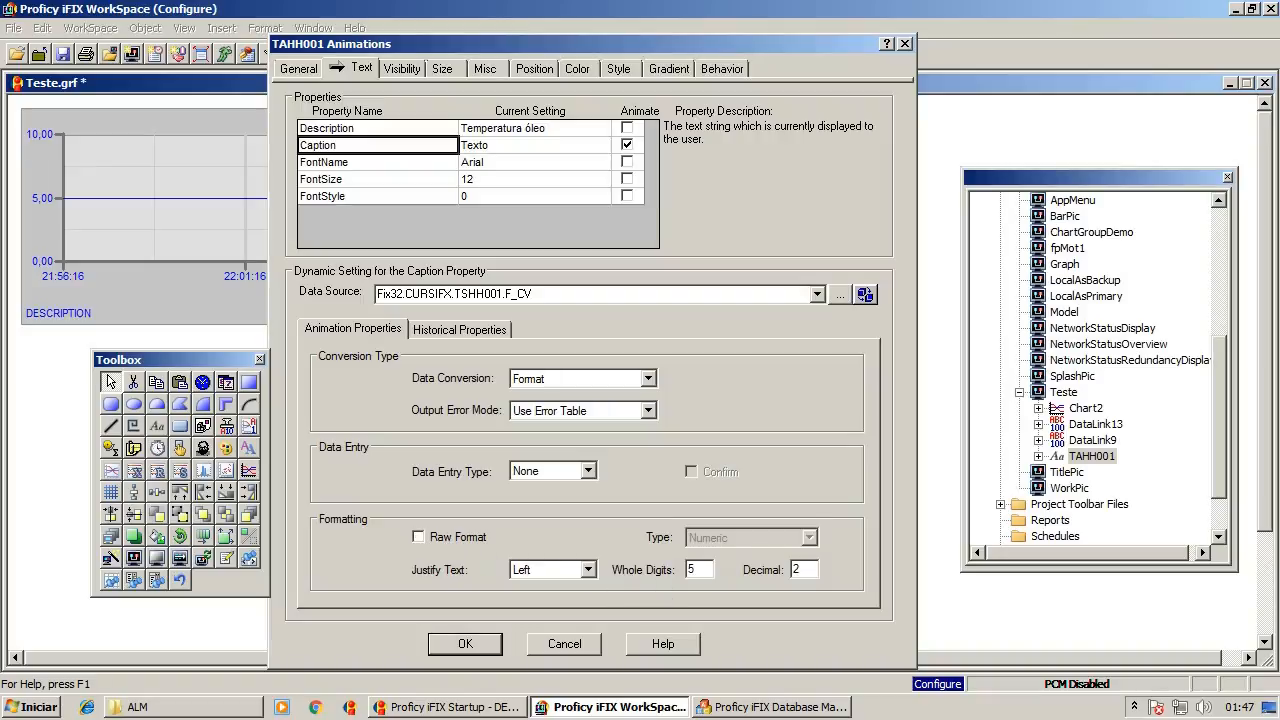
click(441, 538)
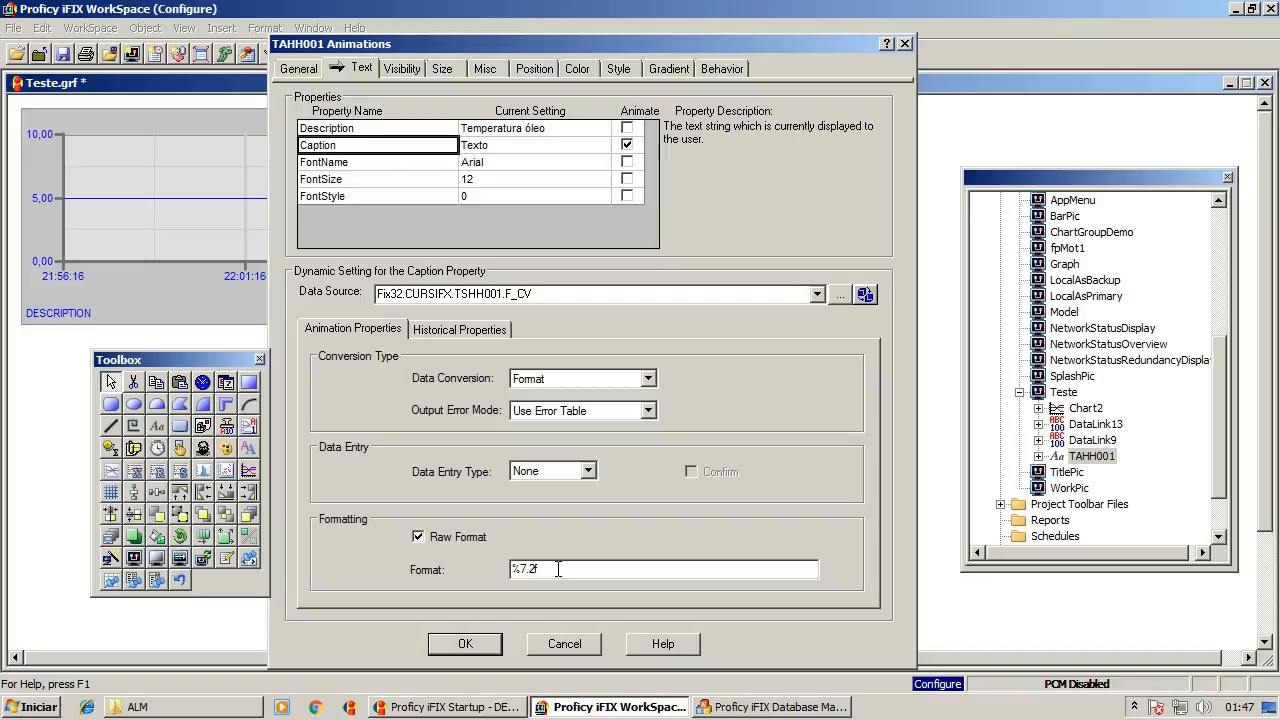
click(430, 536)
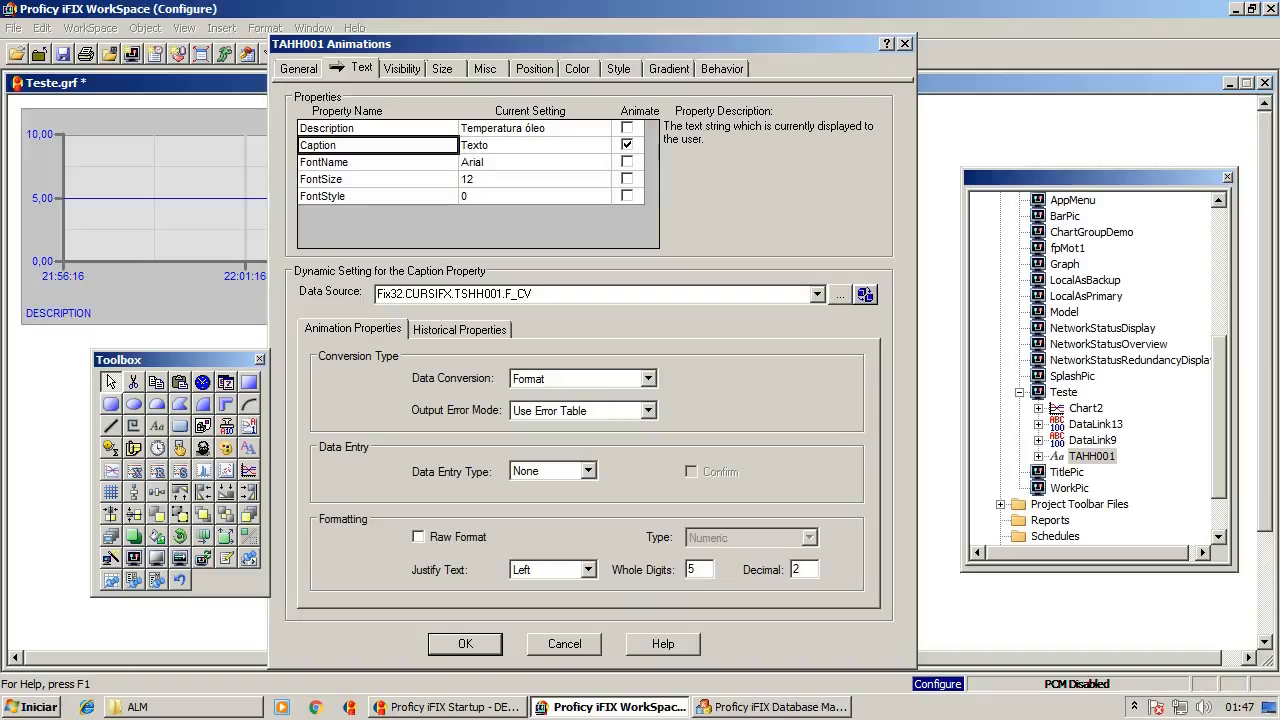
click(588, 569)
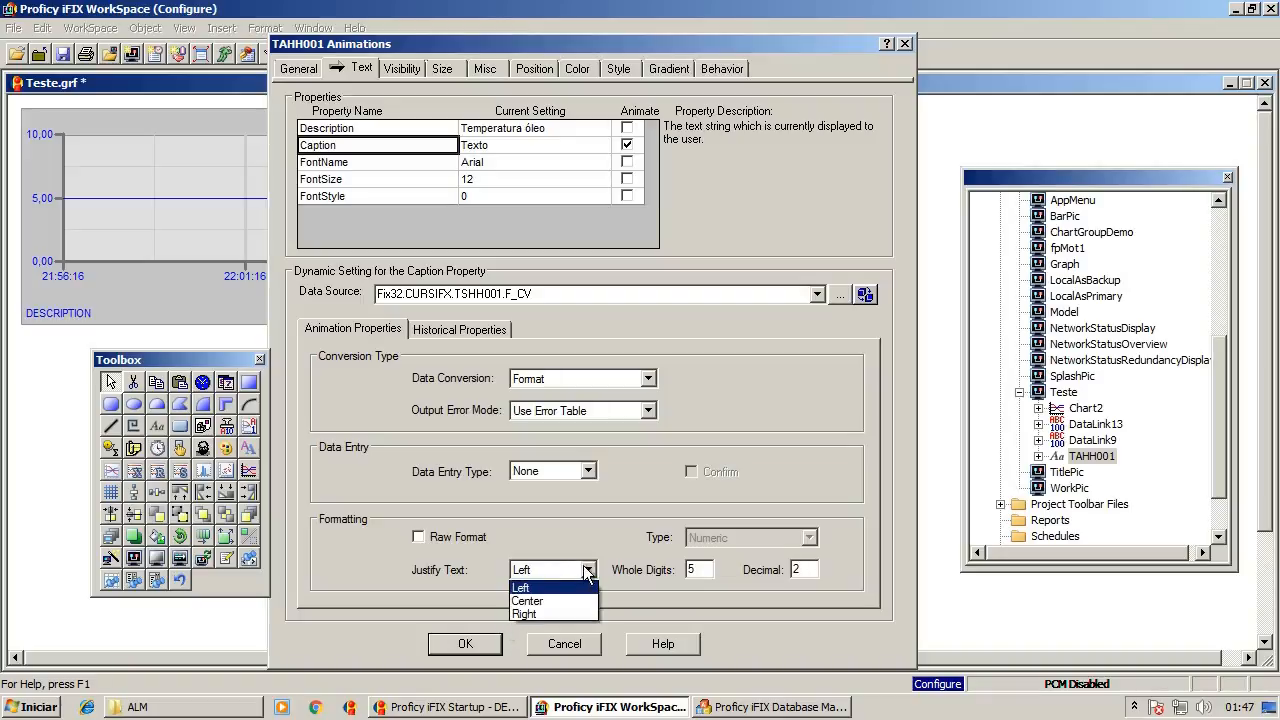
click(517, 613)
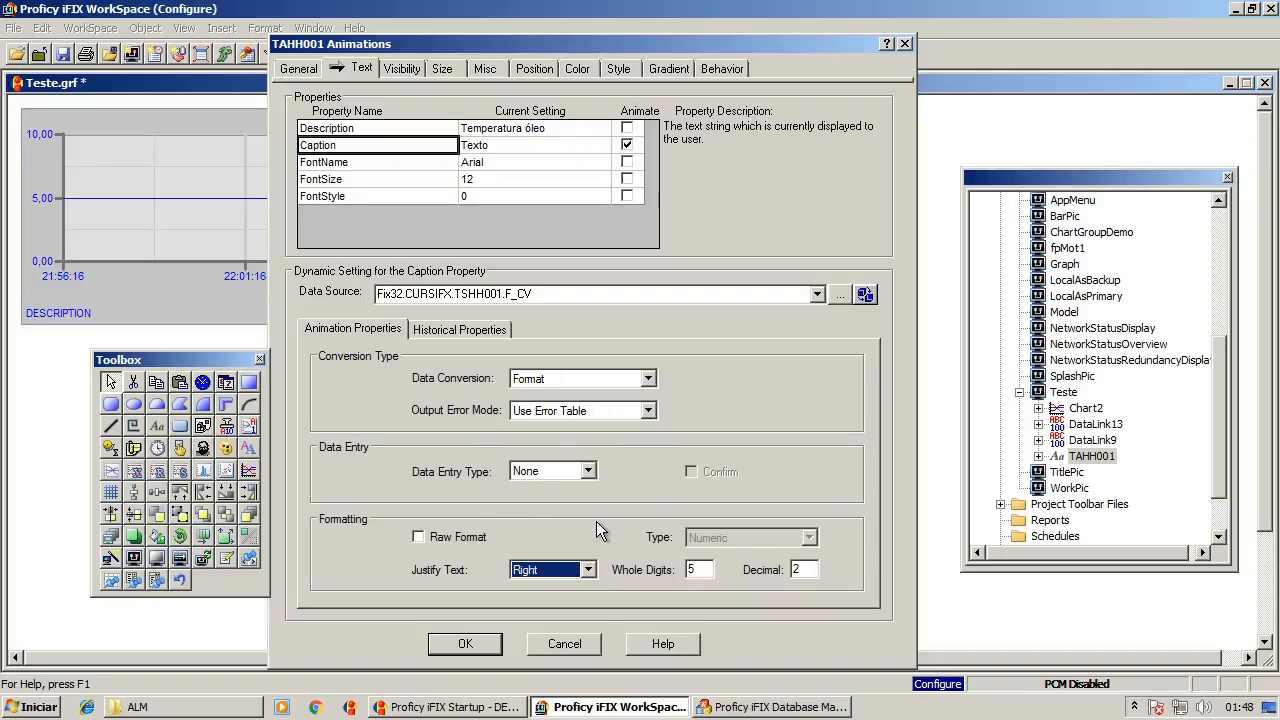
- Try the In-Place data entry type for the caption, restore None, and review the output error mode options
click(586, 471)
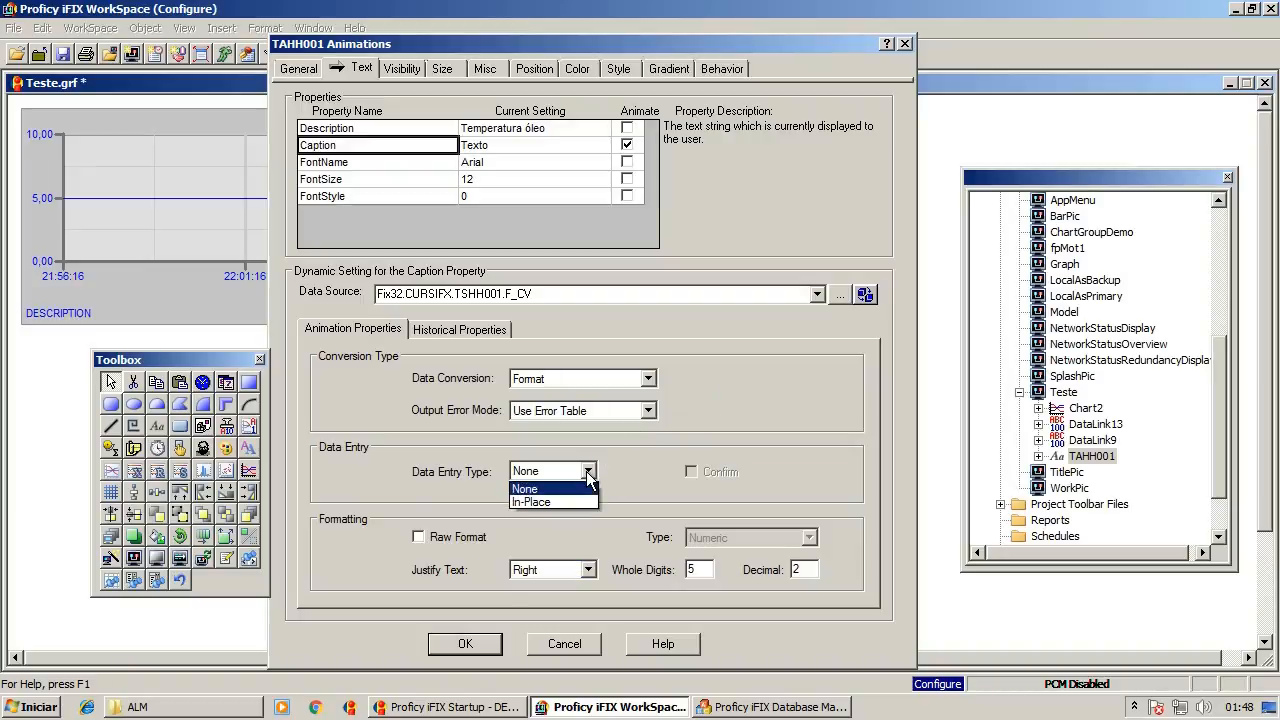
click(558, 500)
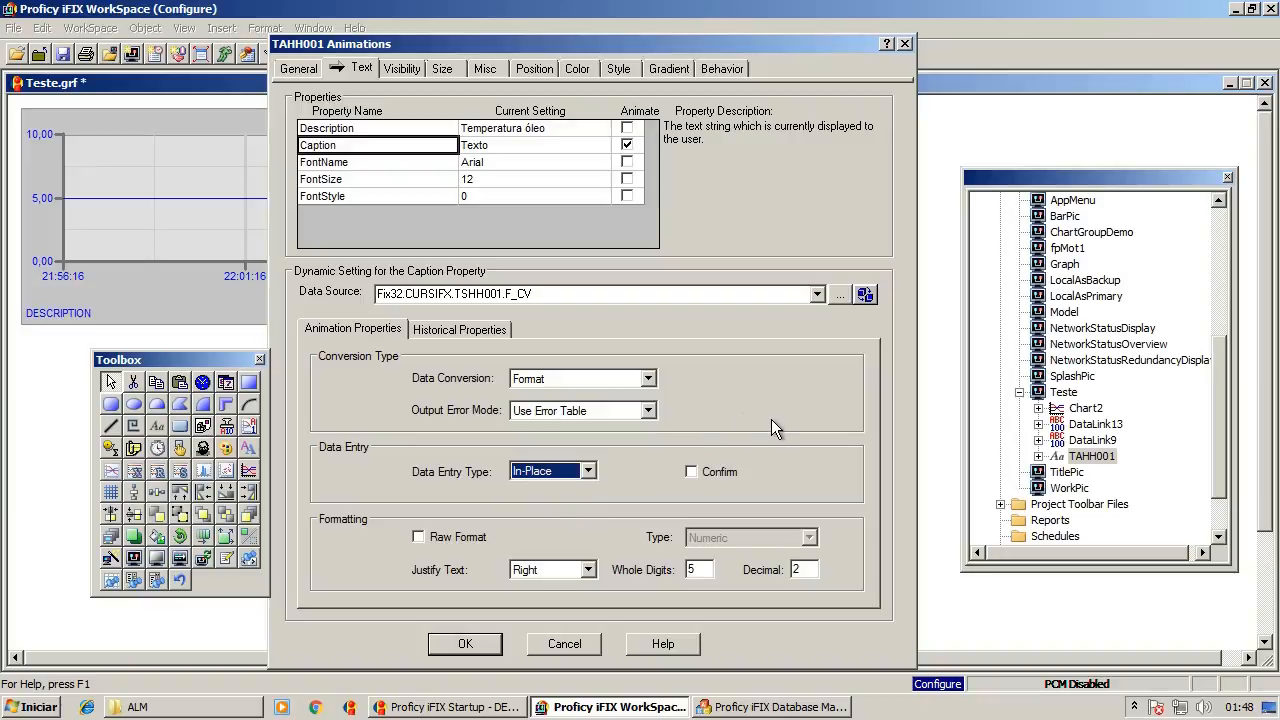
click(588, 471)
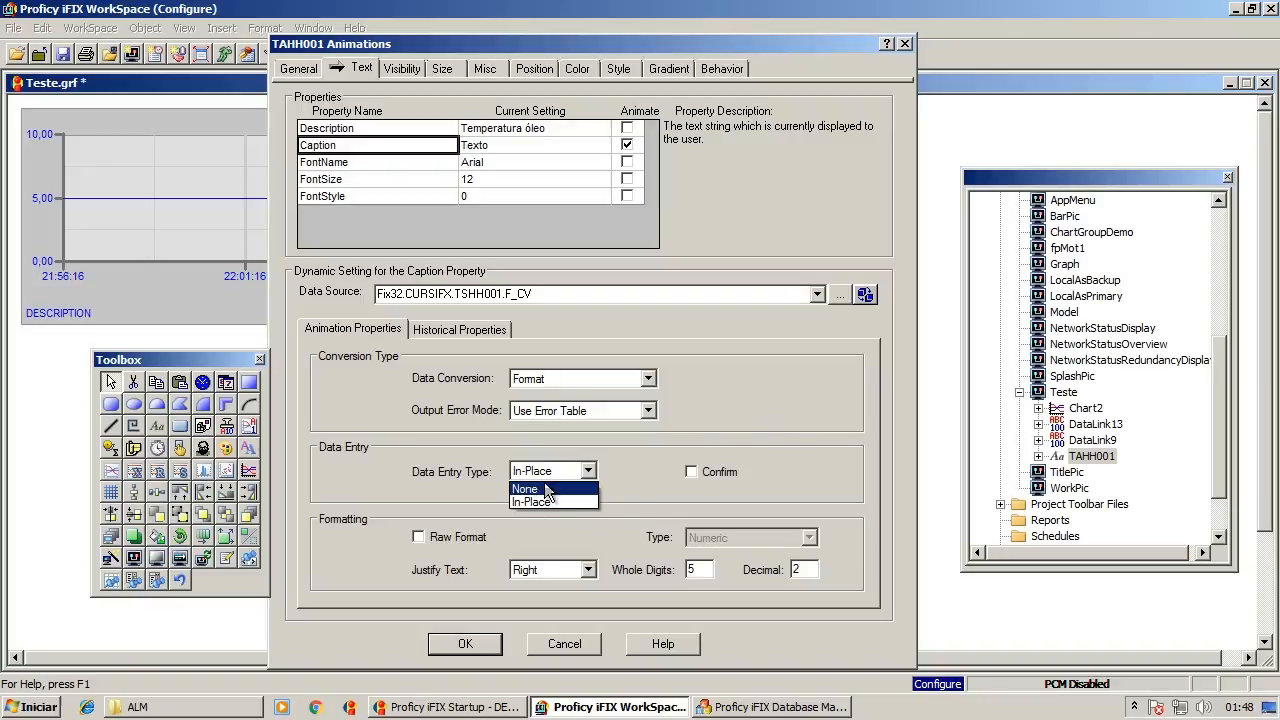
click(560, 486)
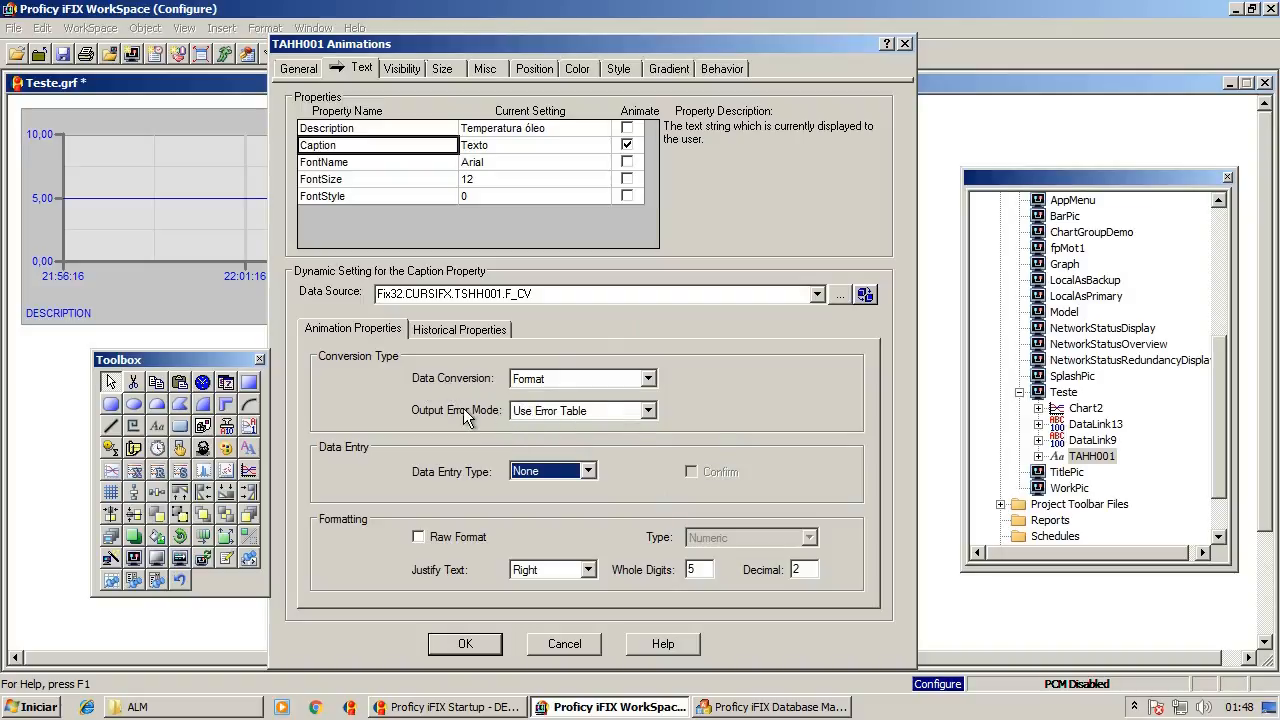
click(560, 410)
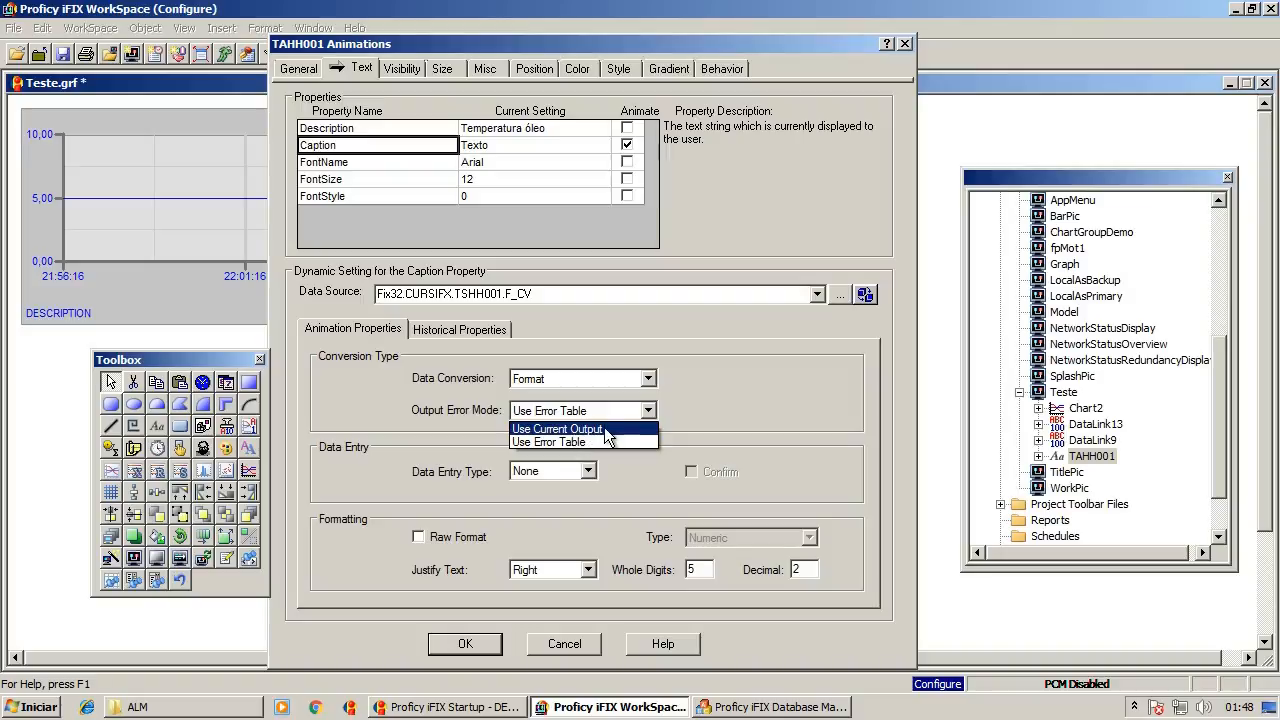
click(753, 392)
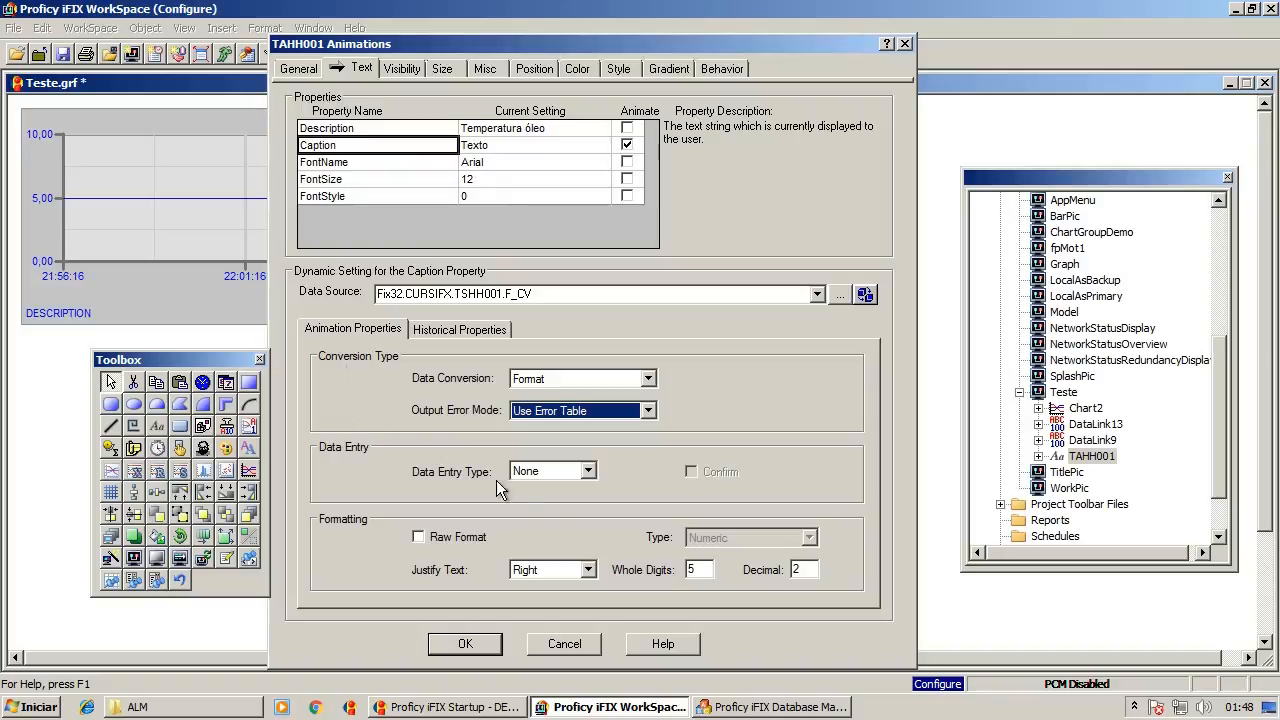
- Switch the caption's data conversion to Table with Range Comparison and set the High value of the "Esta normal" row to 0,99
click(648, 378)
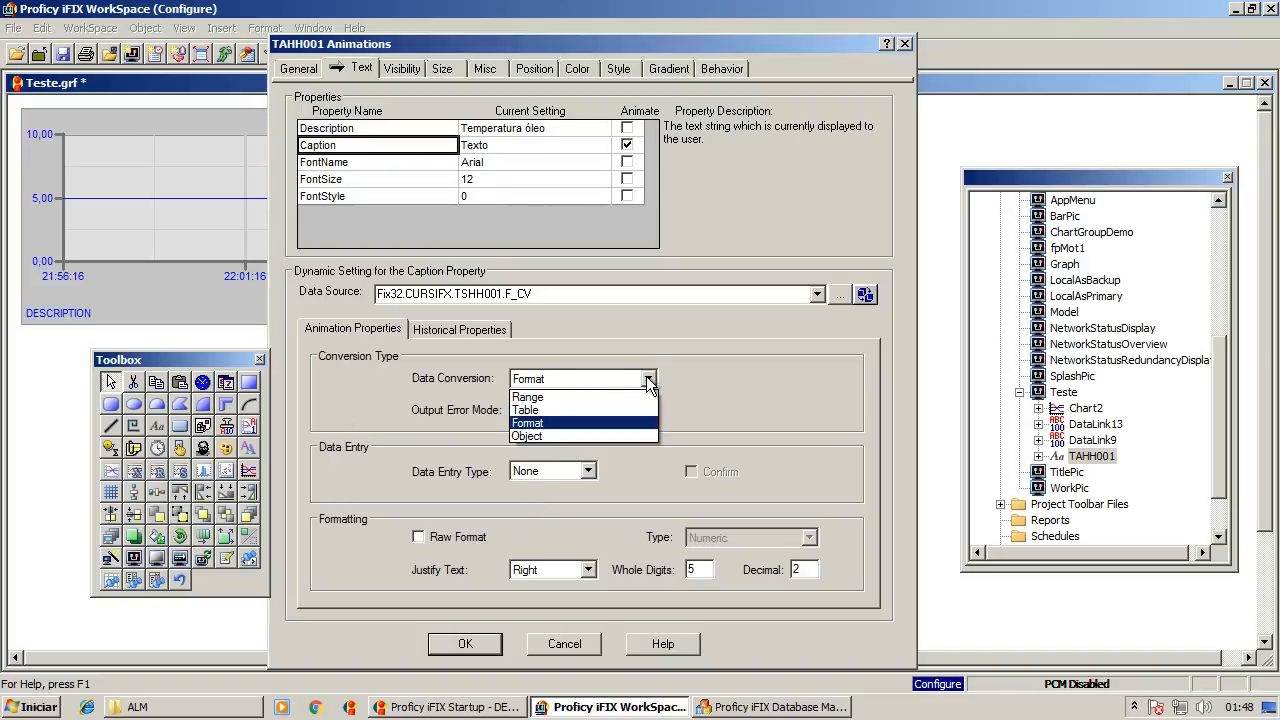
click(545, 409)
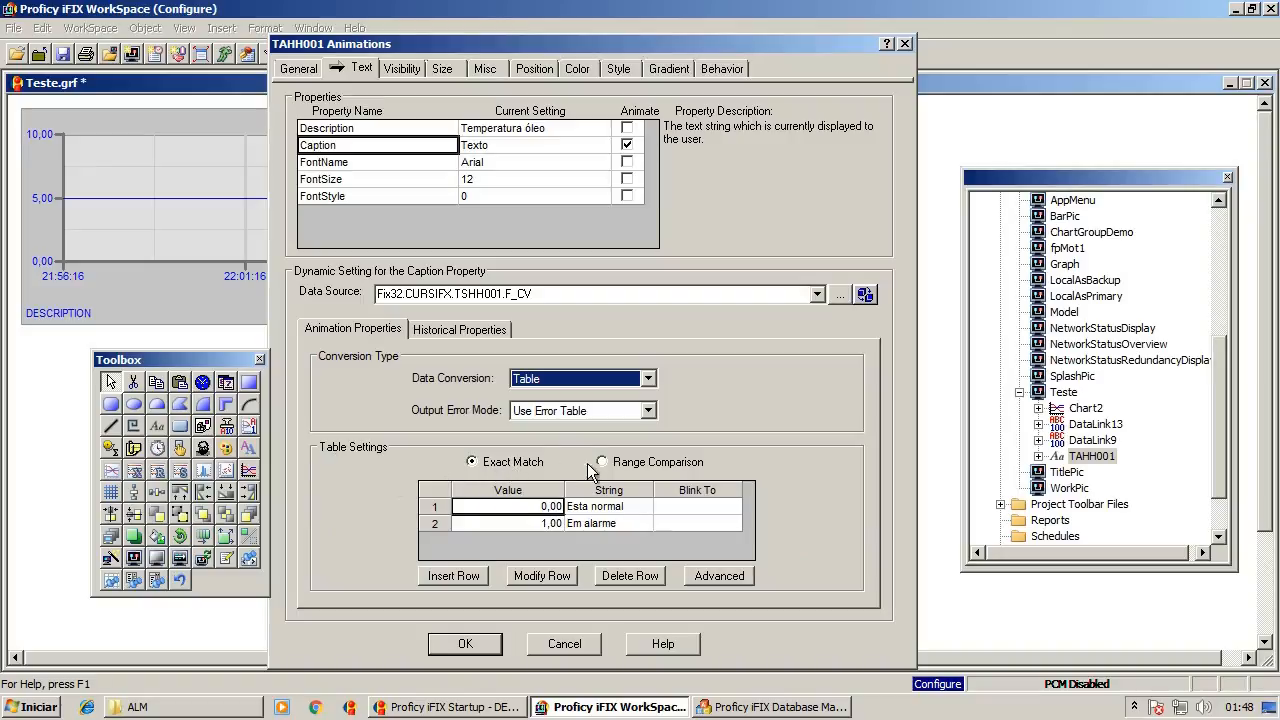
click(624, 470)
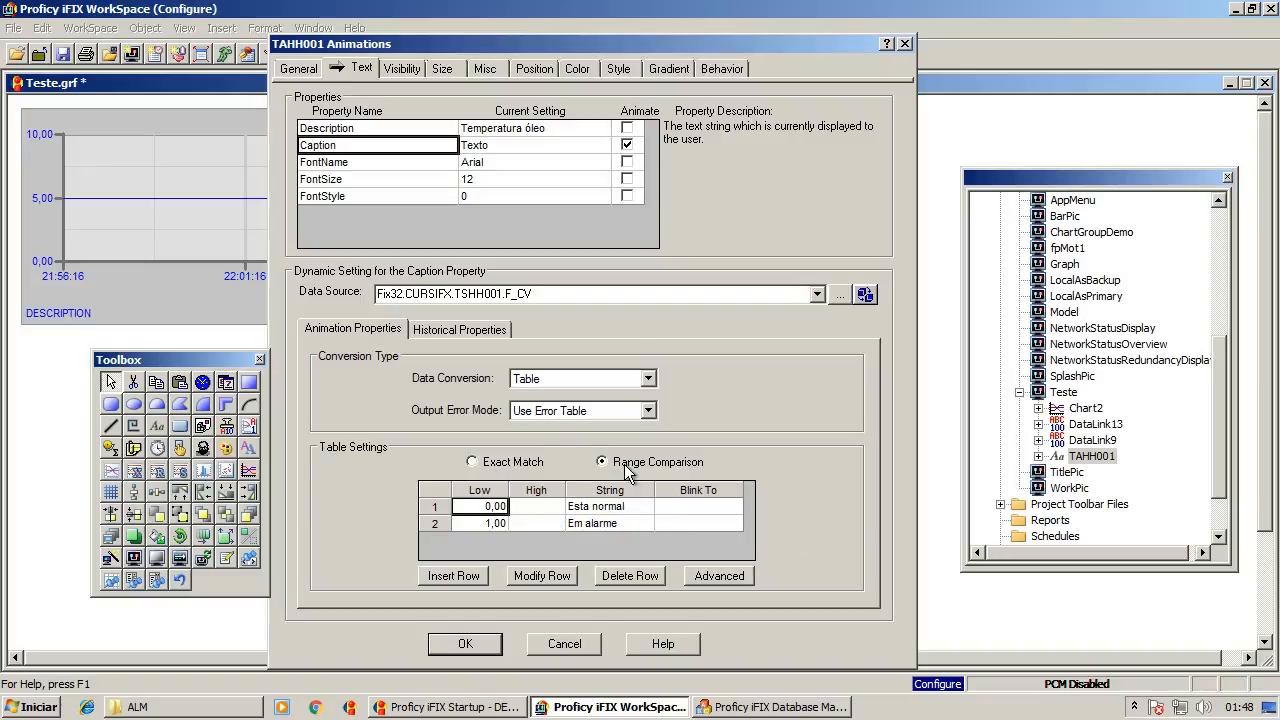
click(540, 507)
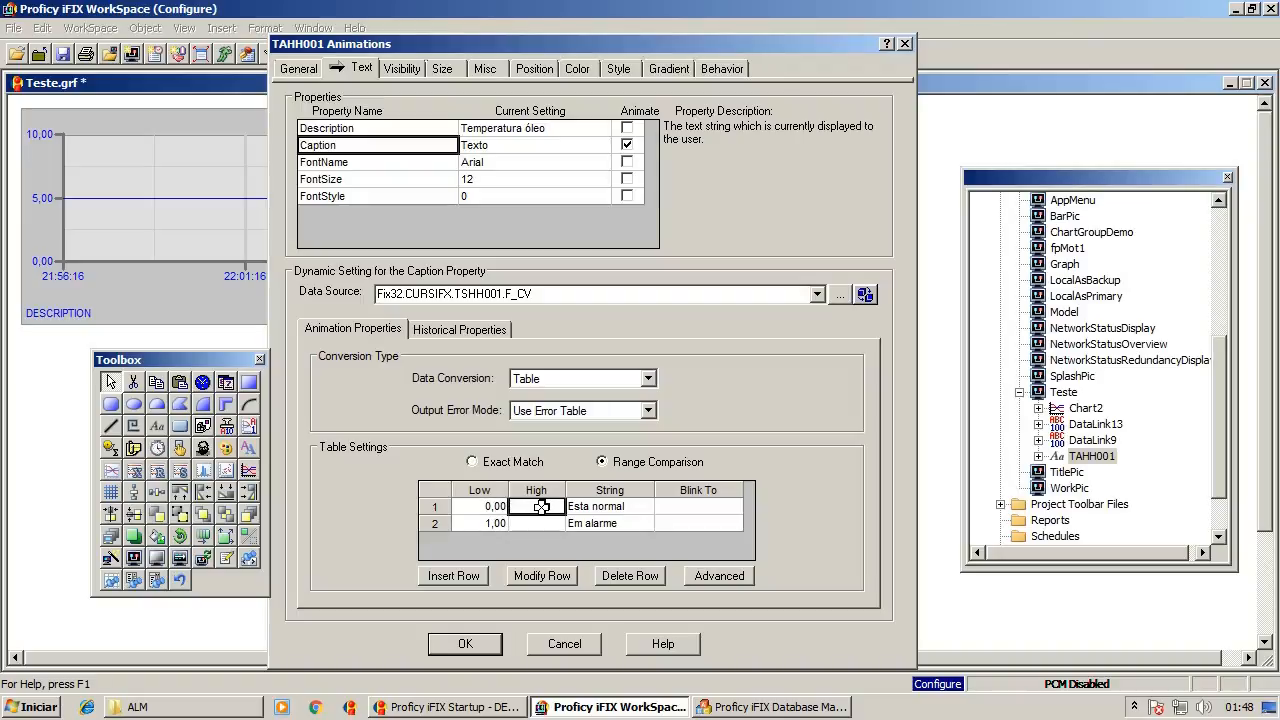
text(0,99)
key(Return)
- Set the High value of the "Em alarme" row to 1 and apply the label's animation settings
click(540, 523)
click(466, 523)
click(533, 523)
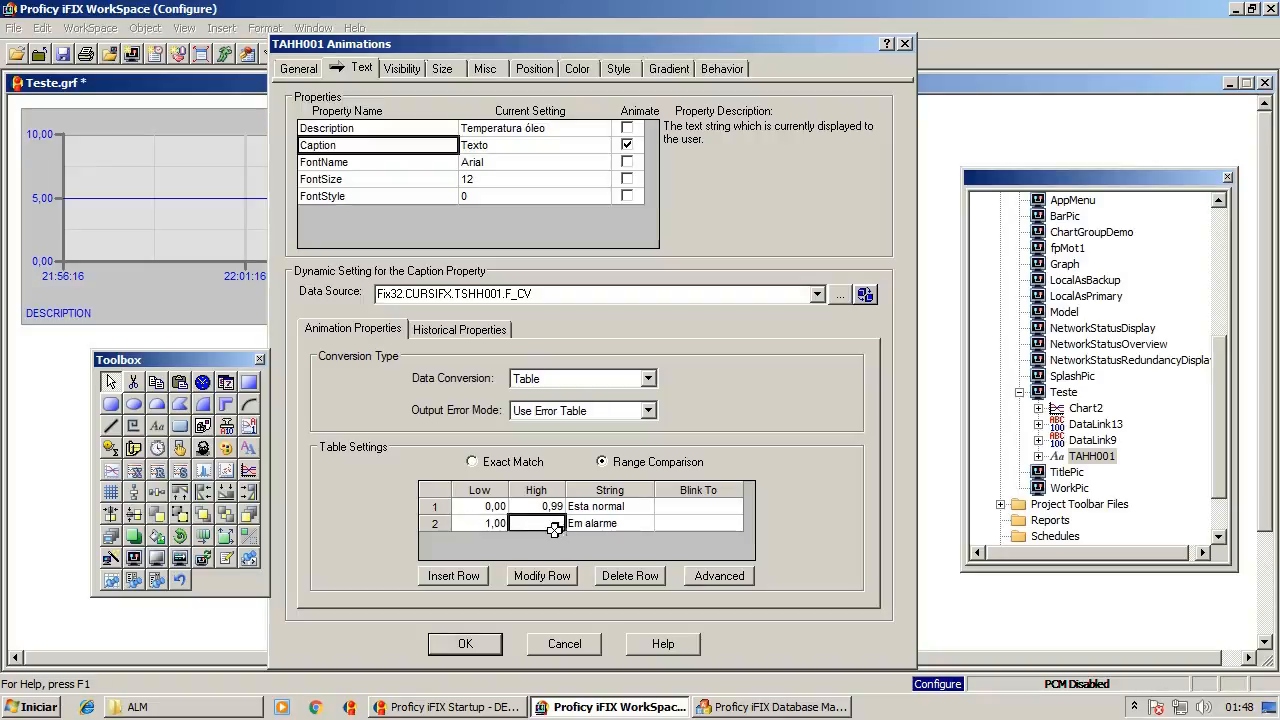
text(1)
click(553, 507)
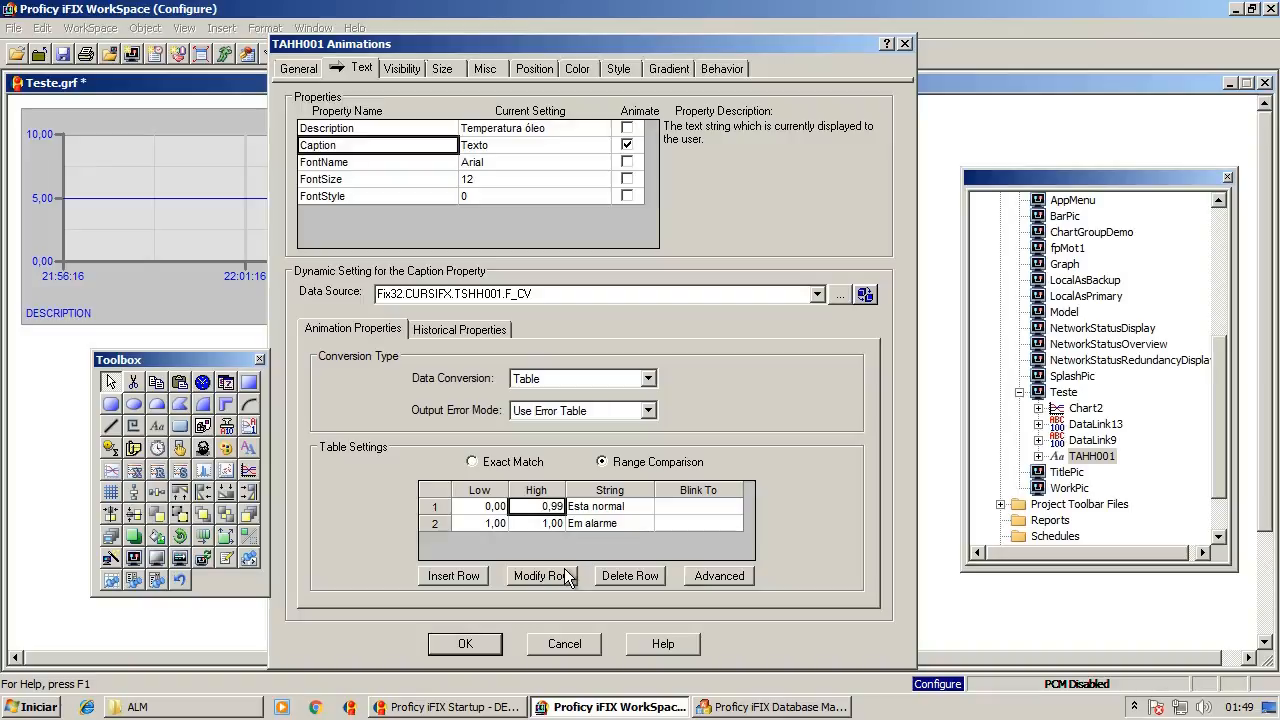
click(465, 644)
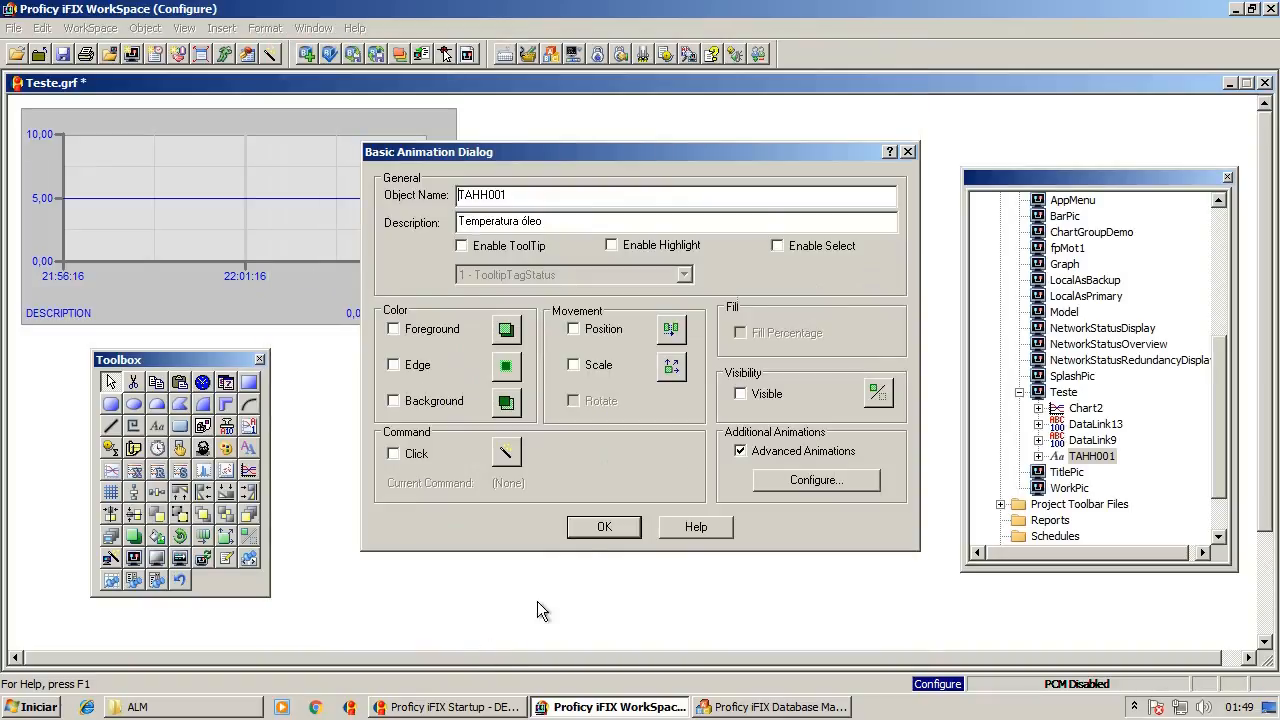
click(602, 526)
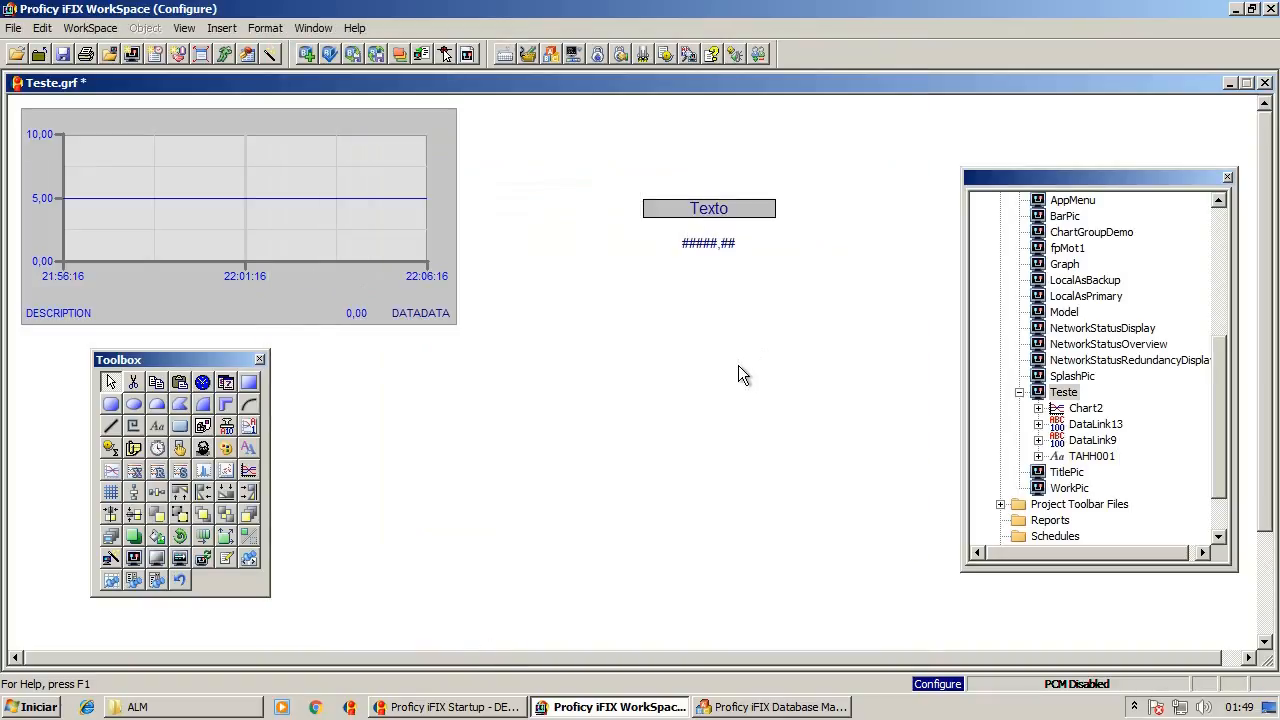
- Preview the Teste picture in run mode, return to configure mode, and review the caption's range comparison table in the label's advanced animations
key(ctrl+w)
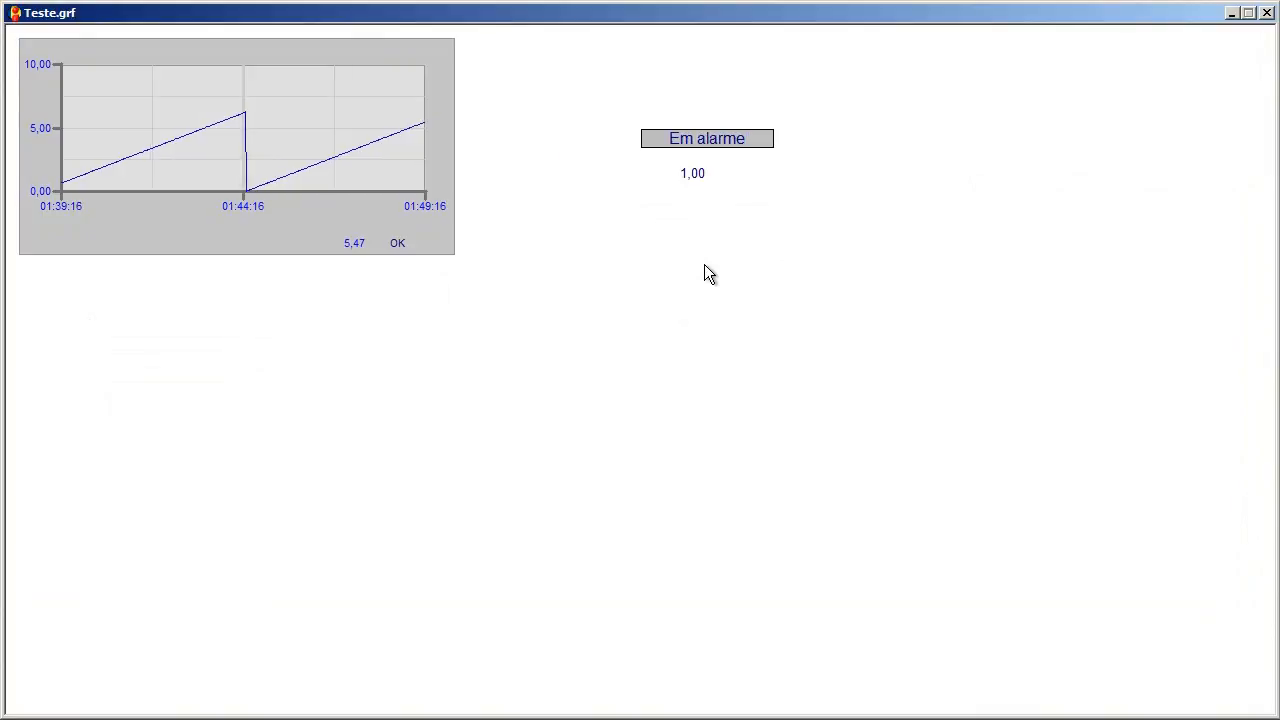
key(ctrl+w)
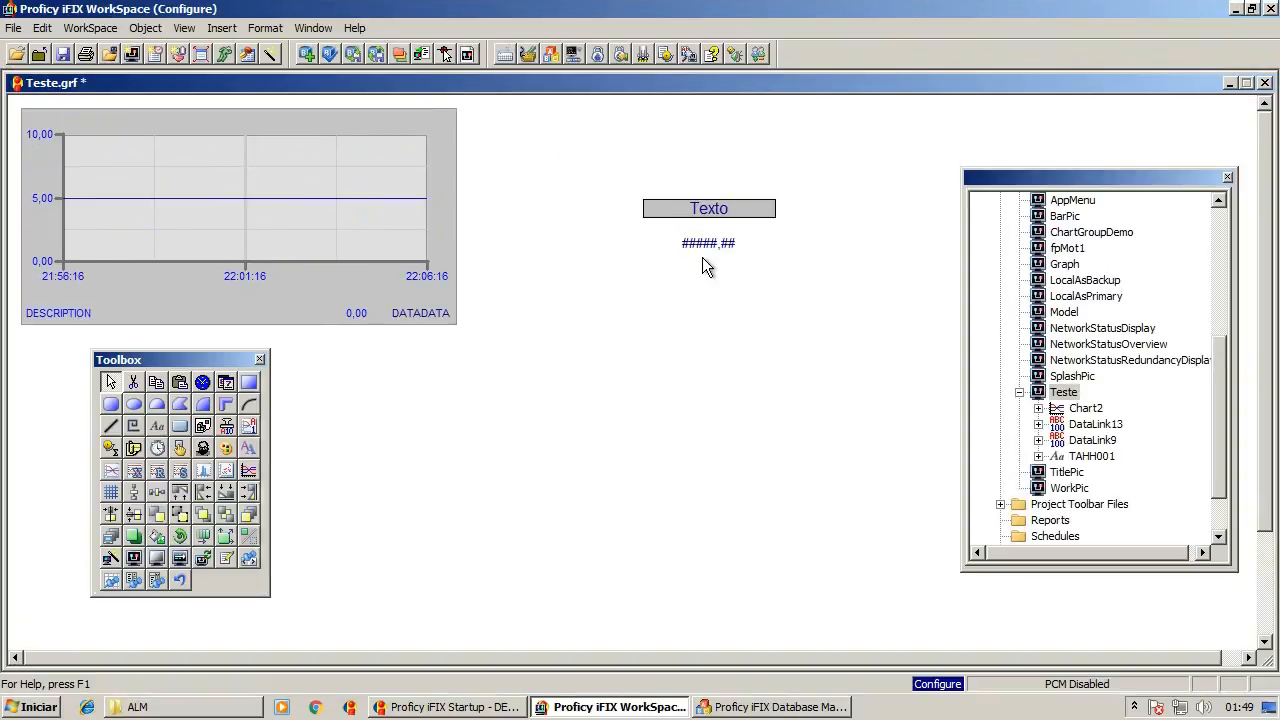
right_click(711, 211)
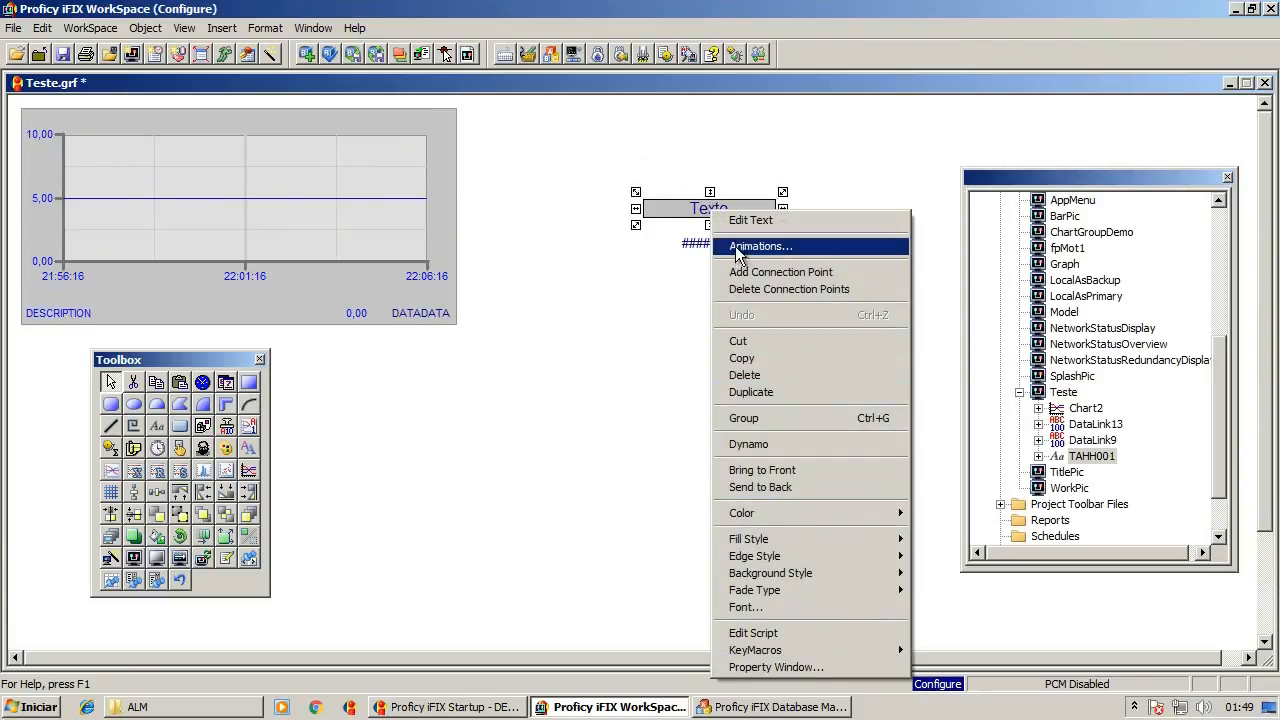
click(770, 246)
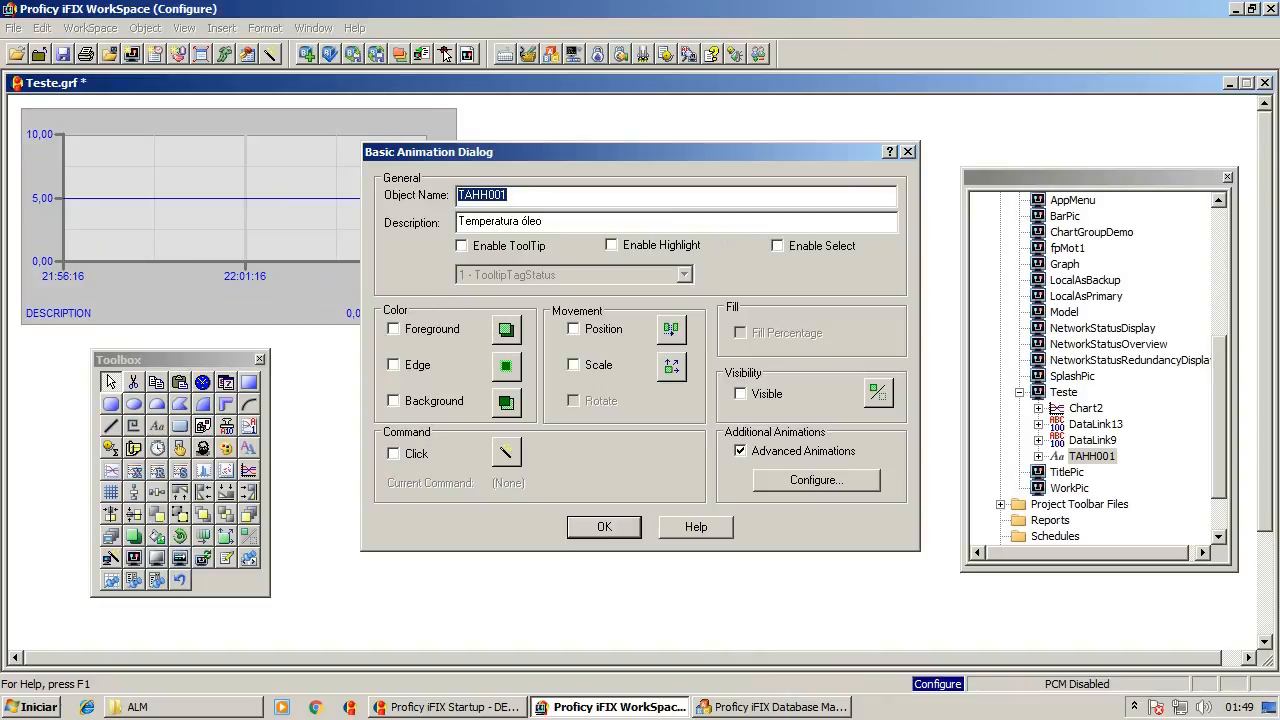
click(805, 480)
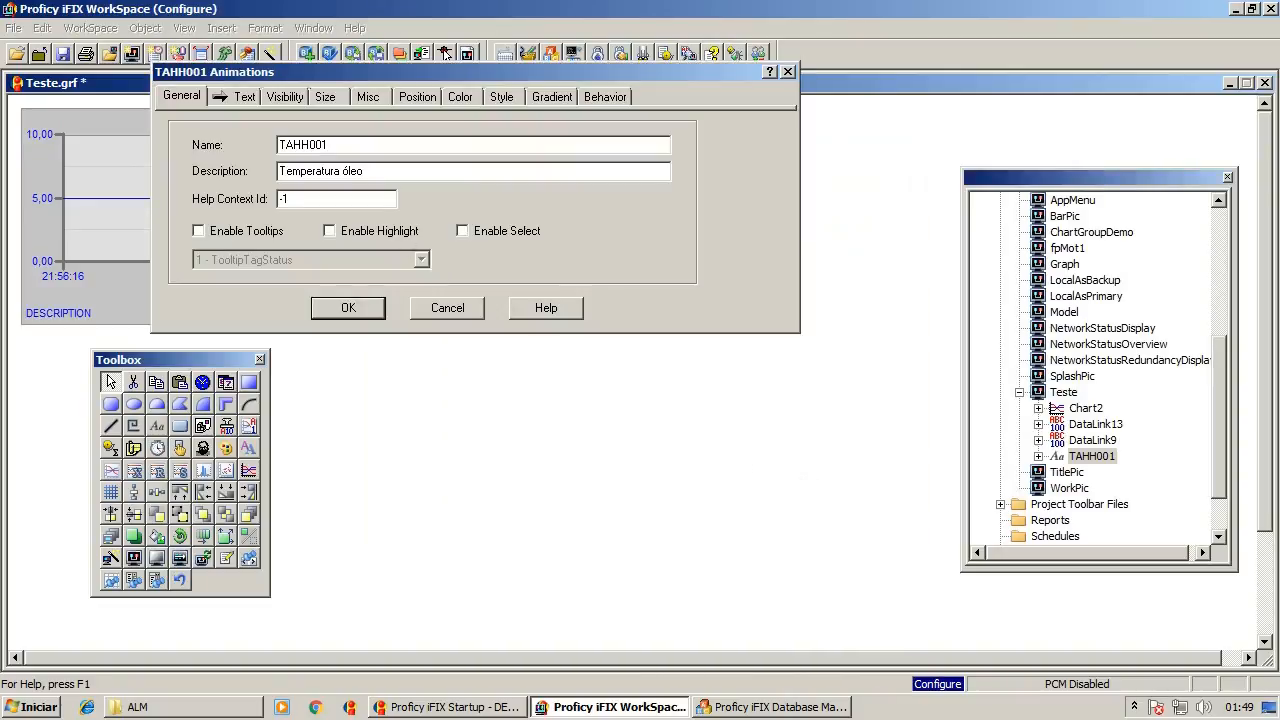
click(245, 97)
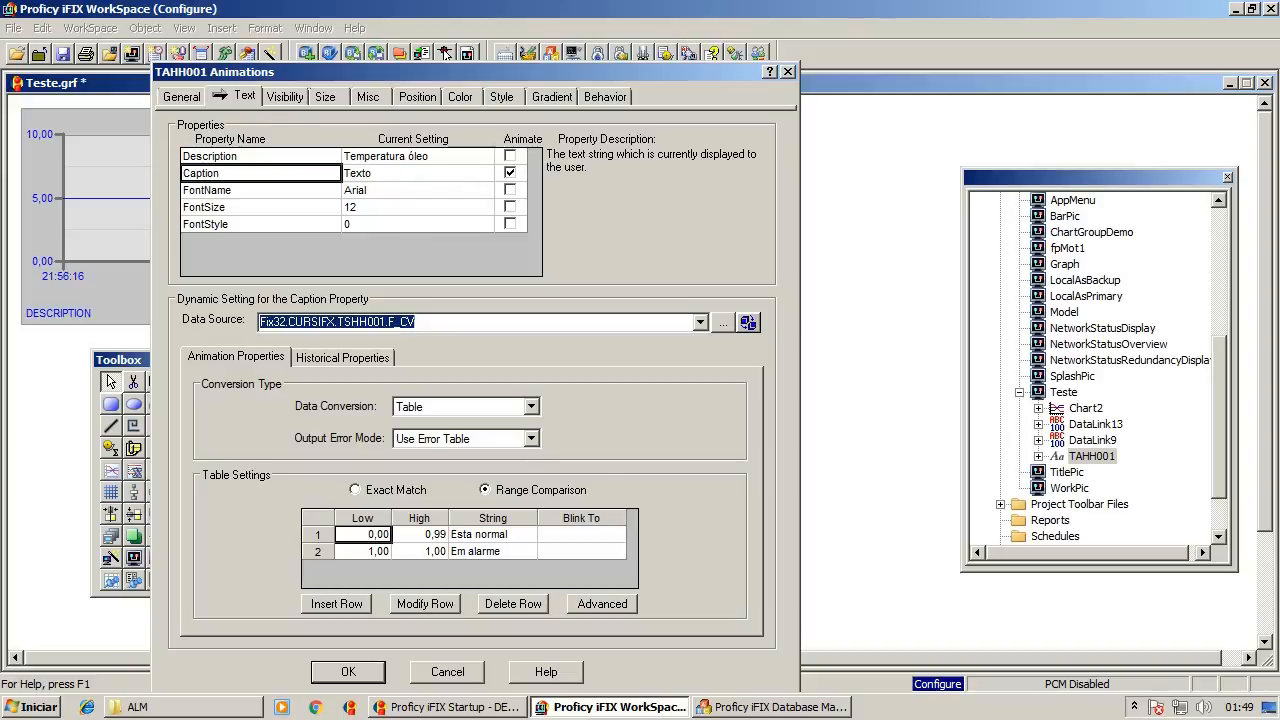
click(356, 674)
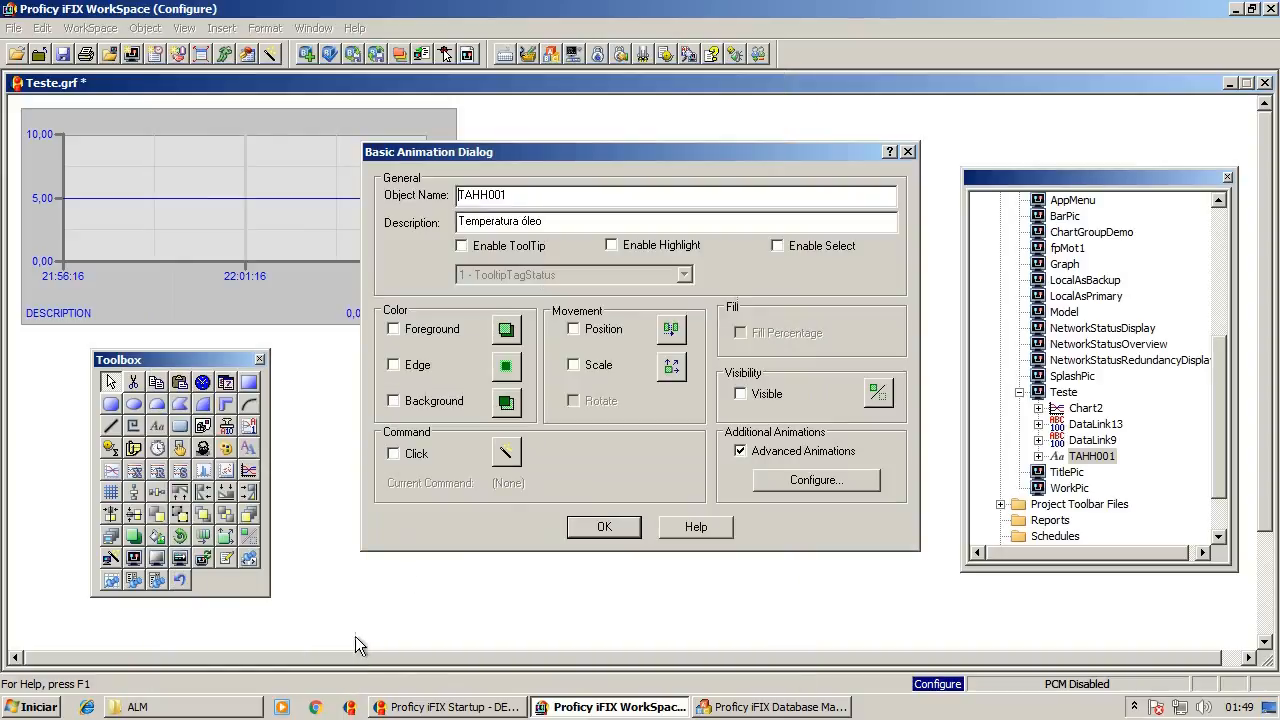
click(609, 532)
- Review the source and formatting settings of the datalink below the Texto label and close them
click(728, 294)
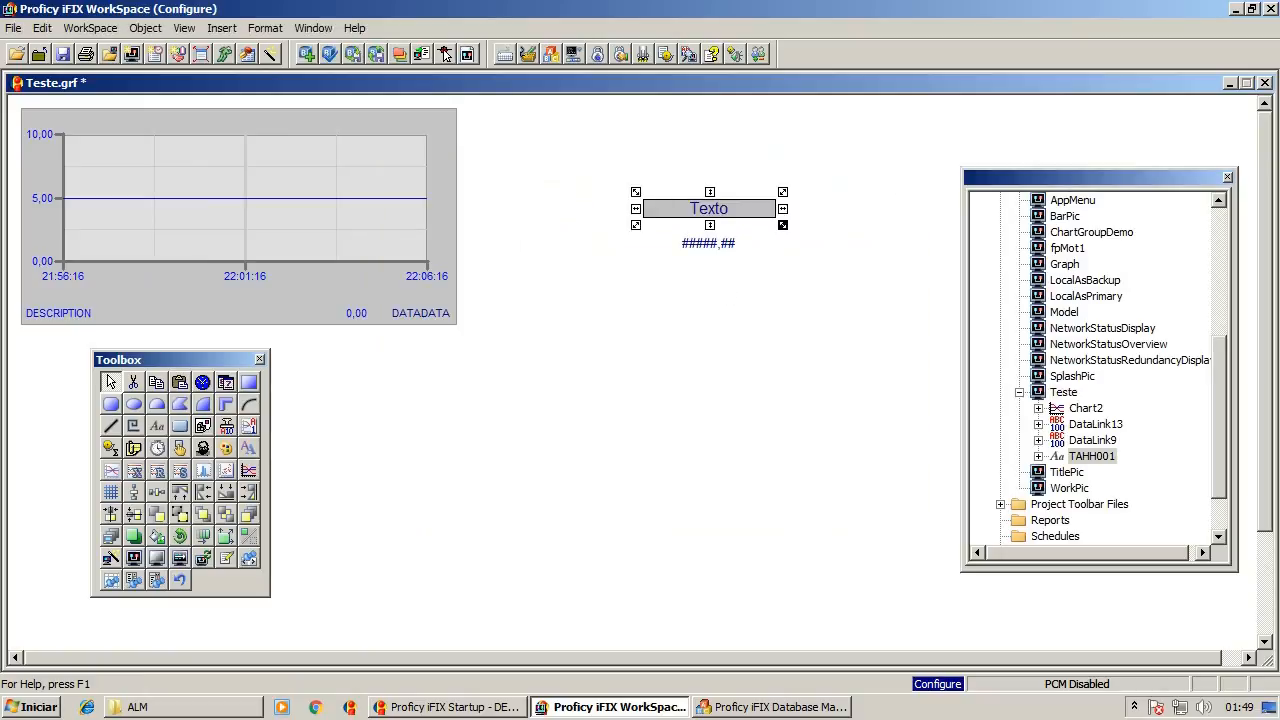
click(699, 243)
double_click(699, 243)
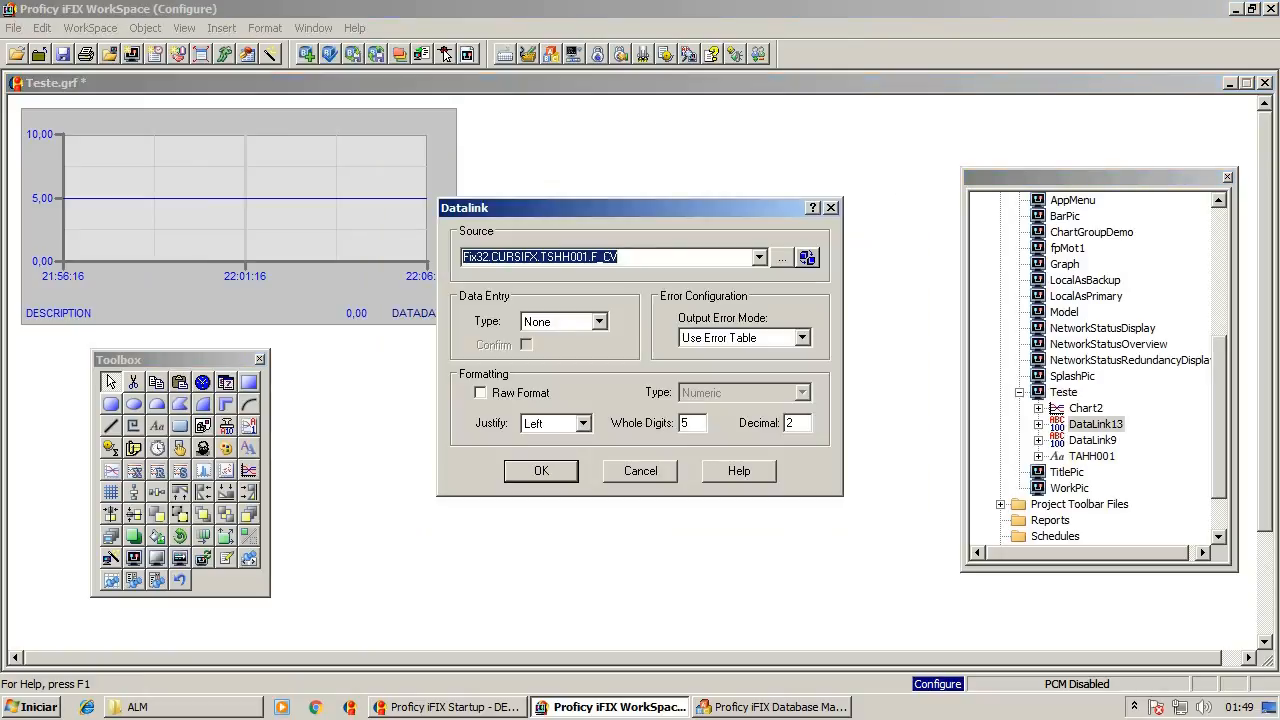
click(540, 472)
click(648, 305)
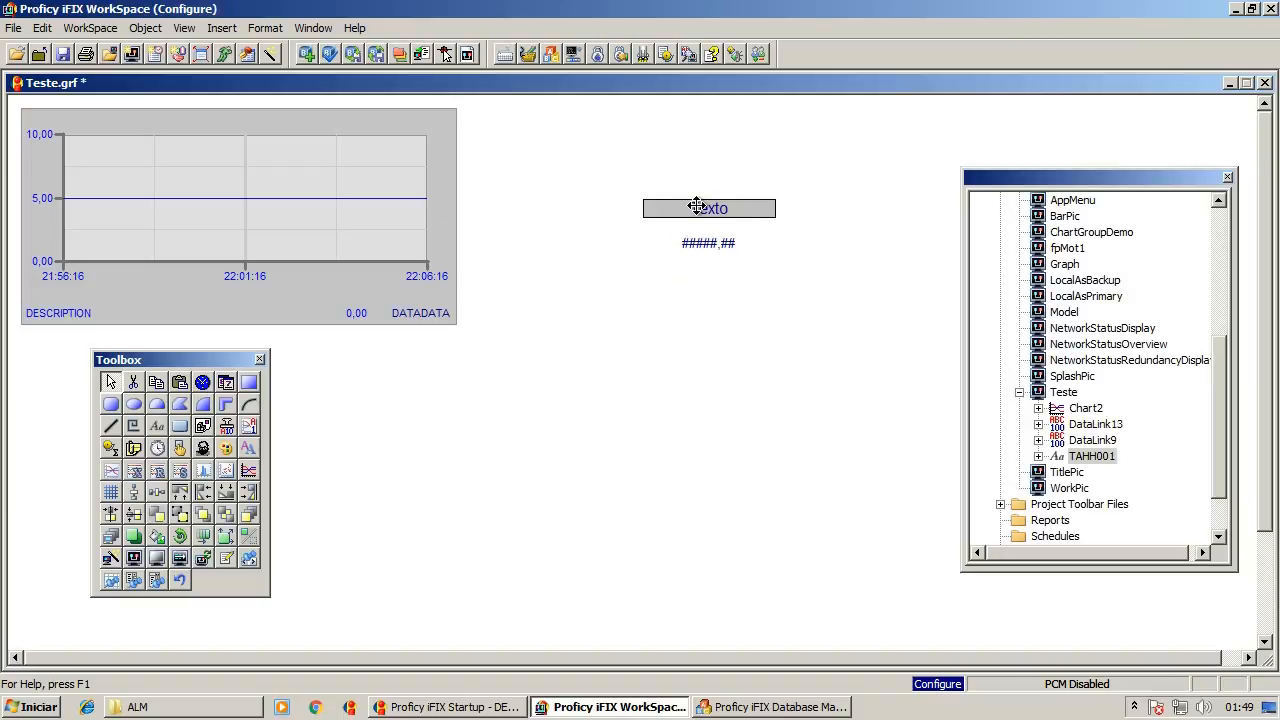
- Review the basic animation settings of the Texto label and the source and formatting settings of the datalink below it
right_click(700, 208)
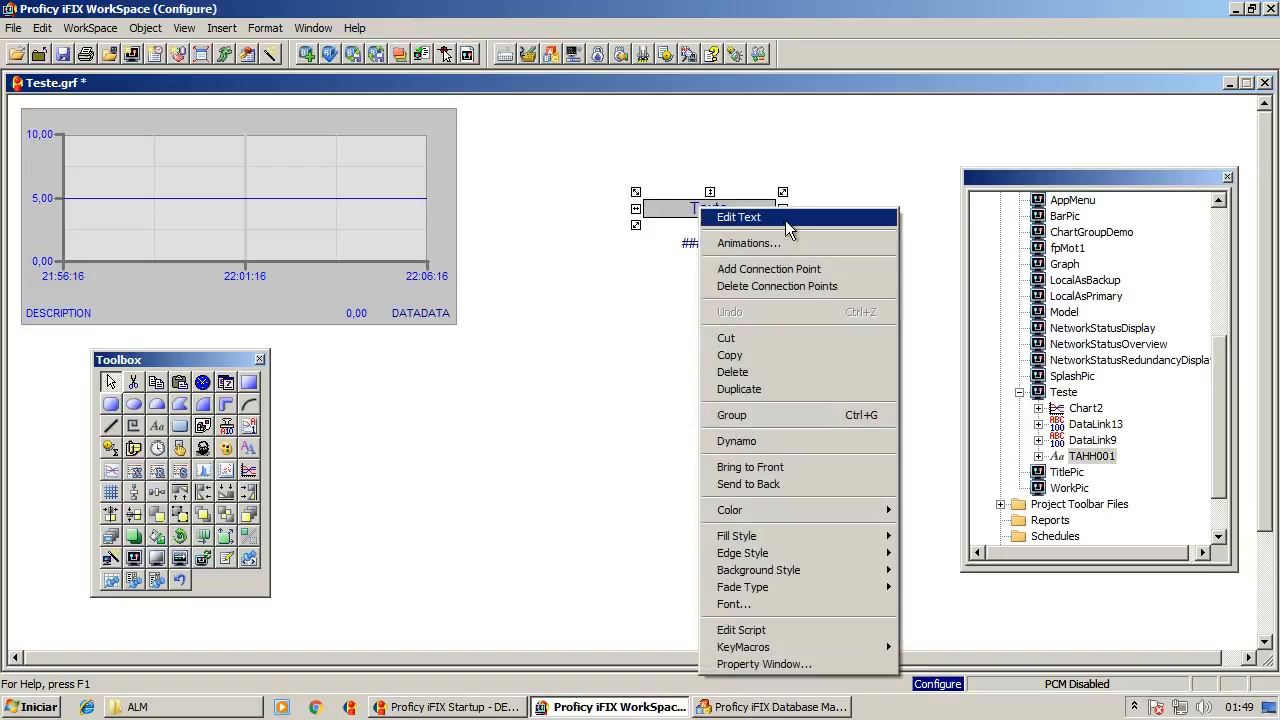
click(770, 246)
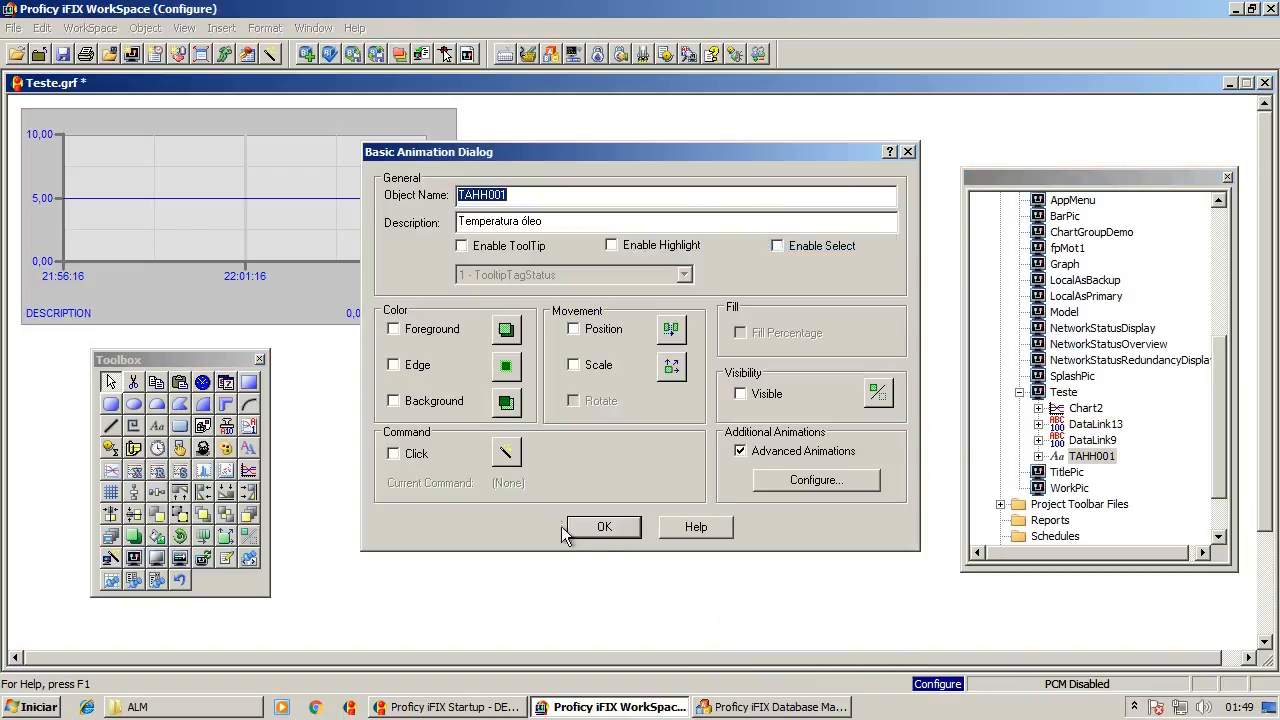
click(604, 527)
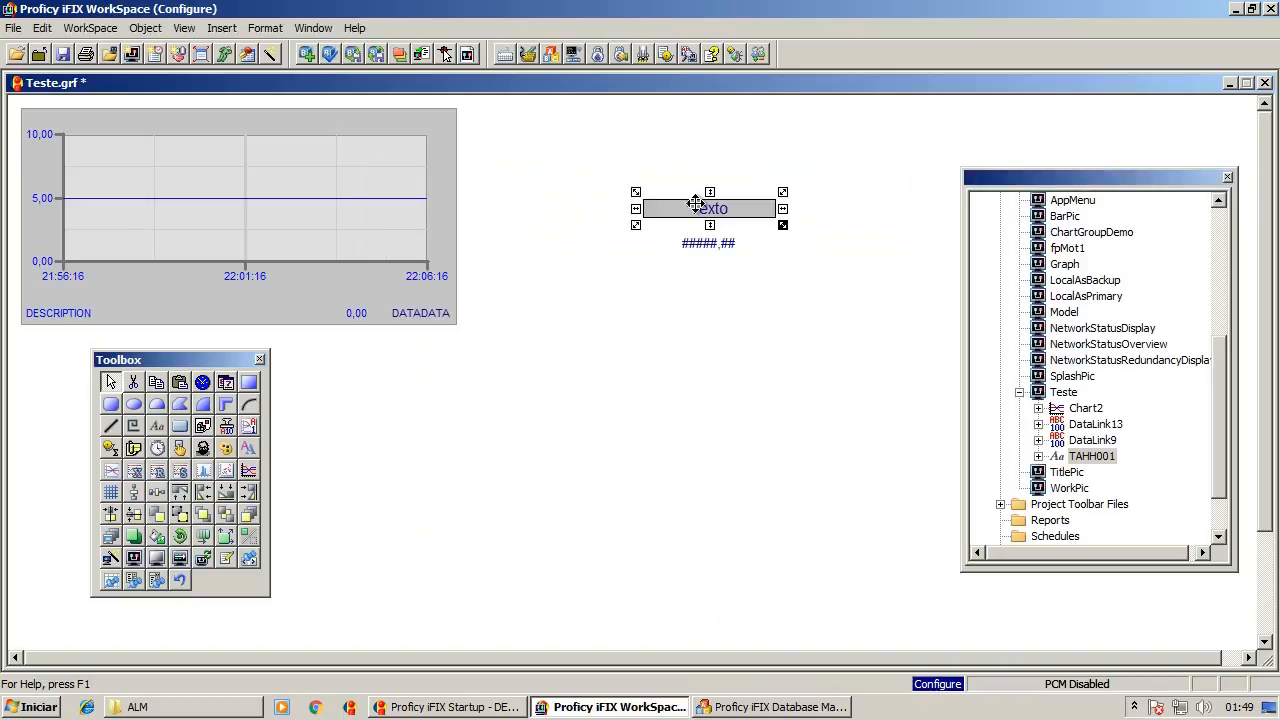
double_click(700, 243)
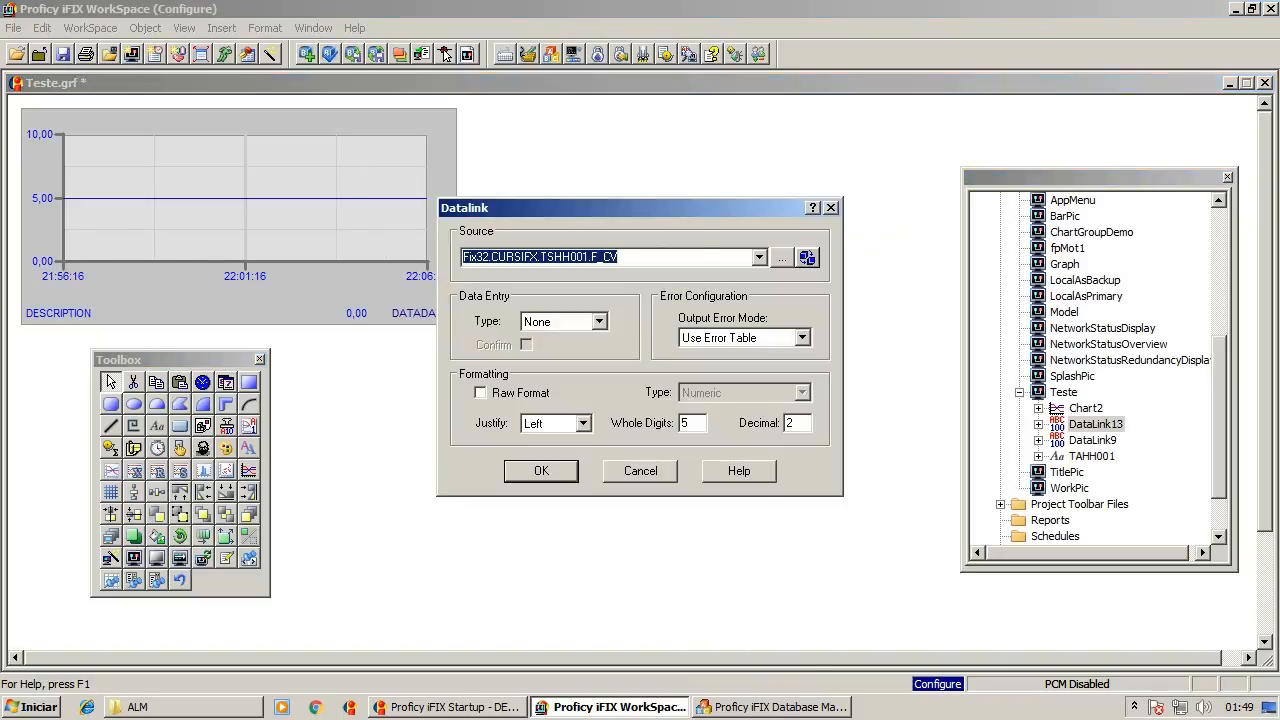
click(541, 470)
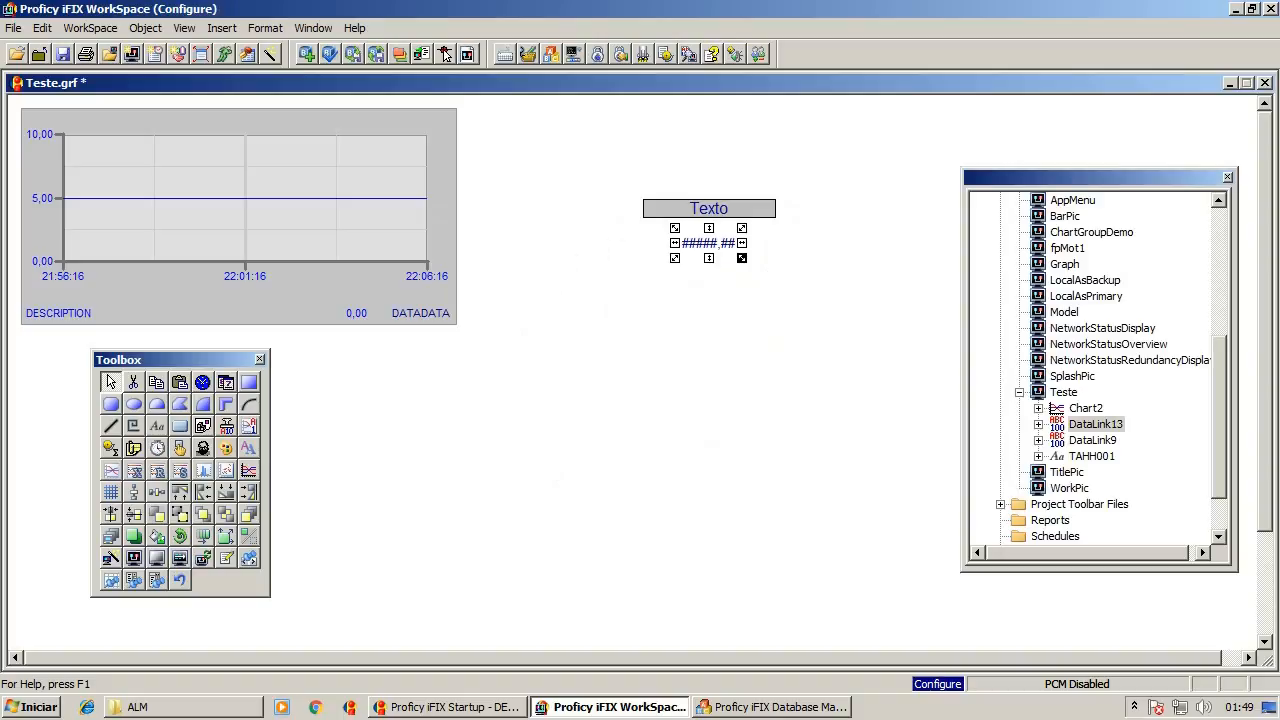
- Draw a small rectangle in the empty area below the chart to examine its basic animation options, and delete it
click(249, 383)
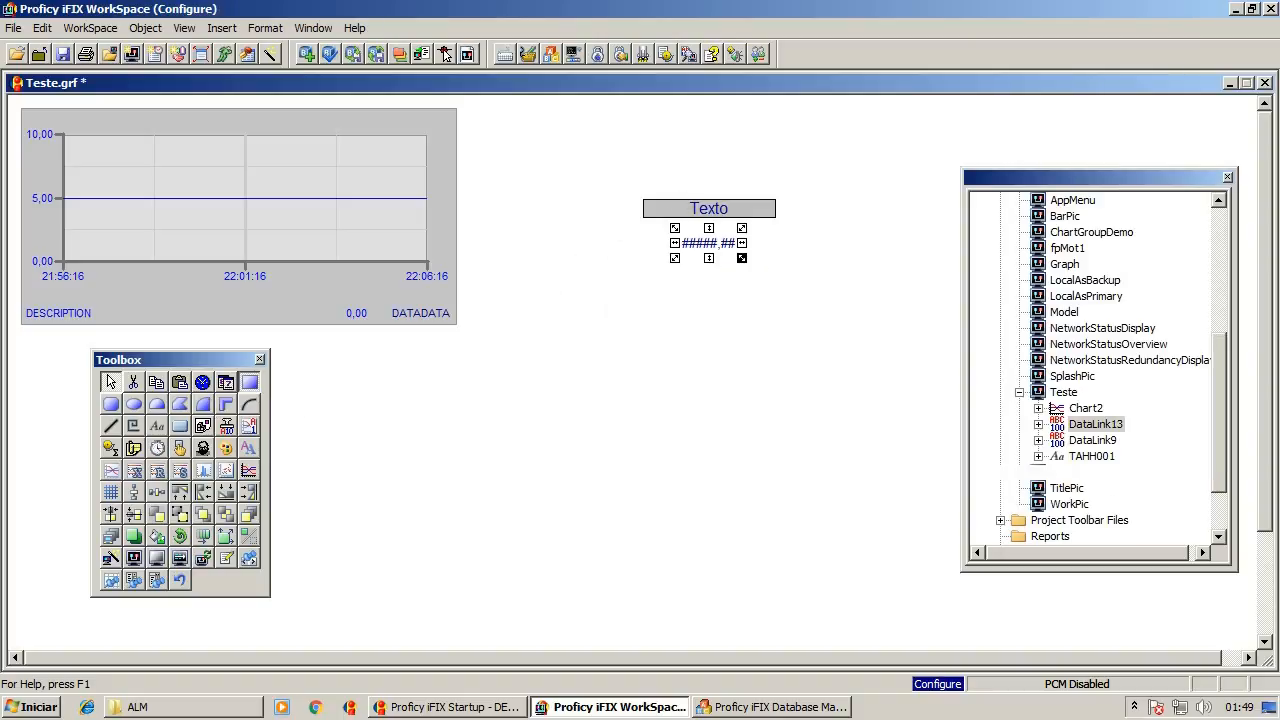
drag(497, 347, 563, 380)
double_click(528, 363)
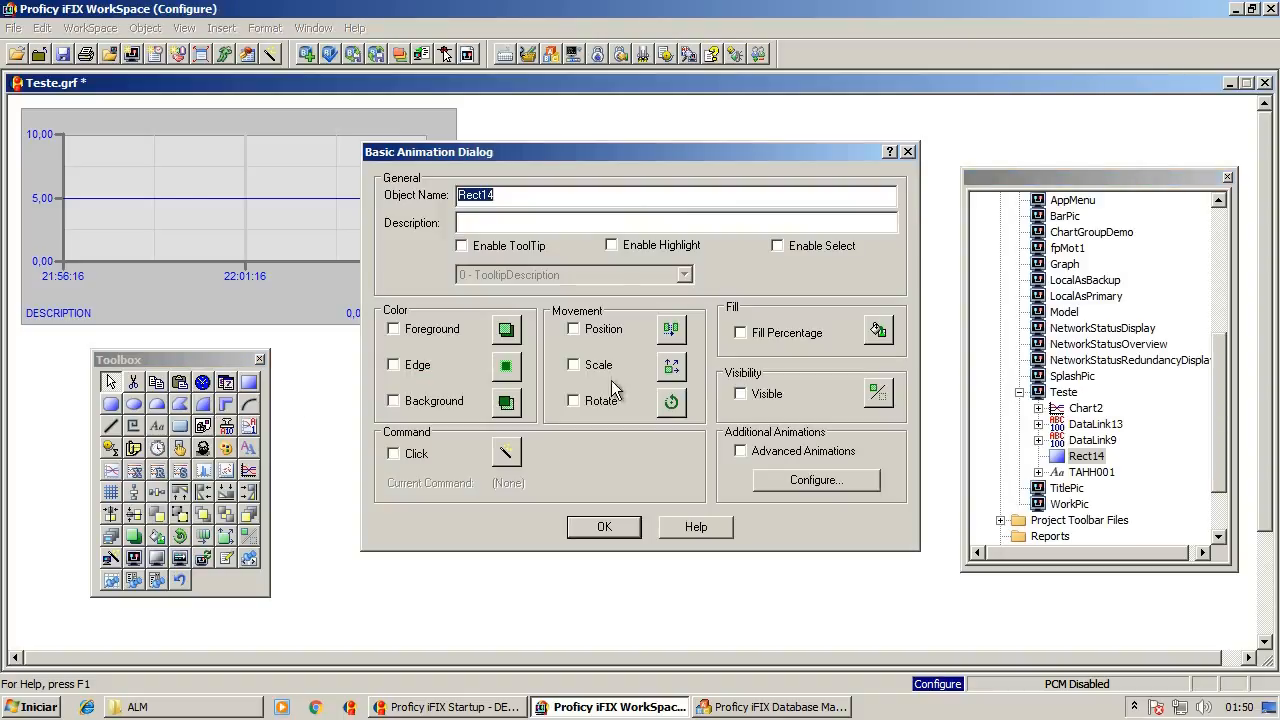
click(602, 527)
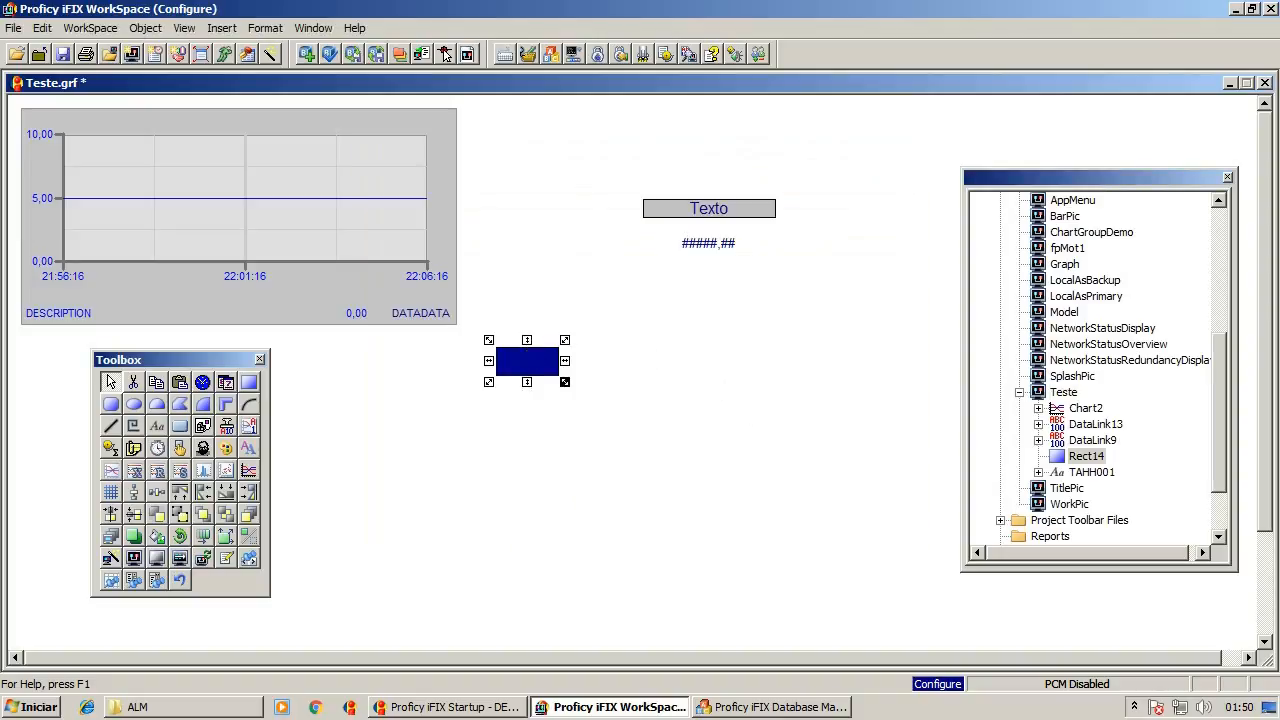
key(Delete)
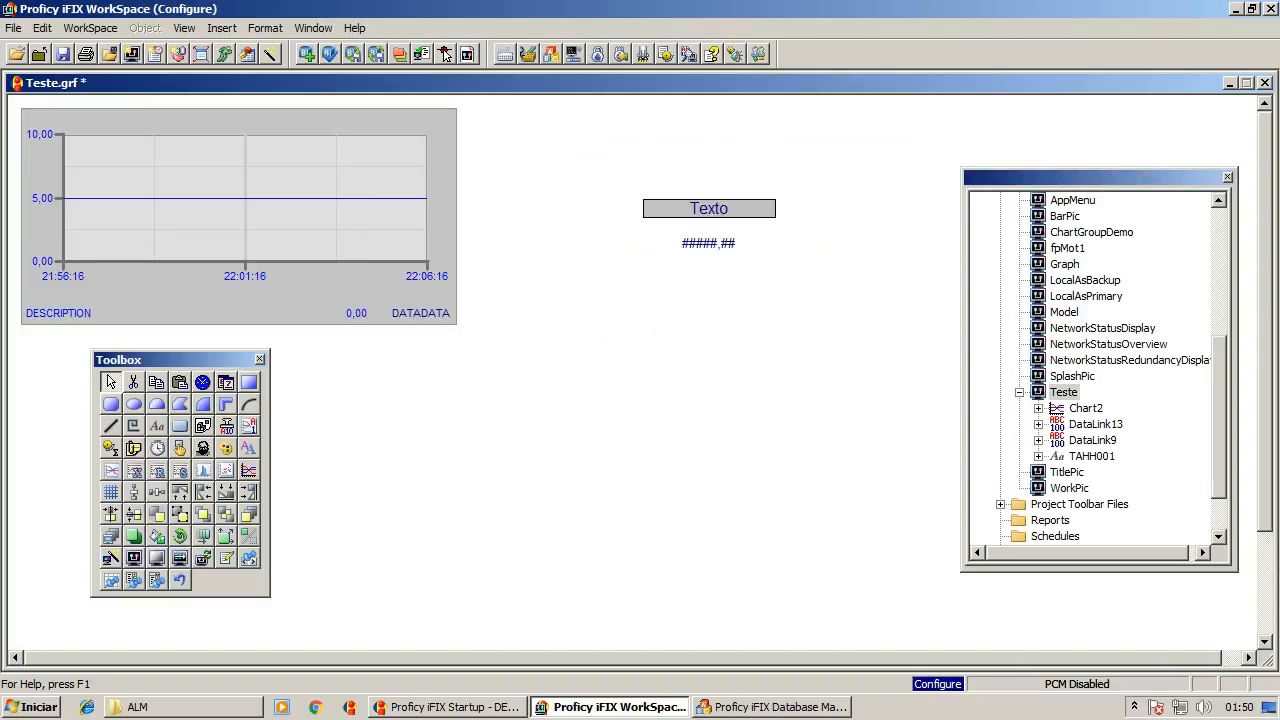